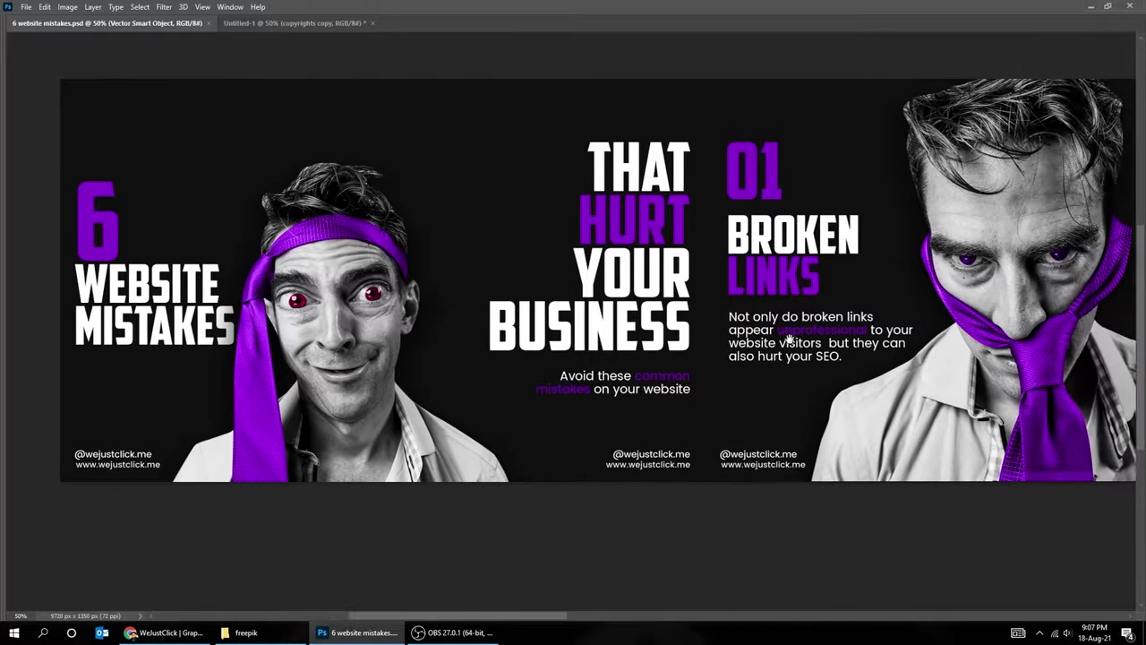
# Step: Scroll through the finished 6 website mistakes panels, ending on the Untitled-1 canvas
pyautogui.hscroll(5, 707, 328)
pyautogui.hscroll(2, 813, 326)
pyautogui.hscroll(3, 837, 323)
pyautogui.hscroll(3, 862, 321)
pyautogui.hscroll(1, 887, 318)
pyautogui.hscroll(4, 914, 314)
pyautogui.hscroll(4, 931, 311)
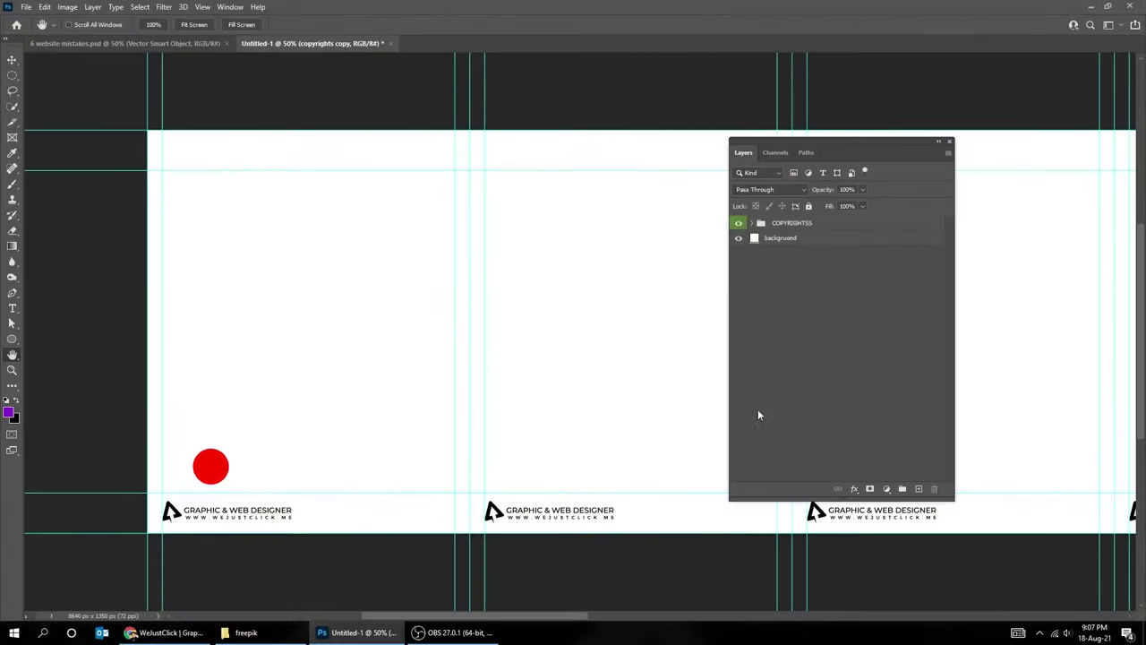
# Step: Add a near-black #111111 Solid Color fill layer above the background
pyautogui.click(833, 238)
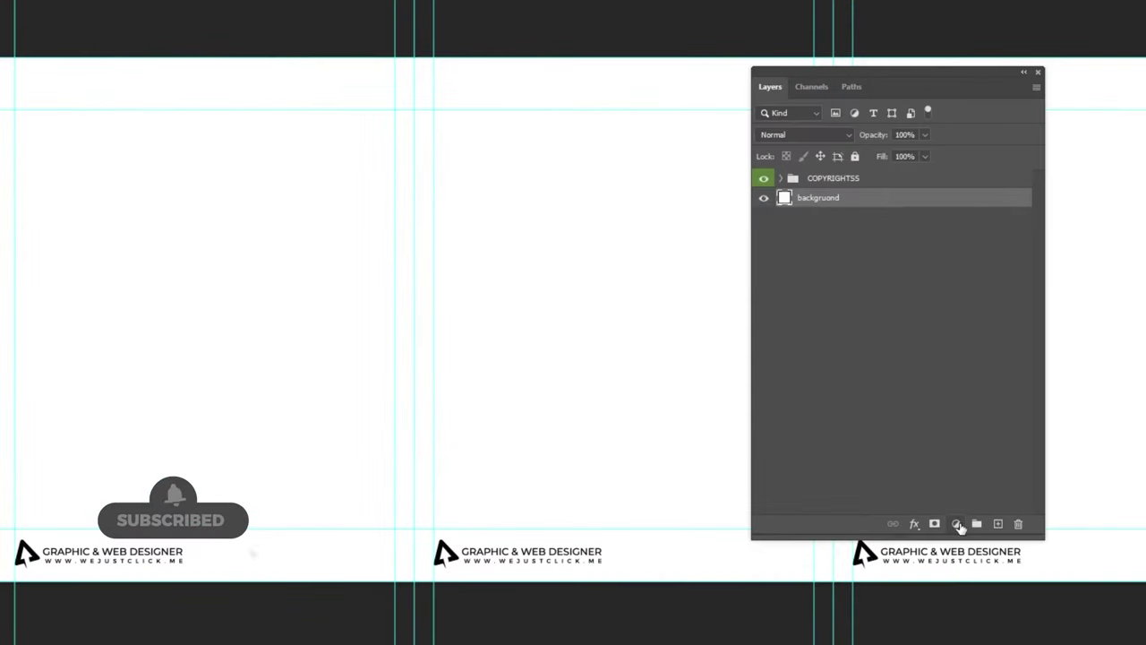
pyautogui.click(956, 525)
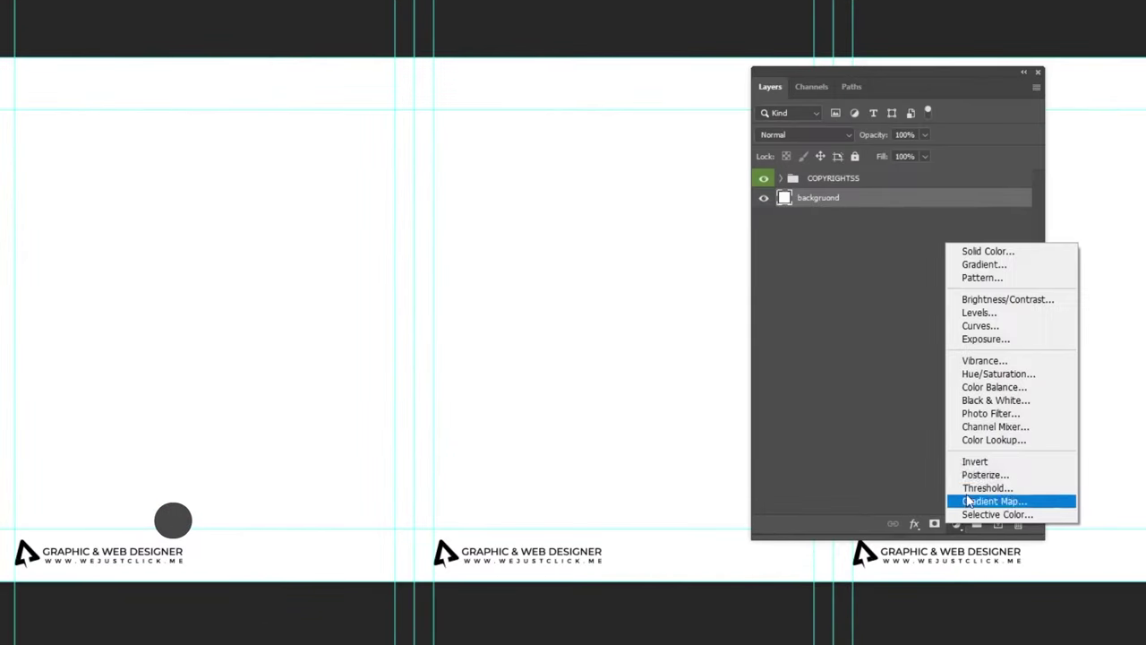
pyautogui.click(987, 251)
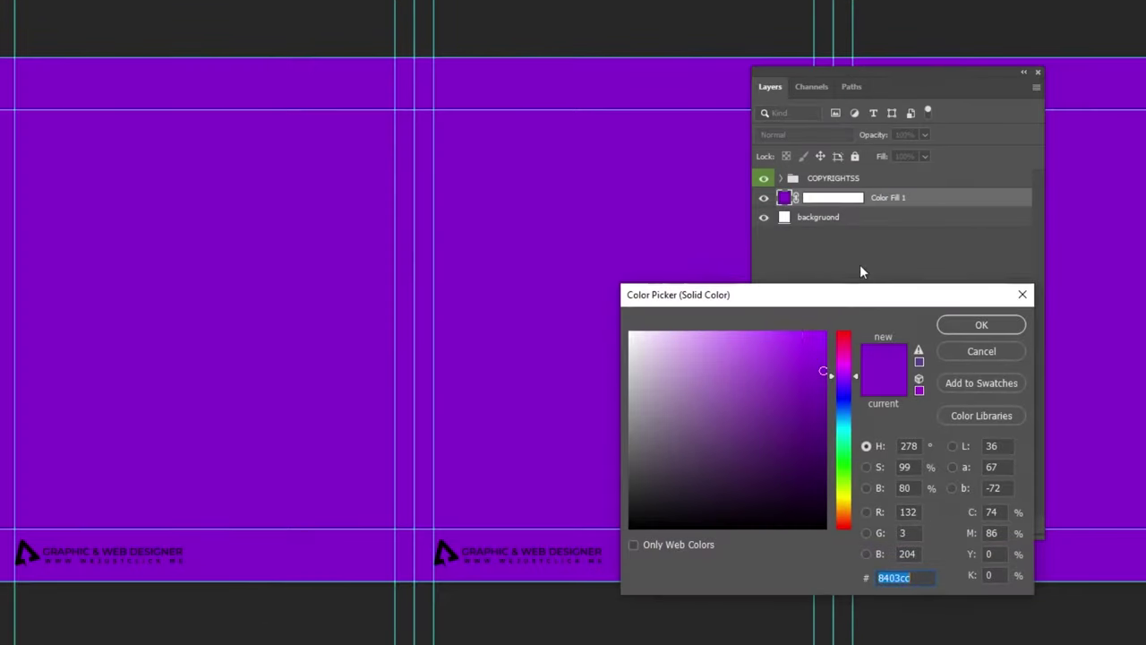
pyautogui.moveTo(709, 499); pyautogui.dragTo(632, 516)
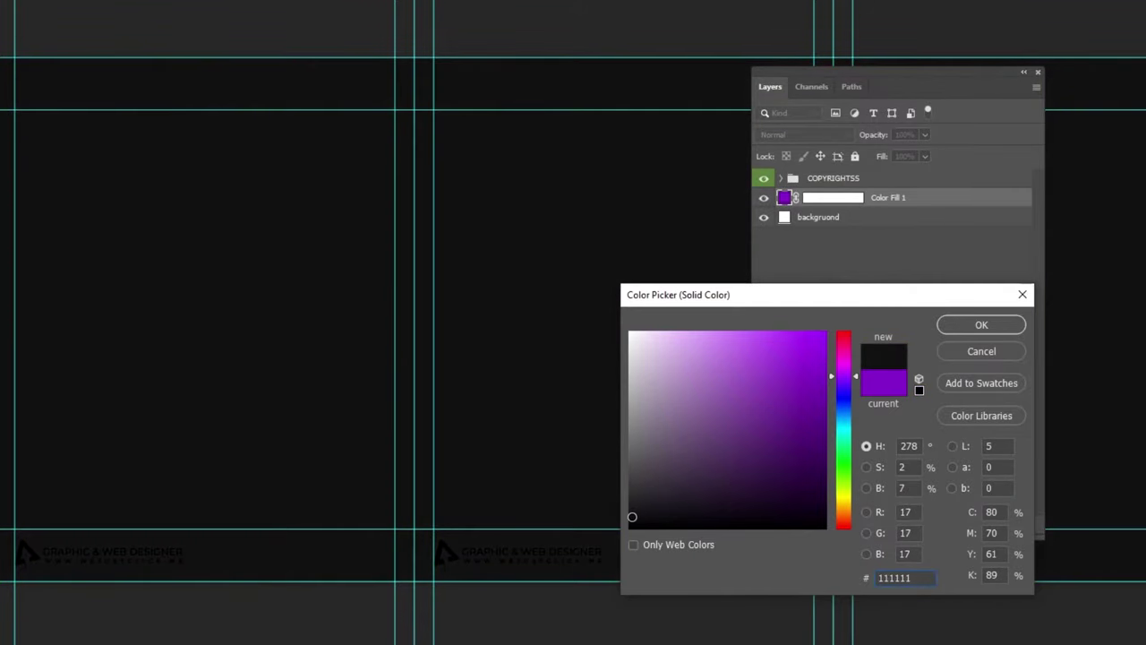
pyautogui.click(1003, 326)
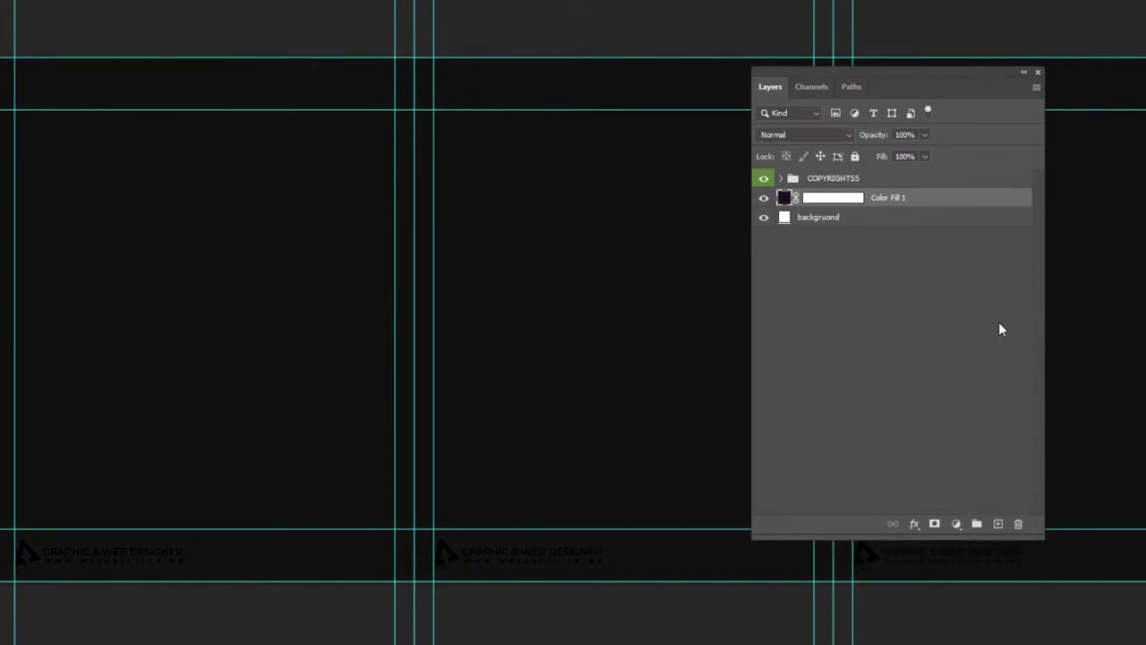
# Step: Give the COPYRIGHTSS group a white Color Overlay layer style
pyautogui.click(884, 180)
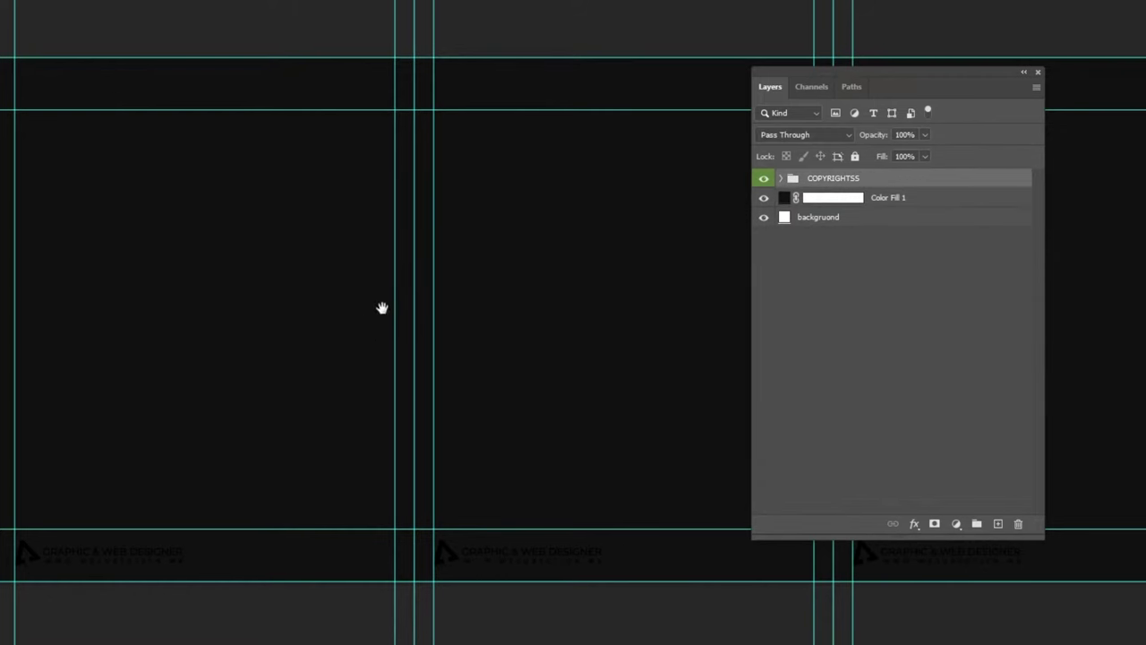
pyautogui.moveTo(1036, 540); pyautogui.dragTo(1034, 333)
pyautogui.click(905, 318)
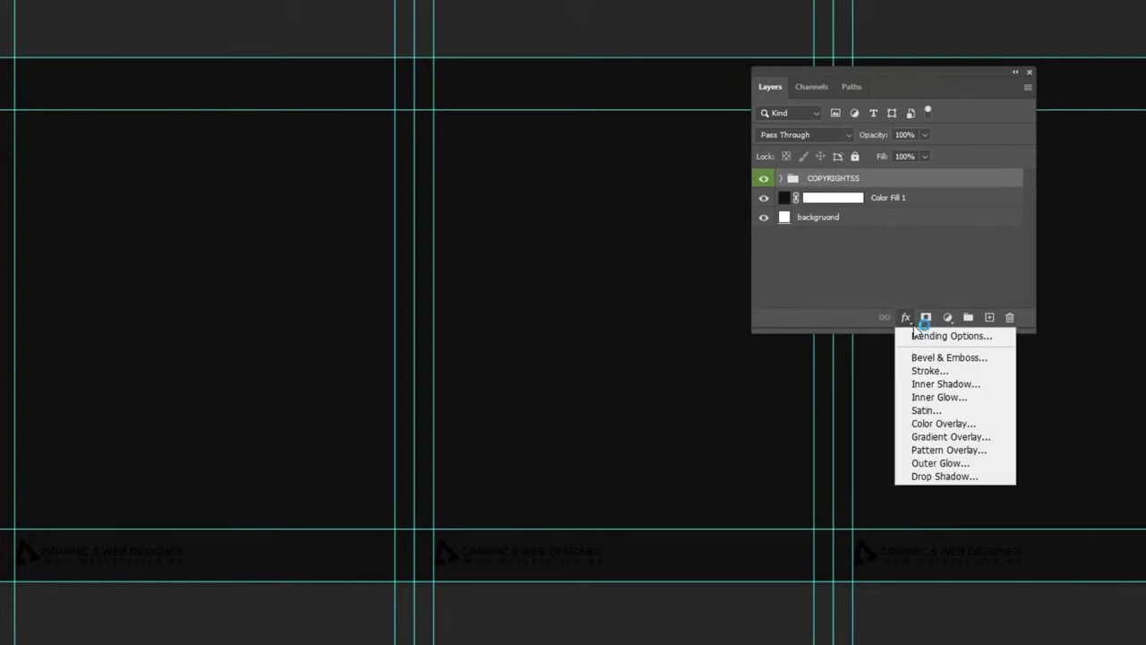
pyautogui.click(952, 428)
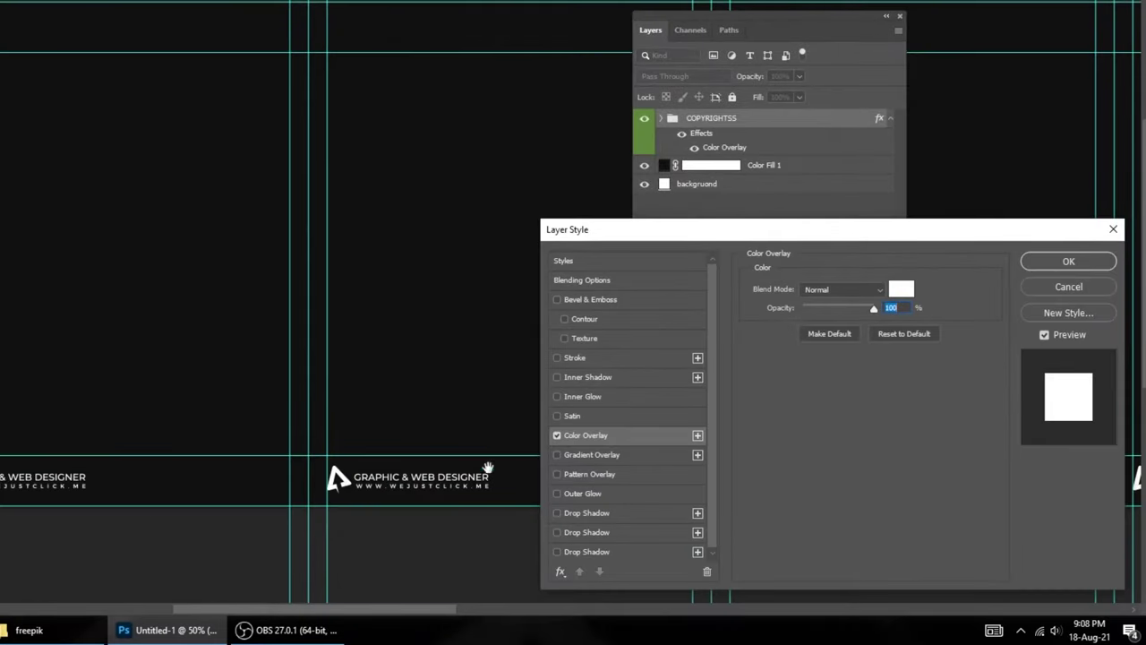
pyautogui.click(1039, 263)
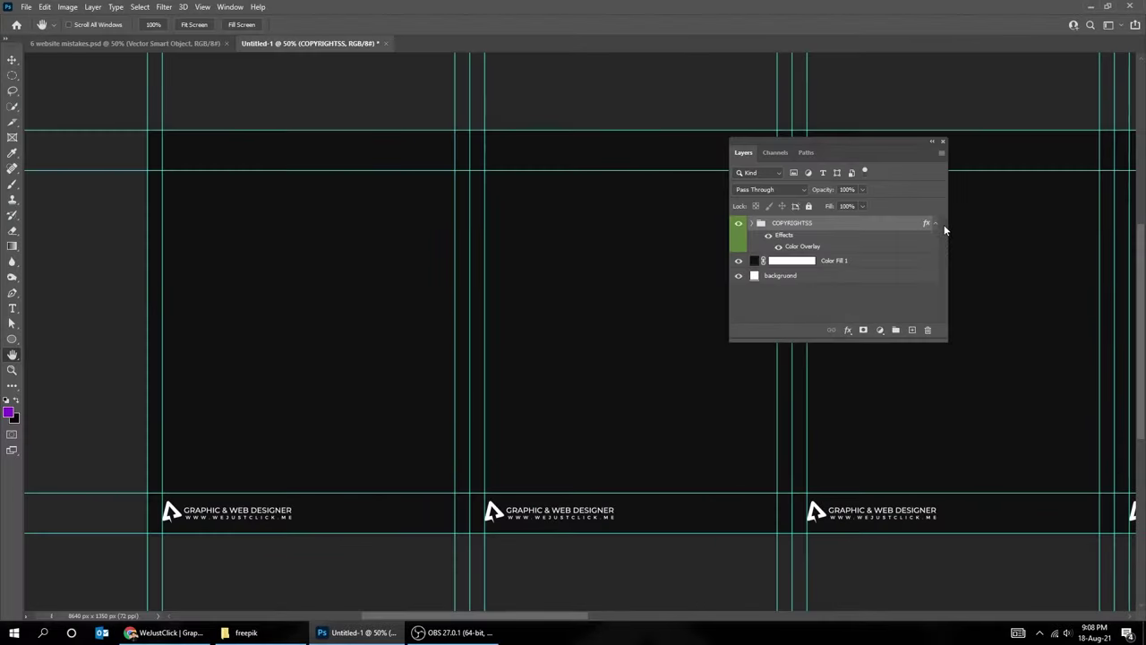
pyautogui.click(936, 224)
# Step: Drag photo 1 from the freepik folder onto the Untitled-1 canvas
pyautogui.click(244, 632)
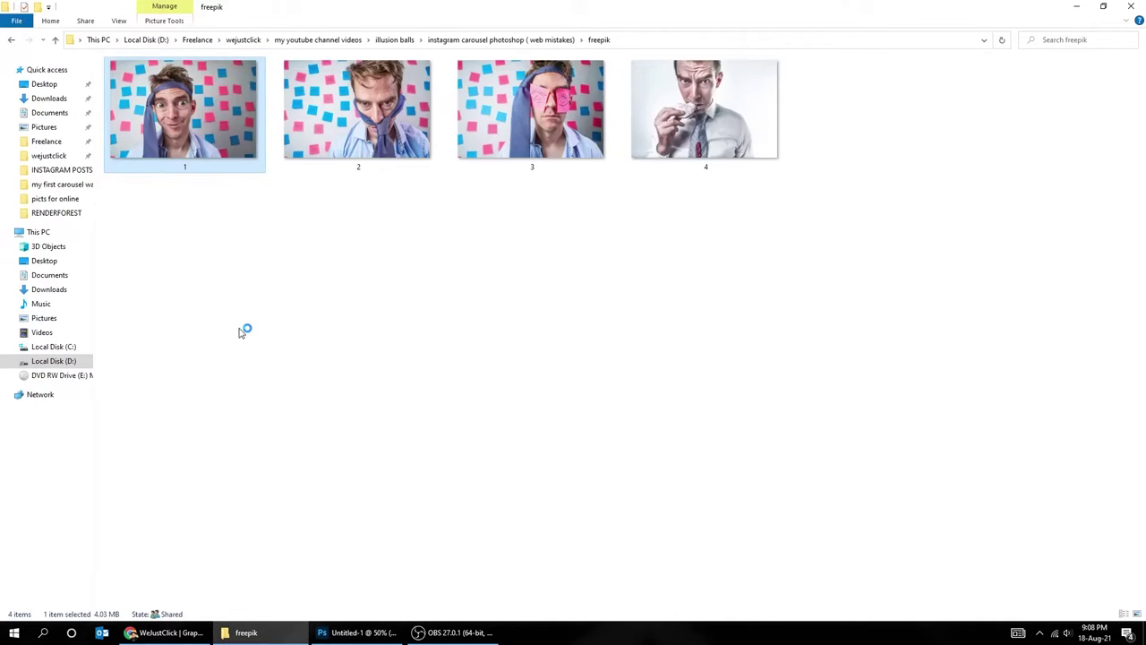
pyautogui.moveTo(211, 132); pyautogui.dragTo(385, 538)
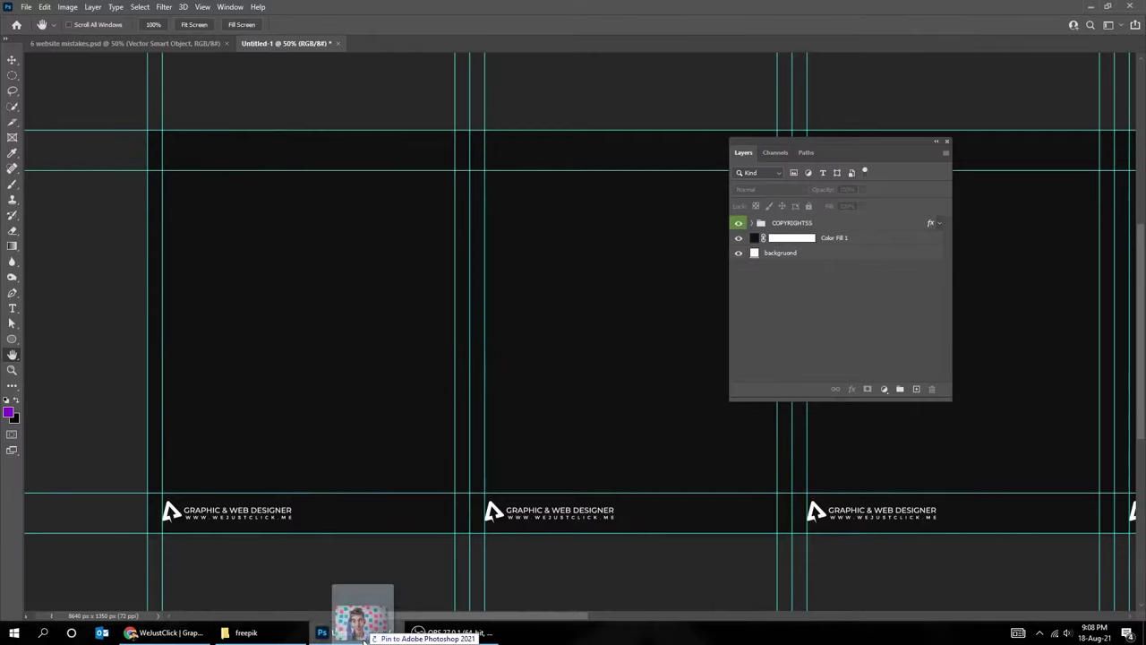
pyautogui.moveTo(385, 538); pyautogui.dragTo(451, 462)
pyautogui.moveTo(594, 419)
pyautogui.mouseDown()
pyautogui.moveTo(607, 418)
pyautogui.moveTo(495, 416)
pyautogui.mouseUp()
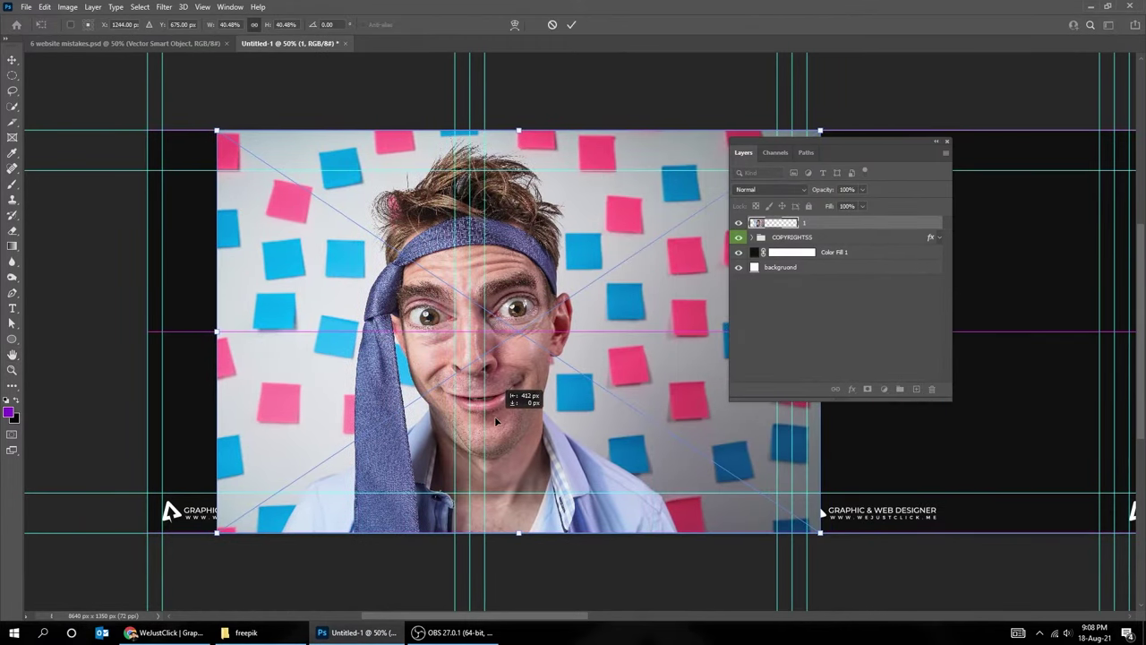
# Step: Commit photo 1 beneath the COPYRIGHTSS group and mask it to Select > Subject
pyautogui.press('Return')
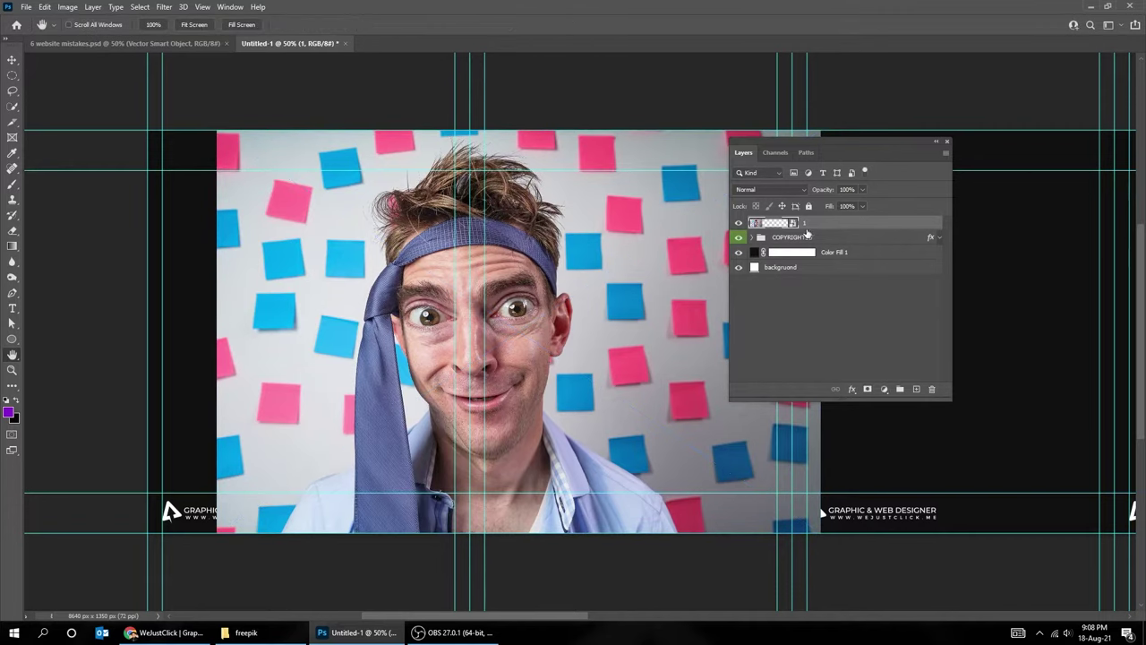
pyautogui.click(808, 237)
pyautogui.hotkey('ctrl', ']')
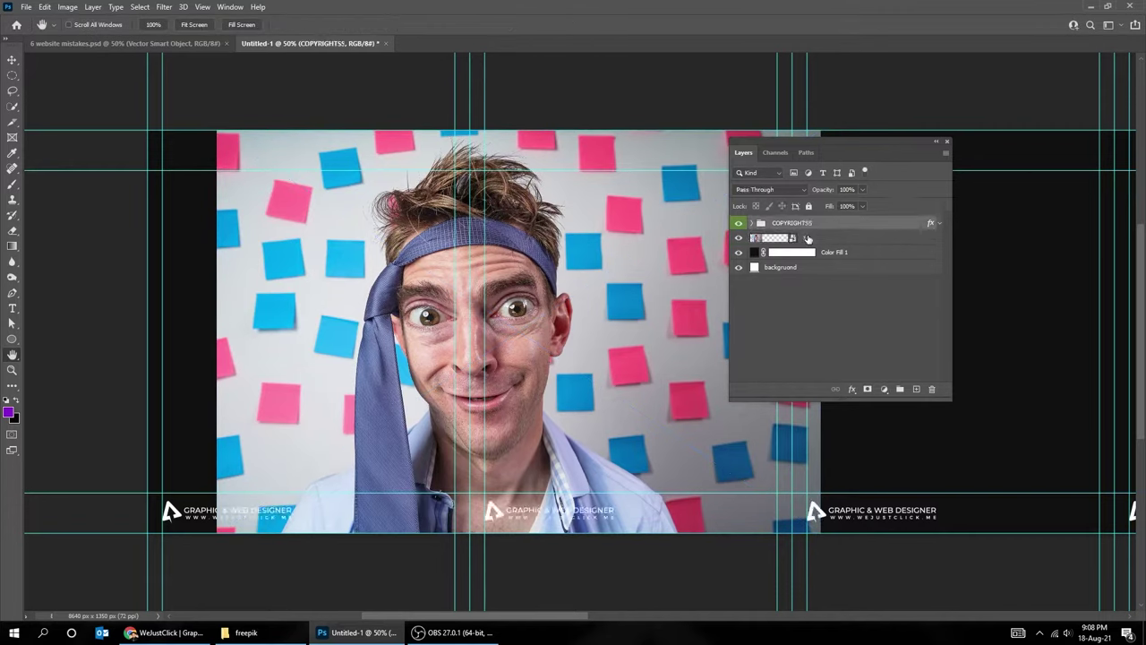
pyautogui.click(808, 238)
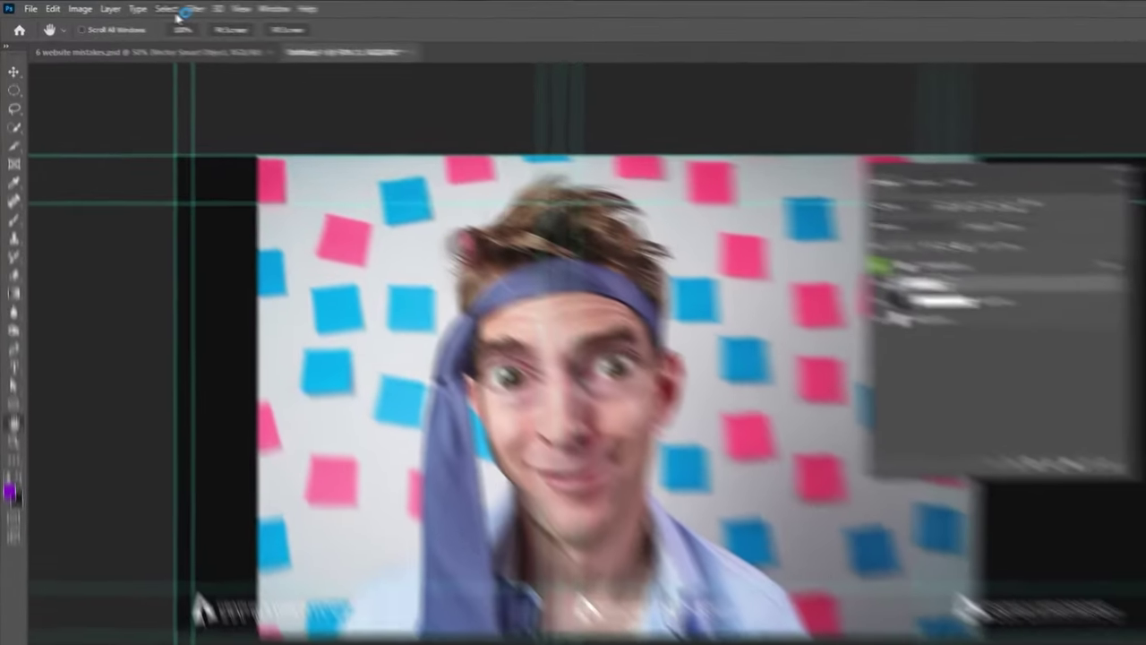
pyautogui.click(140, 7)
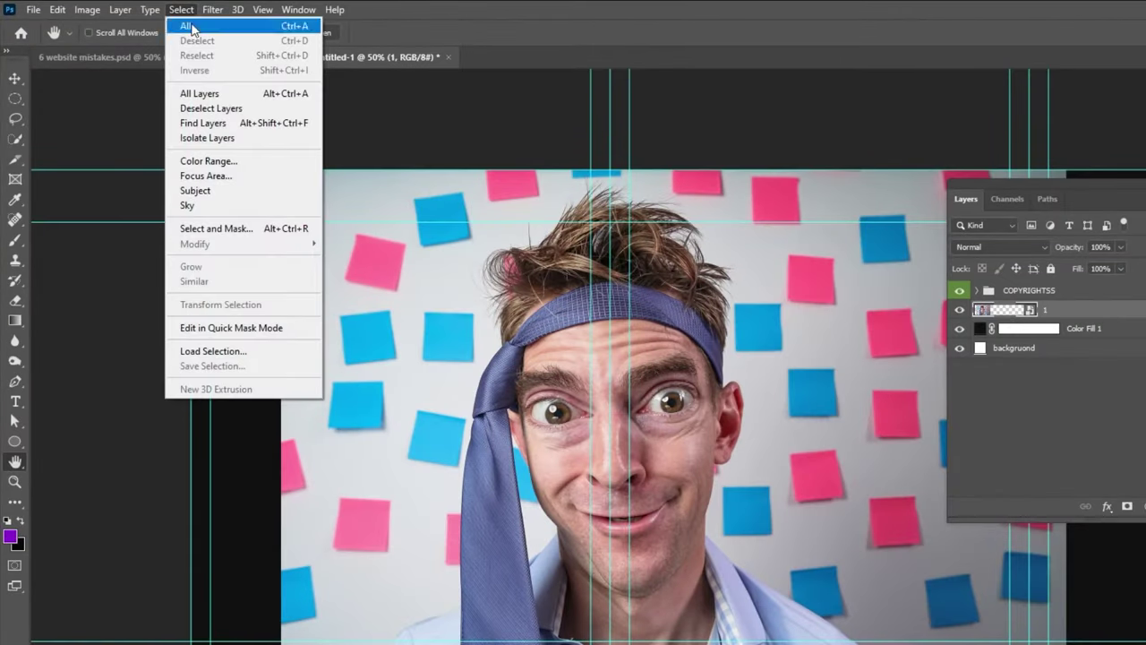
pyautogui.click(280, 195)
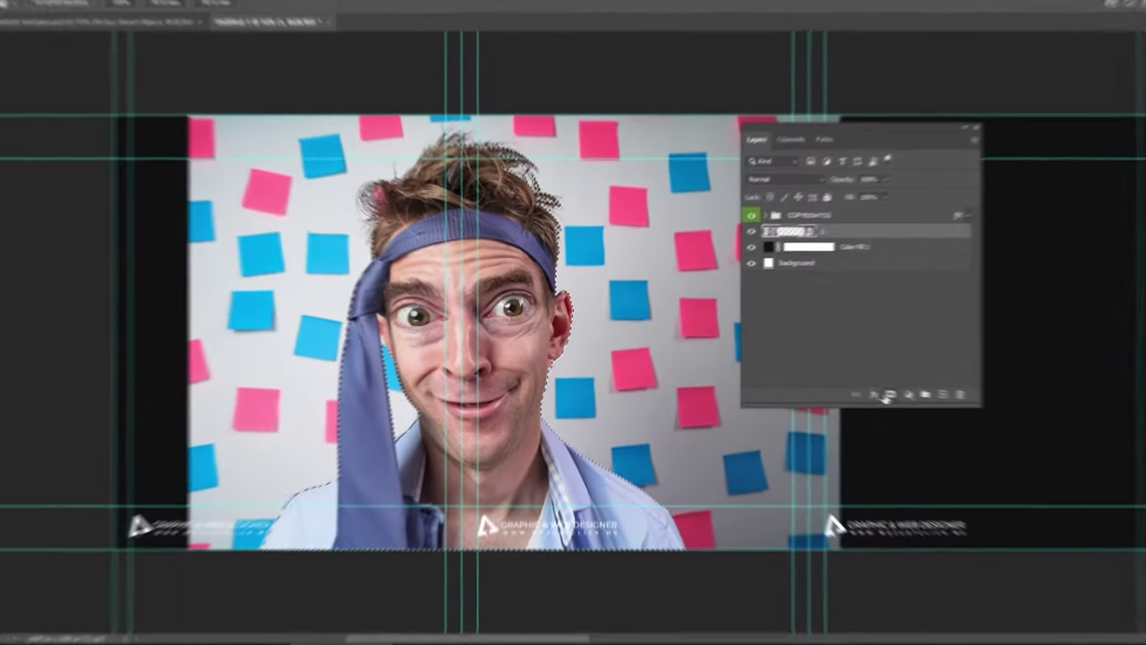
pyautogui.click(865, 389)
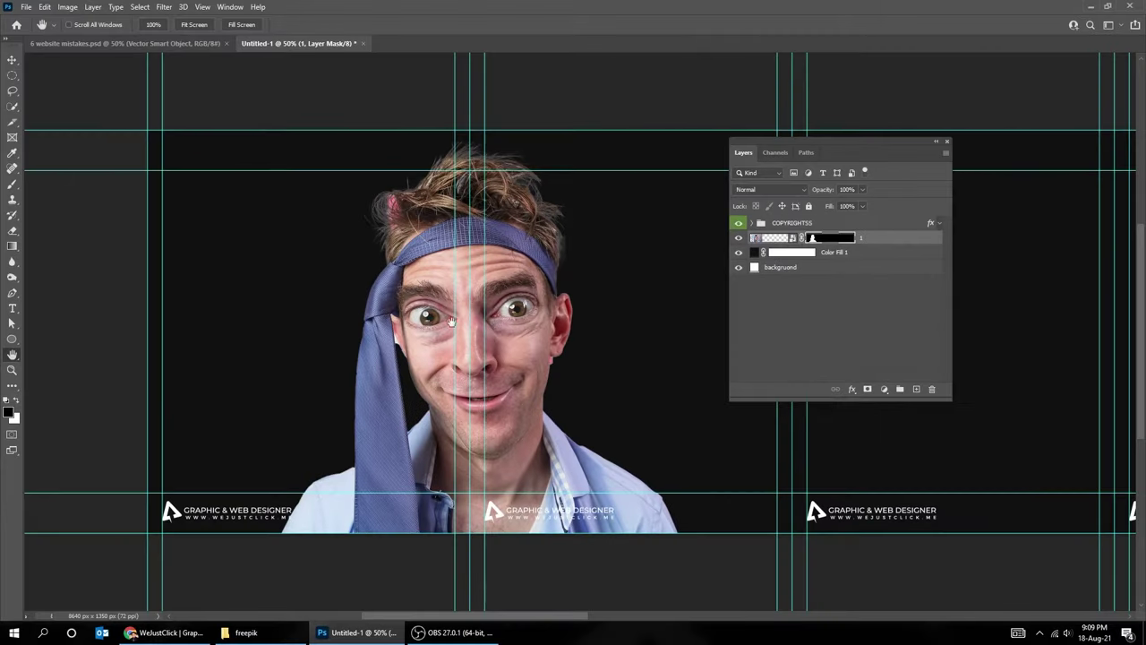
# Step: Path-select the pink sliver by the jaw and fill it out of the mask
pyautogui.click(554, 388)
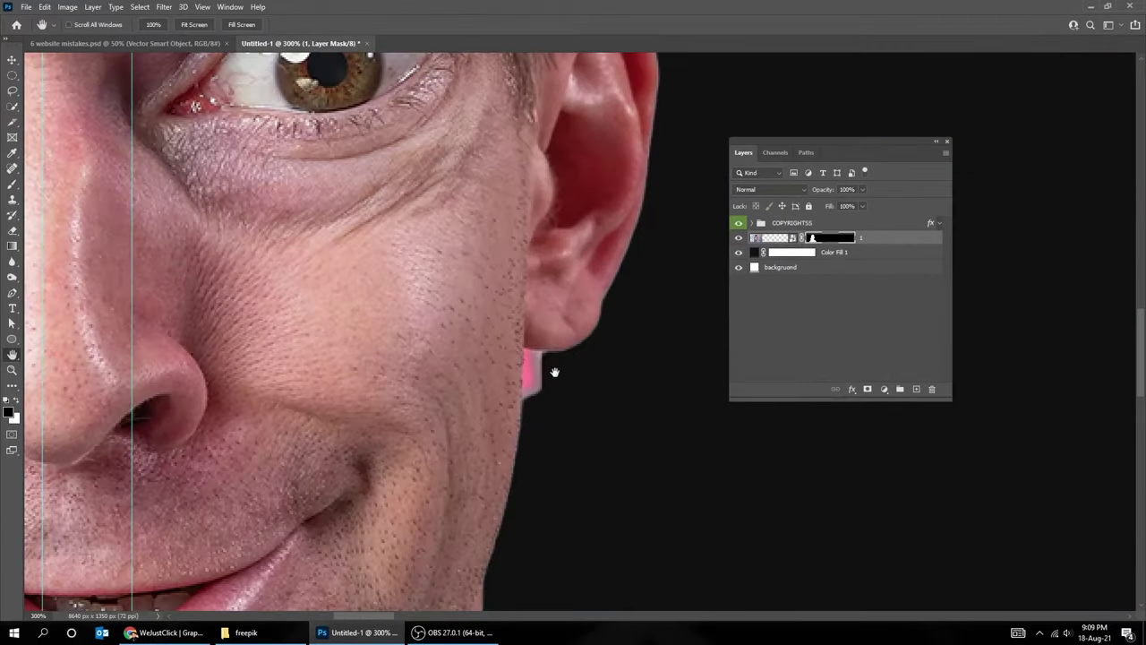
pyautogui.moveTo(555, 371); pyautogui.dragTo(532, 369)
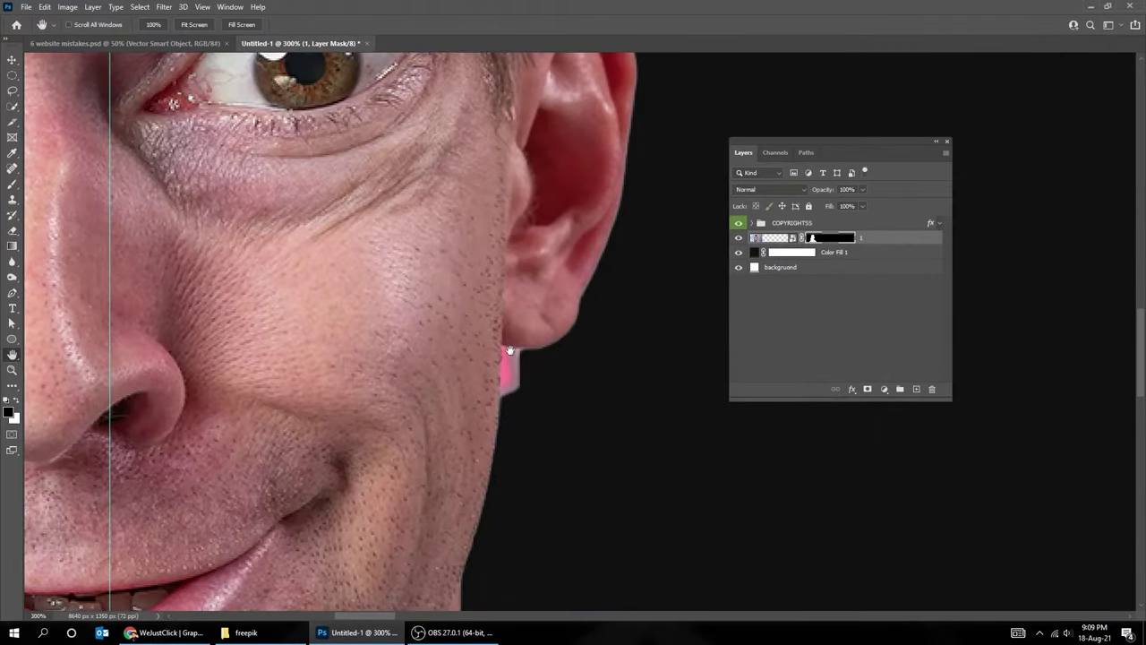
pyautogui.press('p')
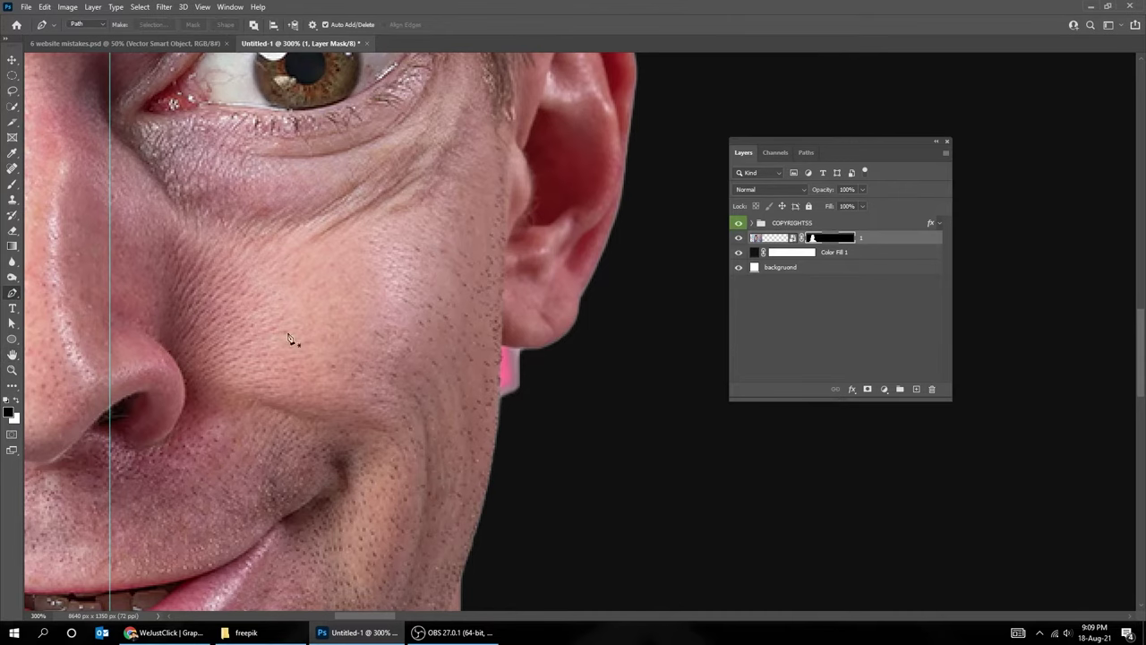
pyautogui.click(499, 396)
pyautogui.click(562, 399)
pyautogui.moveTo(529, 411); pyautogui.dragTo(512, 417)
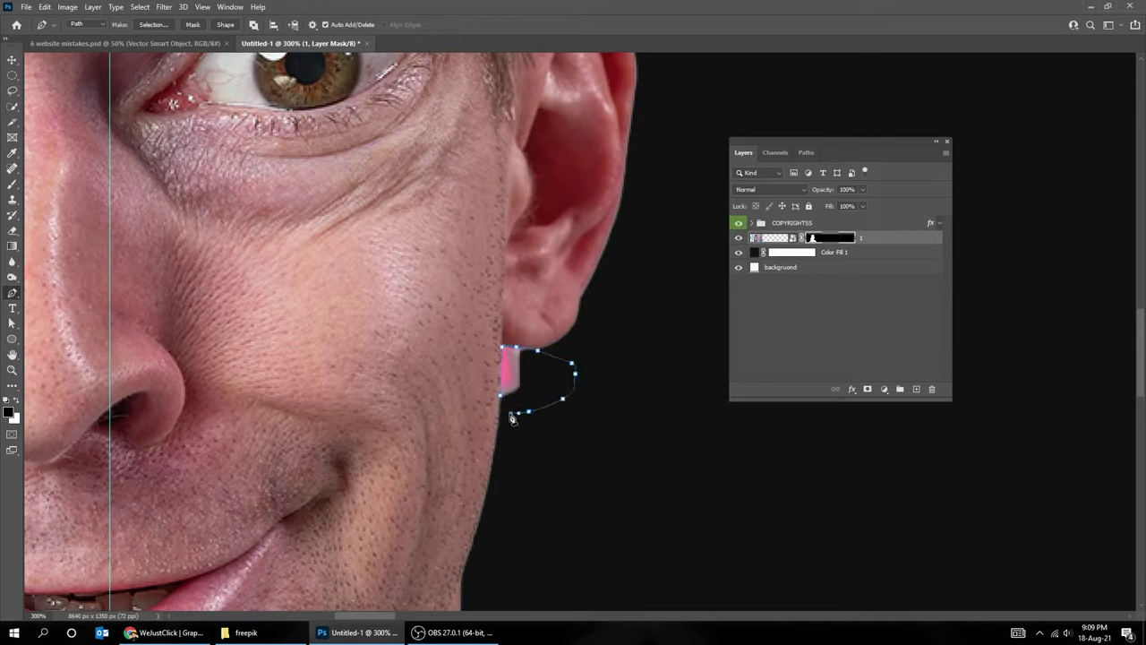
pyautogui.rightClick(516, 382)
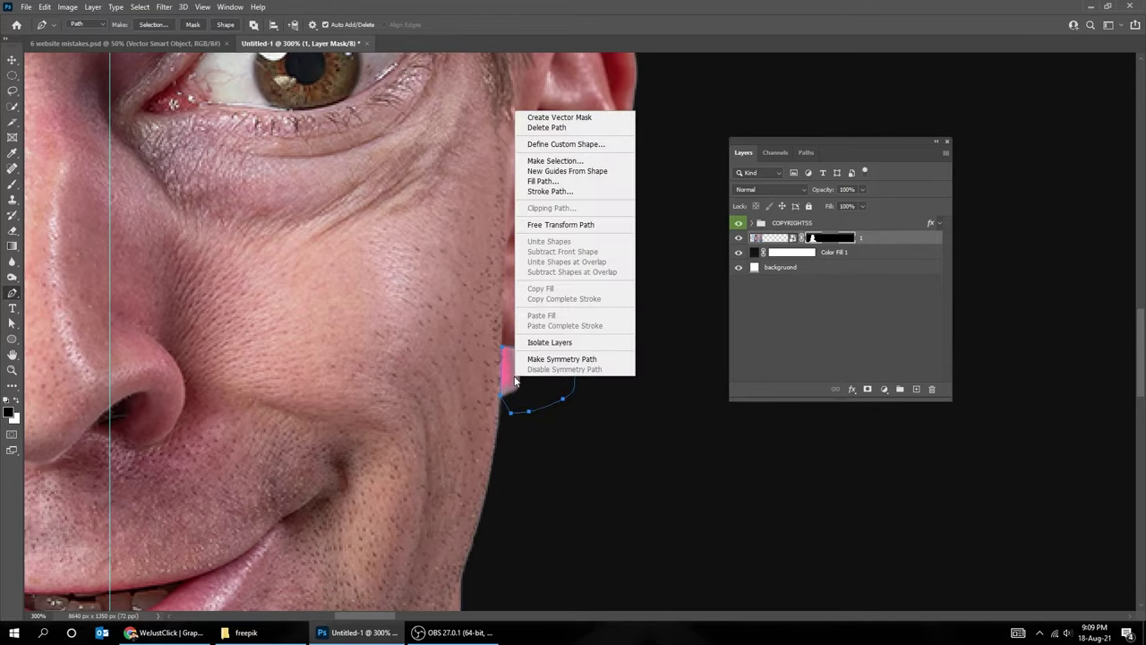
pyautogui.click(564, 161)
pyautogui.click(633, 169)
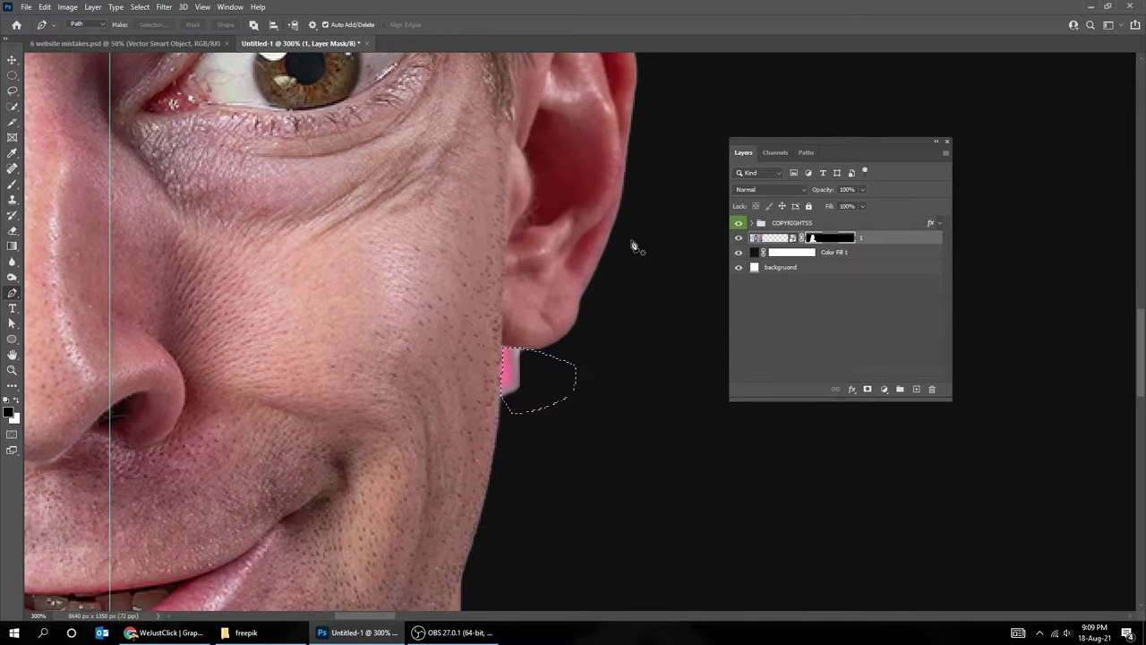
pyautogui.click(15, 401)
pyautogui.hotkey('ctrl', 'BackSpace')
pyautogui.press('m')
pyautogui.click(607, 419)
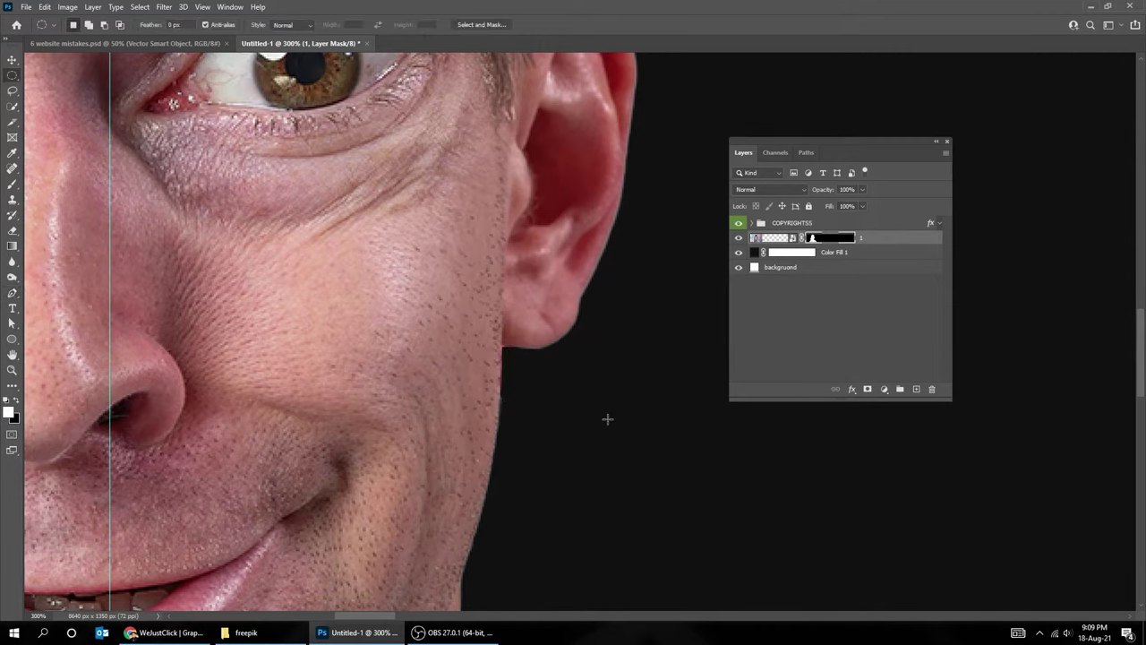
# Step: Trace a closed path around the left ear's lower edge
pyautogui.hotkey('ctrl', '-')
pyautogui.hotkey('ctrl', '-')
pyautogui.hotkey('ctrl', '-')
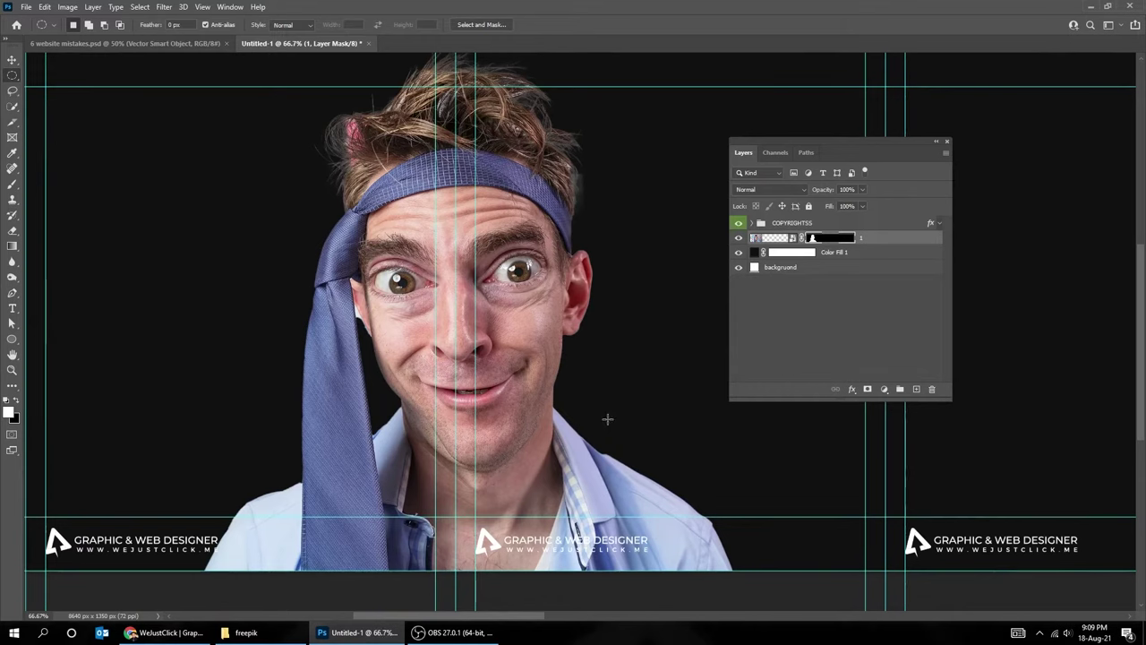
pyautogui.press('v')
pyautogui.scroll(5, 384, 339)
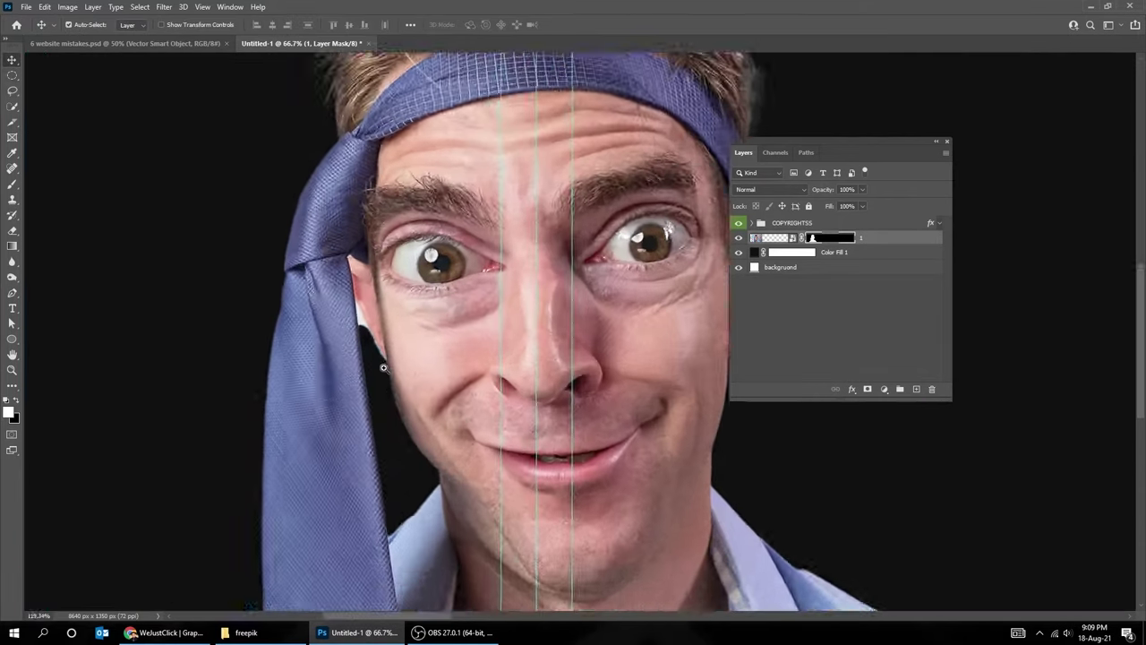
pyautogui.scroll(3, 394, 354)
pyautogui.press('p')
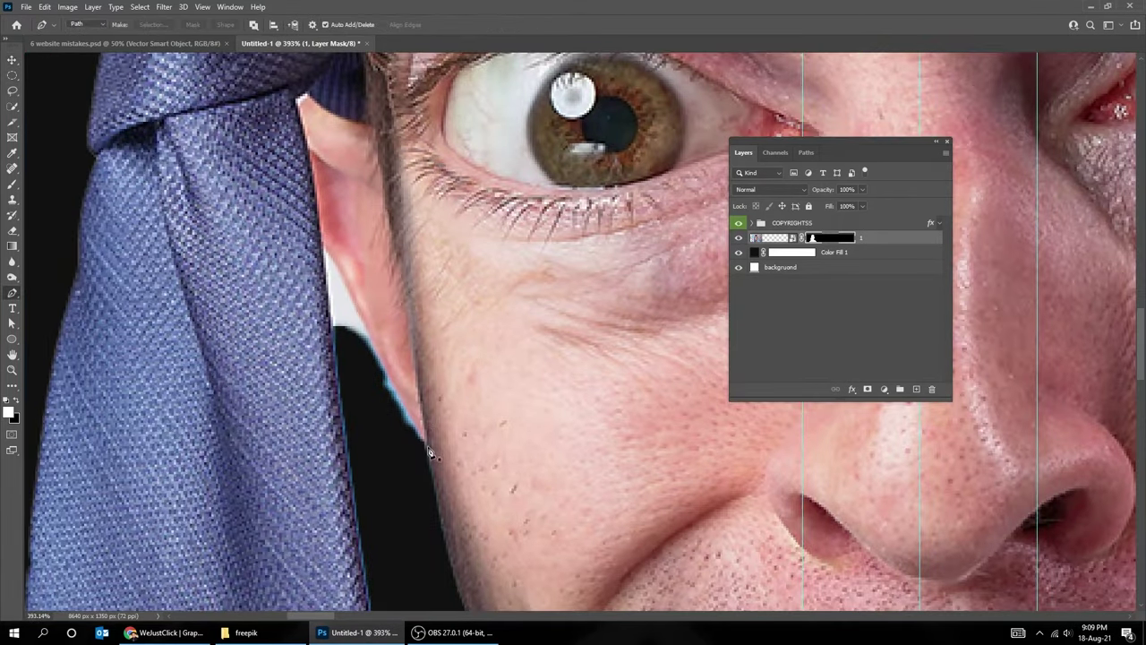
pyautogui.click(426, 452)
pyautogui.click(350, 374)
pyautogui.click(359, 437)
pyautogui.click(383, 467)
pyautogui.click(423, 485)
pyautogui.click(426, 452)
# Step: Turn the ear path into a selection, fill it on the mask, and deselect
pyautogui.rightClick(410, 448)
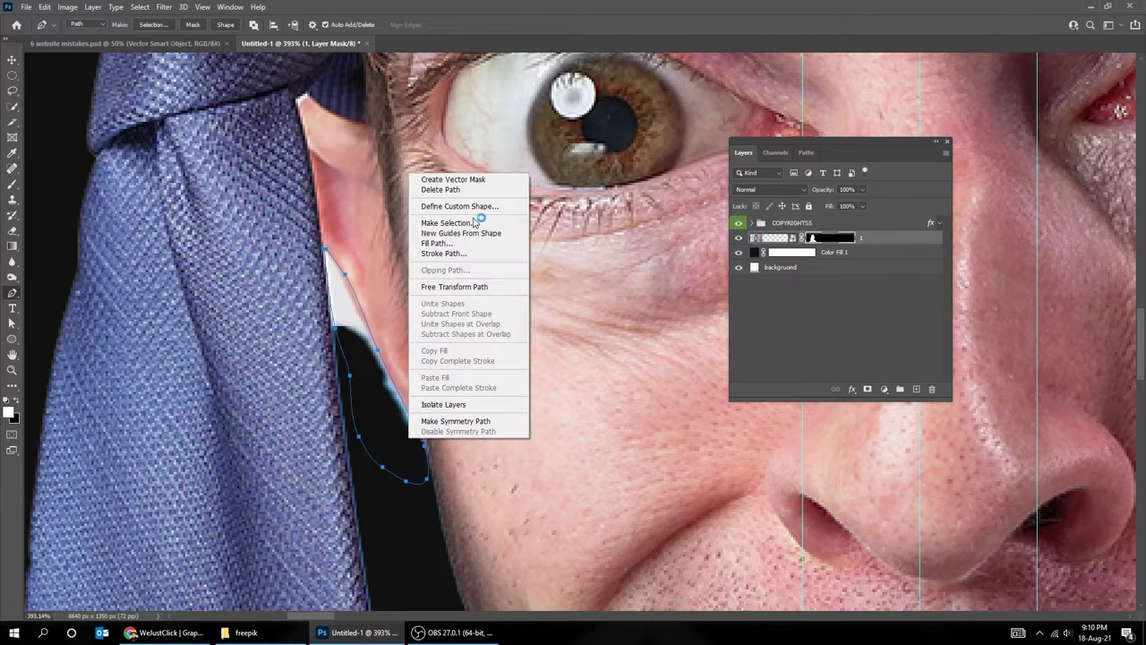
pyautogui.click(475, 222)
pyautogui.click(634, 214)
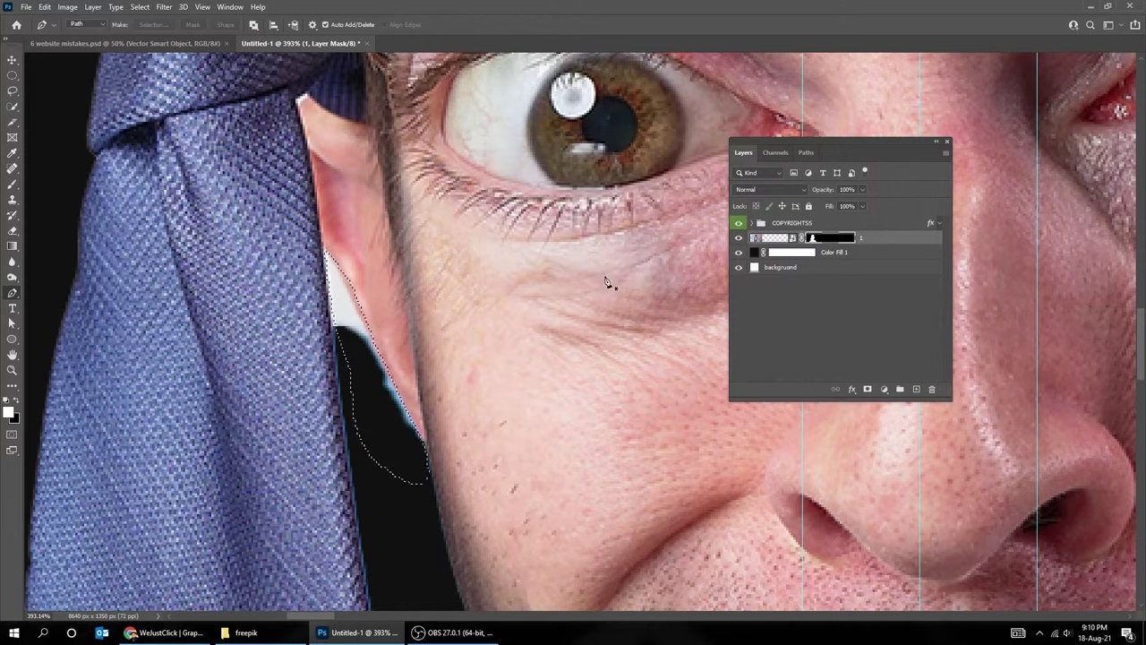
pyautogui.press('m')
pyautogui.press('Delete')
pyautogui.hotkey('ctrl', 'd')
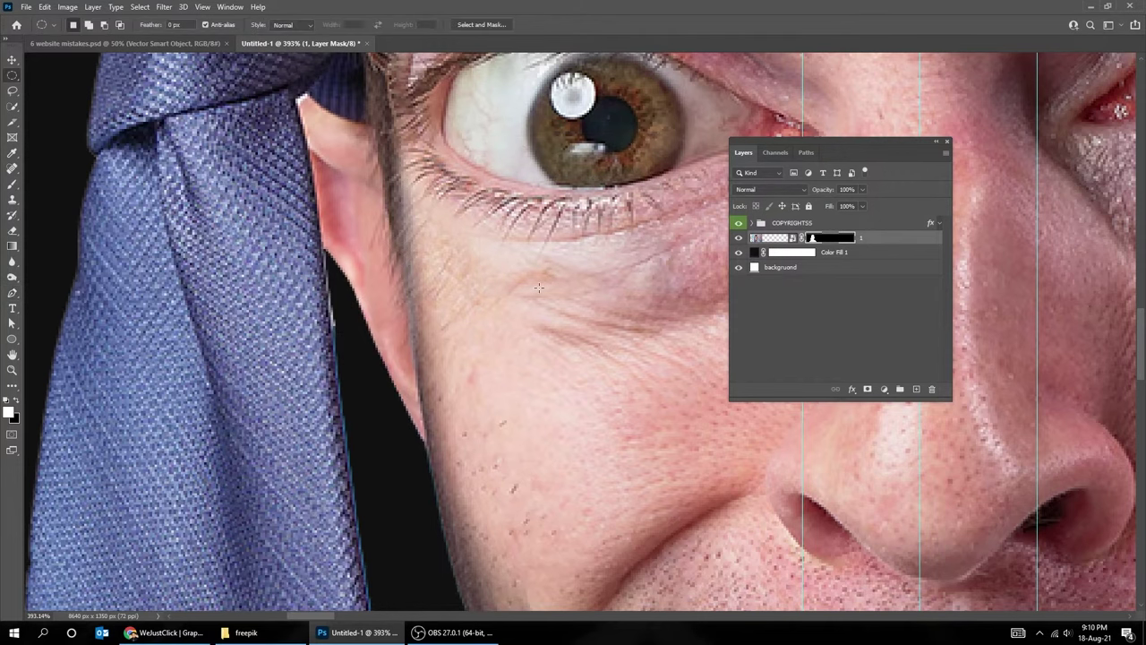
pyautogui.scroll(-2, 539, 286)
pyautogui.scroll(-2, 538, 285)
pyautogui.scroll(-2, 539, 285)
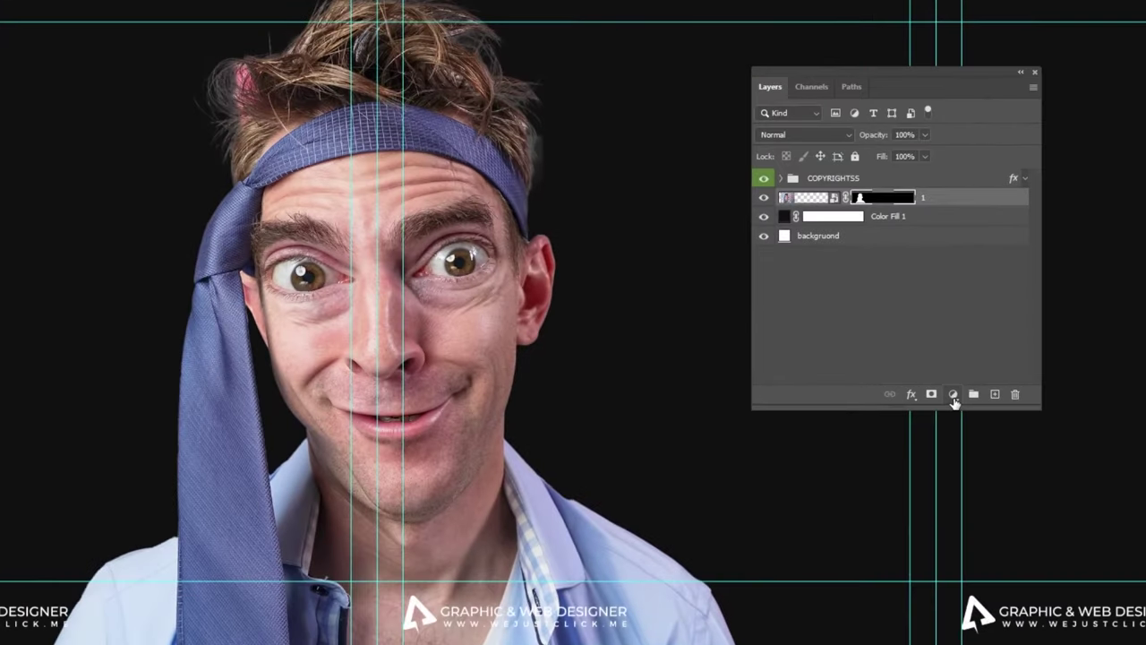
# Step: Add a Black & White adjustment layer clipped to photo 1
pyautogui.click(954, 395)
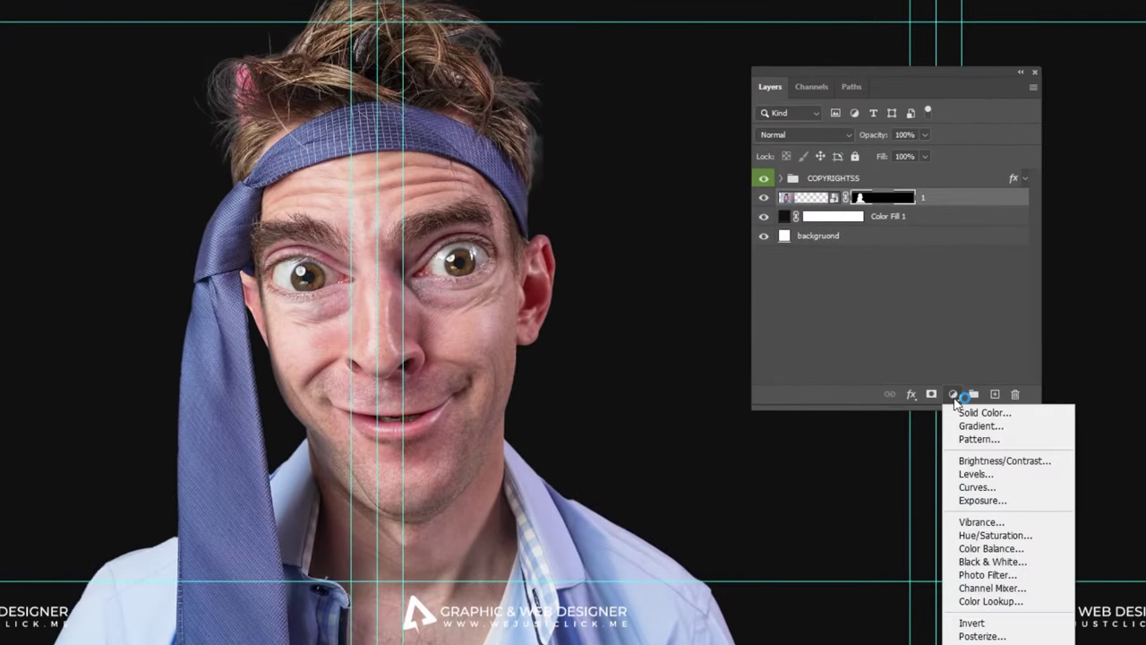
pyautogui.click(1028, 564)
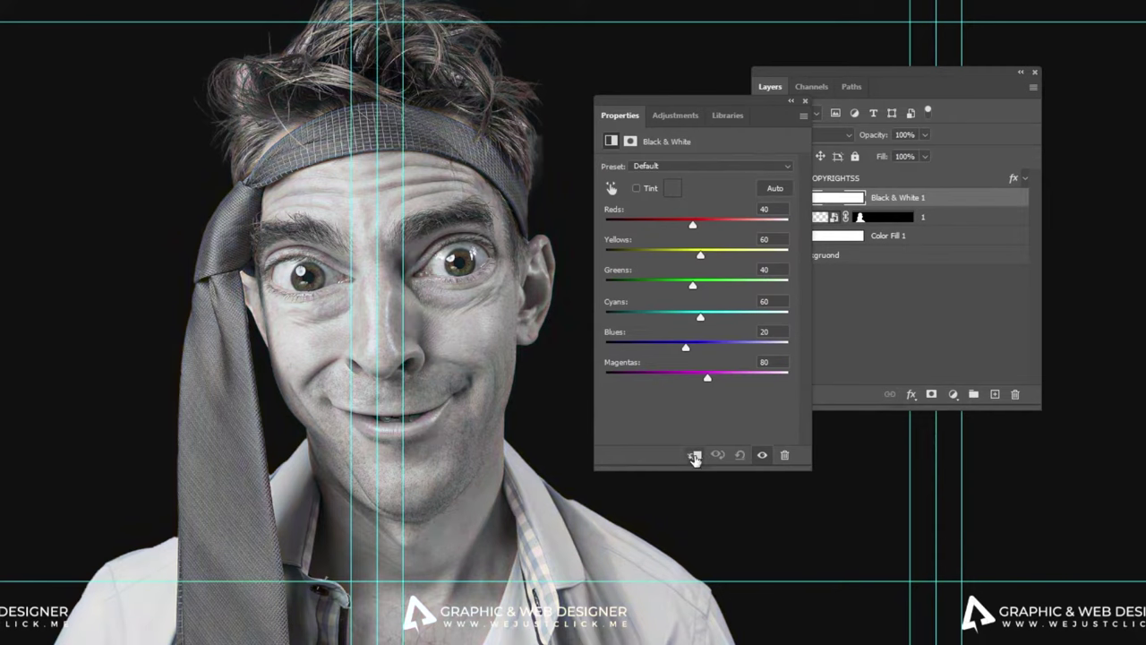
pyautogui.click(694, 457)
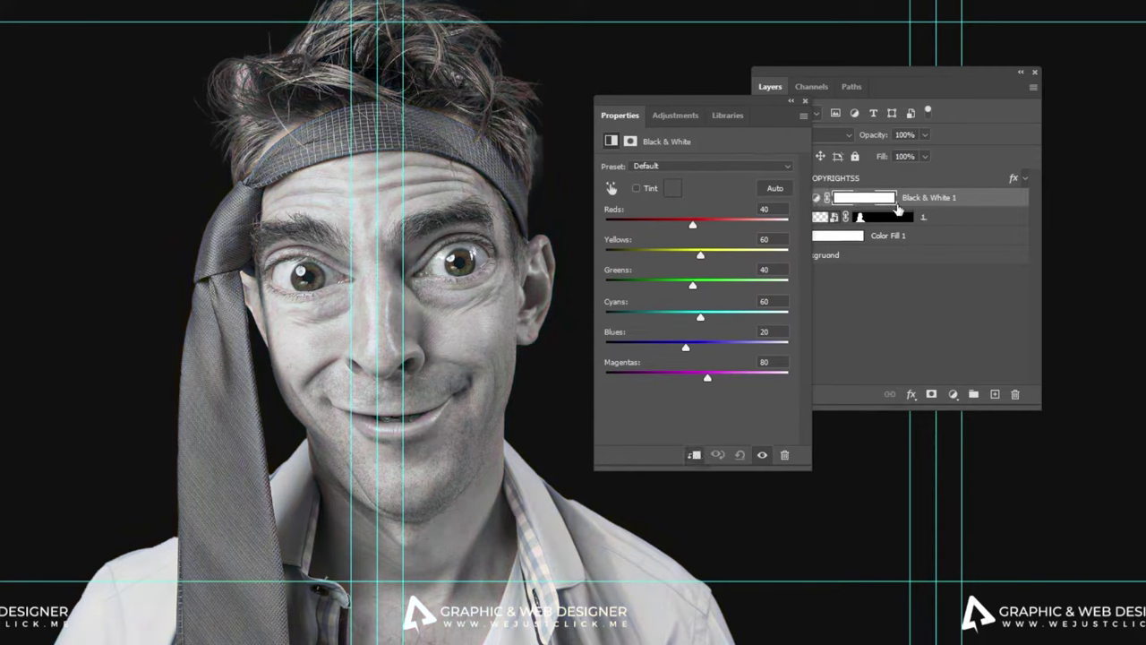
pyautogui.moveTo(722, 102); pyautogui.dragTo(629, 100)
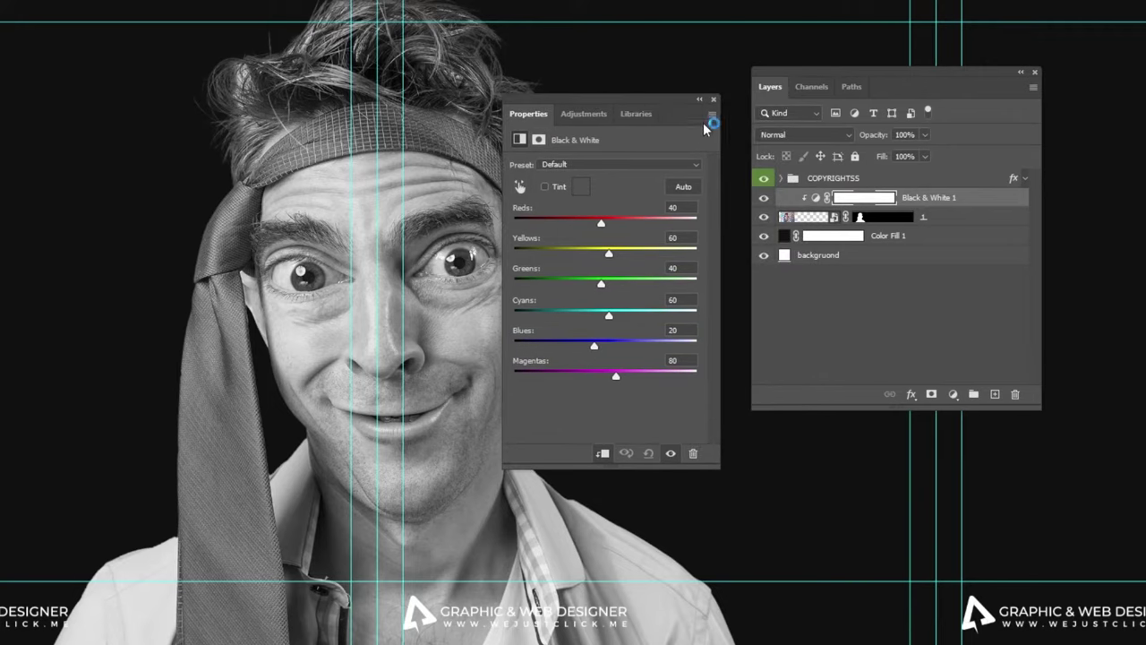
pyautogui.click(714, 100)
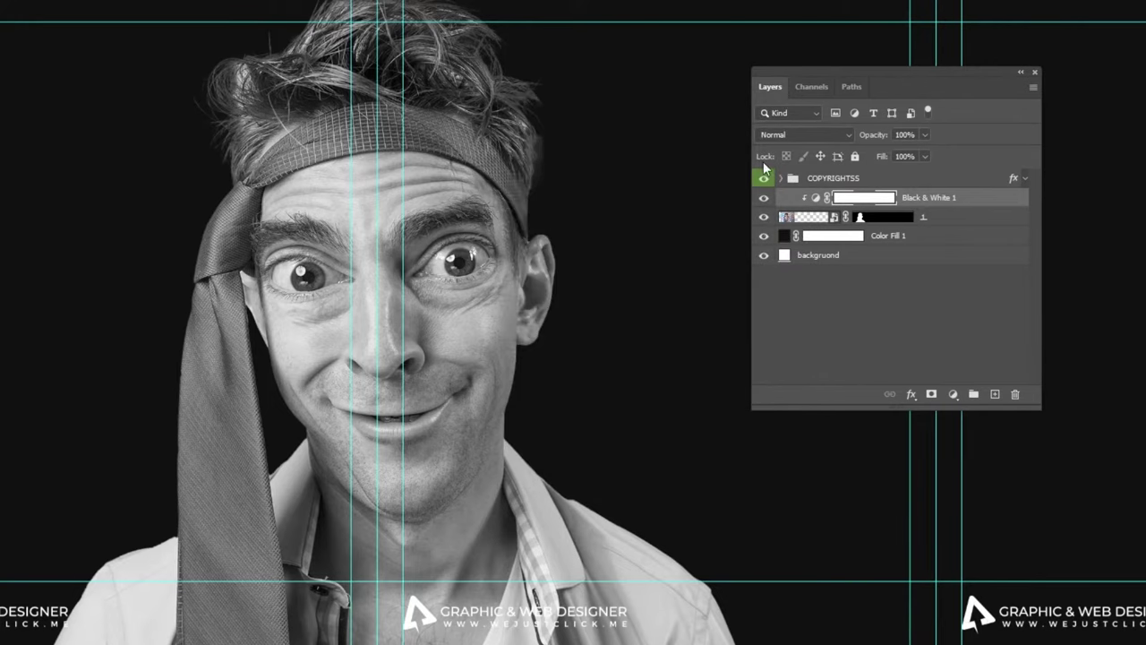
# Step: Add a clipped Brightness/Contrast layer with Brightness -53 and Contrast 48
pyautogui.click(952, 395)
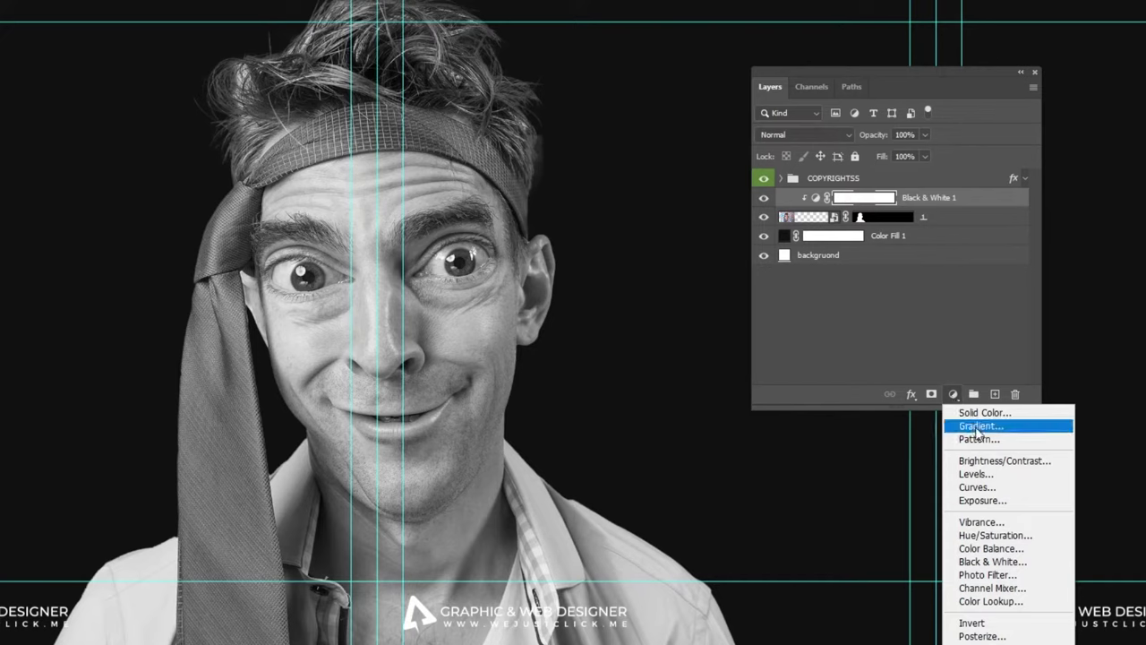
pyautogui.click(993, 462)
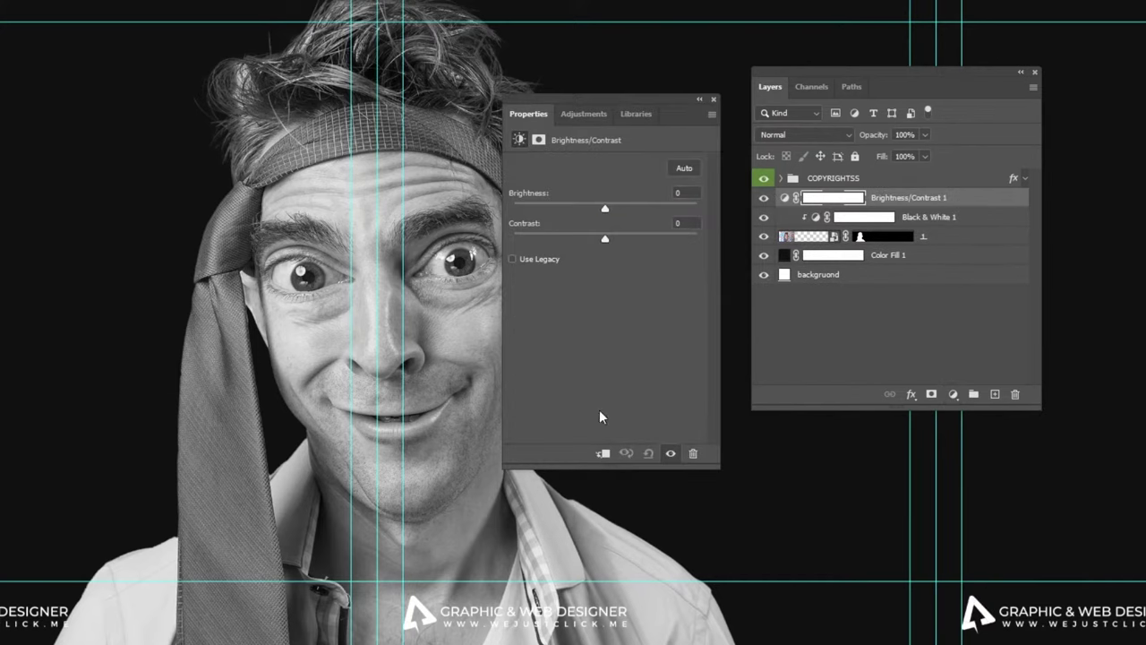
pyautogui.click(603, 454)
pyautogui.moveTo(607, 240)
pyautogui.mouseDown()
pyautogui.moveTo(623, 238)
pyautogui.moveTo(583, 208)
pyautogui.moveTo(653, 238)
pyautogui.mouseUp()
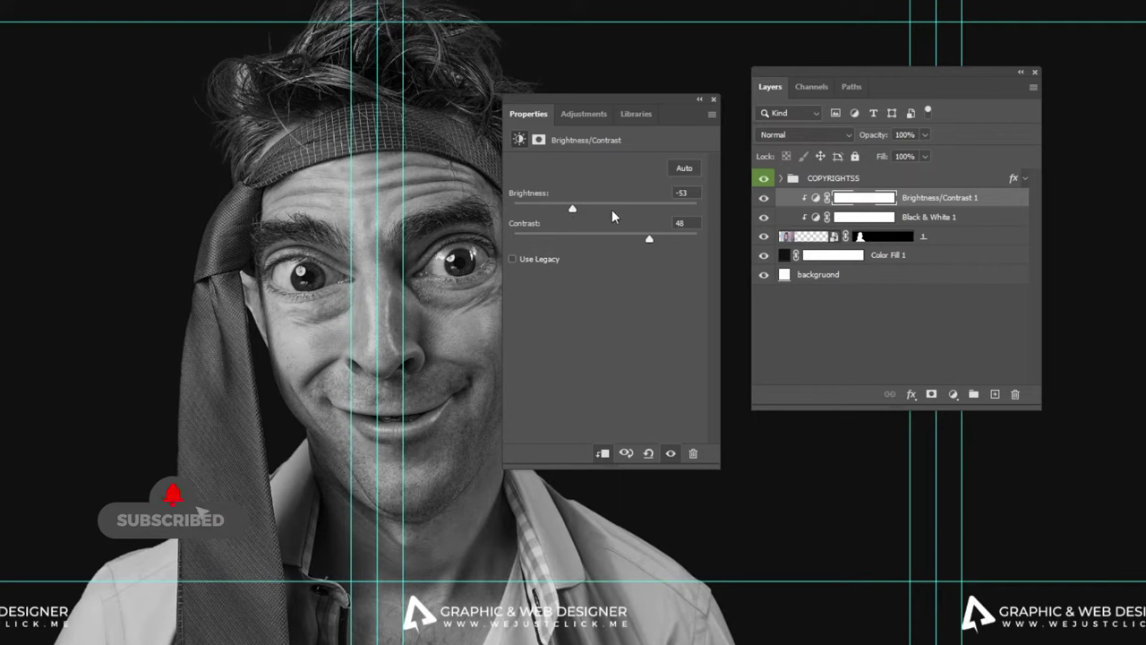
pyautogui.click(702, 98)
pyautogui.click(581, 99)
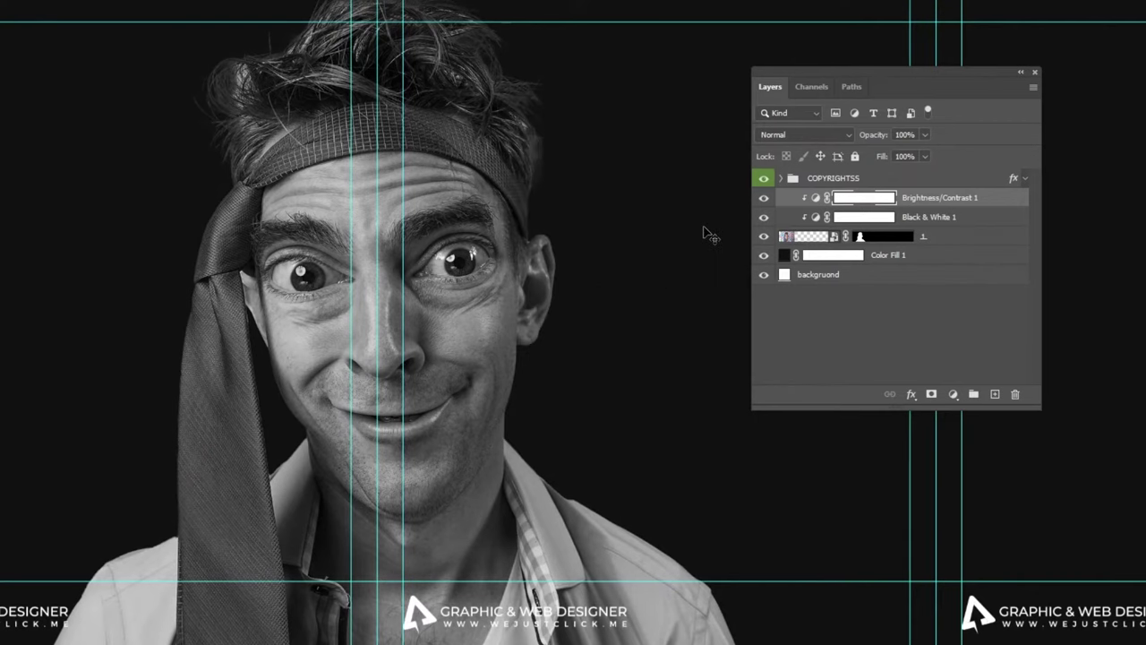
pyautogui.click(956, 219)
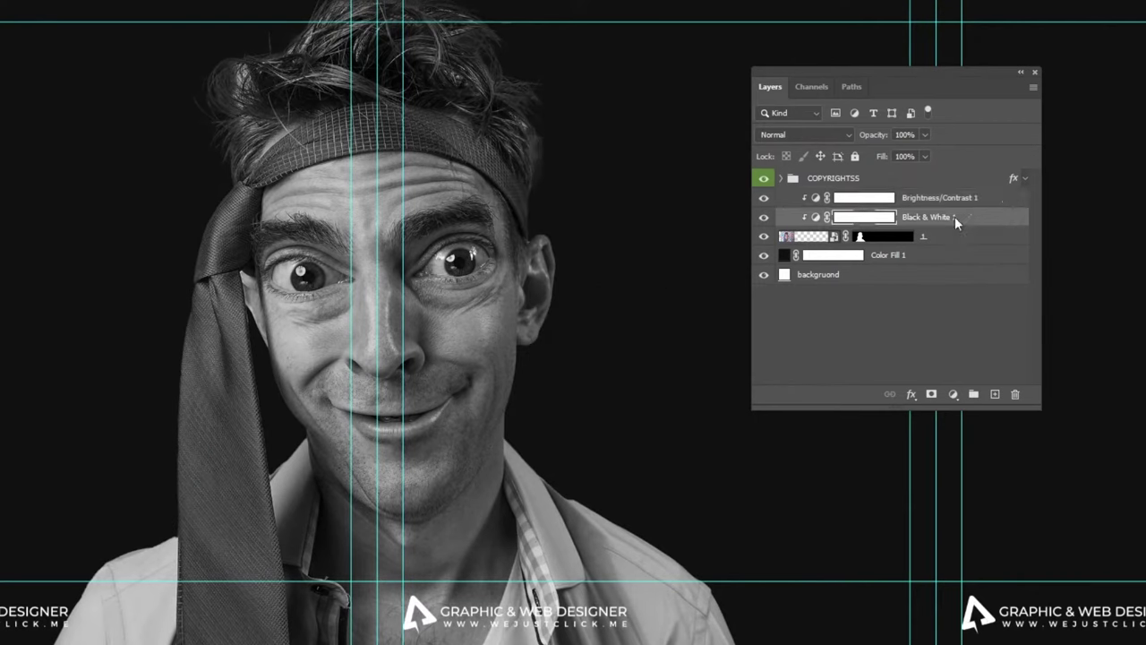
pyautogui.click(950, 394)
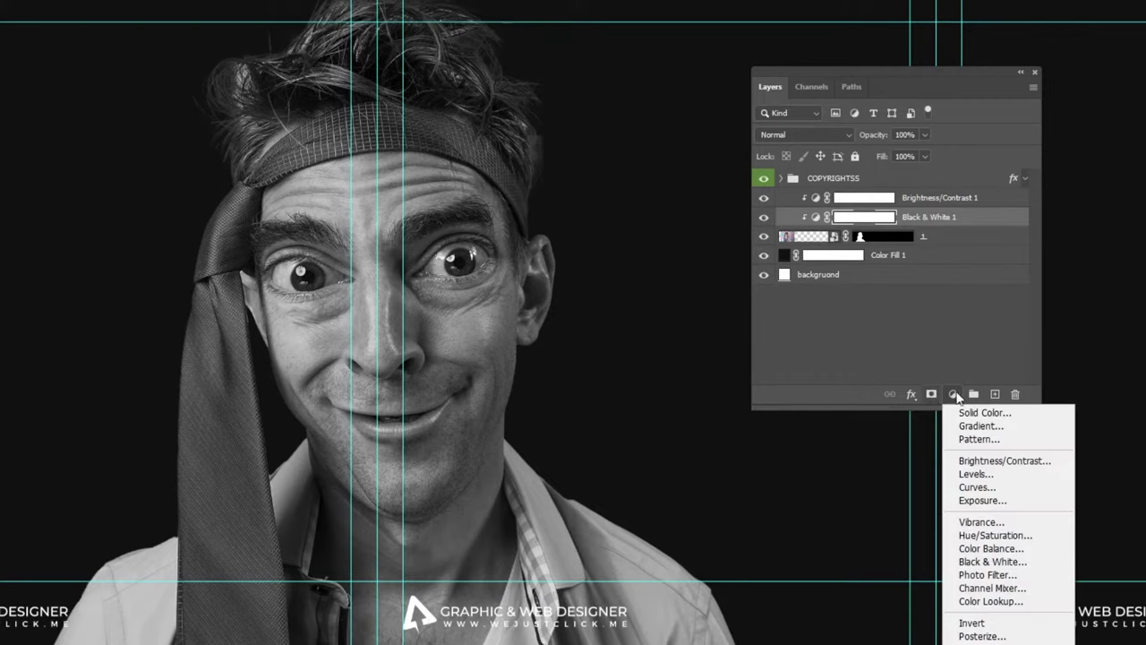
# Step: Add a #8403cc purple Solid Color fill layer clipped to the photo
pyautogui.click(985, 415)
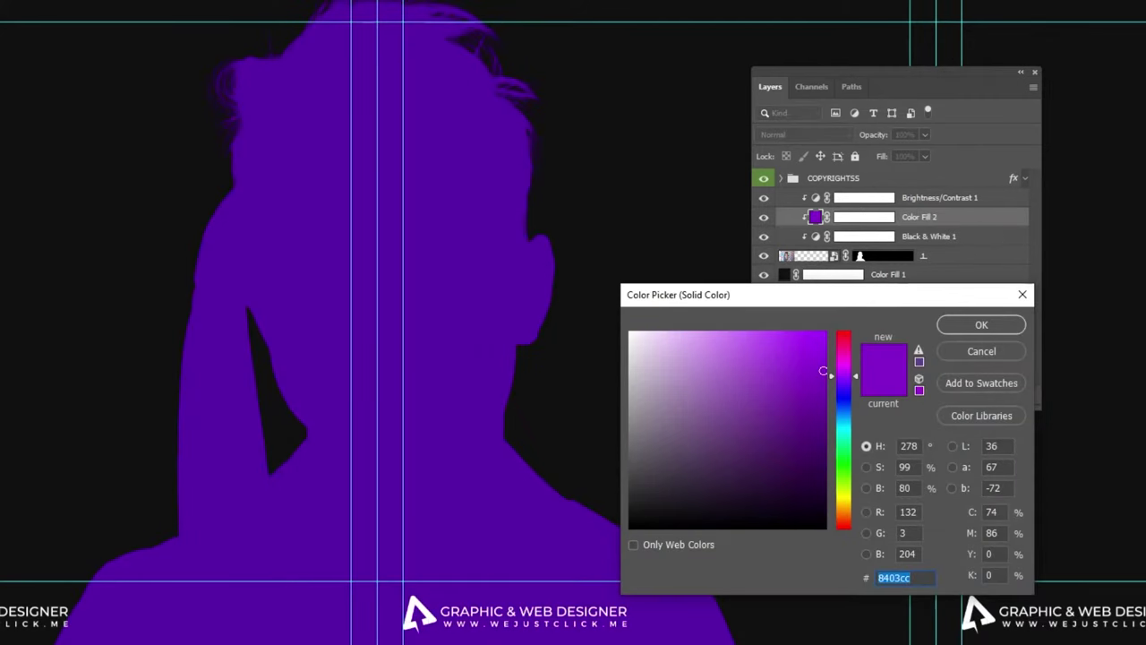
pyautogui.moveTo(795, 296); pyautogui.dragTo(716, 197)
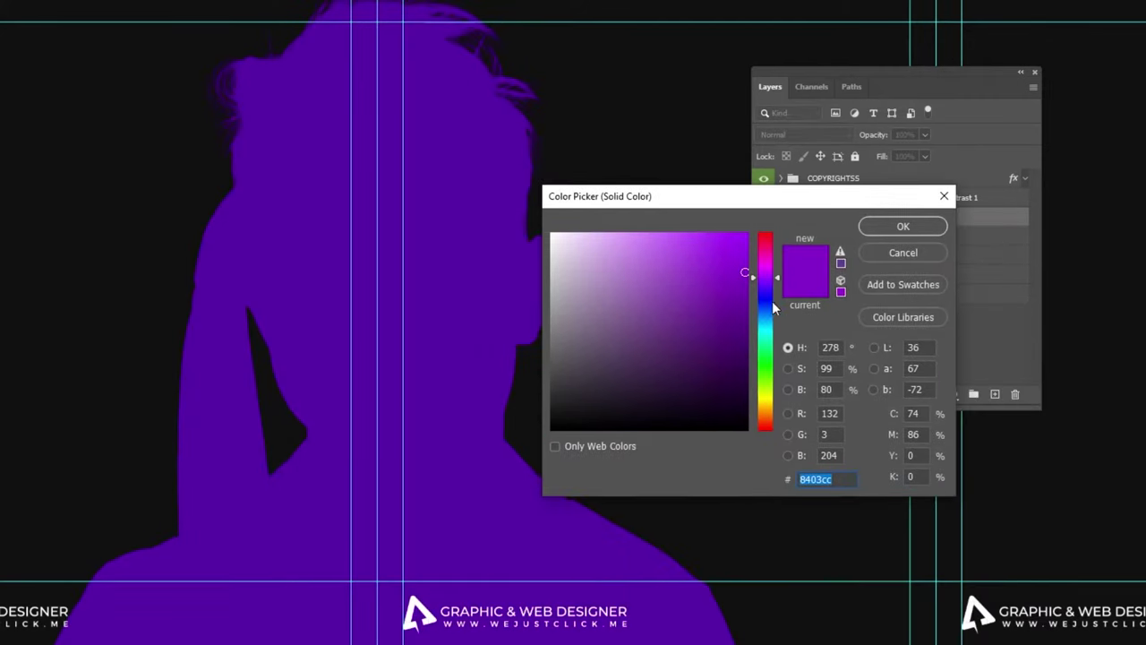
pyautogui.click(885, 230)
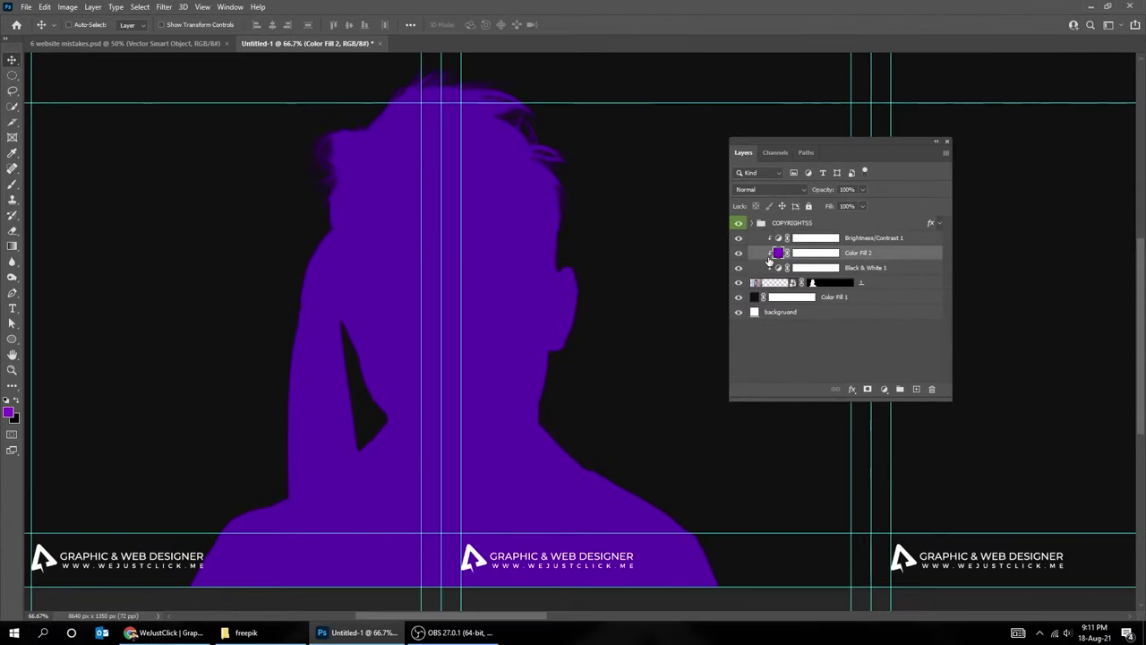
pyautogui.keyDown('alt'); pyautogui.click(768, 260); pyautogui.keyUp('alt')
# Step: Invert Color Fill 2's mask and set the Brush to 100% hardness
pyautogui.click(811, 254)
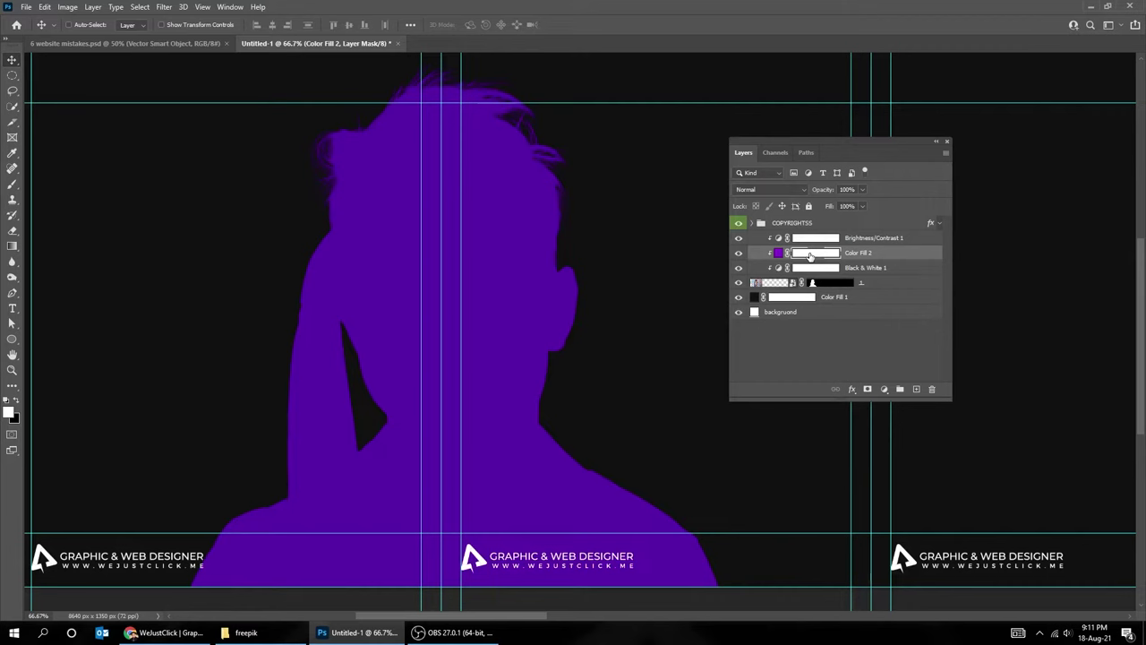
pyautogui.hotkey('ctrl', 'i')
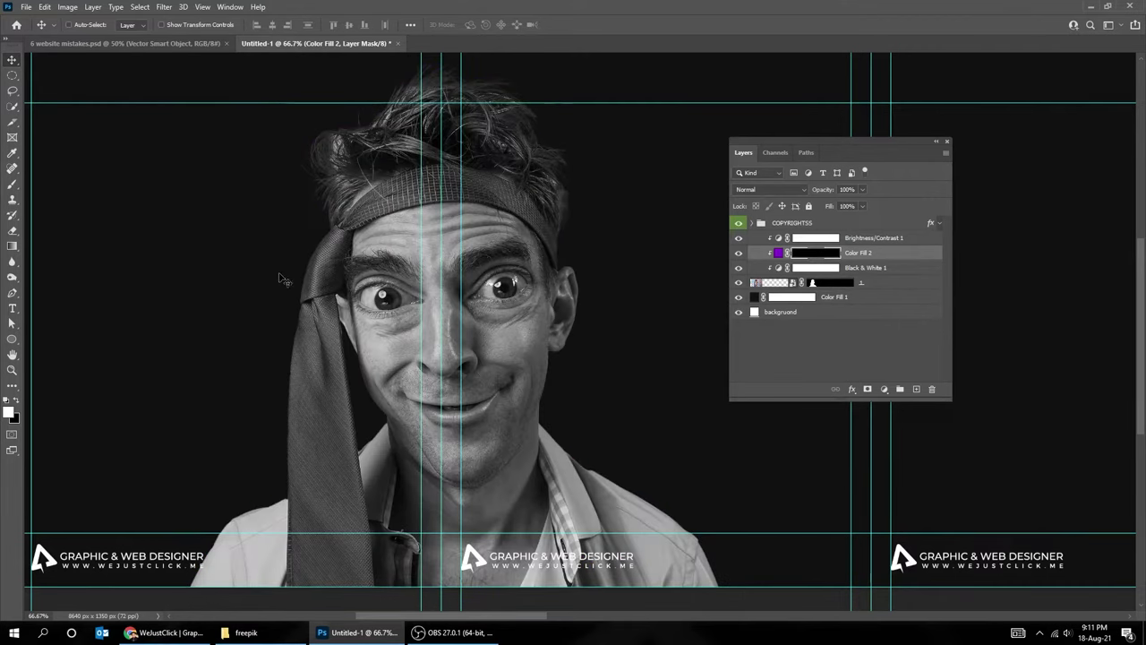
pyautogui.press('b')
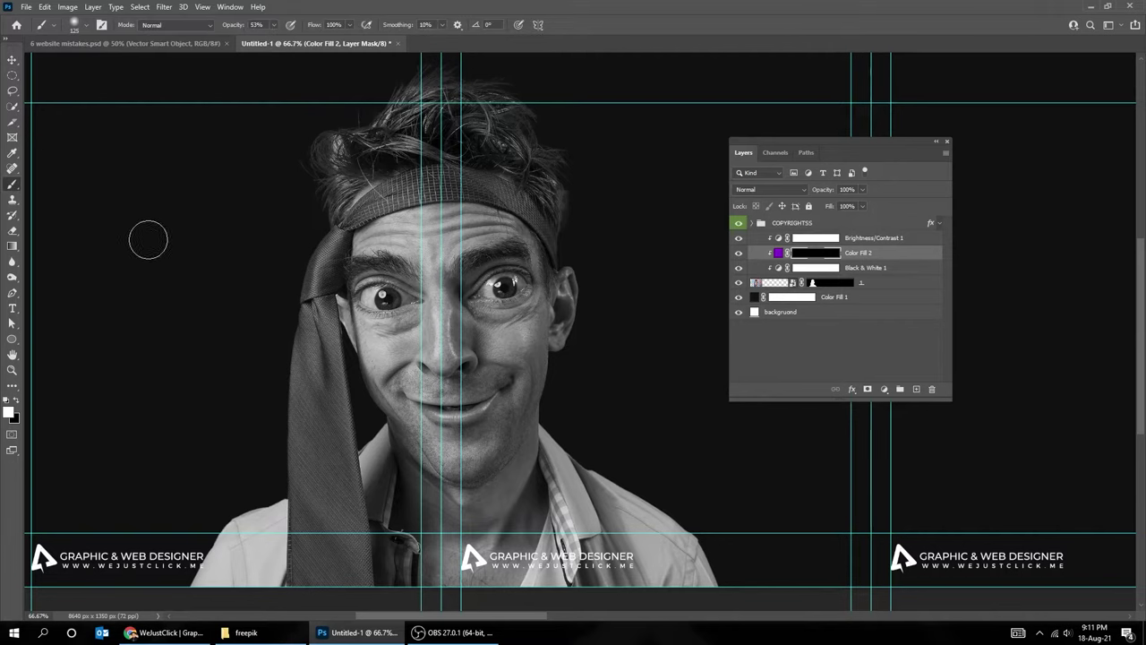
pyautogui.click(86, 29)
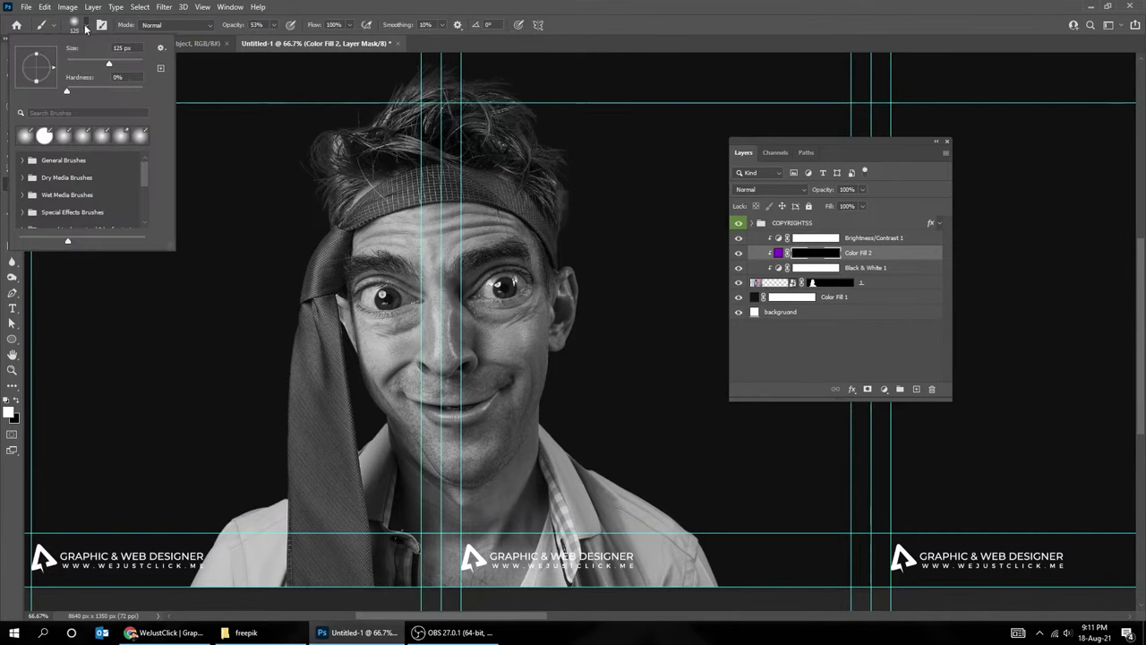
pyautogui.moveTo(68, 90); pyautogui.dragTo(142, 91)
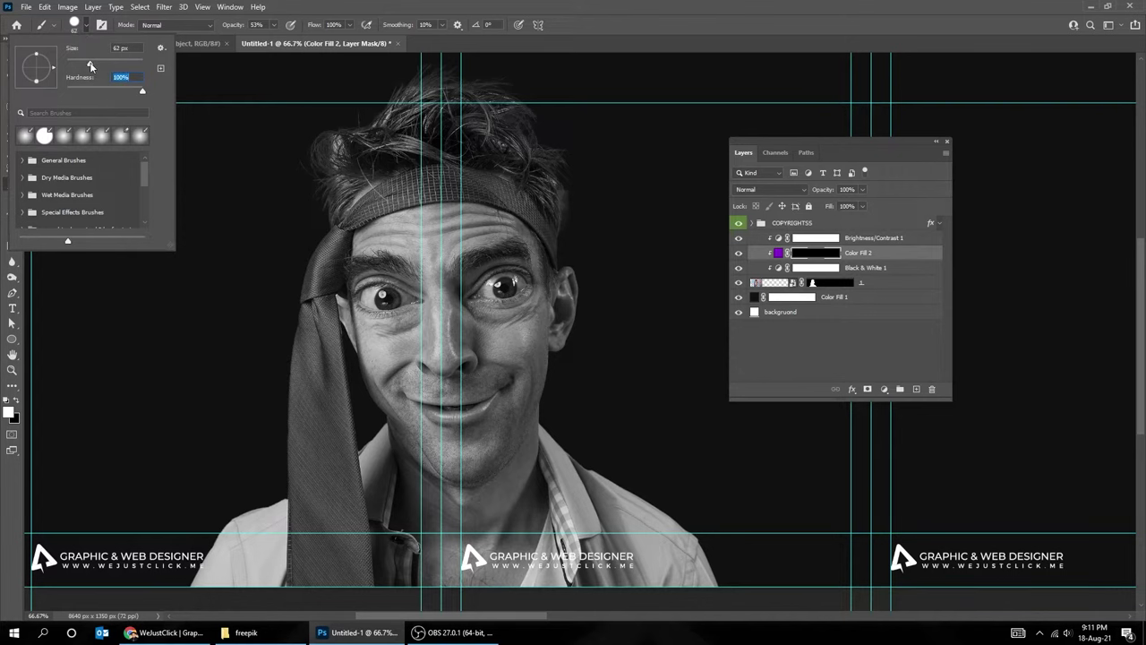
pyautogui.click(87, 26)
# Step: Paint white on the mask over the left iris to show purple there
pyautogui.scroll(1, 388, 293)
pyautogui.scroll(3, 388, 293)
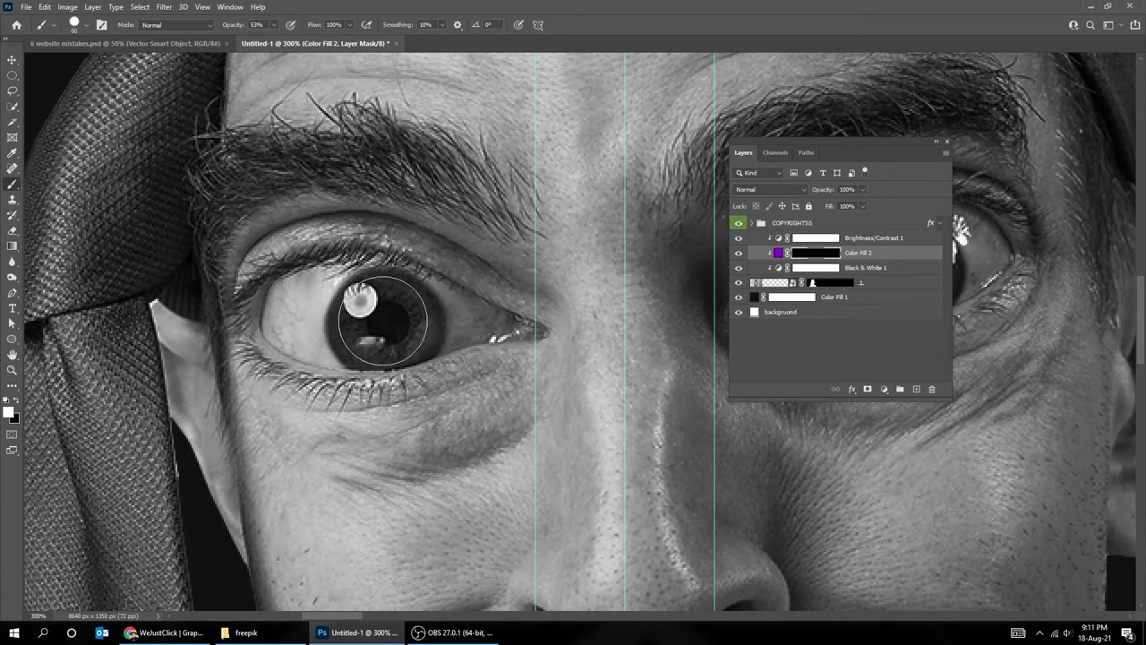
pyautogui.moveTo(359, 313)
pyautogui.mouseDown()
pyautogui.moveTo(398, 320)
pyautogui.moveTo(394, 302)
pyautogui.mouseUp()
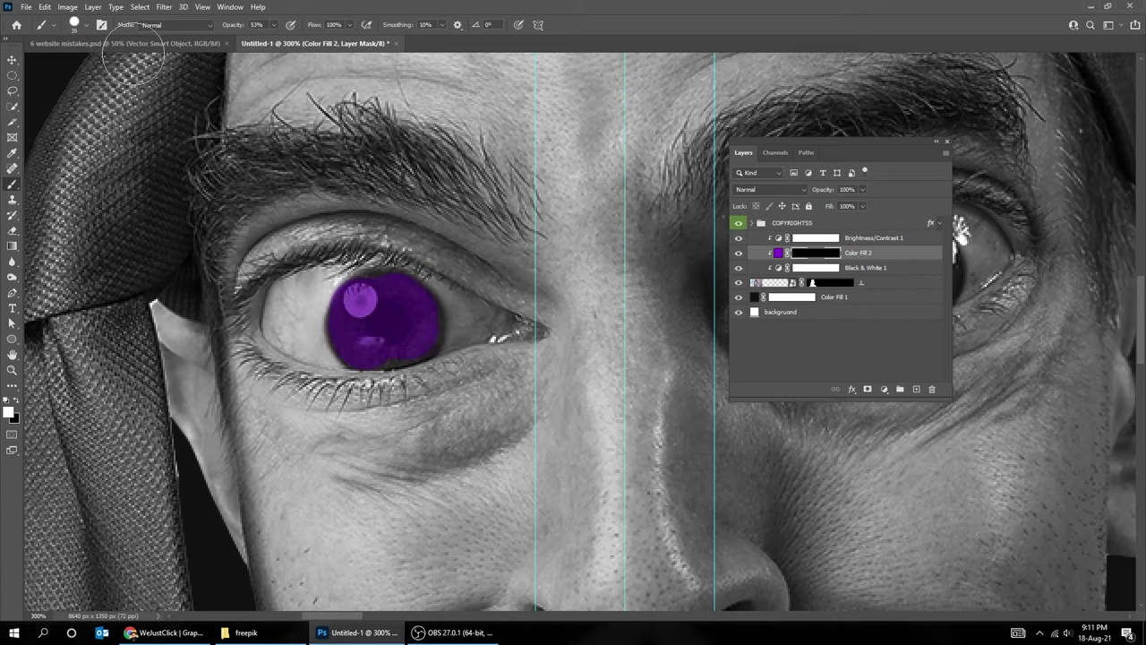
pyautogui.click(87, 25)
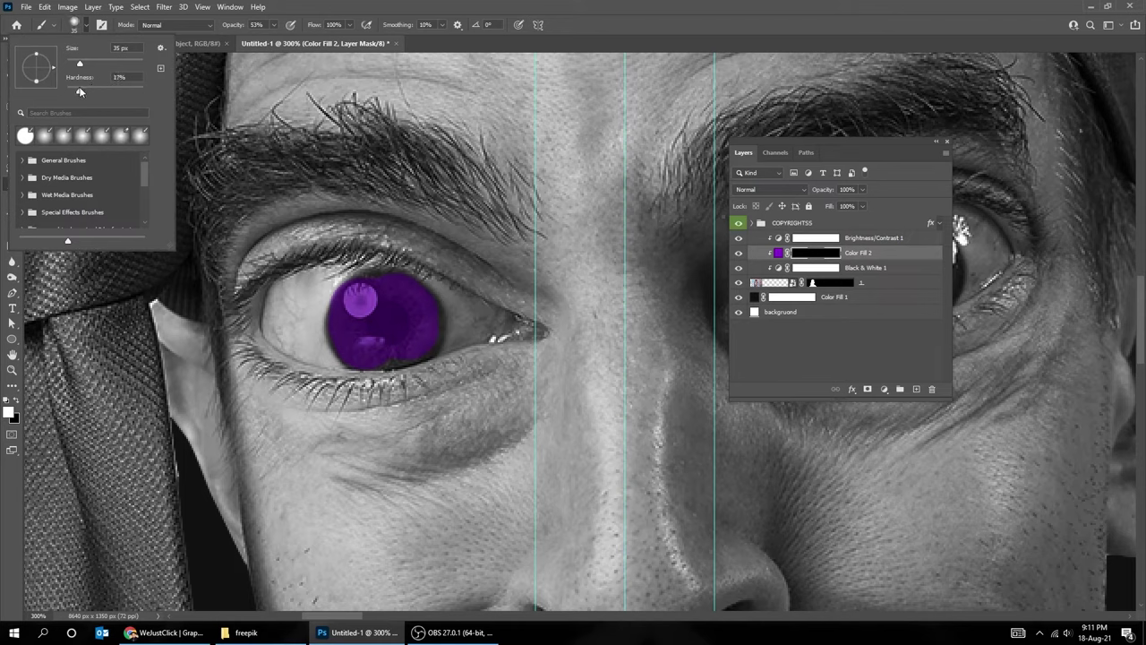
pyautogui.click(385, 313)
pyautogui.moveTo(397, 313)
pyautogui.mouseDown()
pyautogui.moveTo(418, 338)
pyautogui.moveTo(397, 301)
pyautogui.moveTo(359, 302)
pyautogui.moveTo(396, 333)
pyautogui.mouseUp()
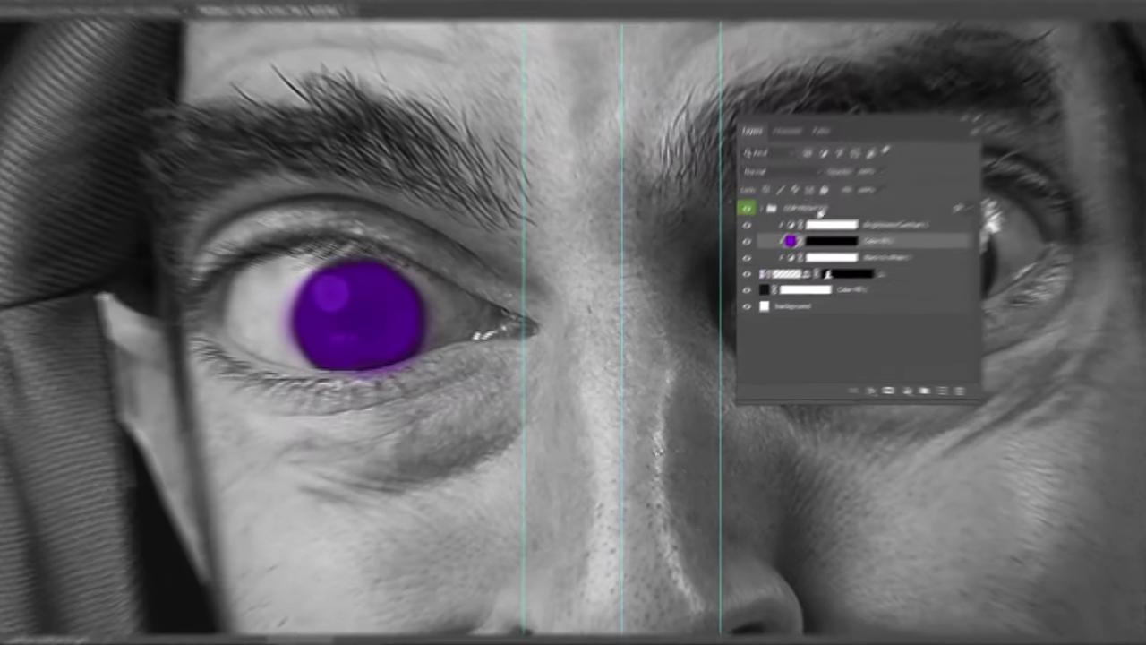
pyautogui.click(770, 189)
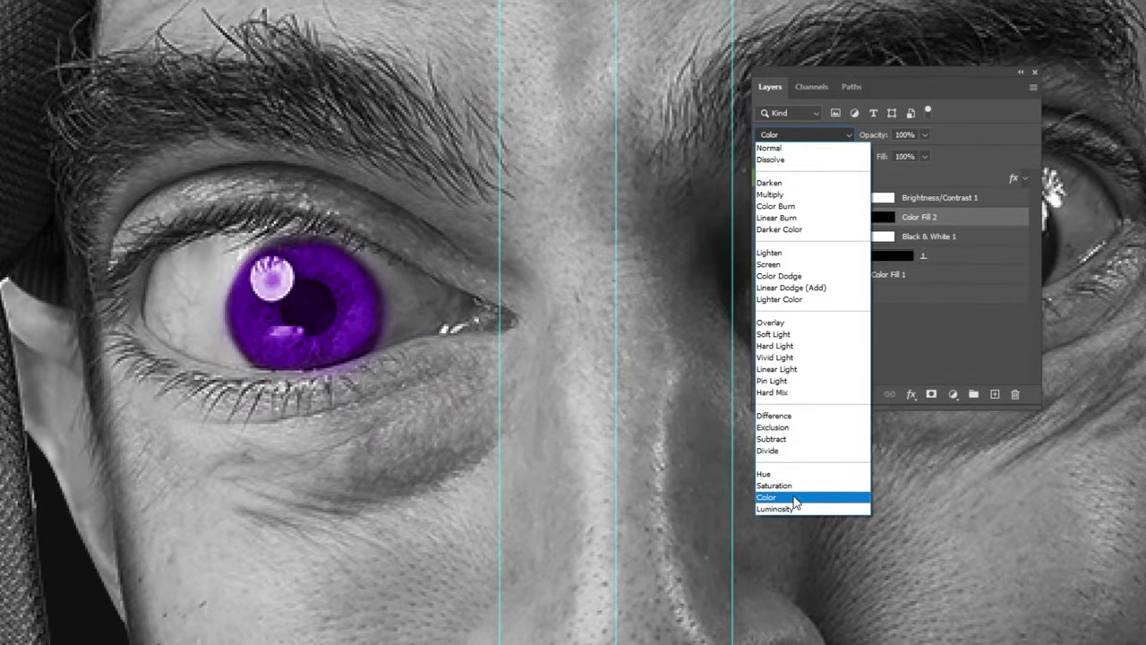
# Step: Set Color Fill 2 to Color blend at 73% fill and paint the right iris purple
pyautogui.click(795, 498)
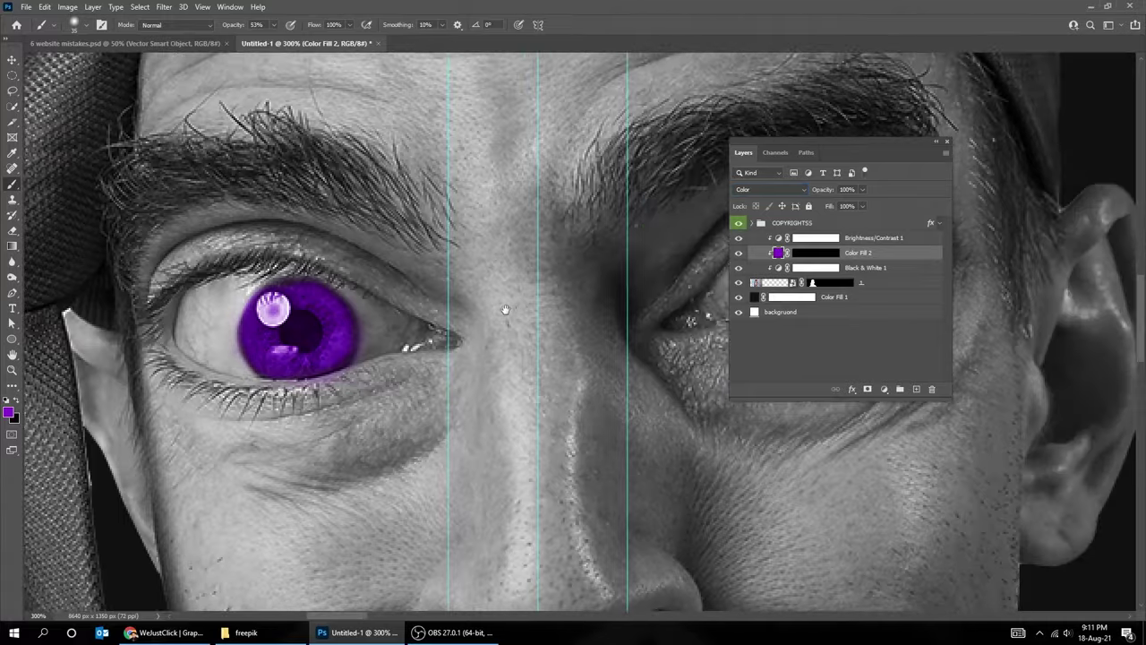
pyautogui.moveTo(505, 310); pyautogui.dragTo(466, 319)
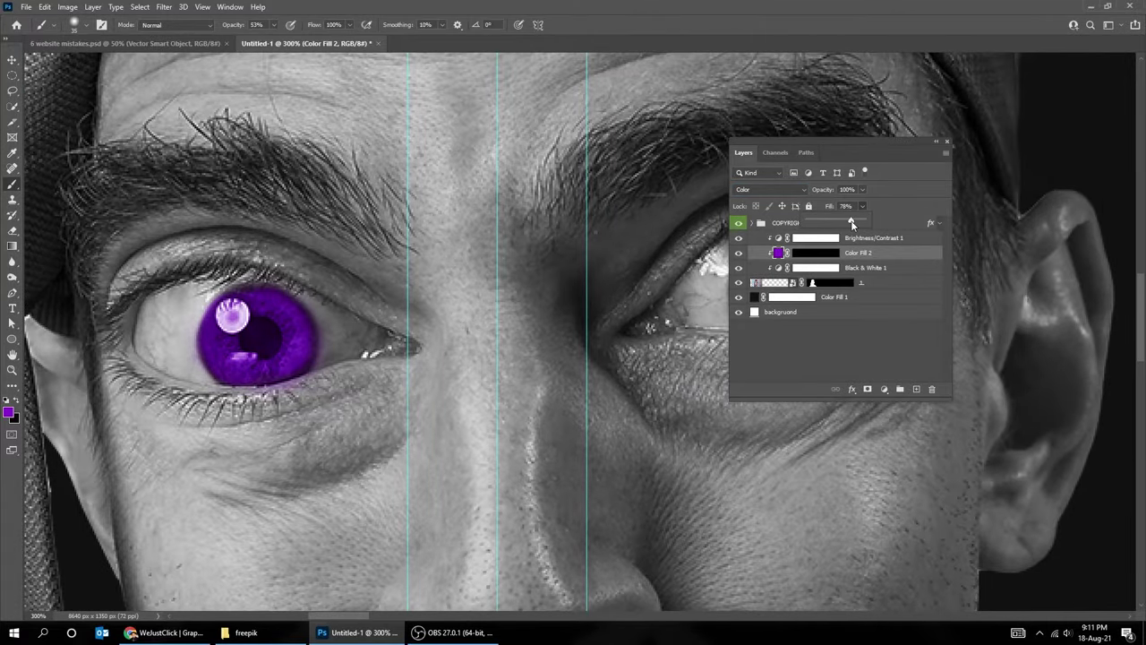
pyautogui.moveTo(615, 268); pyautogui.dragTo(526, 304)
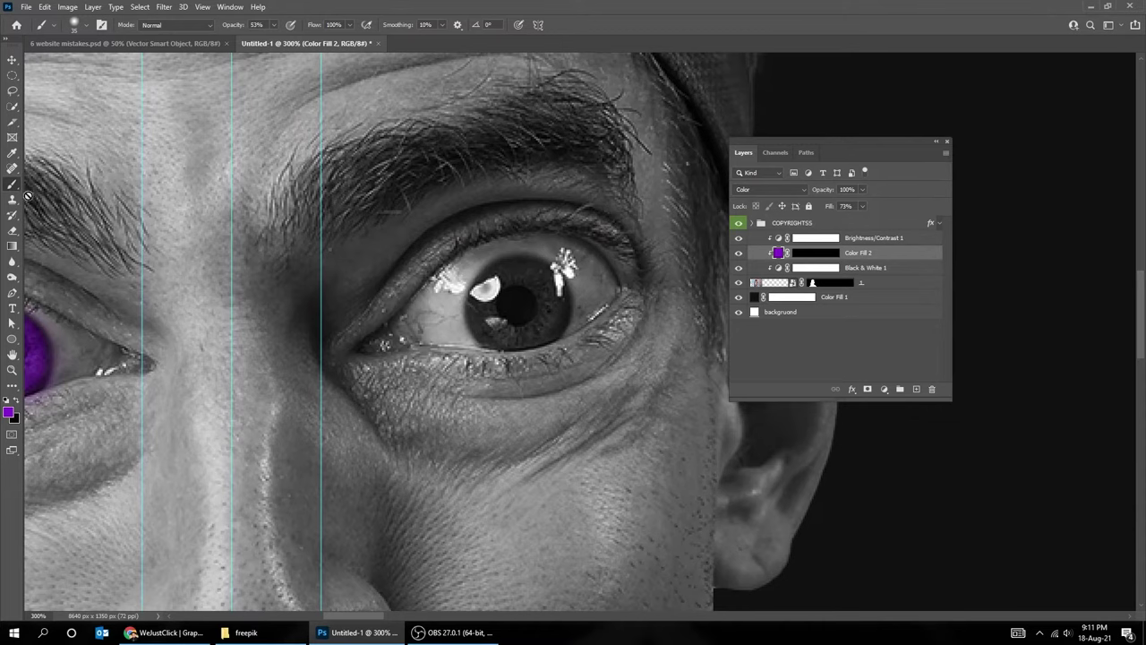
pyautogui.click(819, 257)
pyautogui.press('d')
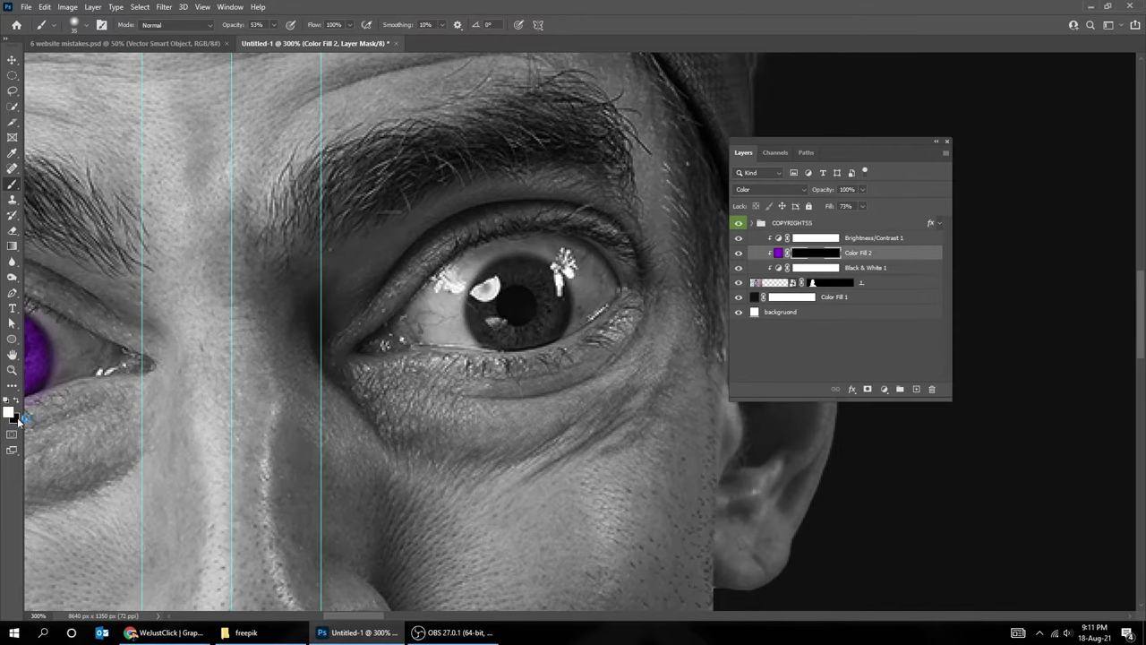
pyautogui.moveTo(504, 322); pyautogui.dragTo(537, 326)
pyautogui.scroll(-1, 537, 326)
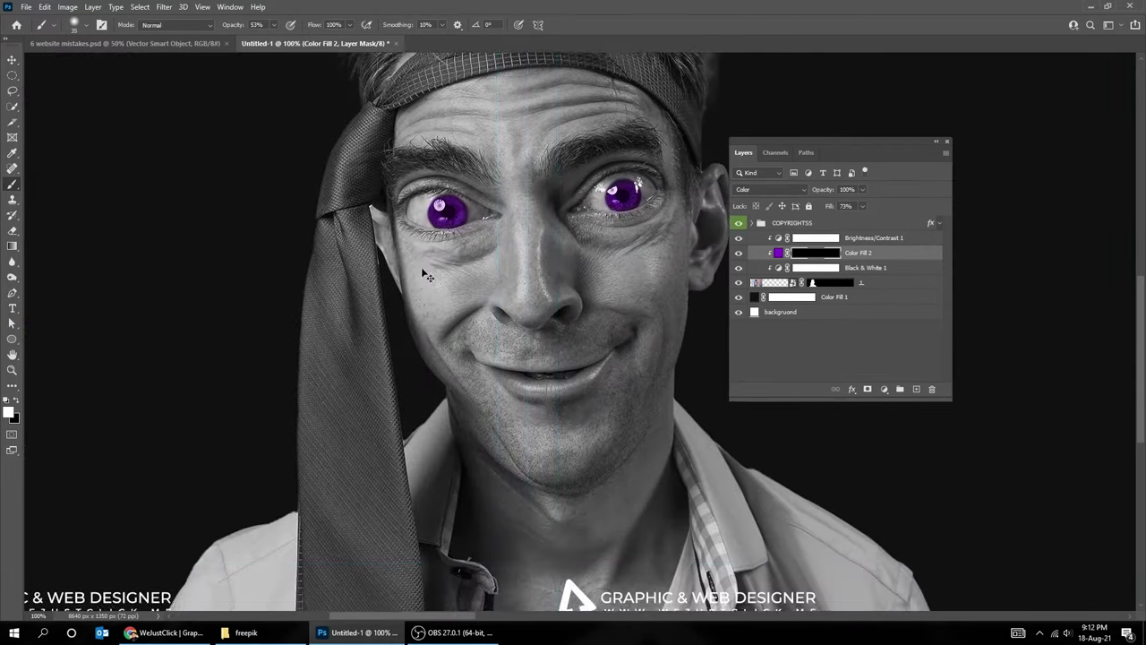
pyautogui.press('p')
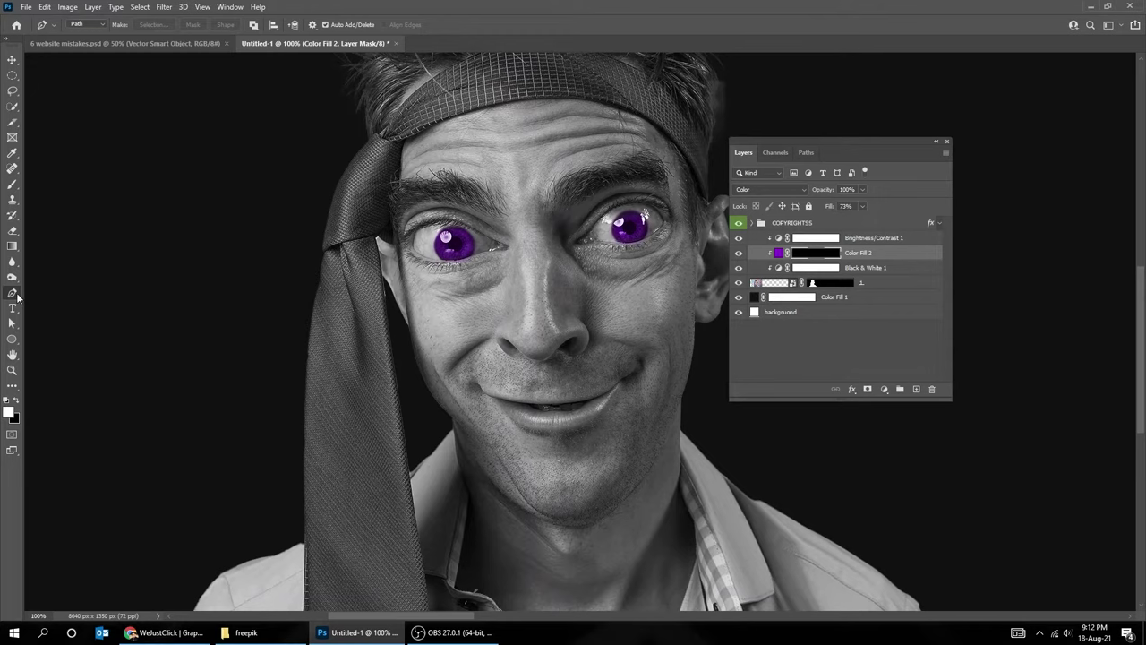
# Step: Start the pen outline at the tie's lower edge and trace up to the headband
pyautogui.scroll(-2, 403, 296)
pyautogui.scroll(-2, 402, 291)
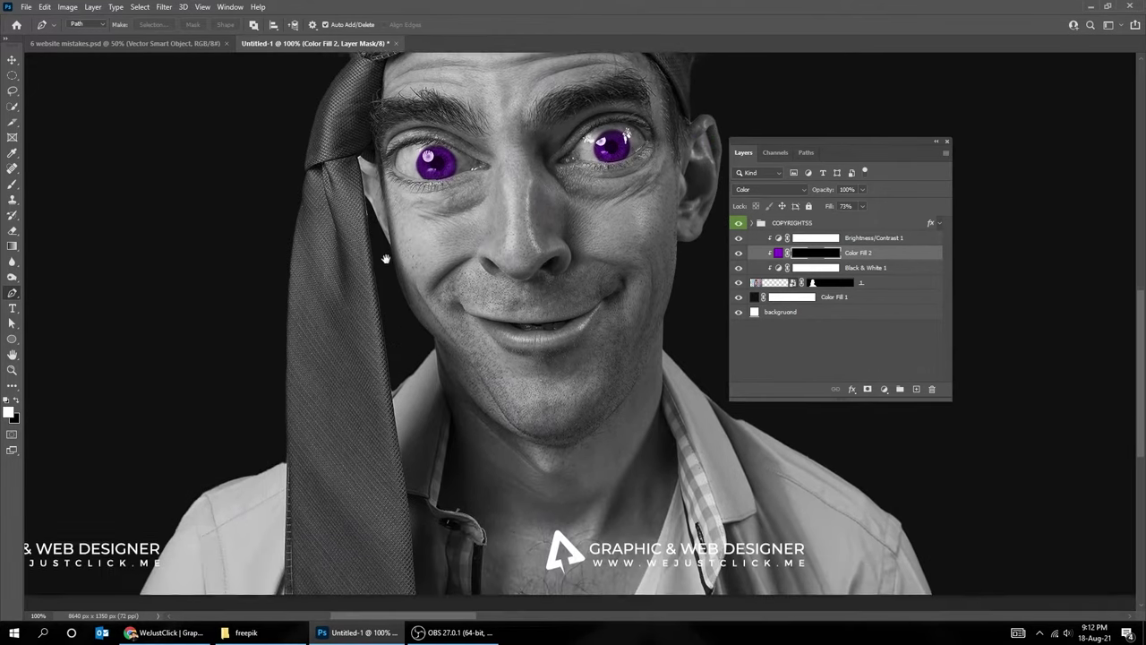
pyautogui.scroll(-2, 401, 285)
pyautogui.click(416, 541)
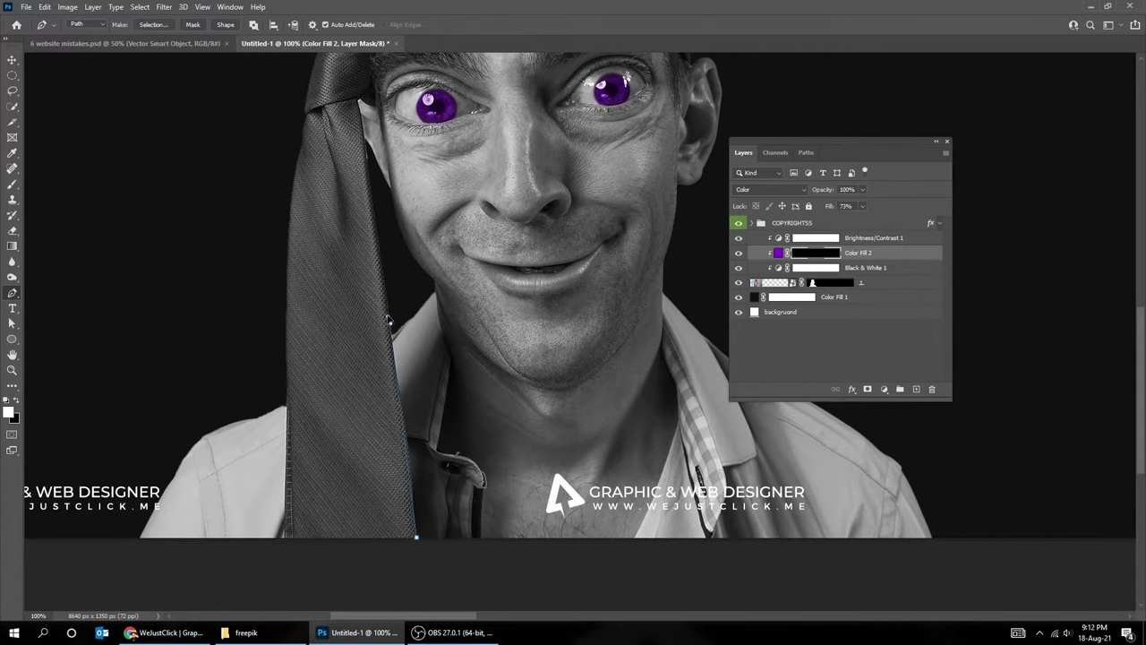
pyautogui.scroll(1, 386, 314)
pyautogui.scroll(4, 383, 323)
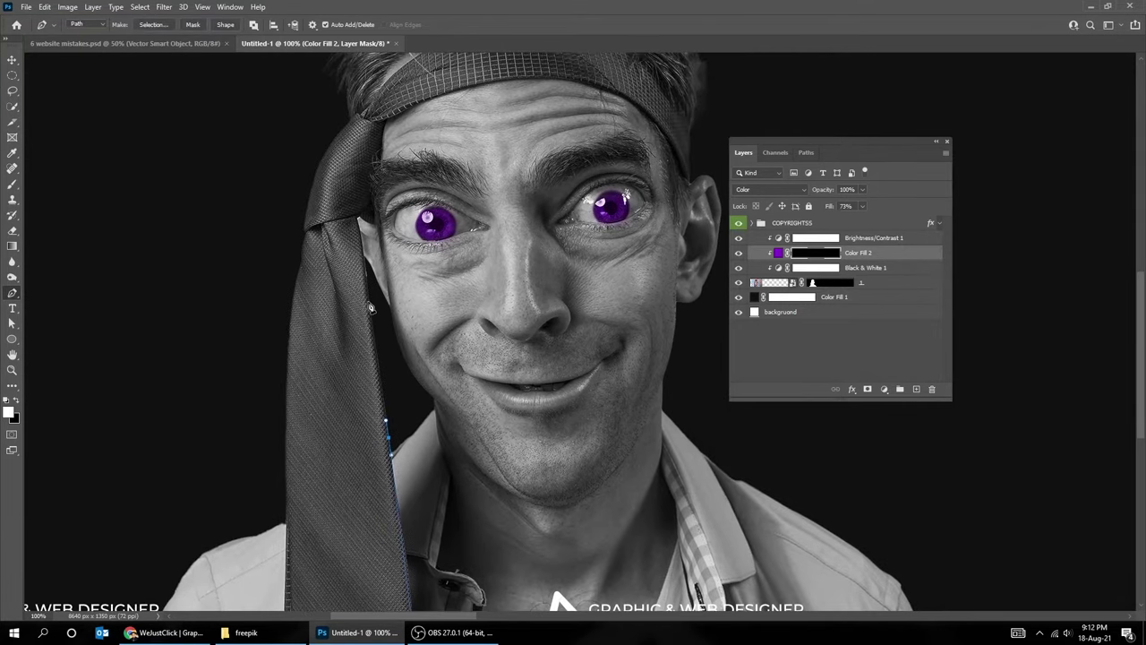
pyautogui.scroll(3, 368, 288)
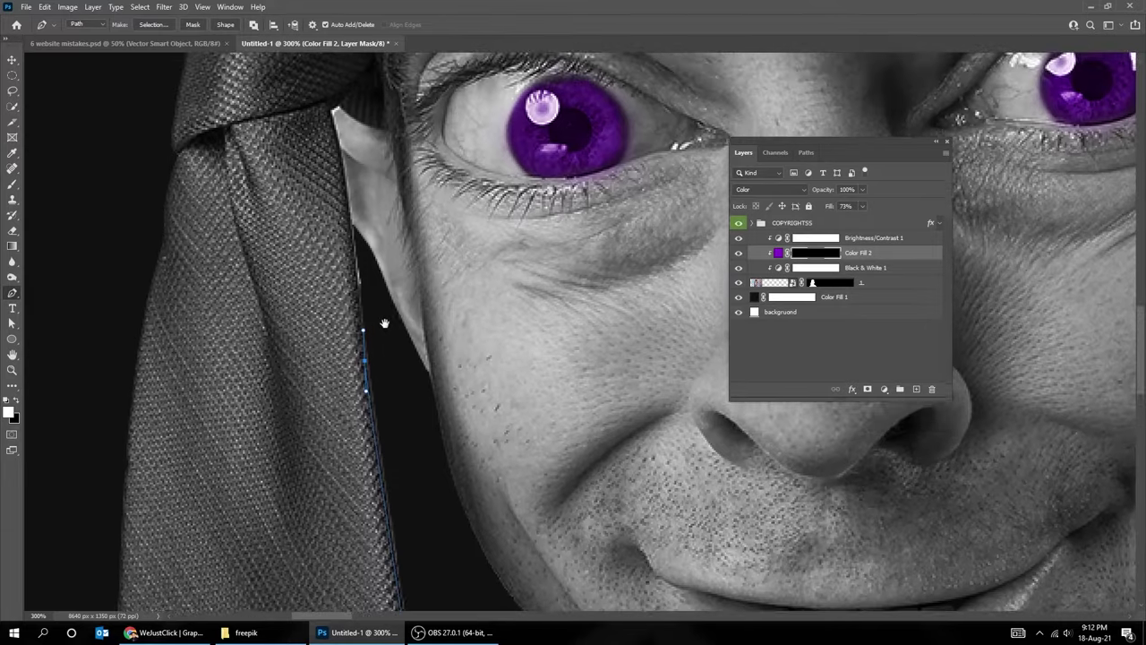
pyautogui.scroll(1, 377, 349)
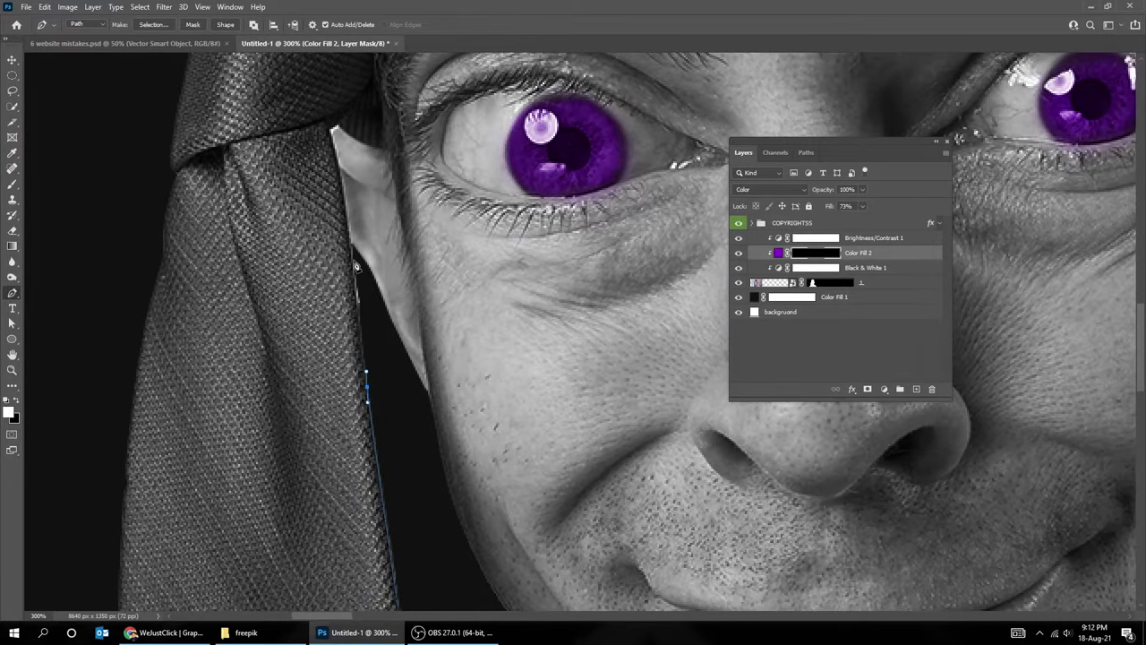
pyautogui.click(354, 264)
pyautogui.scroll(2, 351, 305)
pyautogui.click(361, 251)
pyautogui.scroll(2, 376, 287)
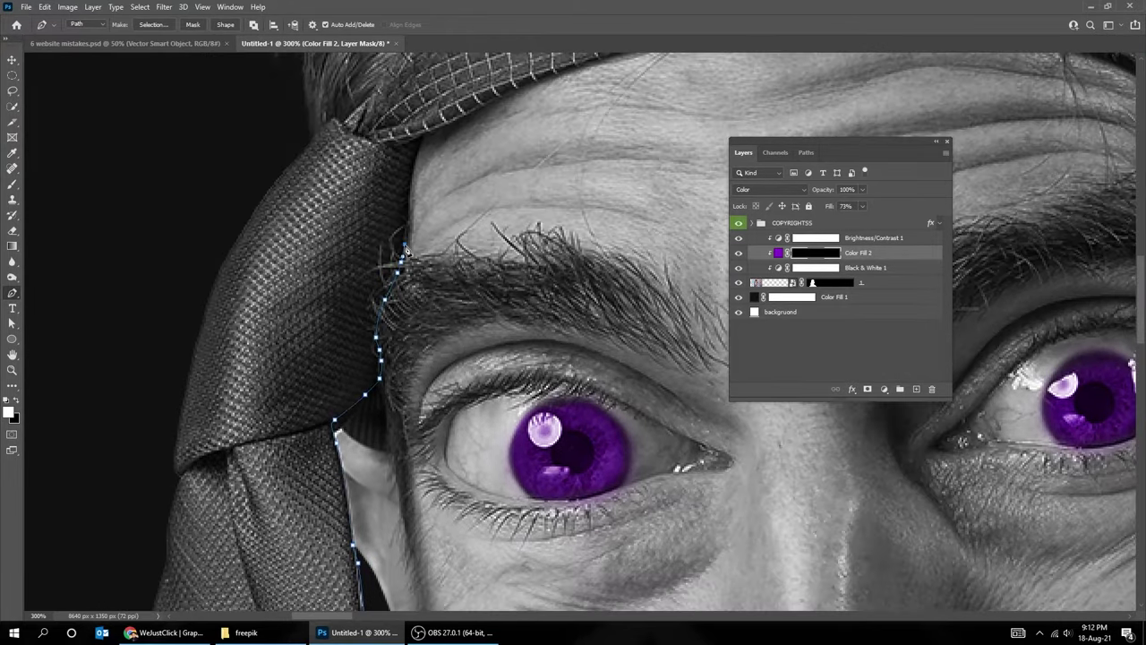
pyautogui.scroll(2, 405, 252)
pyautogui.click(357, 251)
pyautogui.hscroll(5, 349, 224)
pyautogui.press('Tab')
# Step: Trace the headband across the forehead and back along its lower edge
pyautogui.click(394, 187)
pyautogui.click(685, 220)
pyautogui.click(794, 302)
pyautogui.click(817, 336)
pyautogui.scroll(-2, 758, 285)
pyautogui.hscroll(2, 758, 285)
pyautogui.click(781, 329)
pyautogui.scroll(1, 811, 256)
pyautogui.click(775, 257)
pyautogui.click(759, 197)
pyautogui.scroll(4, 760, 197)
pyautogui.moveTo(598, 226); pyautogui.dragTo(582, 219)
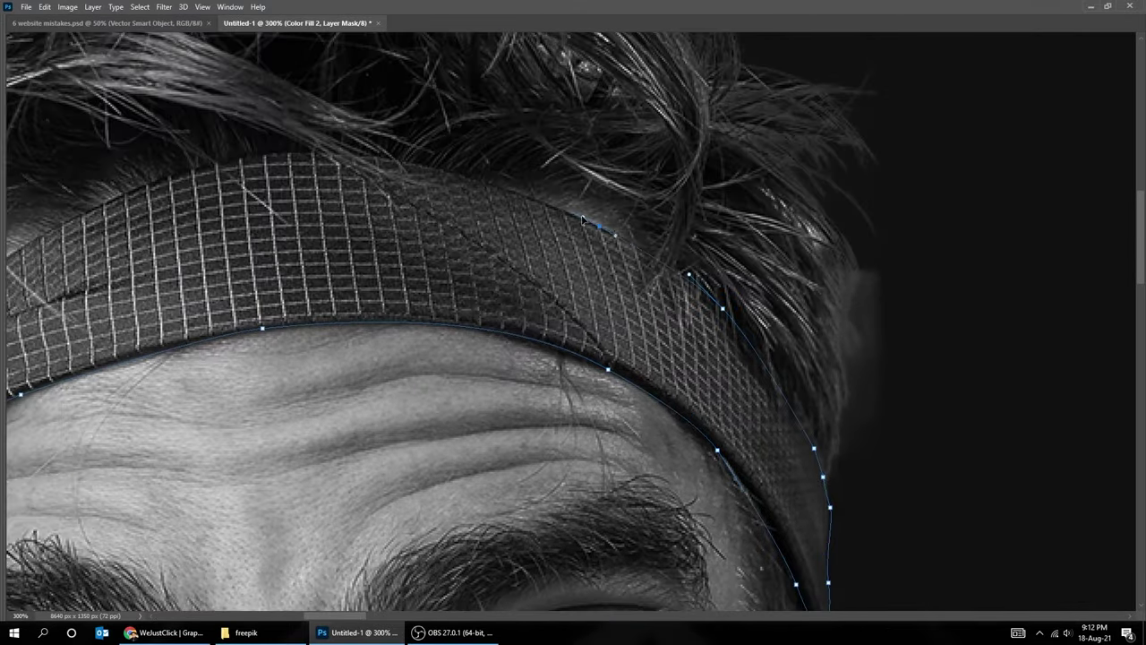
pyautogui.scroll(2, 583, 219)
pyautogui.hscroll(-3, 582, 220)
# Step: Trace the headband's upper edge to the knot and down the tie, undoing misplaced points
pyautogui.click(645, 166)
pyautogui.hscroll(-3, 645, 166)
pyautogui.click(509, 234)
pyautogui.click(467, 339)
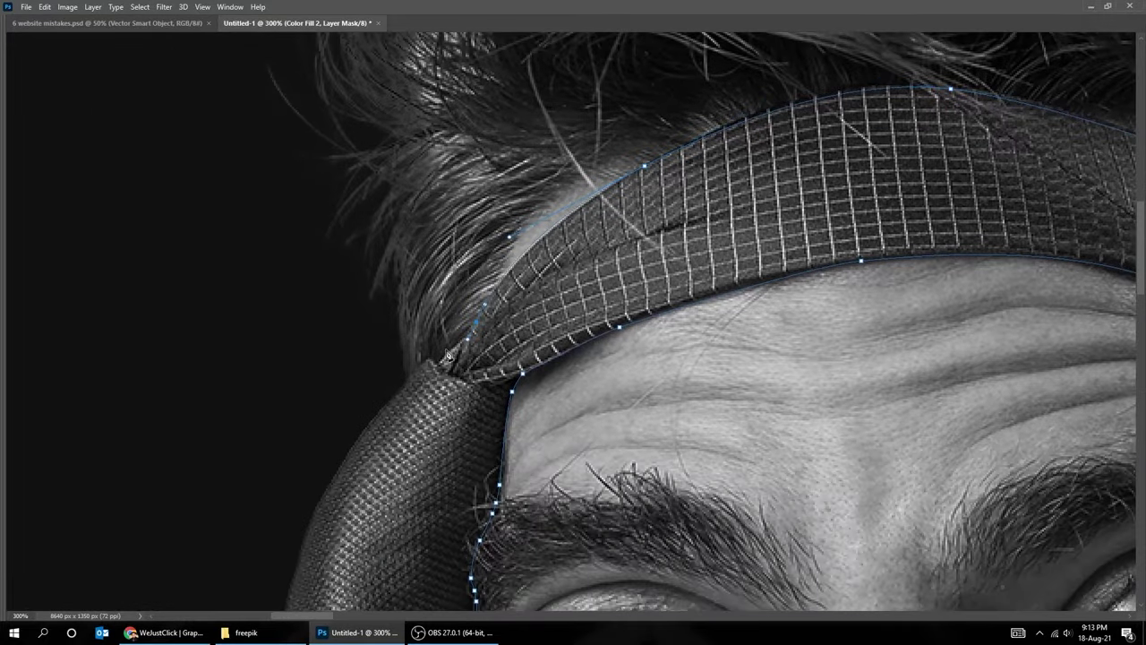
pyautogui.scroll(-3, 414, 378)
pyautogui.click(358, 319)
pyautogui.click(341, 433)
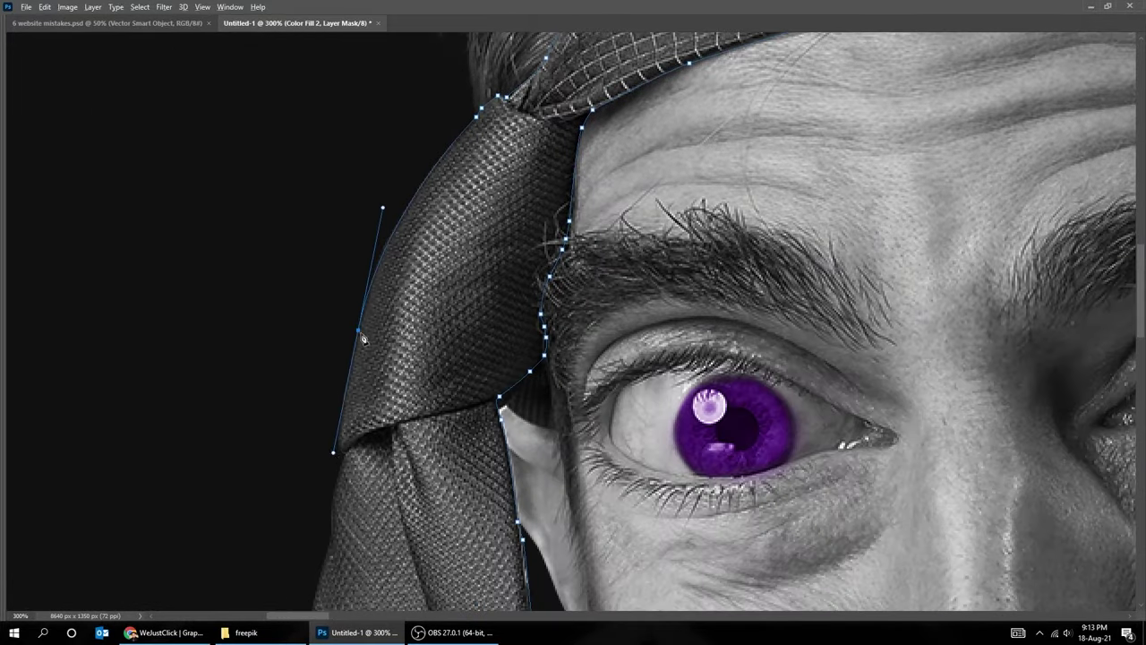
pyautogui.scroll(-1, 341, 433)
pyautogui.scroll(-3, 438, 248)
pyautogui.hscroll(-2, 439, 248)
pyautogui.hotkey('ctrl', 'z')
pyautogui.hotkey('ctrl', 'z')
pyautogui.hotkey('ctrl', 'z')
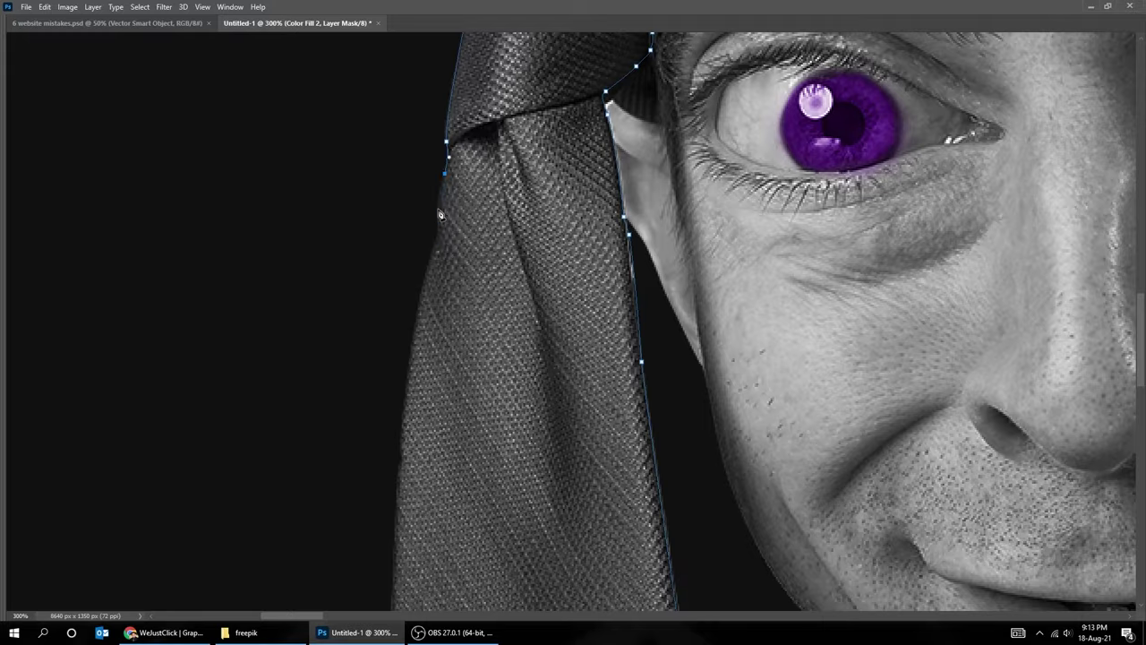
# Step: Close the outline around the tie's bottom end
pyautogui.scroll(-3, 428, 269)
pyautogui.scroll(-3, 466, 302)
pyautogui.scroll(-3, 468, 254)
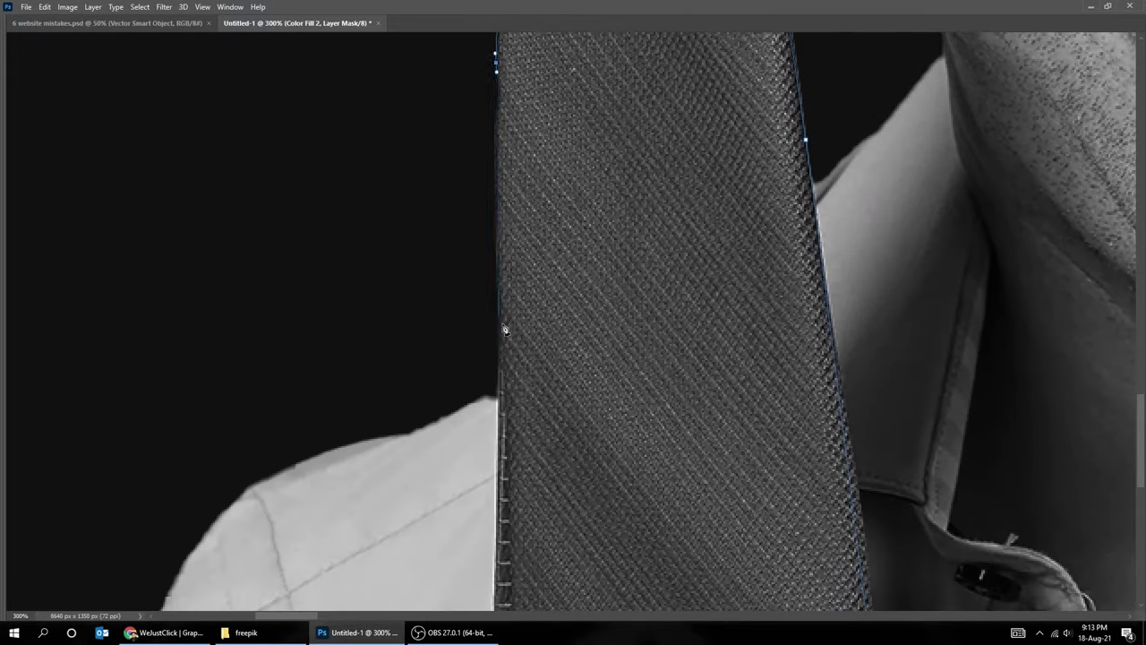
pyautogui.scroll(-2, 504, 328)
pyautogui.scroll(-3, 524, 268)
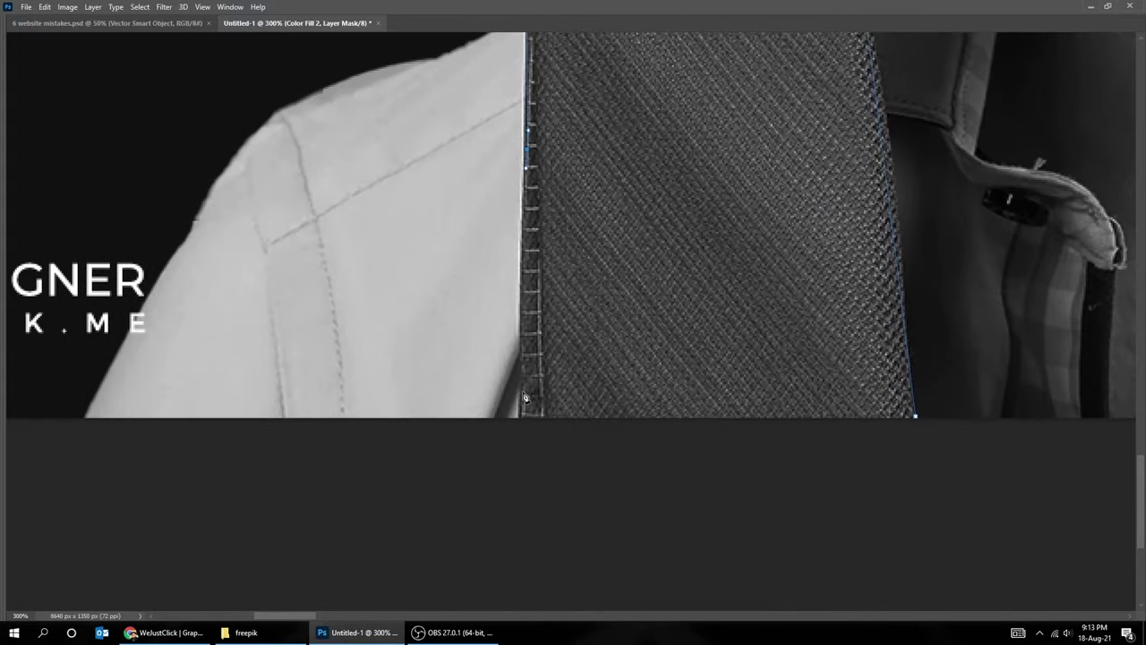
pyautogui.moveTo(836, 445); pyautogui.dragTo(898, 448)
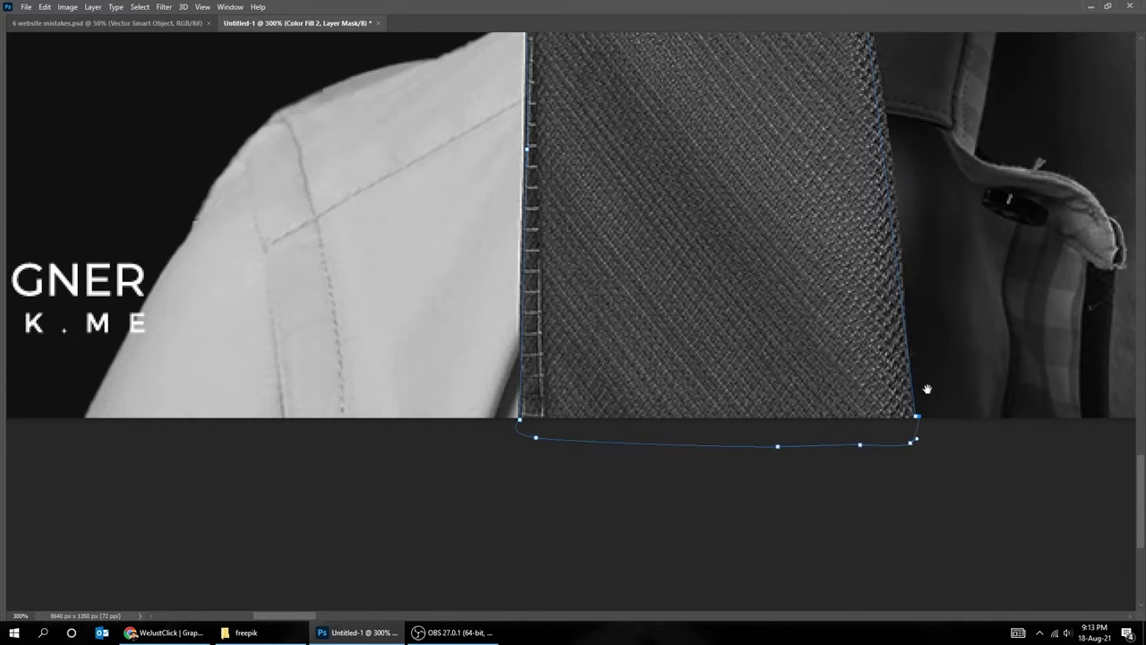
pyautogui.moveTo(927, 389)
pyautogui.mouseDown()
pyautogui.moveTo(850, 394)
pyautogui.moveTo(773, 438)
pyautogui.moveTo(710, 441)
pyautogui.mouseUp()
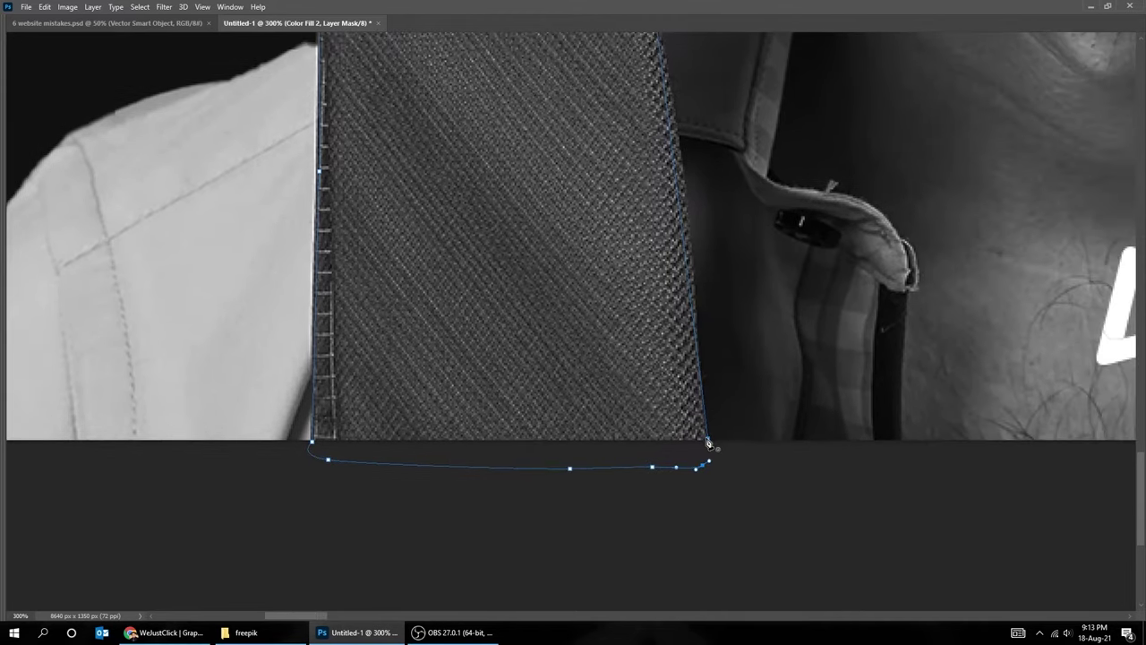
# Step: Fit the document on screen, recentre on the man's face and restore the panels
pyautogui.hotkey('ctrl', '0')
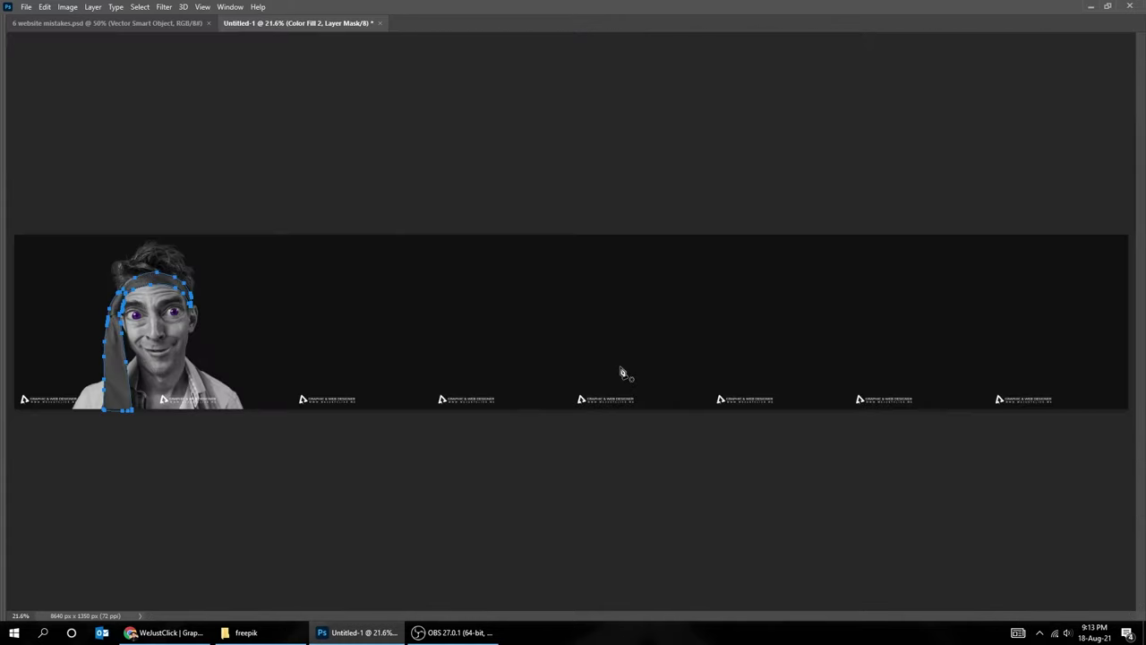
pyautogui.scroll(5, 184, 326)
pyautogui.scroll(2, 185, 326)
pyautogui.scroll(-8, 268, 332)
pyautogui.scroll(3, 317, 343)
pyautogui.moveTo(317, 343); pyautogui.dragTo(426, 301)
pyautogui.press('Tab')
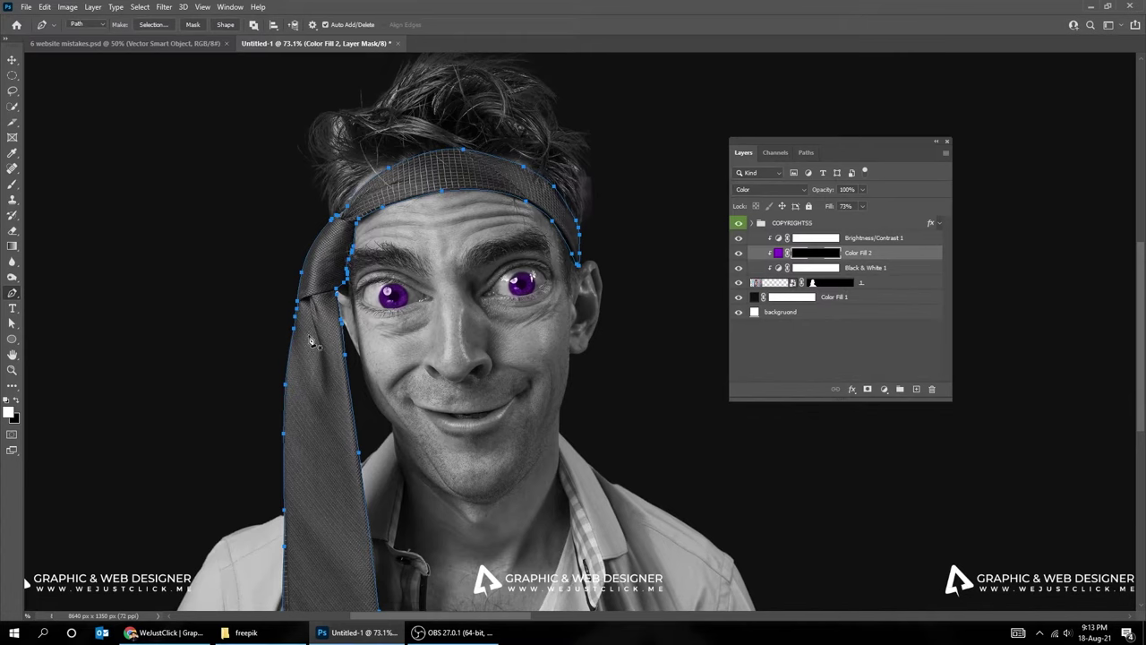
# Step: Convert the traced path to a selection, fill it purple on the headband and tie, and deselect
pyautogui.rightClick(308, 337)
pyautogui.click(384, 386)
pyautogui.click(633, 170)
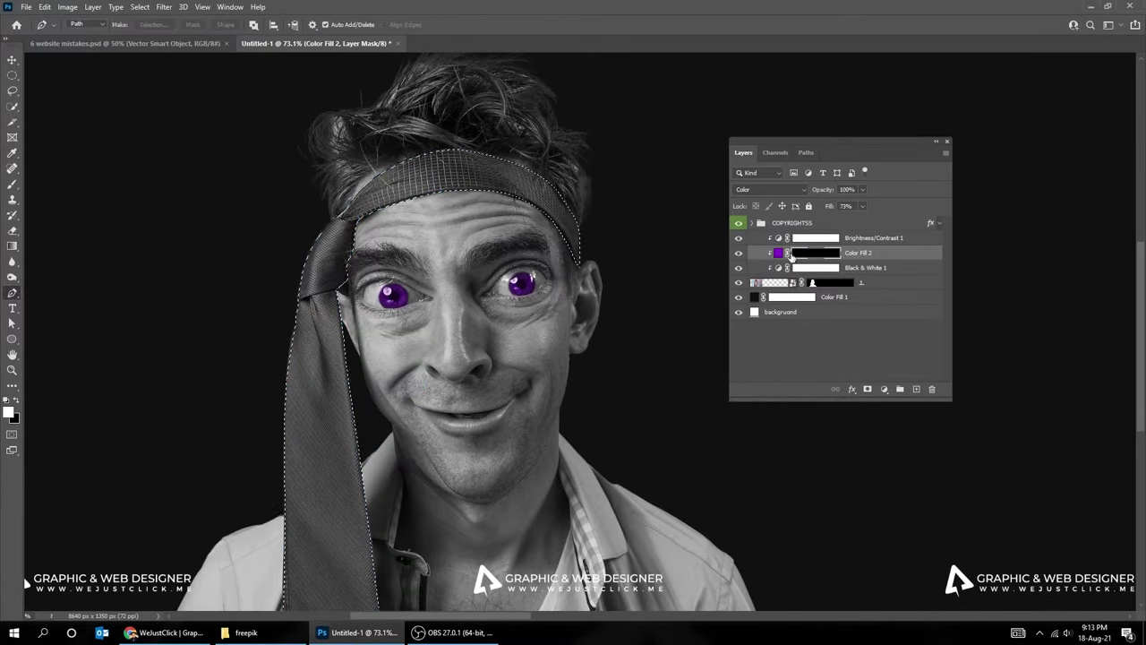
pyautogui.click(18, 403)
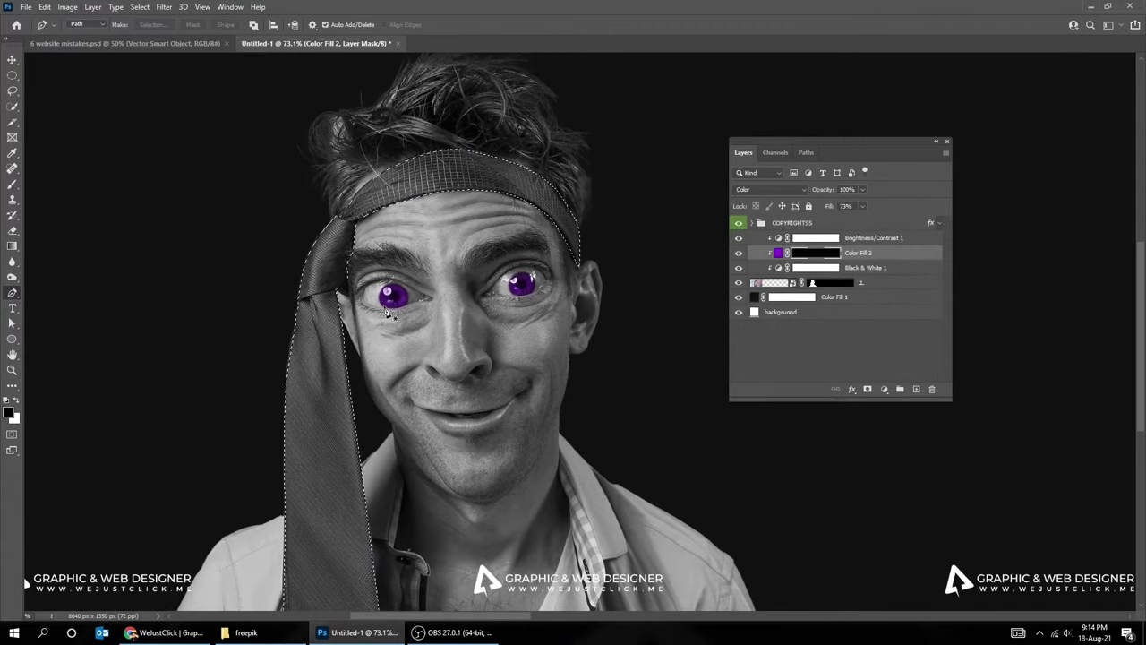
pyautogui.hotkey('ctrl', 'BackSpace')
pyautogui.press('m')
pyautogui.hotkey('ctrl', 'd')
# Step: Toggle the purple fill to compare, then hide panels, show guides and zoom out
pyautogui.click(738, 255)
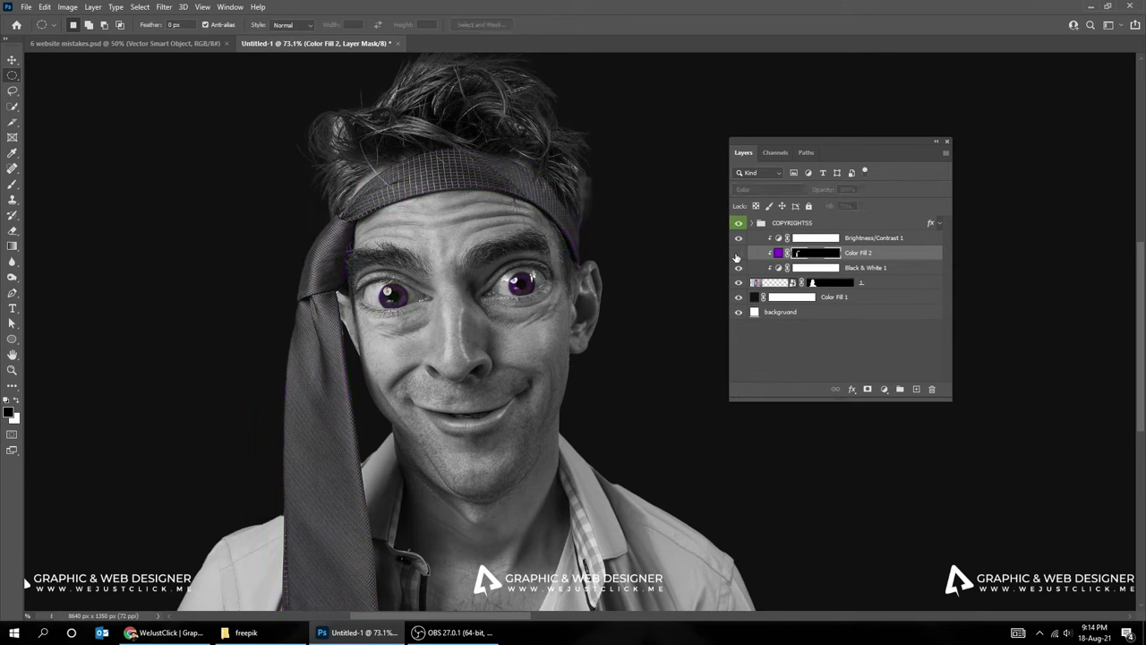
pyautogui.press('Tab')
pyautogui.hotkey('ctrl', ';')
pyautogui.hotkey('ctrl', '-')
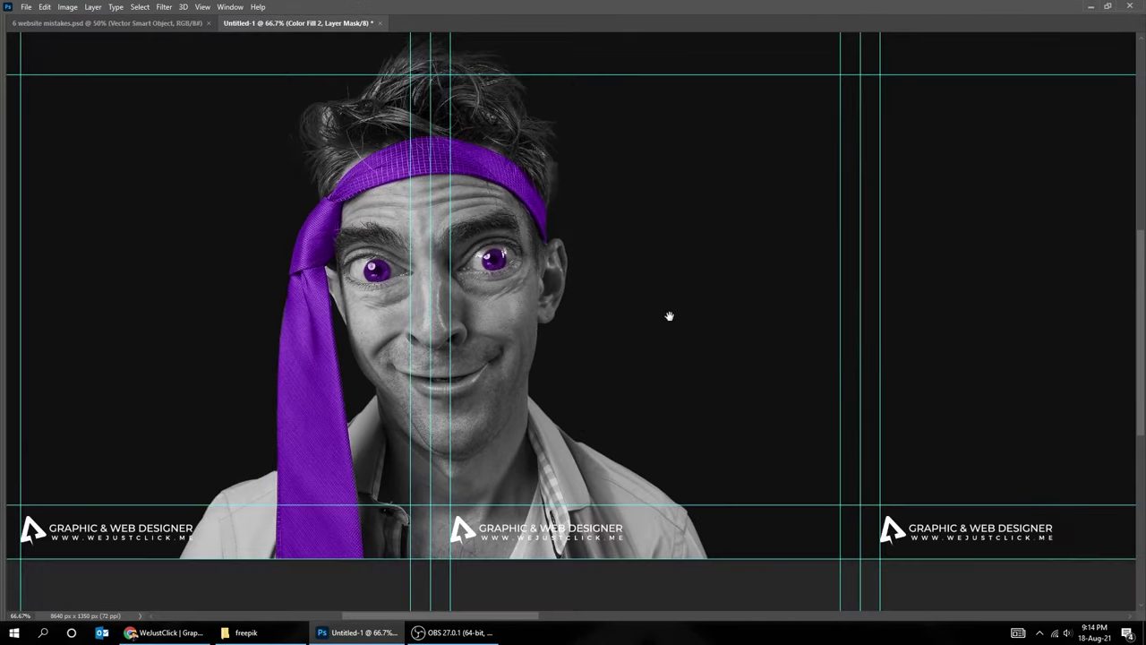
pyautogui.hscroll(3, 669, 315)
pyautogui.hscroll(3, 583, 310)
pyautogui.hscroll(5, 443, 478)
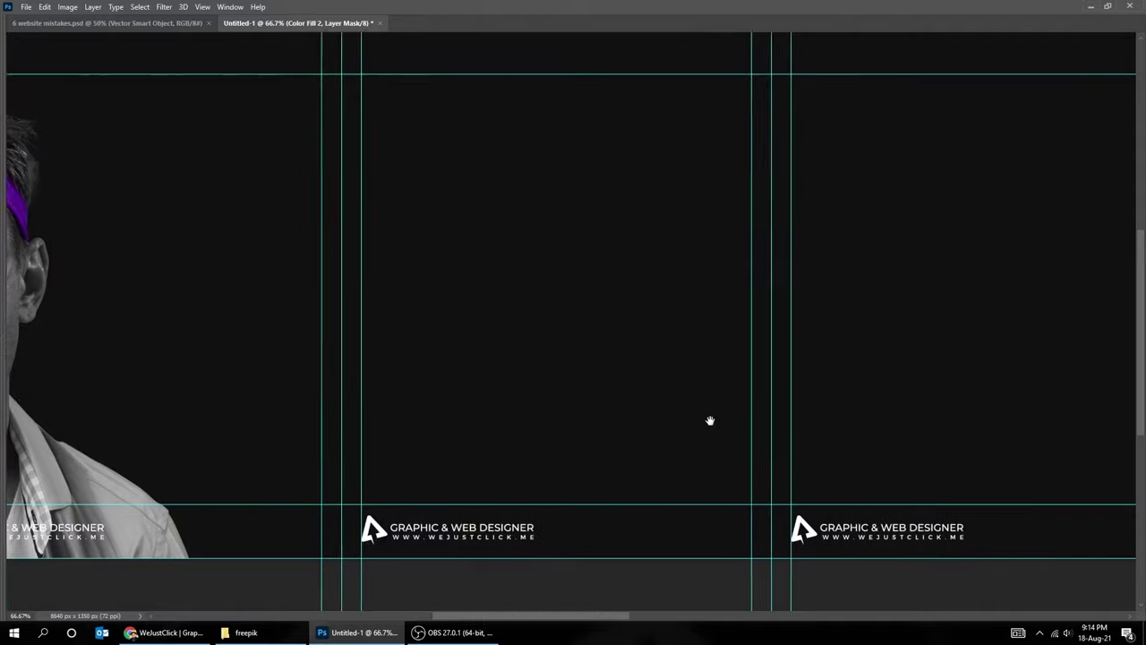
# Step: Drag stock photo 2 from the photos folder into the next carousel panel
pyautogui.click(246, 632)
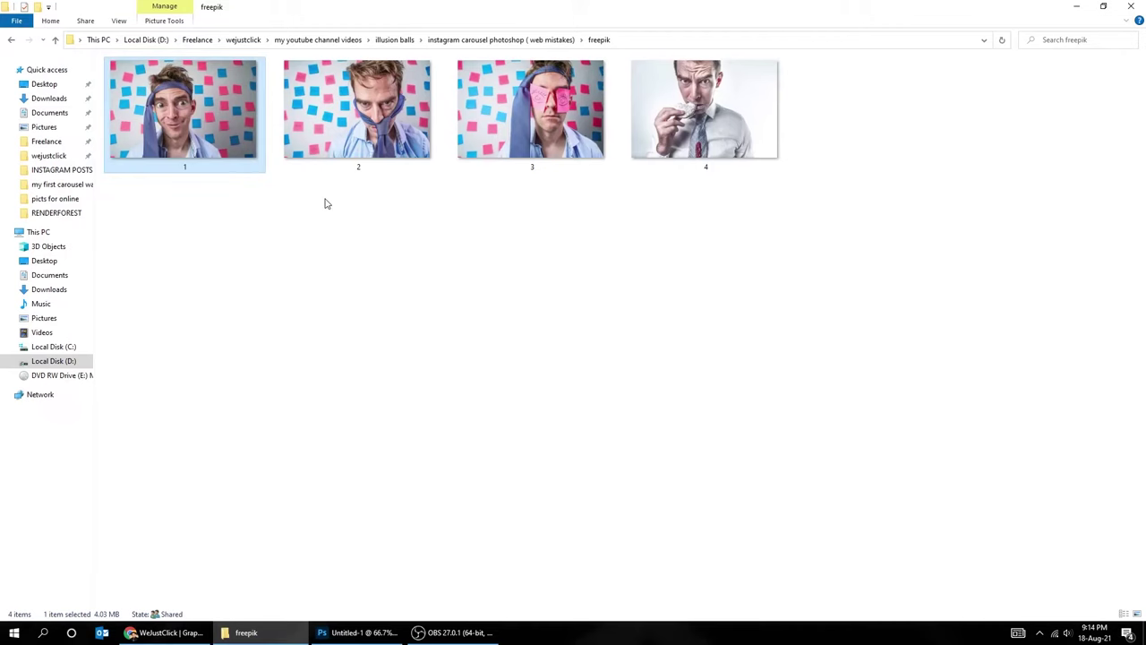
pyautogui.moveTo(371, 125); pyautogui.dragTo(371, 636)
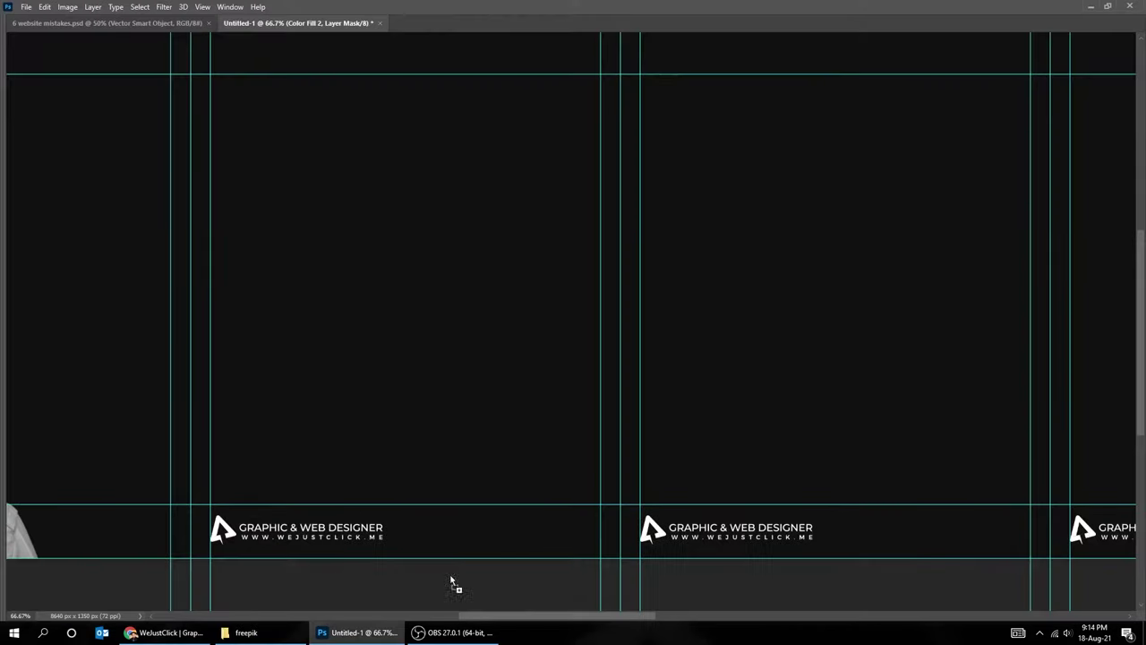
pyautogui.moveTo(371, 635); pyautogui.dragTo(573, 471)
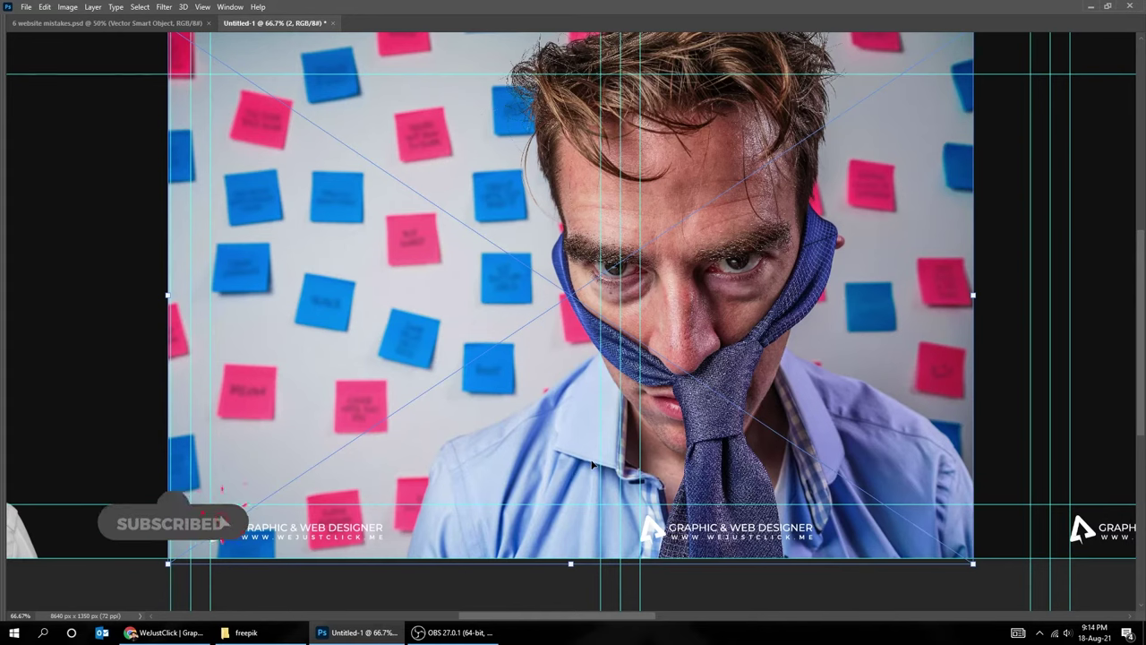
# Step: Commit photo 2, shift it left within the panel, and run Select > Subject on the man
pyautogui.press('Return')
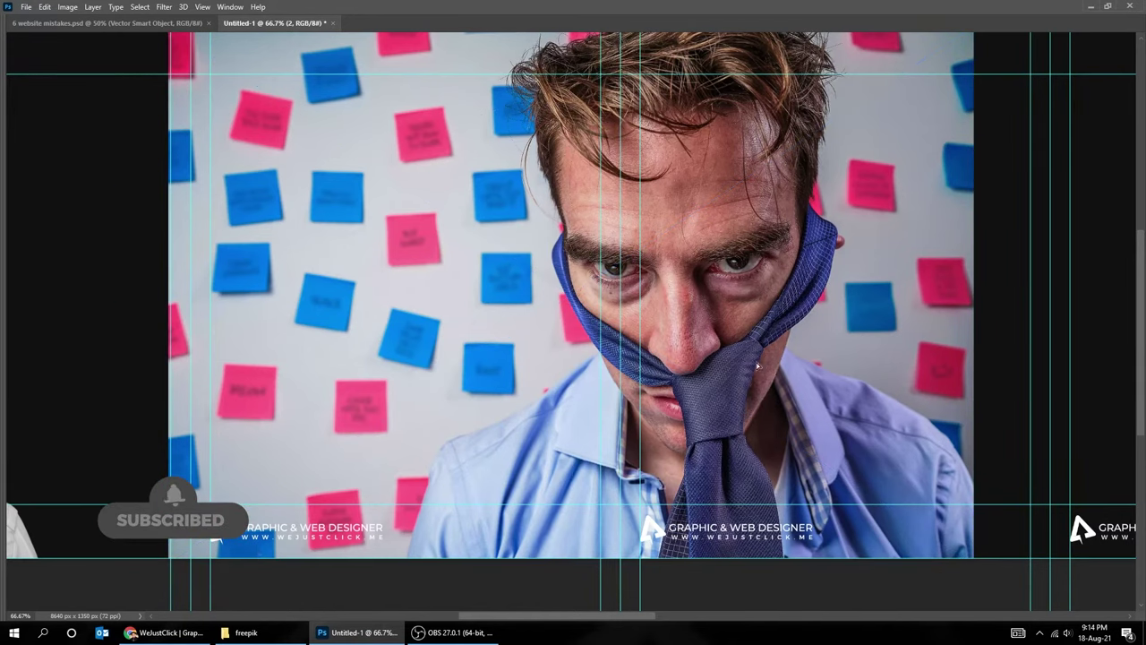
pyautogui.moveTo(727, 382); pyautogui.dragTo(598, 306)
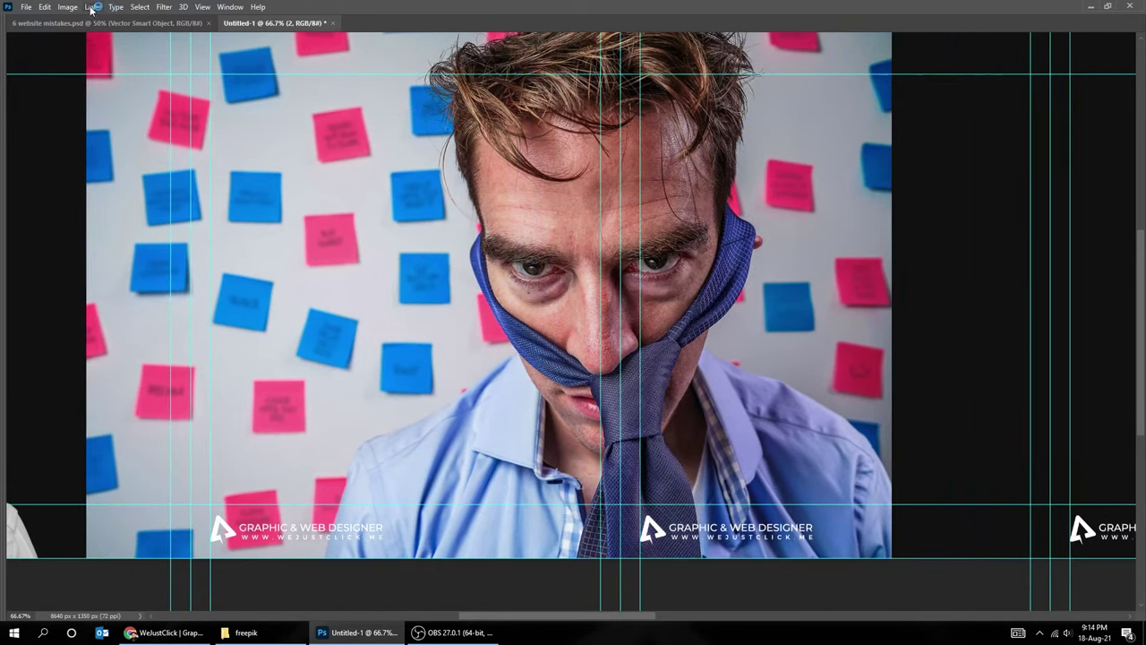
pyautogui.click(149, 8)
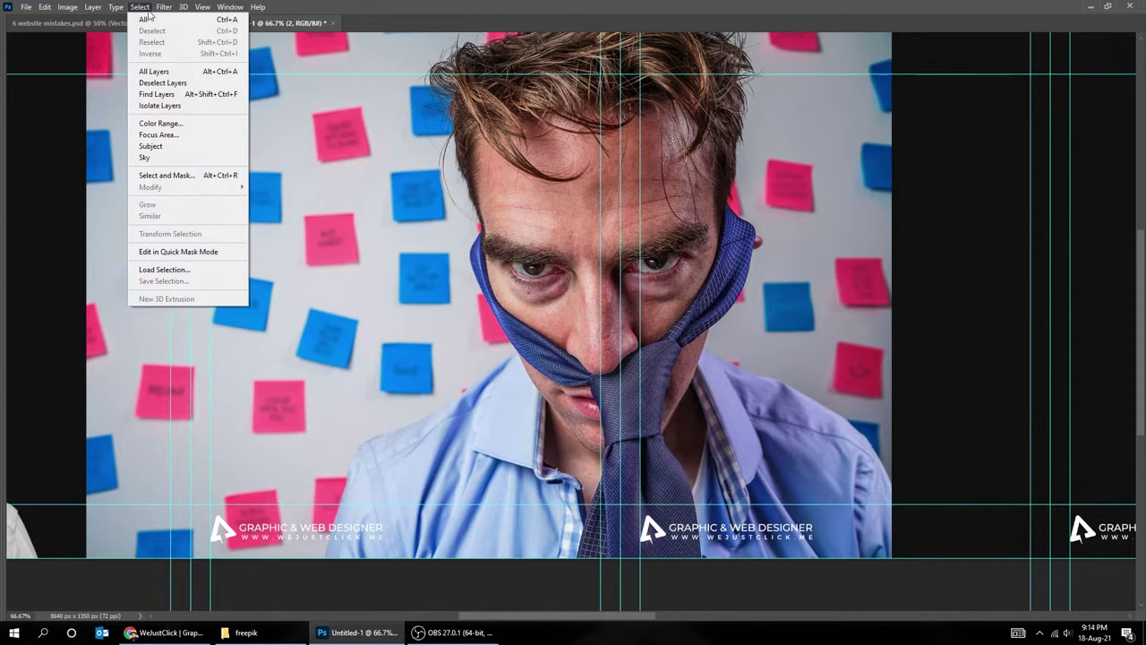
pyautogui.click(161, 145)
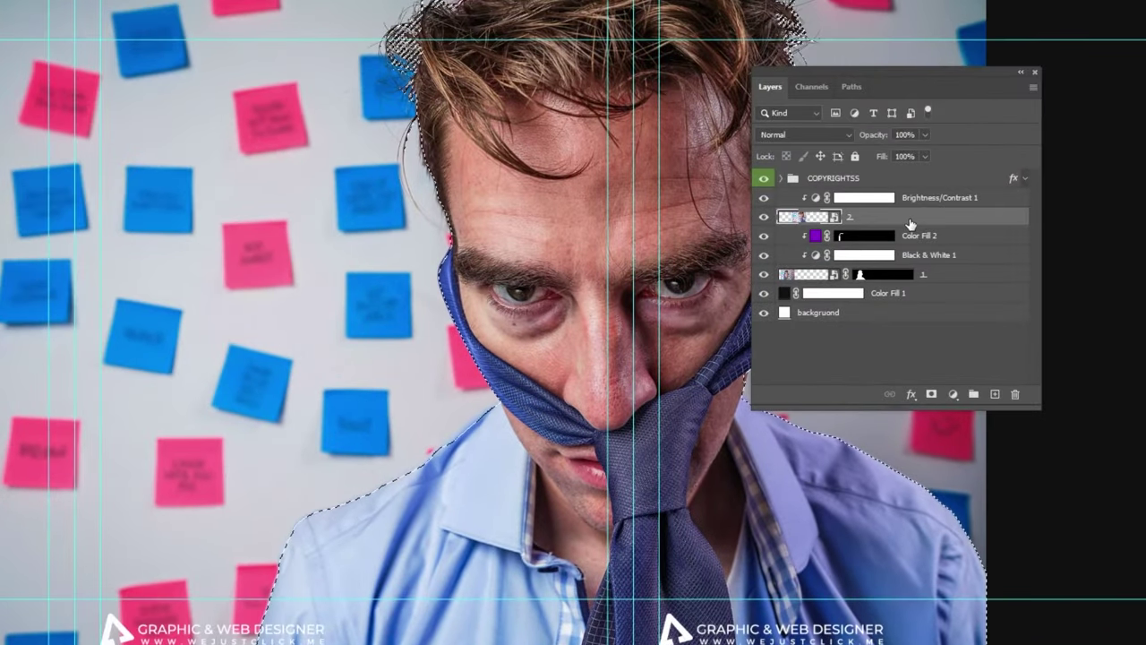
# Step: Move layer 2 above Brightness/Contrast 1 and mask out the photo's background
pyautogui.moveTo(910, 223); pyautogui.dragTo(911, 193)
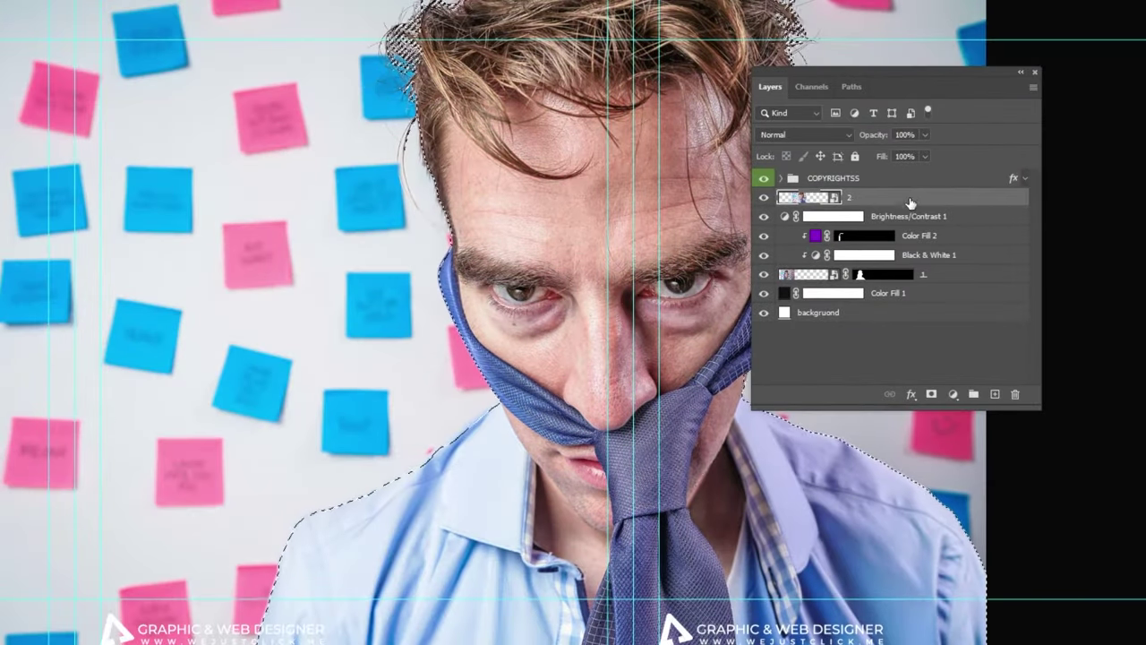
pyautogui.click(932, 394)
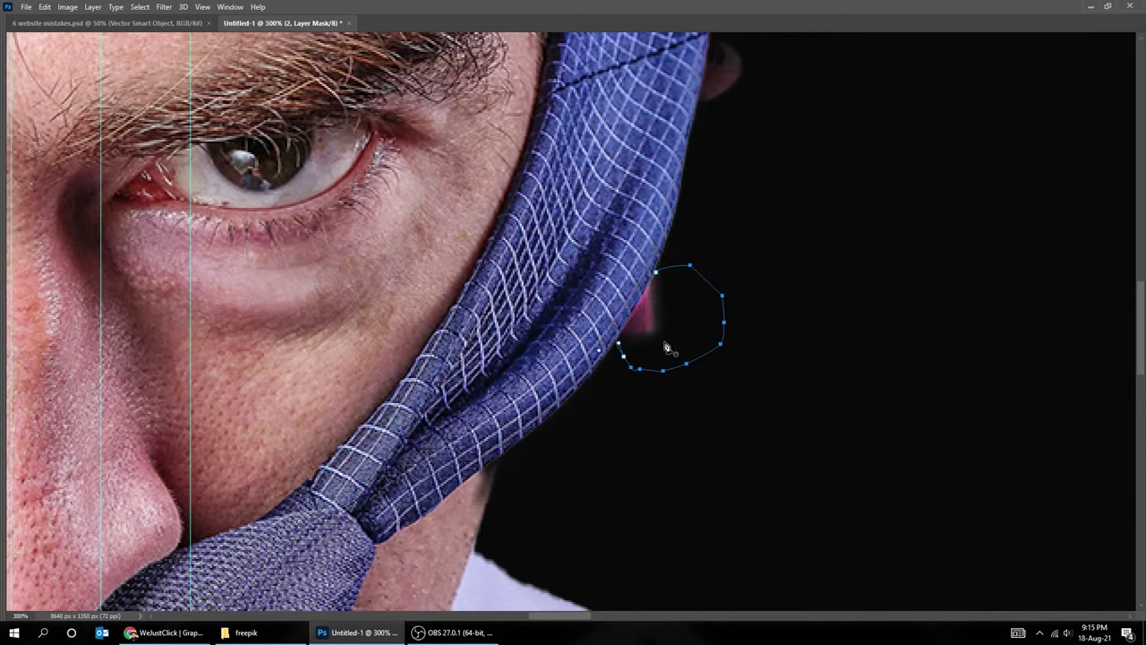
pyautogui.press('Tab')
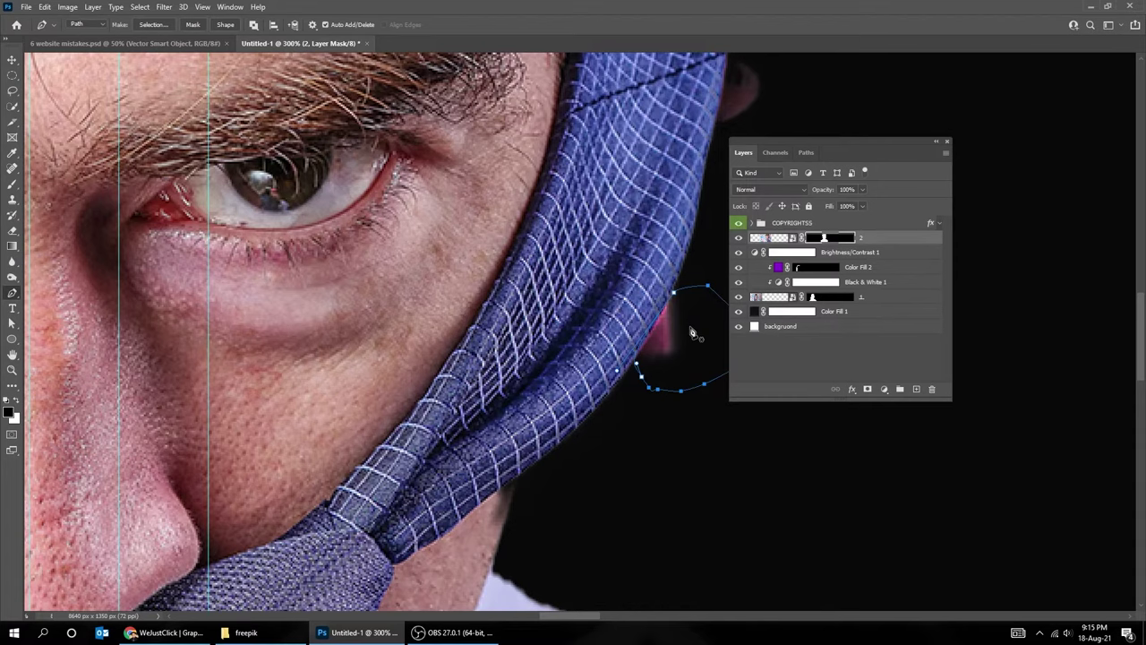
# Step: Turn the pen path into a selection and delete the pink fringe along the tie from the mask
pyautogui.rightClick(693, 333)
pyautogui.click(717, 381)
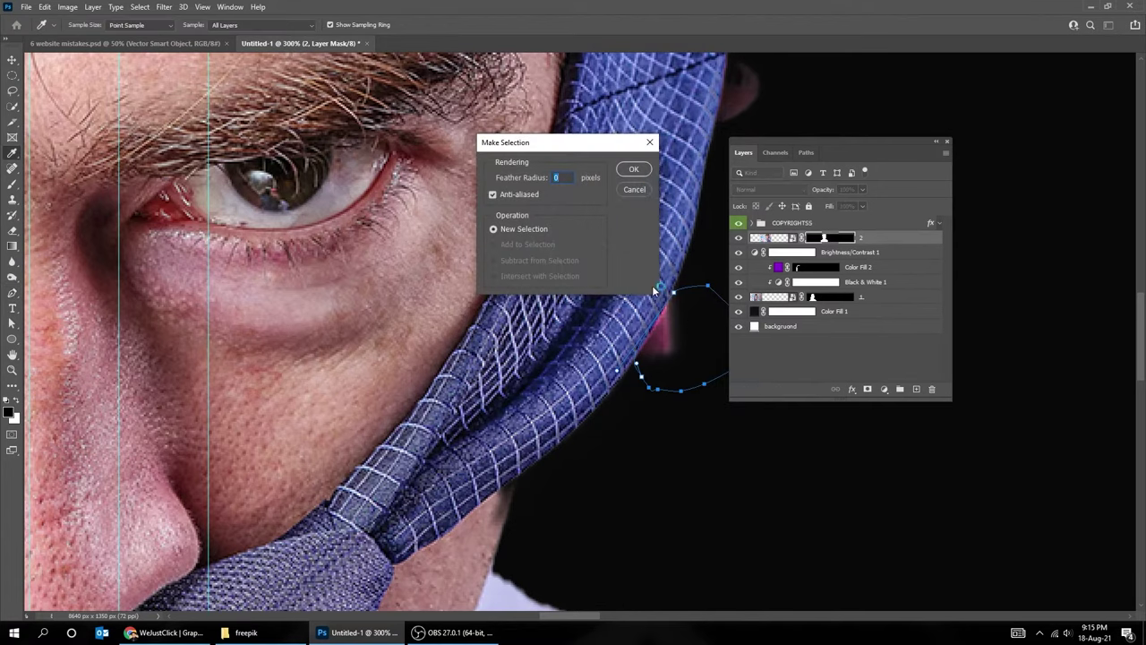
pyautogui.click(634, 170)
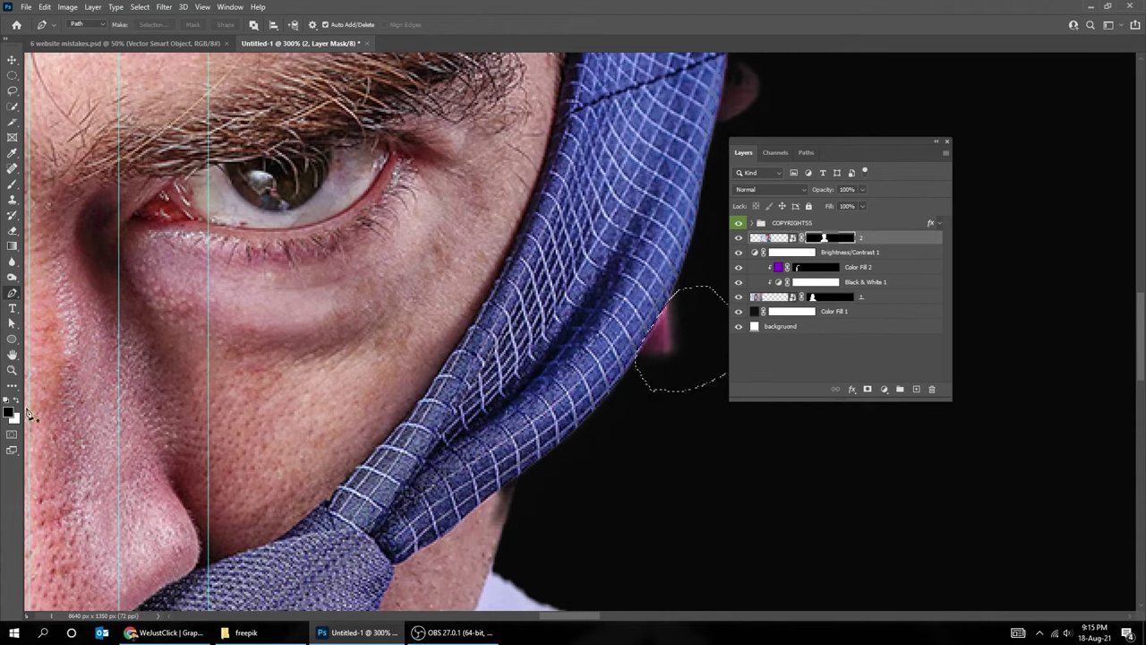
pyautogui.click(16, 402)
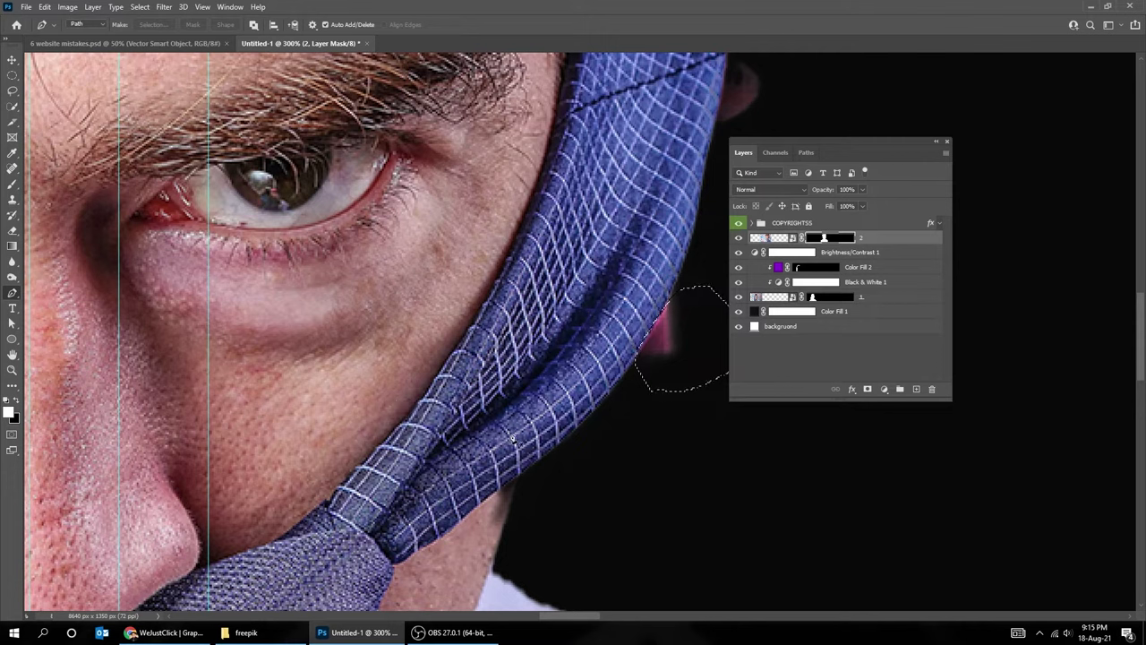
pyautogui.press('Delete')
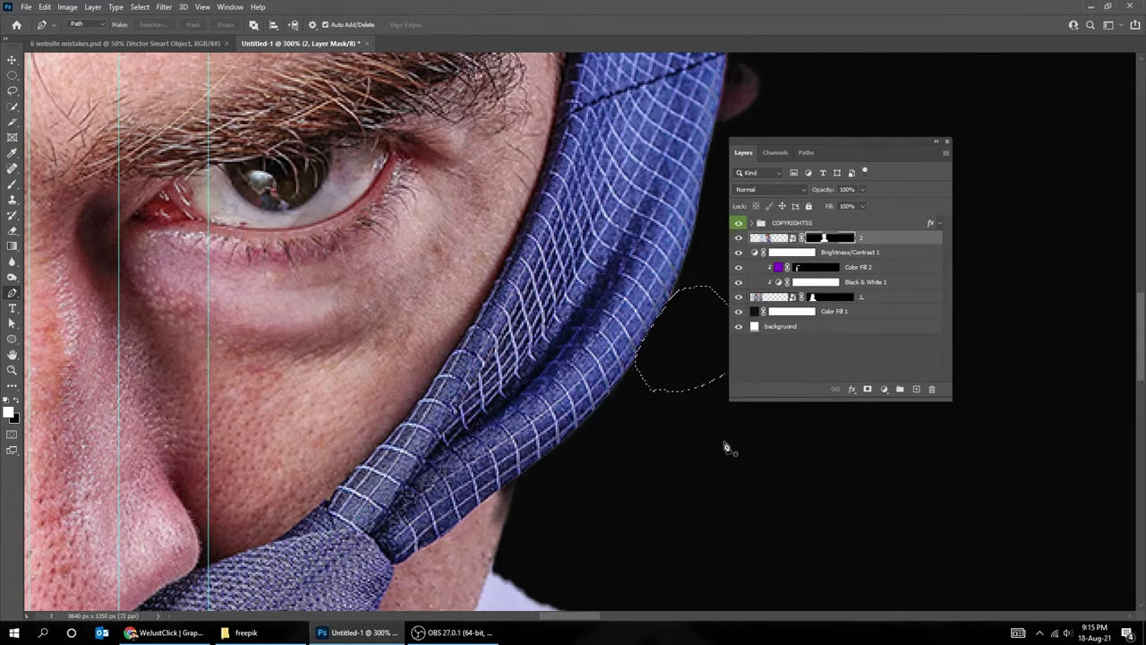
pyautogui.press('m')
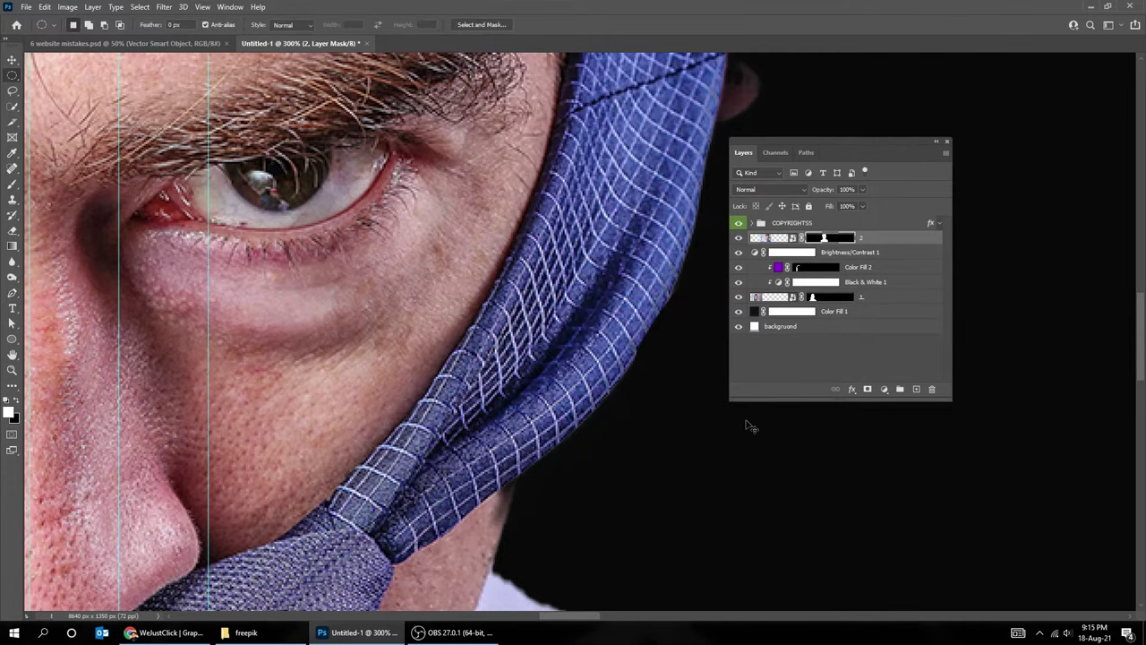
pyautogui.scroll(-3, 750, 427)
# Step: Clip Brightness/Contrast 1 to the first man's photo layer
pyautogui.scroll(-2, 751, 427)
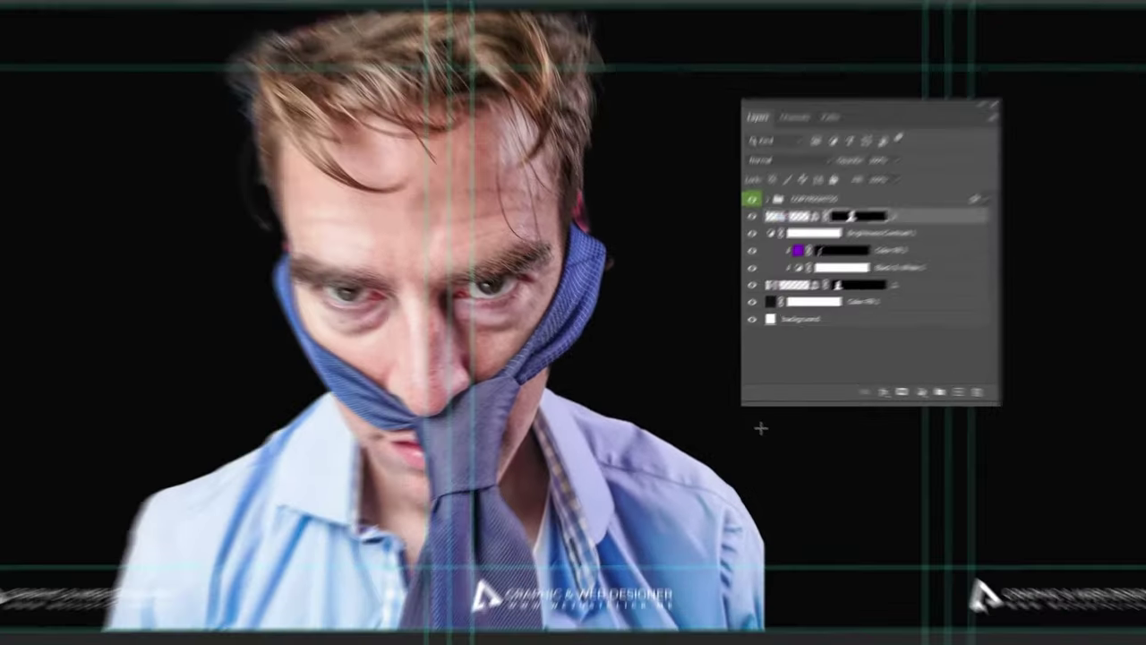
pyautogui.hotkey('ctrl', '2')
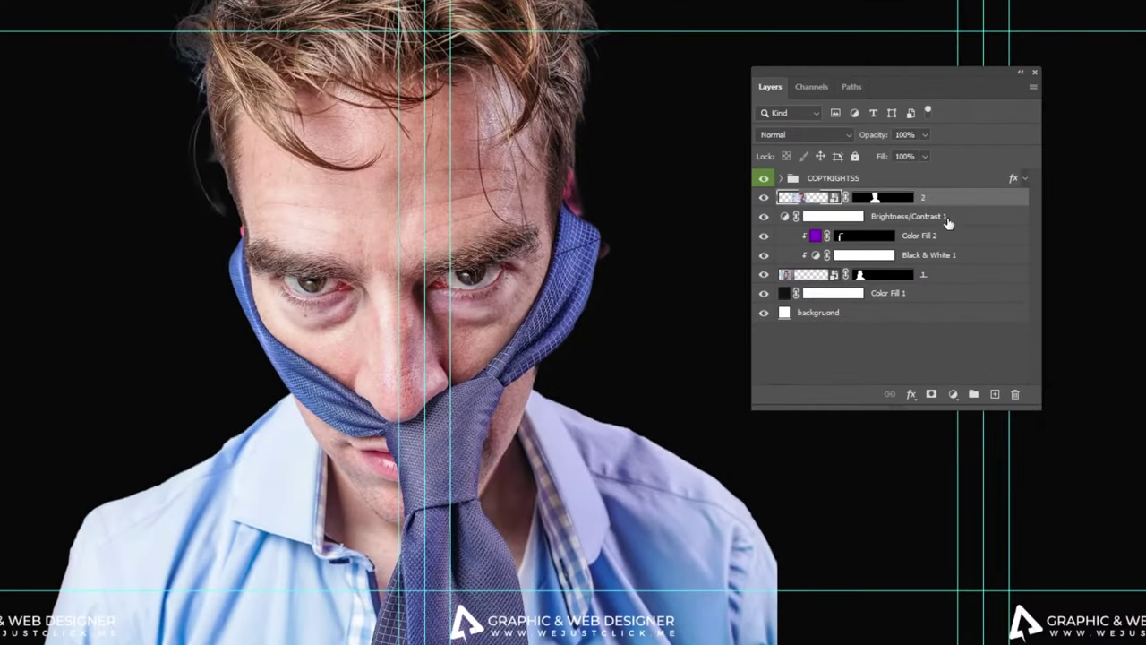
pyautogui.click(934, 221)
pyautogui.rightClick(934, 222)
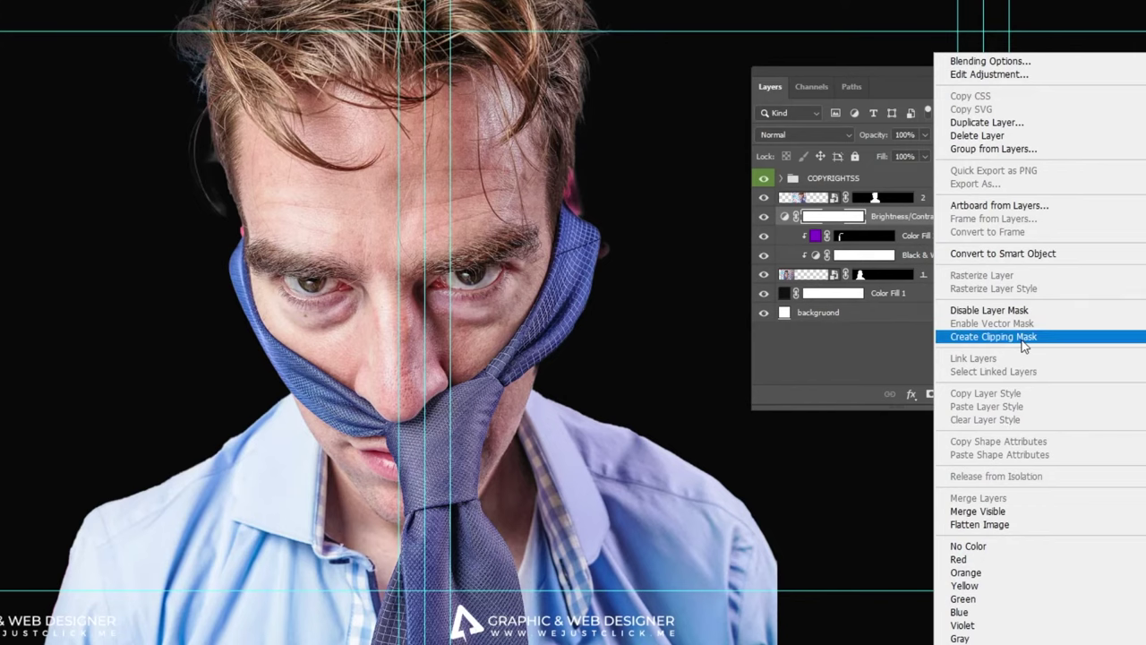
pyautogui.click(995, 337)
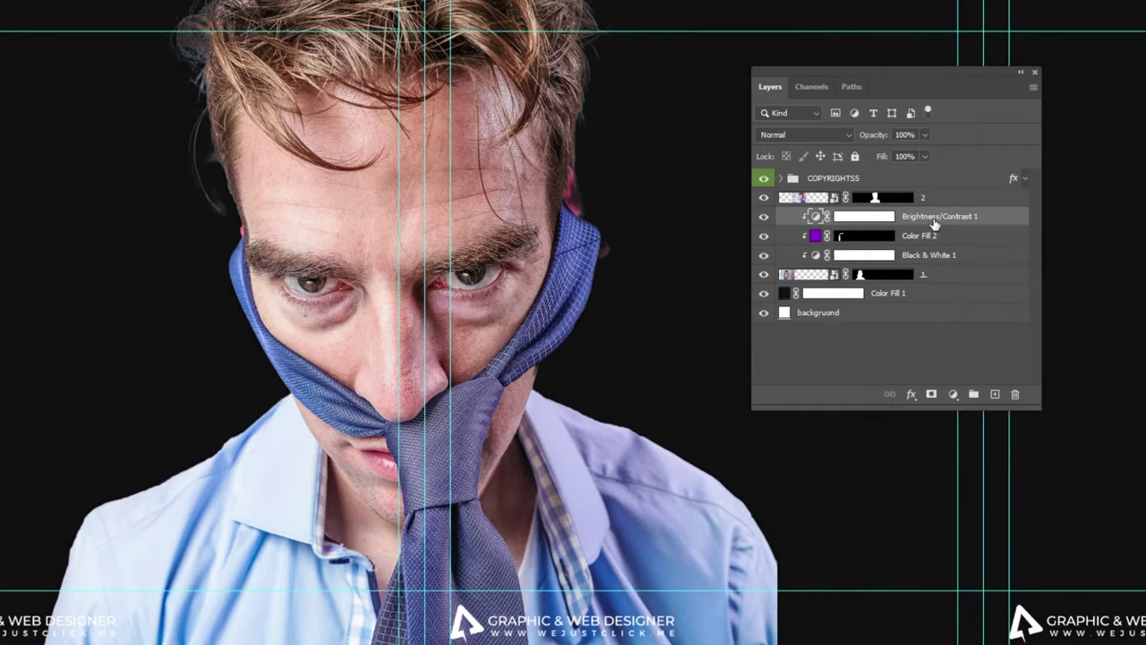
# Step: Group the first man's layers into 'man 1' and give the group a red label
pyautogui.keyDown('shift'); pyautogui.click(949, 282); pyautogui.keyUp('shift')
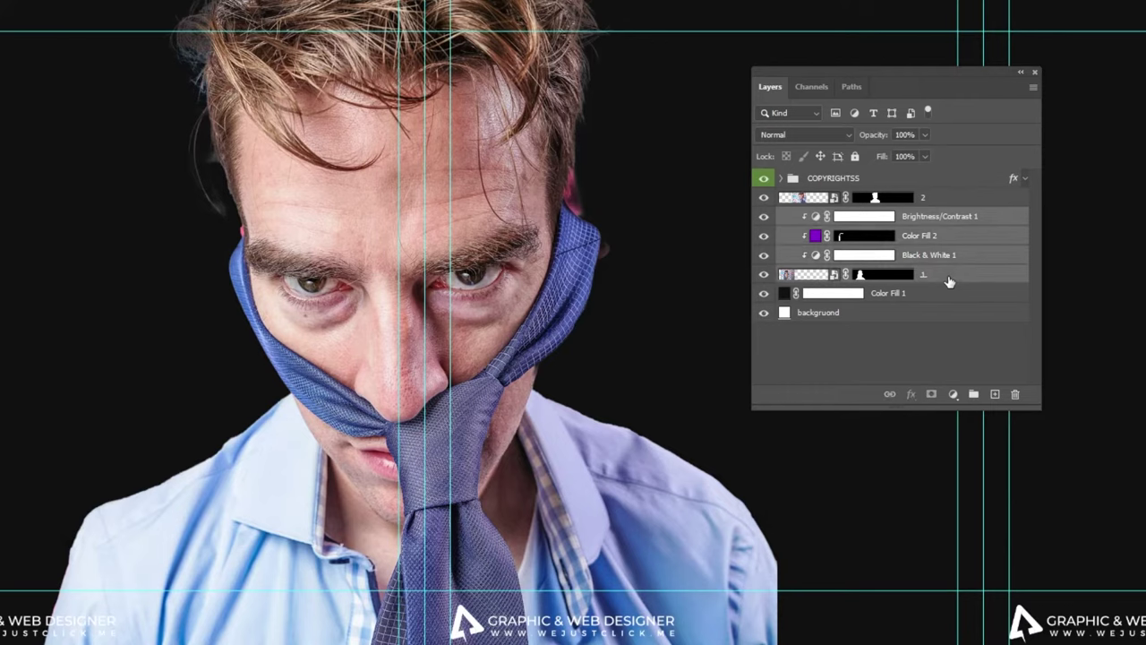
pyautogui.hotkey('ctrl', 'g')
pyautogui.doubleClick(821, 218)
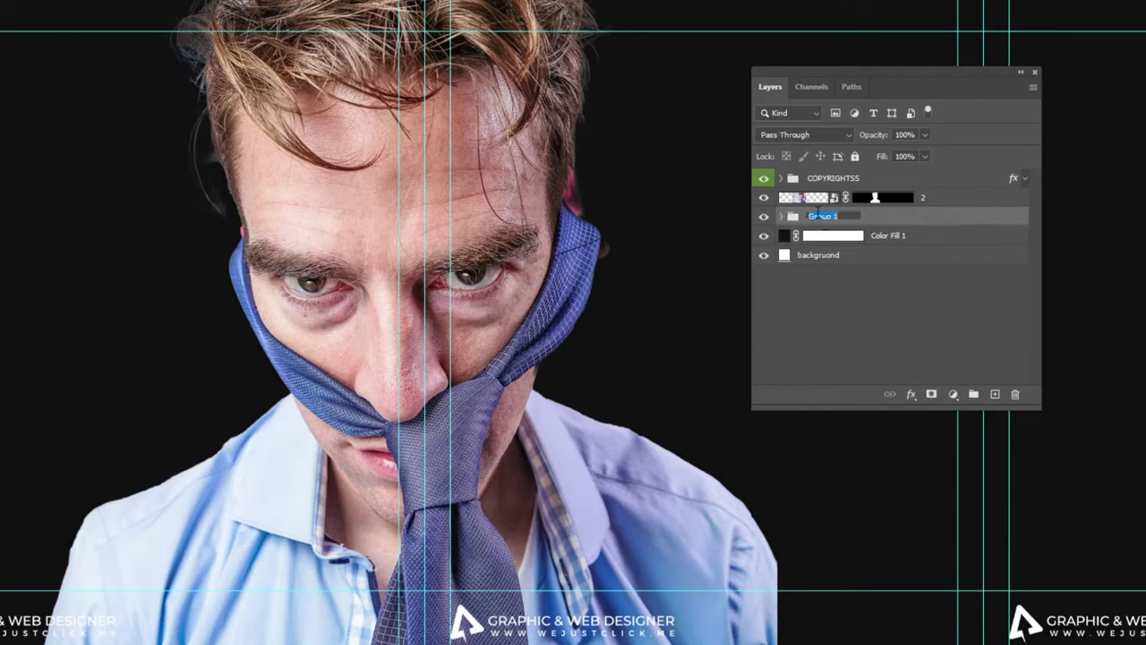
pyautogui.press('Return')
pyautogui.hscroll(-10, 277, 171)
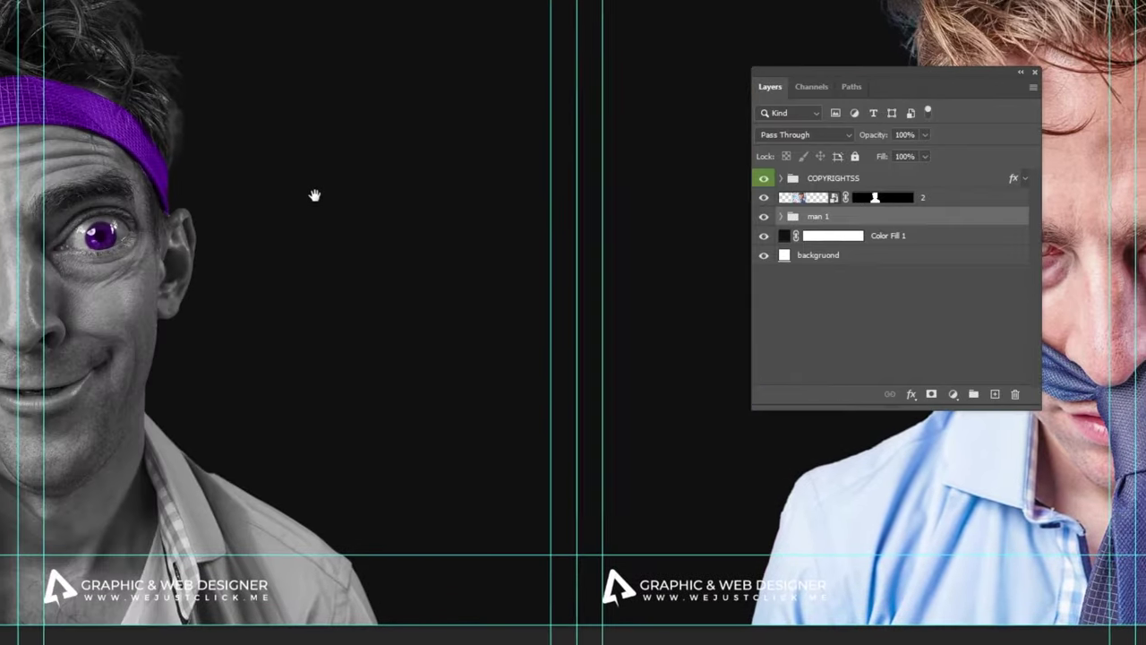
pyautogui.click(764, 216)
pyautogui.click(764, 217)
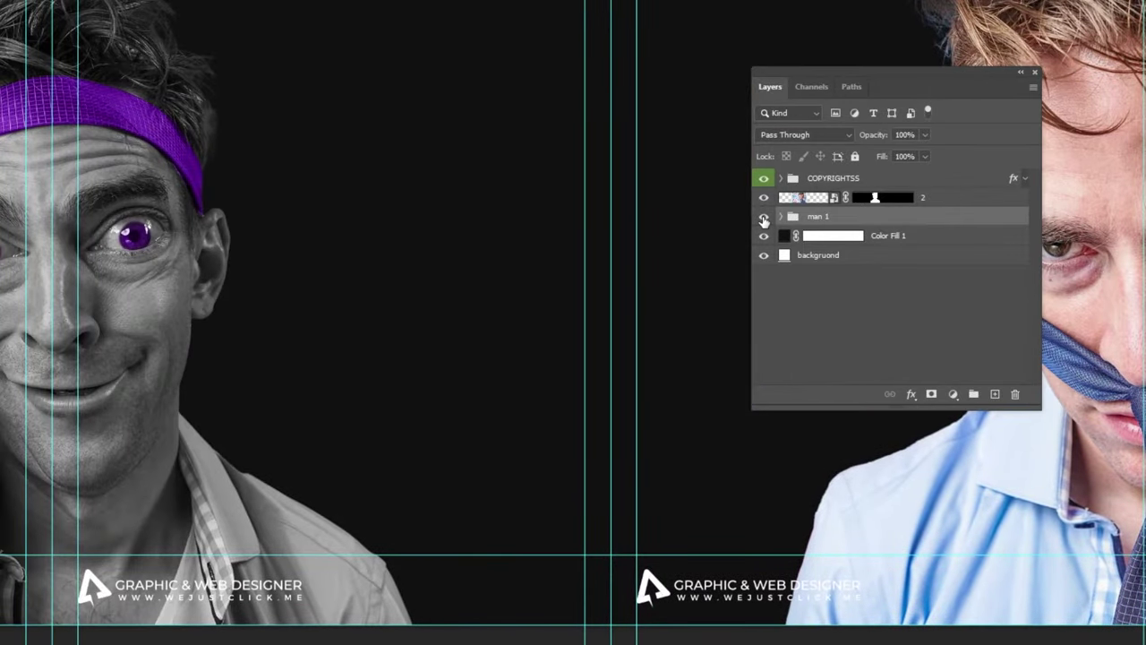
pyautogui.rightClick(853, 220)
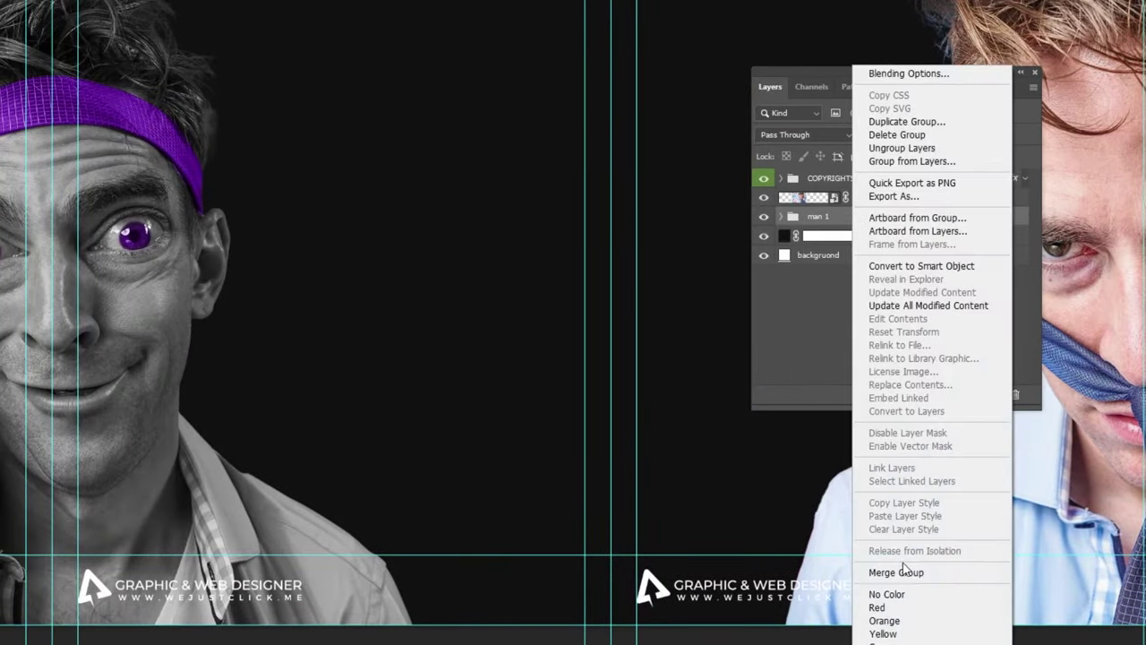
pyautogui.click(895, 609)
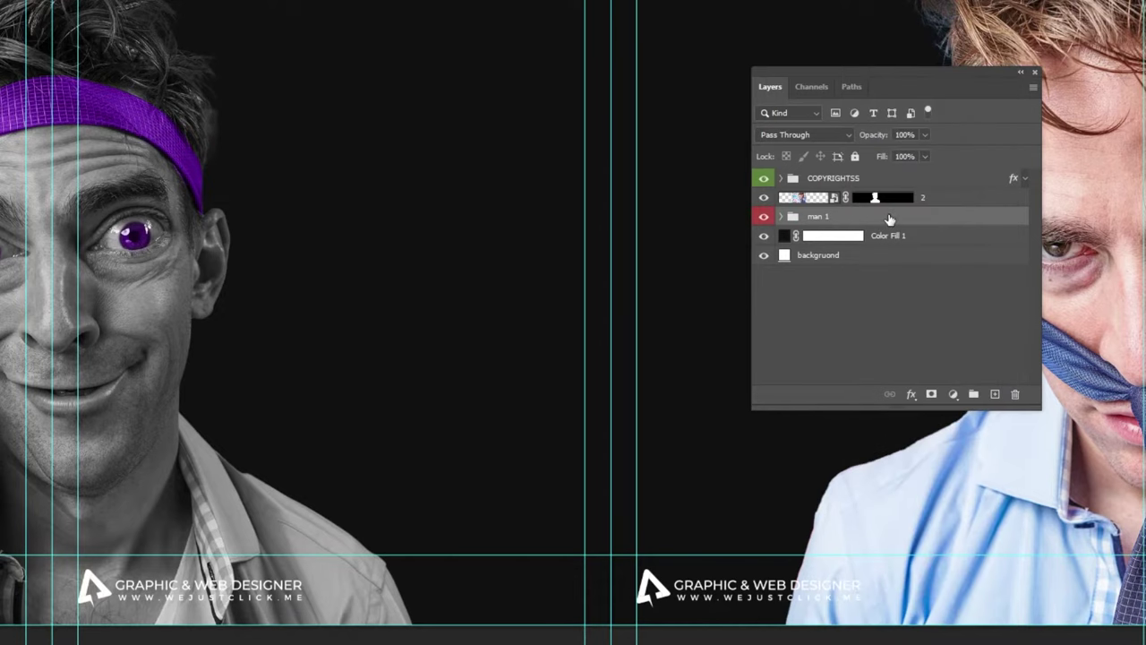
pyautogui.click(933, 198)
pyautogui.moveTo(516, 185); pyautogui.dragTo(420, 173)
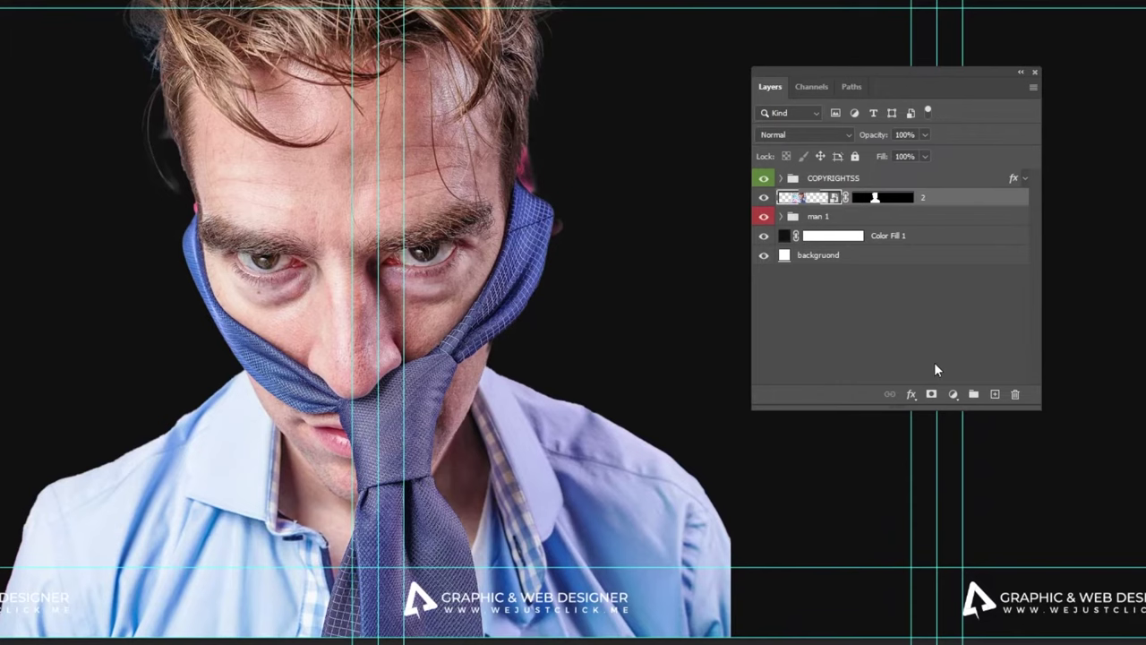
# Step: Add a Black & White adjustment clipped to the second man's layer
pyautogui.click(952, 396)
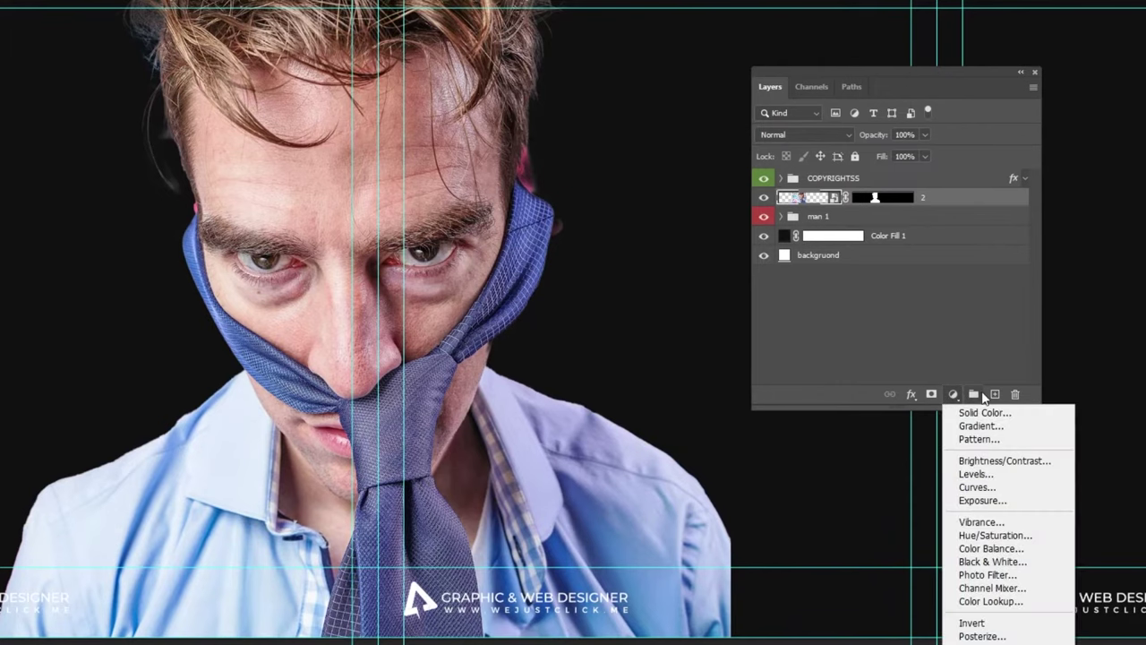
pyautogui.click(980, 367)
pyautogui.moveTo(1039, 408); pyautogui.dragTo(990, 334)
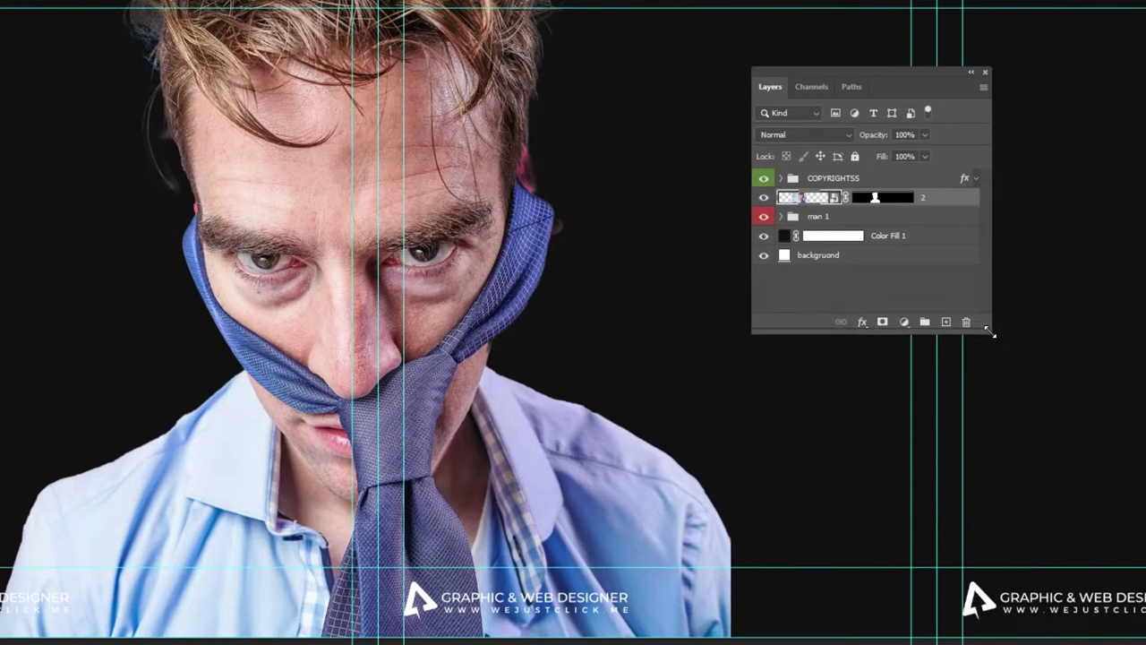
pyautogui.click(905, 321)
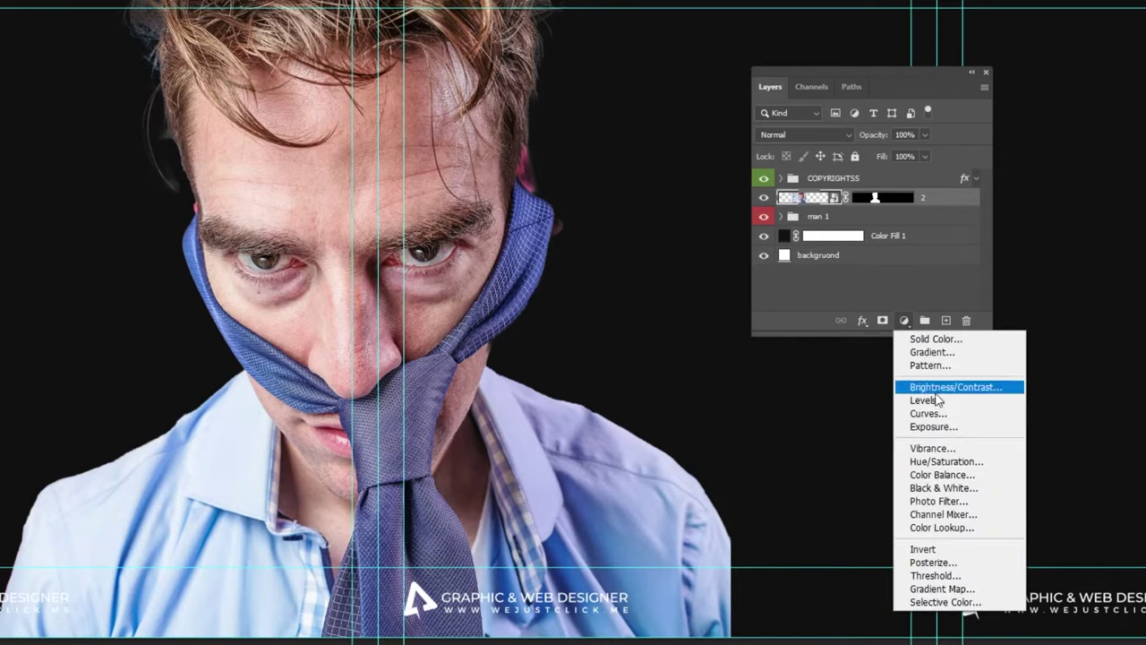
pyautogui.click(969, 489)
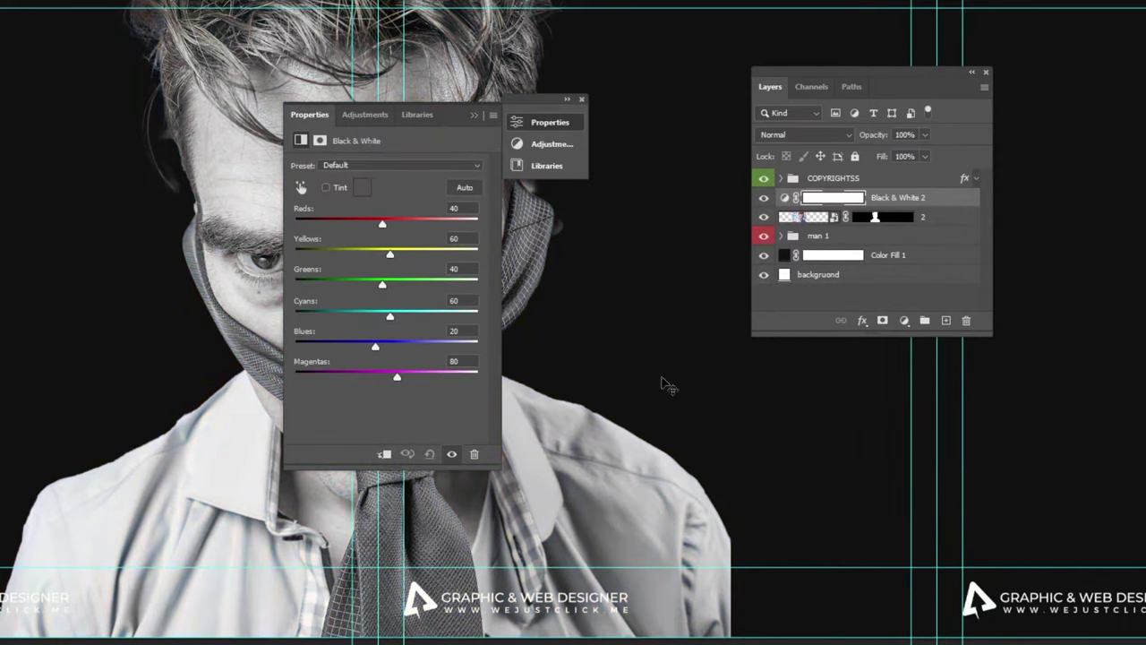
pyautogui.click(383, 455)
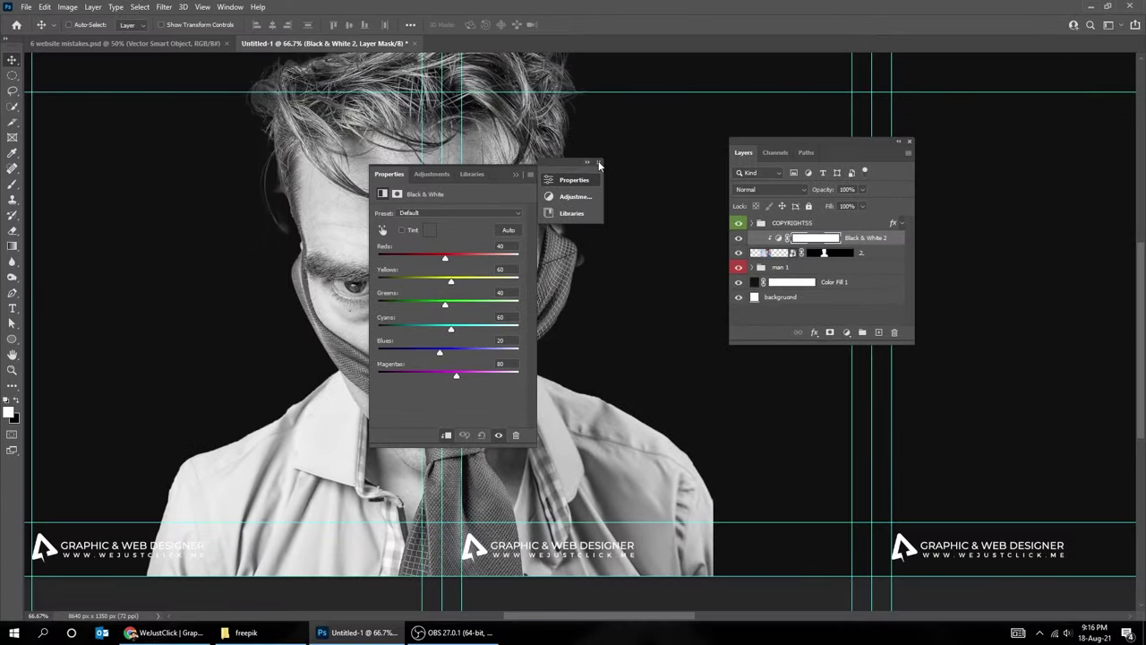
pyautogui.click(599, 163)
# Step: Add a clipped Brightness/Contrast adjustment with brightness -38 and contrast 42
pyautogui.click(846, 333)
pyautogui.click(874, 368)
pyautogui.moveTo(448, 246); pyautogui.dragTo(433, 245)
pyautogui.moveTo(457, 267); pyautogui.dragTo(480, 268)
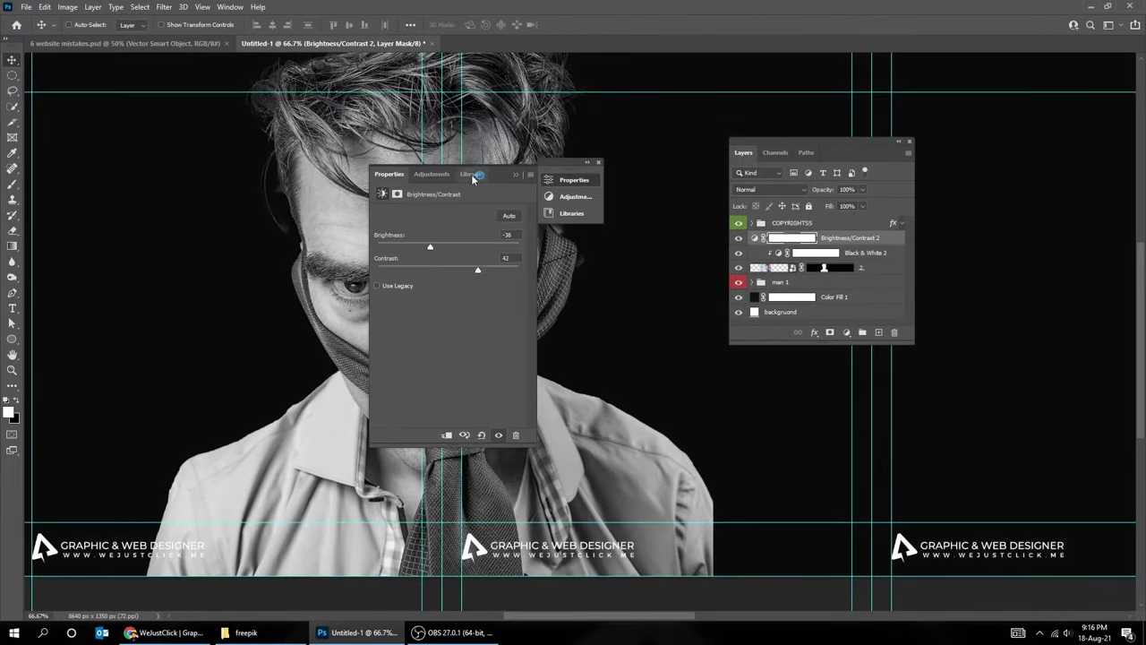
pyautogui.moveTo(421, 175); pyautogui.dragTo(556, 207)
pyautogui.click(668, 195)
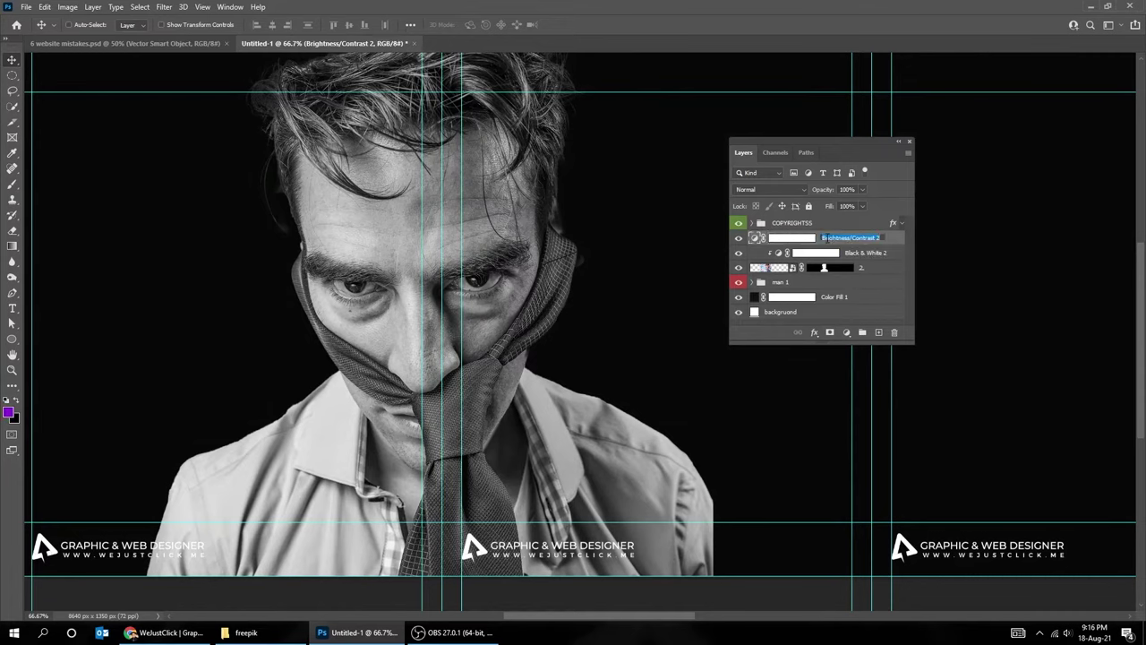
pyautogui.keyDown('alt'); pyautogui.click(786, 245); pyautogui.keyUp('alt')
# Step: Add a purple Solid Color fill layer and invert its mask to black
pyautogui.click(833, 252)
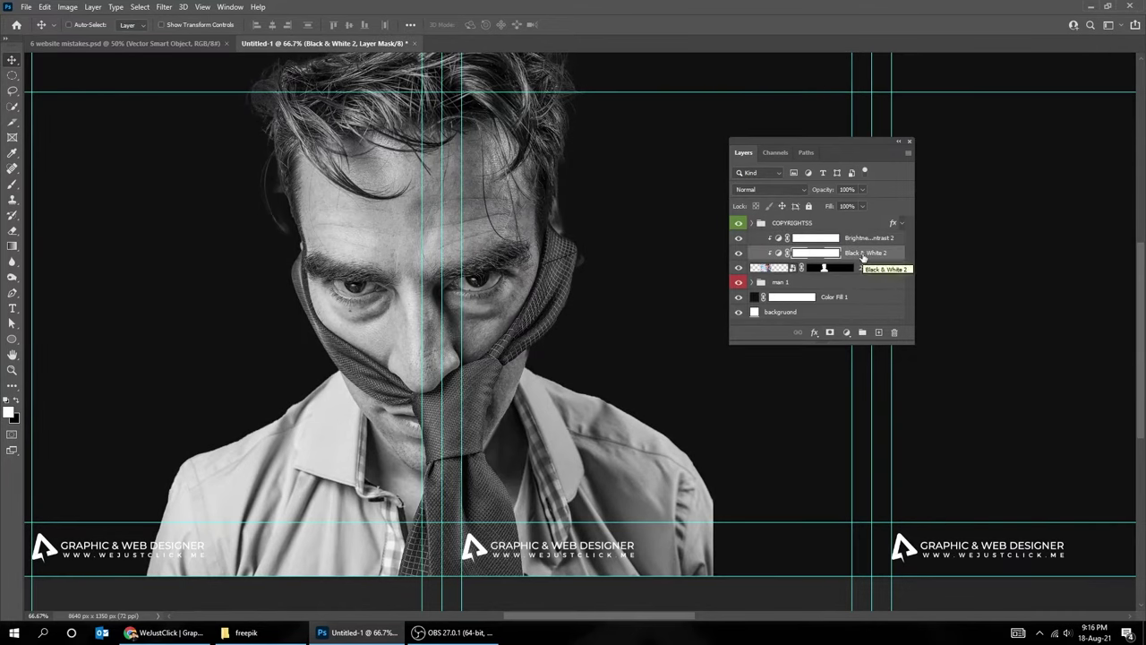
pyautogui.click(847, 332)
pyautogui.click(874, 343)
pyautogui.click(844, 258)
pyautogui.hotkey('ctrl', 'i')
# Step: Paint the left iris purple and set the purple fill's blend mode to Color
pyautogui.press('b')
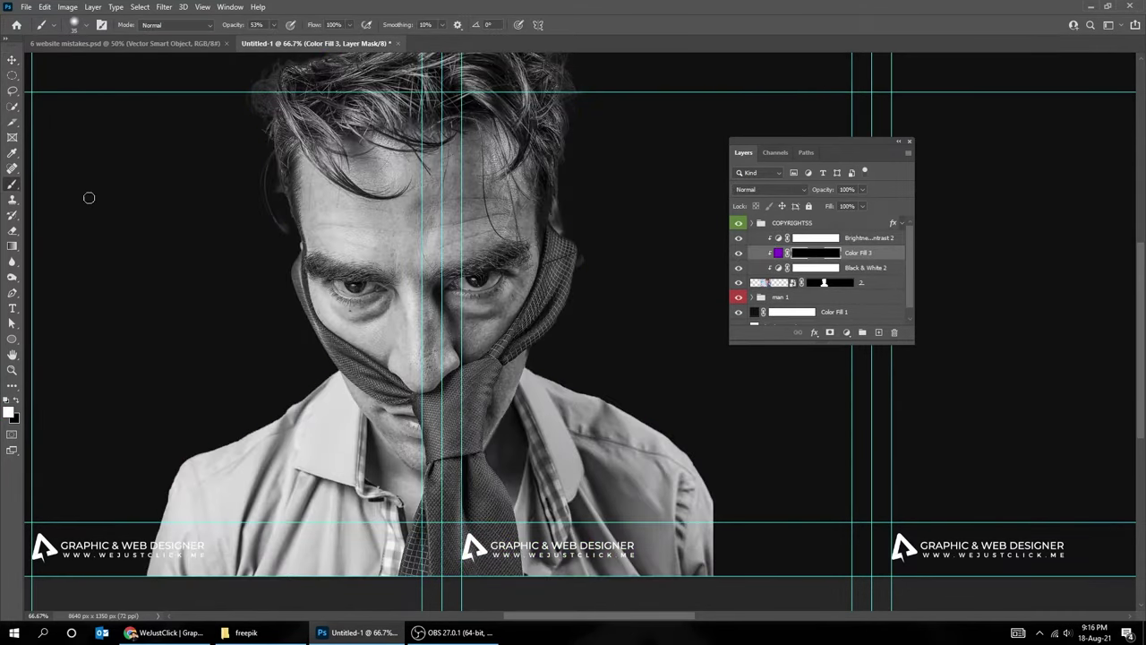
pyautogui.scroll(3, 364, 282)
pyautogui.moveTo(309, 282)
pyautogui.mouseDown()
pyautogui.moveTo(358, 277)
pyautogui.moveTo(368, 306)
pyautogui.mouseUp()
pyautogui.scroll(2, 368, 306)
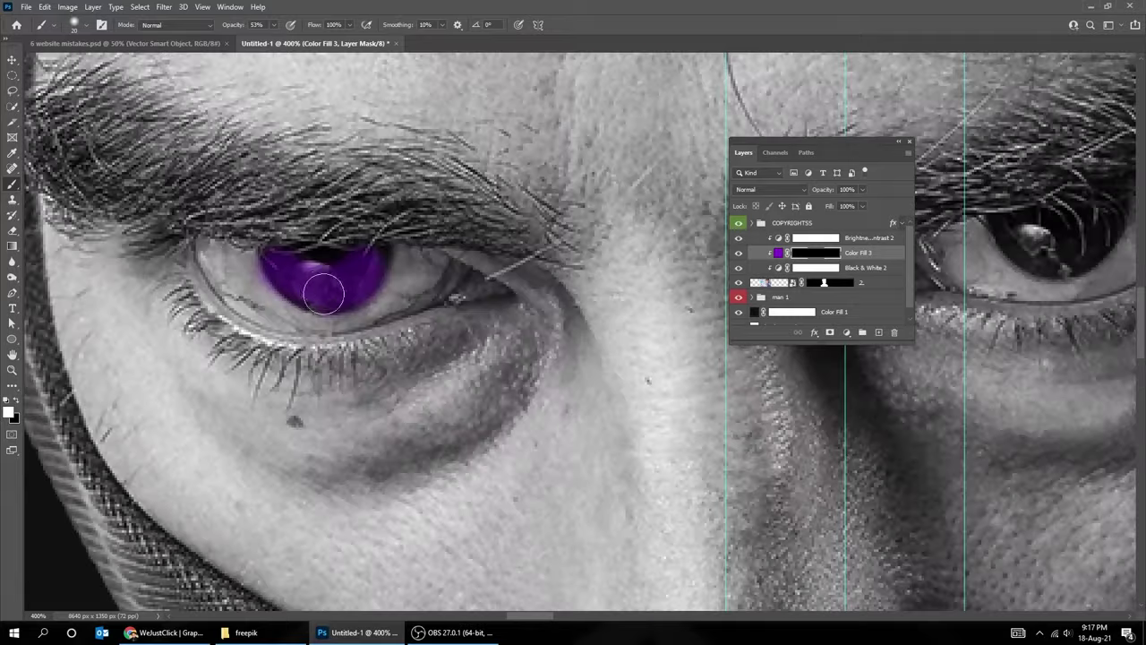
pyautogui.moveTo(304, 268); pyautogui.dragTo(345, 287)
pyautogui.click(771, 189)
pyautogui.click(761, 467)
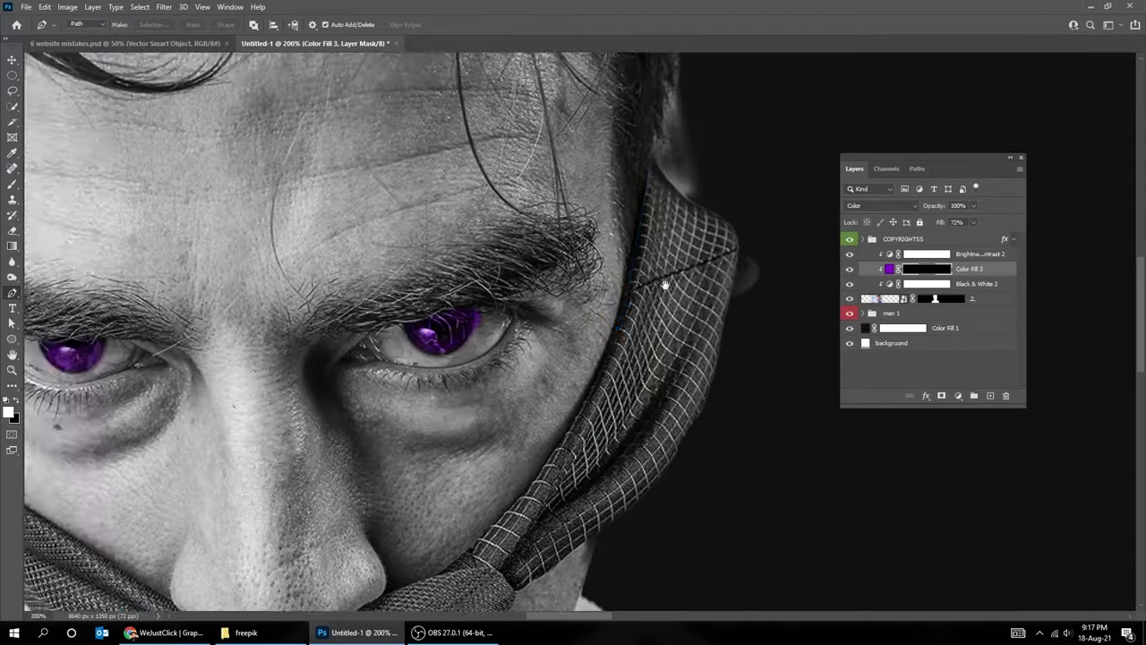
# Step: Trace a Pen path along the scarf's top edge, down the tie's left edge and bottom
pyautogui.moveTo(666, 285); pyautogui.dragTo(606, 266)
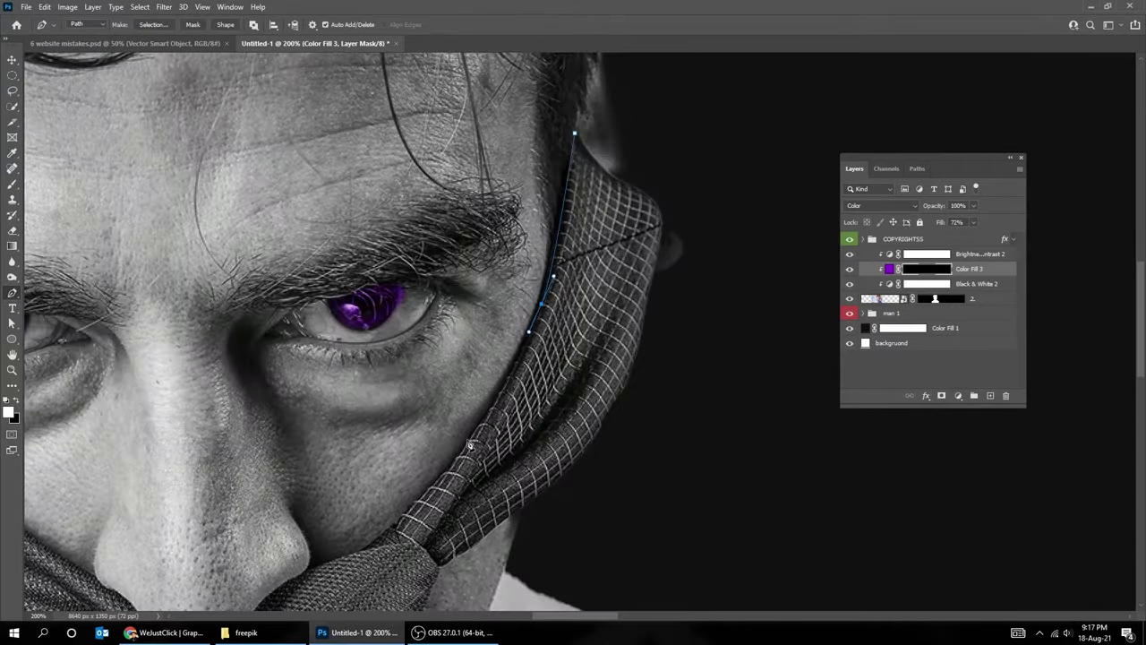
pyautogui.moveTo(573, 376); pyautogui.dragTo(668, 192)
pyautogui.click(504, 357)
pyautogui.click(425, 397)
pyautogui.moveTo(411, 380)
pyautogui.mouseDown()
pyautogui.moveTo(470, 308)
pyautogui.moveTo(366, 264)
pyautogui.moveTo(475, 335)
pyautogui.mouseUp()
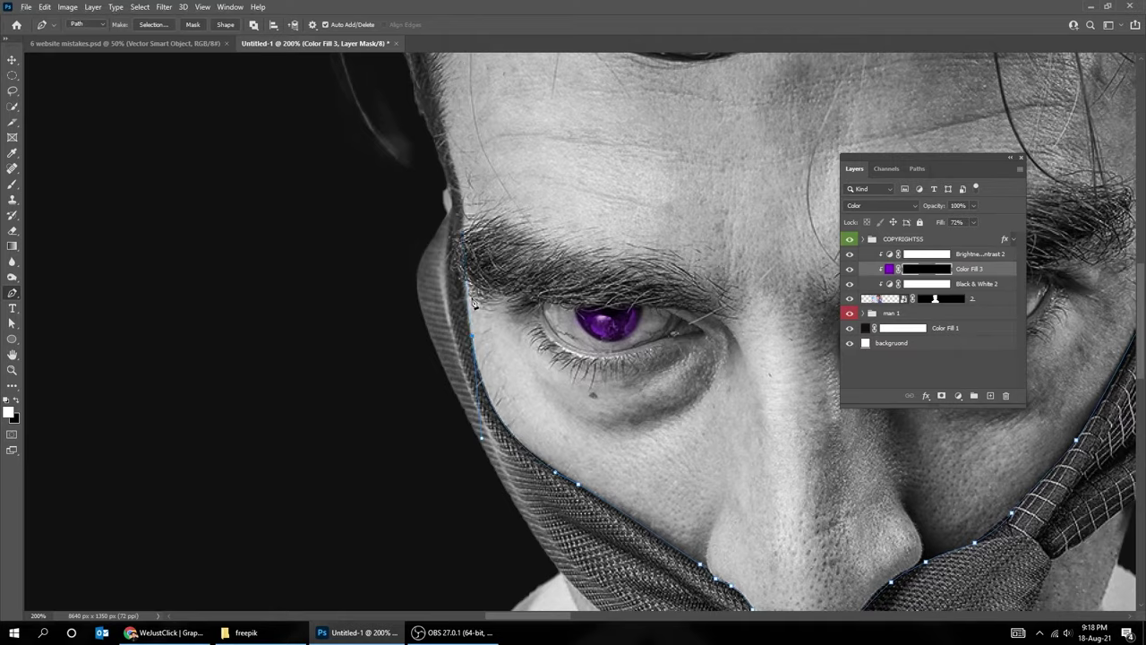
pyautogui.scroll(-5, 429, 314)
pyautogui.scroll(-5, 429, 313)
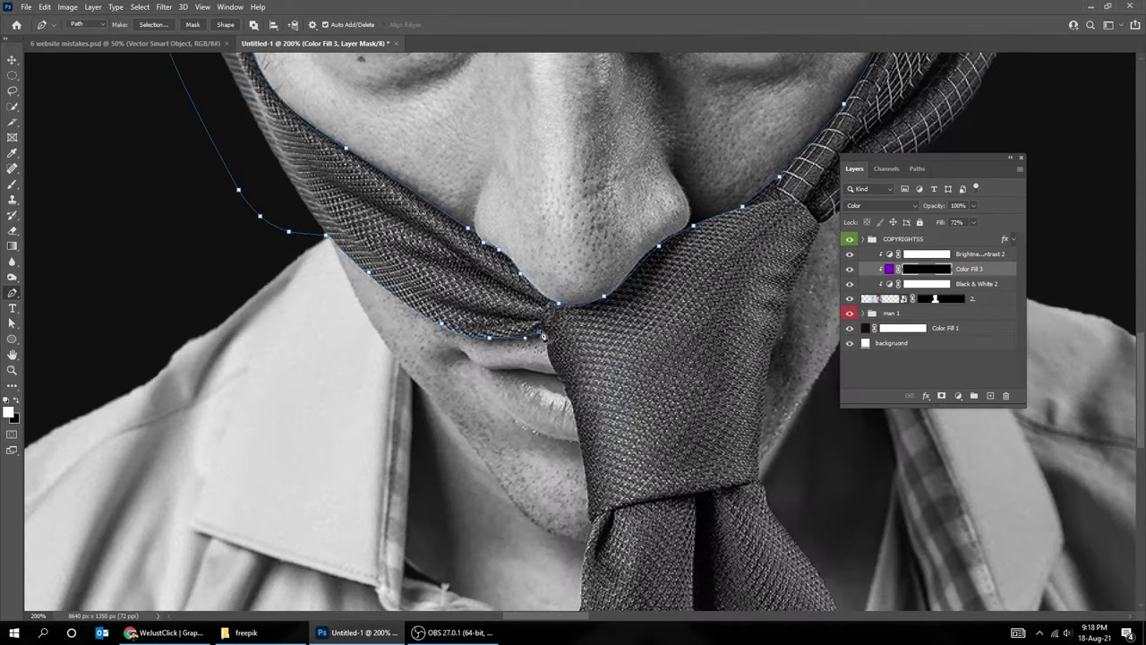
pyautogui.scroll(-3, 539, 339)
pyautogui.scroll(-5, 500, 191)
pyautogui.click(418, 530)
pyautogui.click(781, 545)
# Step: Continue the Pen path up the tie's right edge and close the tie outline
pyautogui.hscroll(5, 376, 349)
pyautogui.scroll(2, 343, 414)
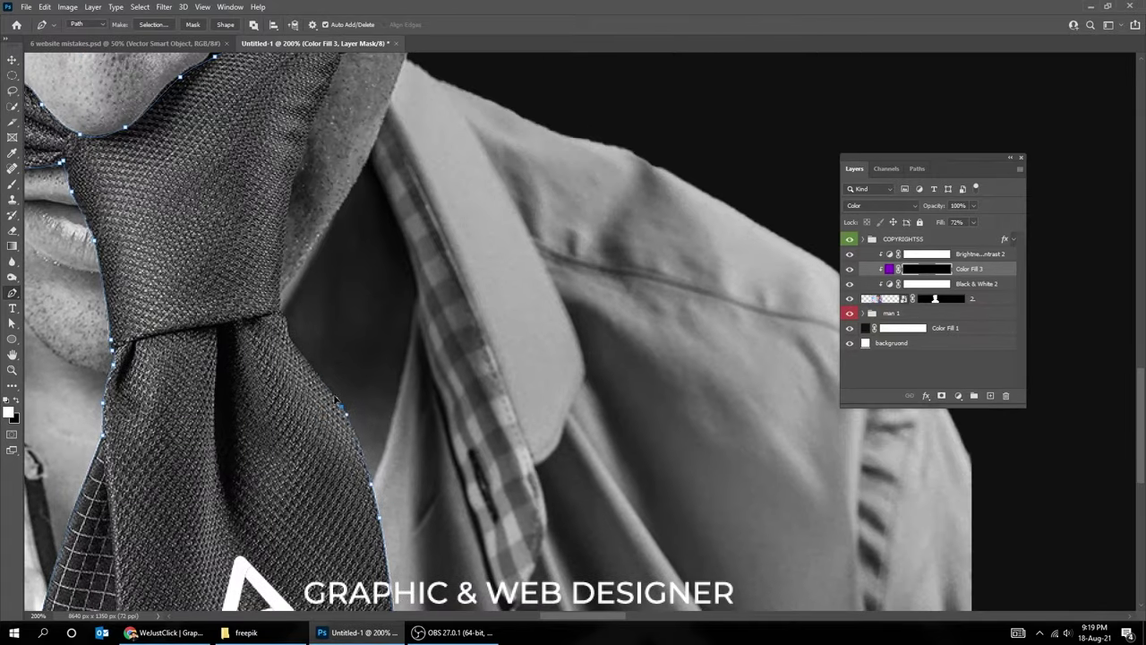
pyautogui.scroll(5, 295, 195)
pyautogui.scroll(5, 362, 448)
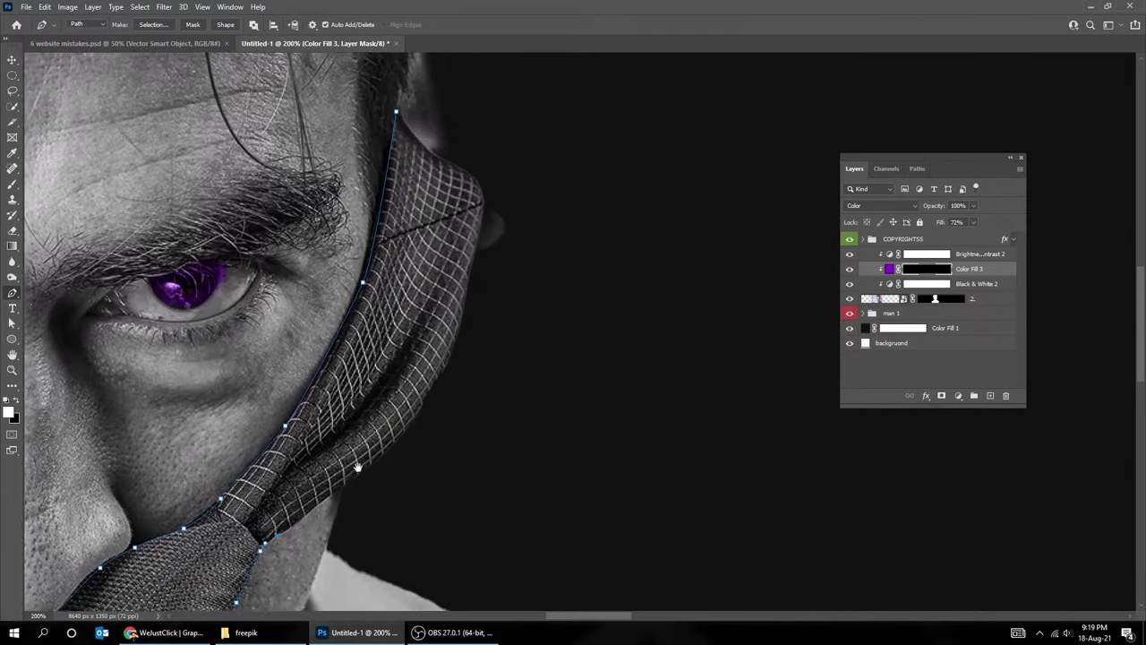
pyautogui.moveTo(367, 436); pyautogui.dragTo(370, 436)
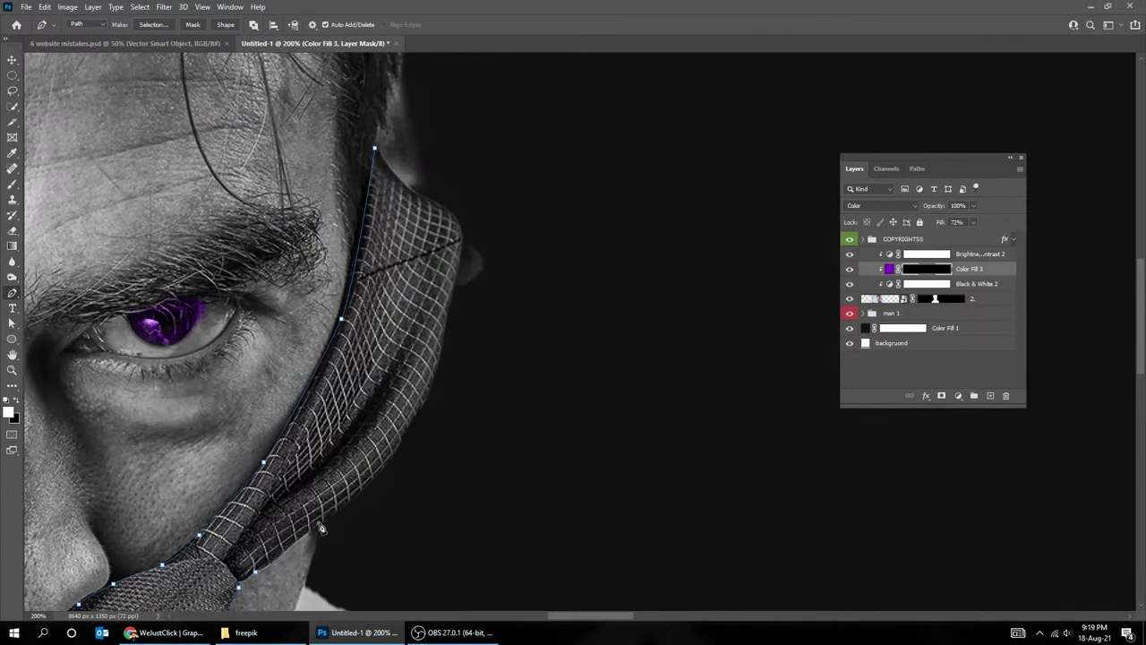
pyautogui.click(403, 439)
pyautogui.click(444, 342)
pyautogui.click(456, 279)
pyautogui.scroll(3, 402, 346)
pyautogui.click(395, 387)
pyautogui.click(404, 363)
pyautogui.click(315, 290)
# Step: Convert the tie outline to a selection, fill the Color Fill 3 mask white, and zoom out
pyautogui.rightClick(368, 135)
pyautogui.click(438, 186)
pyautogui.hotkey('ctrl', '-')
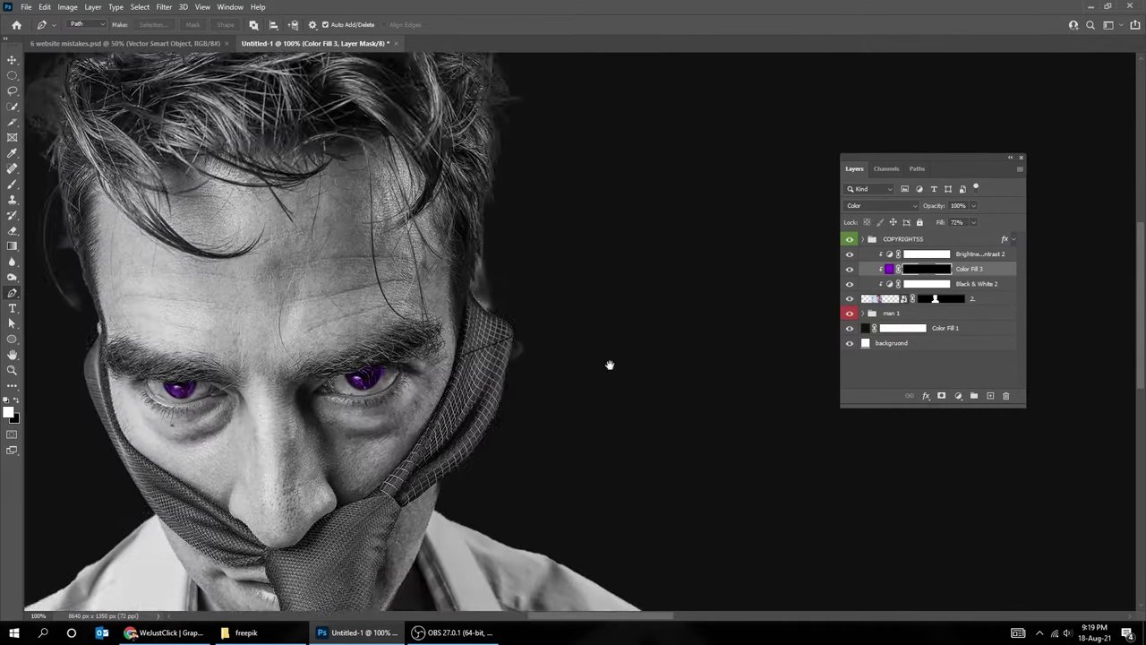
pyautogui.press('m')
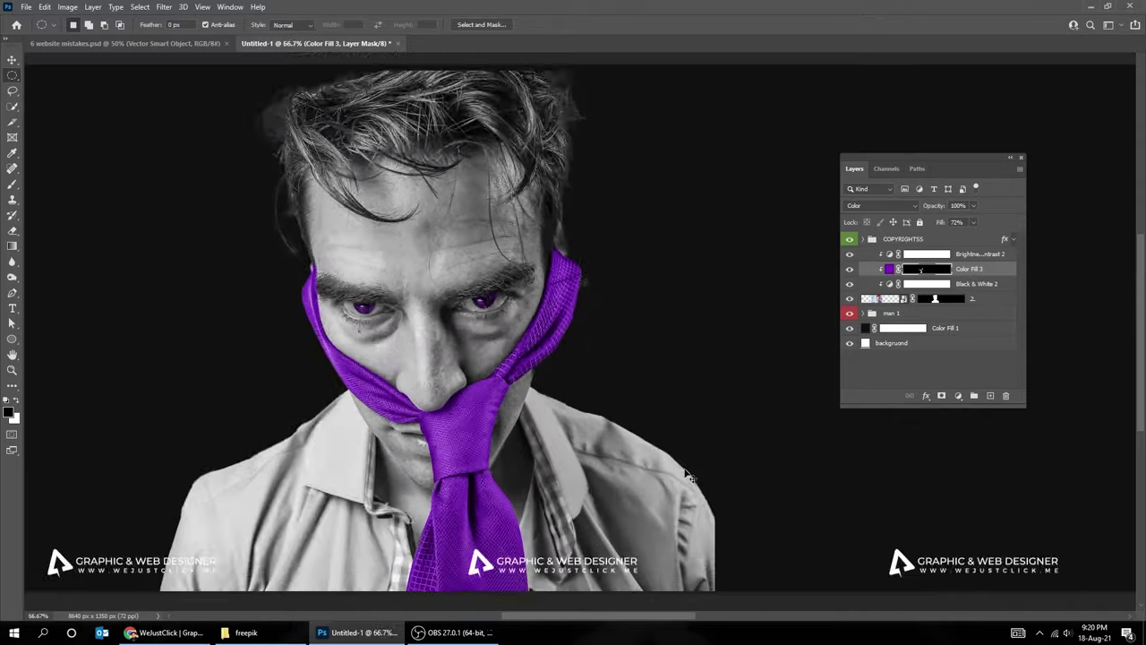
pyautogui.hotkey('ctrl', '-')
pyautogui.hotkey('ctrl', '-')
pyautogui.moveTo(356, 350); pyautogui.dragTo(538, 385)
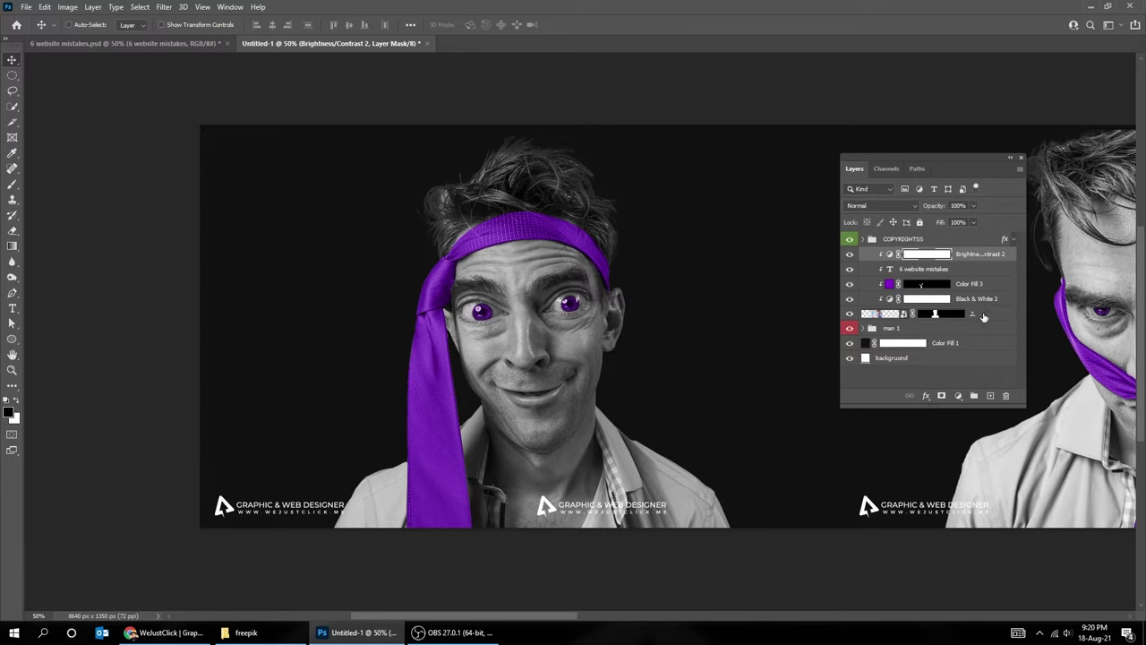
# Step: Group the second man's photo and adjustment layers as 'man 2' with an orange colour label
pyautogui.keyDown('shift'); pyautogui.click(984, 317); pyautogui.keyUp('shift')
pyautogui.hotkey('ctrl', 'g')
pyautogui.write('man 2')
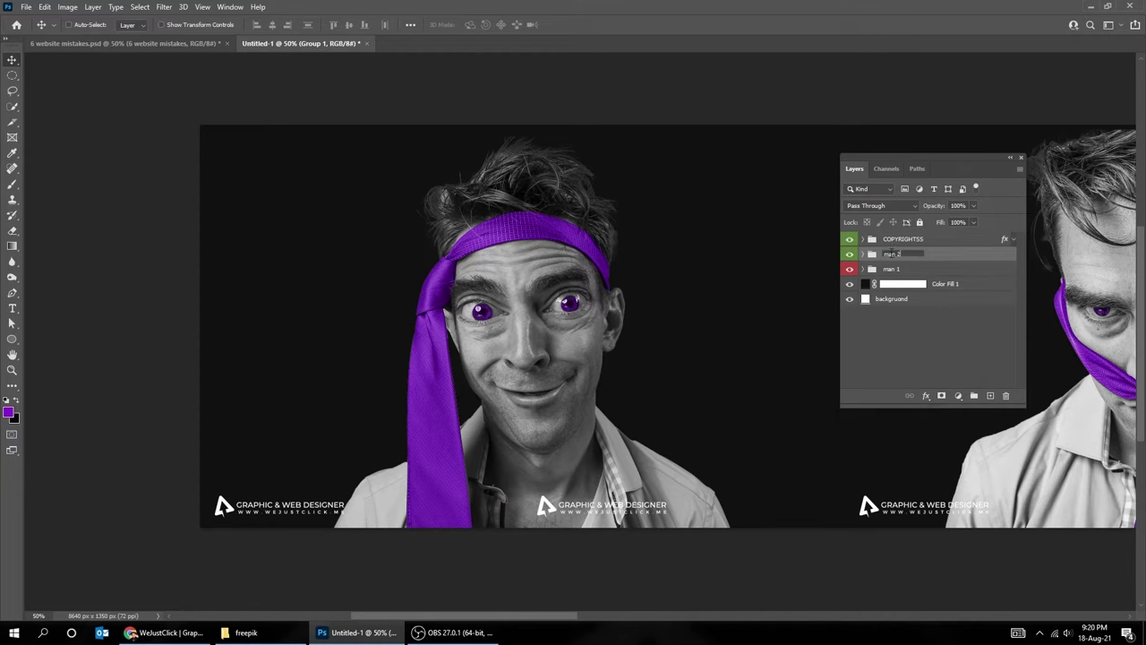
pyautogui.press('Return')
pyautogui.rightClick(890, 256)
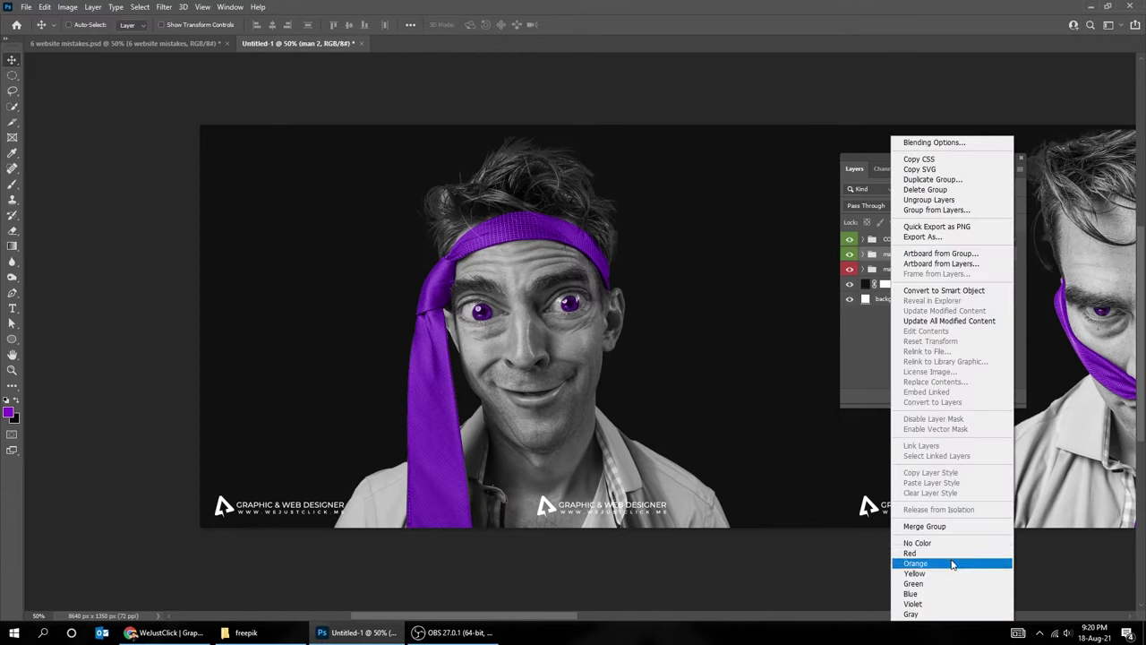
pyautogui.click(952, 563)
pyautogui.click(850, 255)
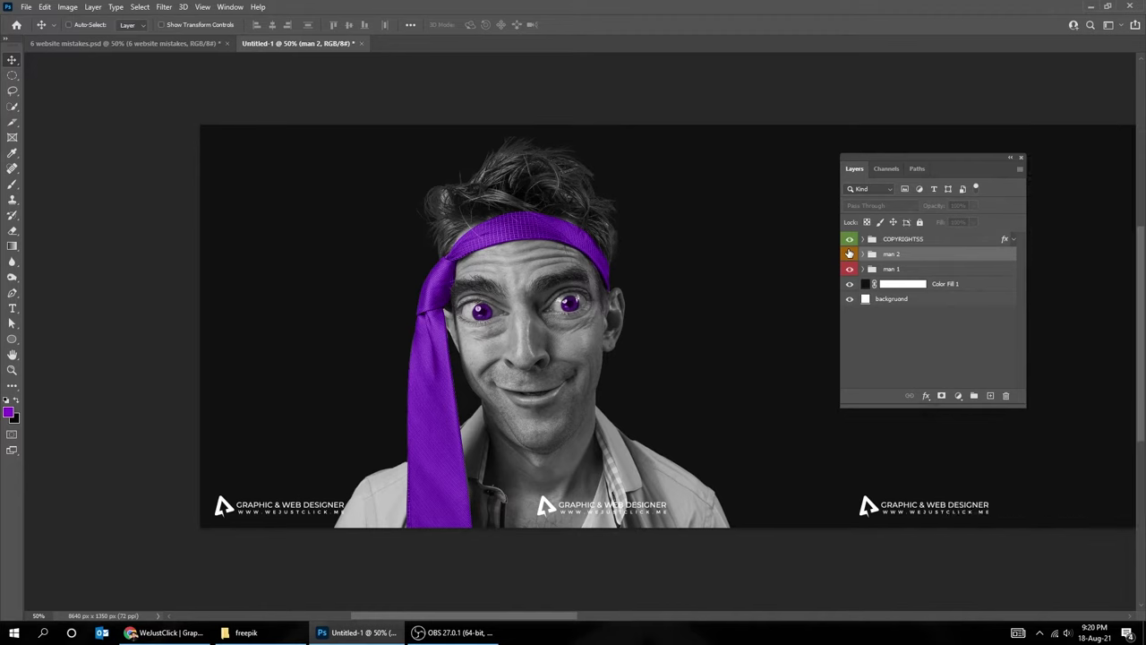
pyautogui.moveTo(973, 160); pyautogui.dragTo(816, 146)
pyautogui.press('t')
pyautogui.hscroll(3, 845, 402)
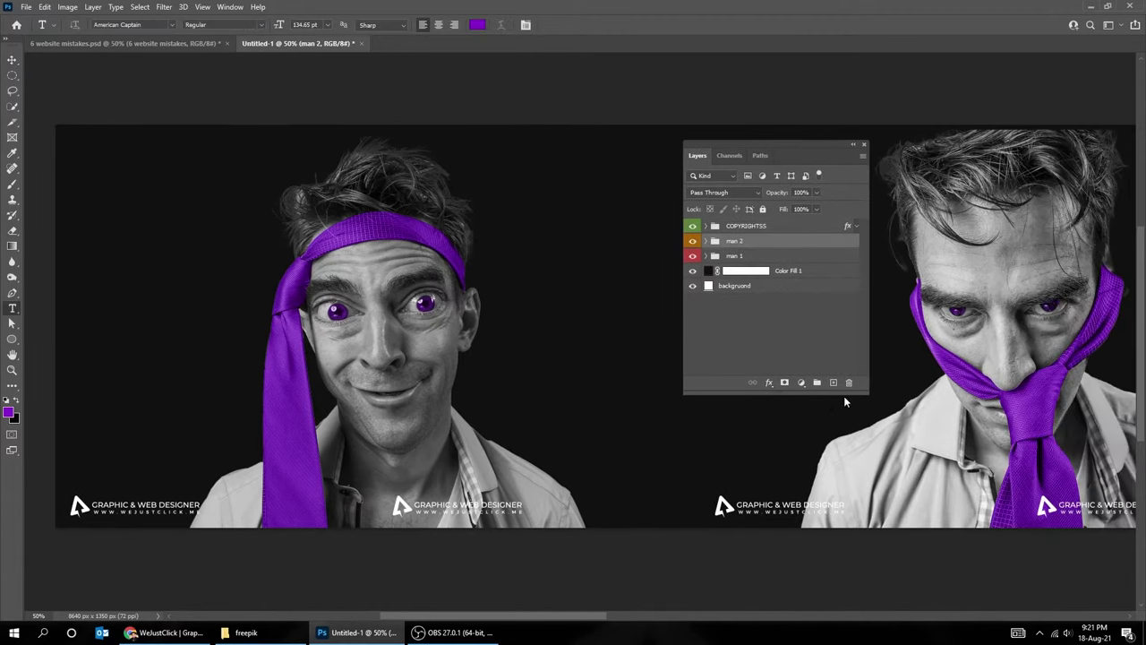
# Step: Add a new layer and paste the 6 WEBSITE MISTAKES headline left of the first man
pyautogui.click(833, 382)
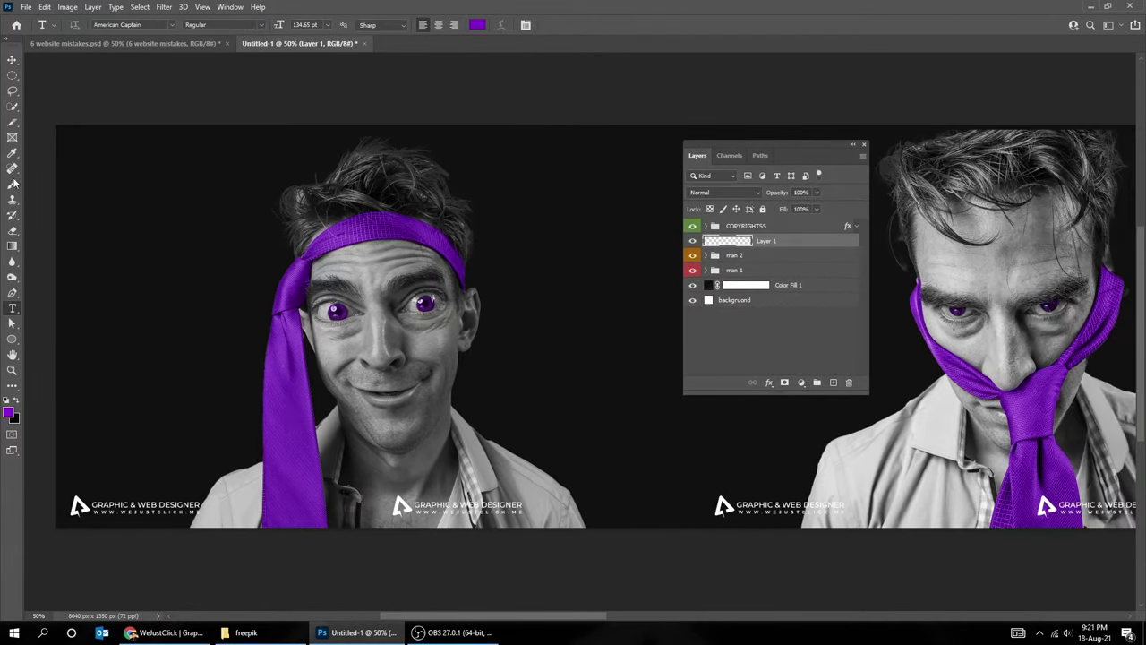
pyautogui.click(83, 262)
pyautogui.hotkey('ctrl', 'v')
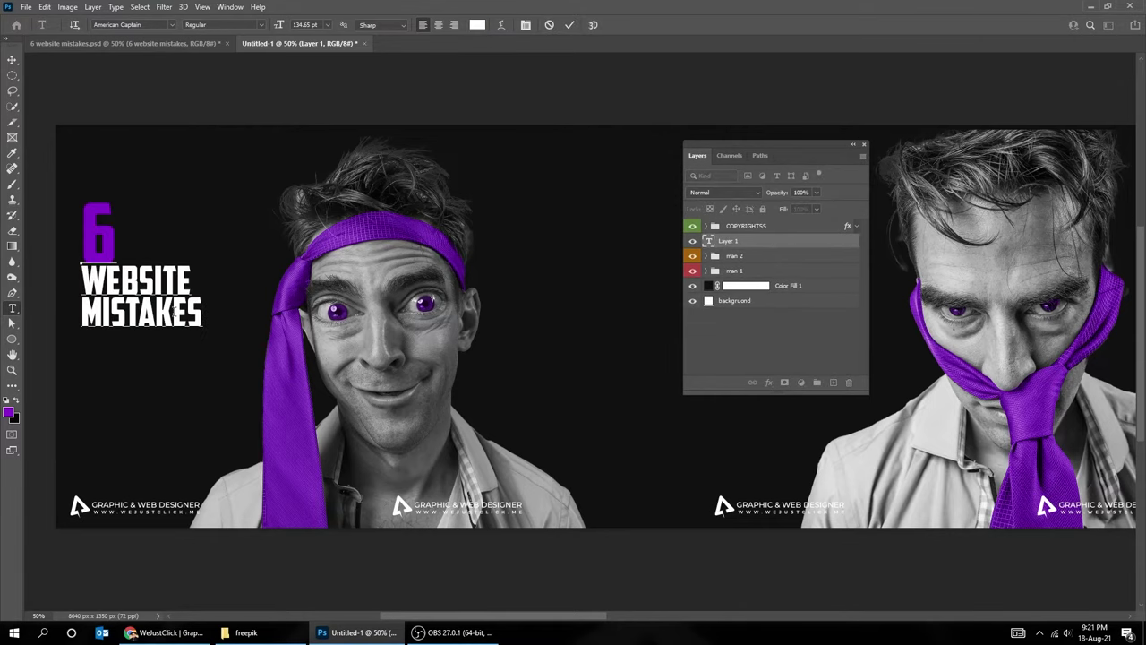
pyautogui.hotkey('ctrl', 'Return')
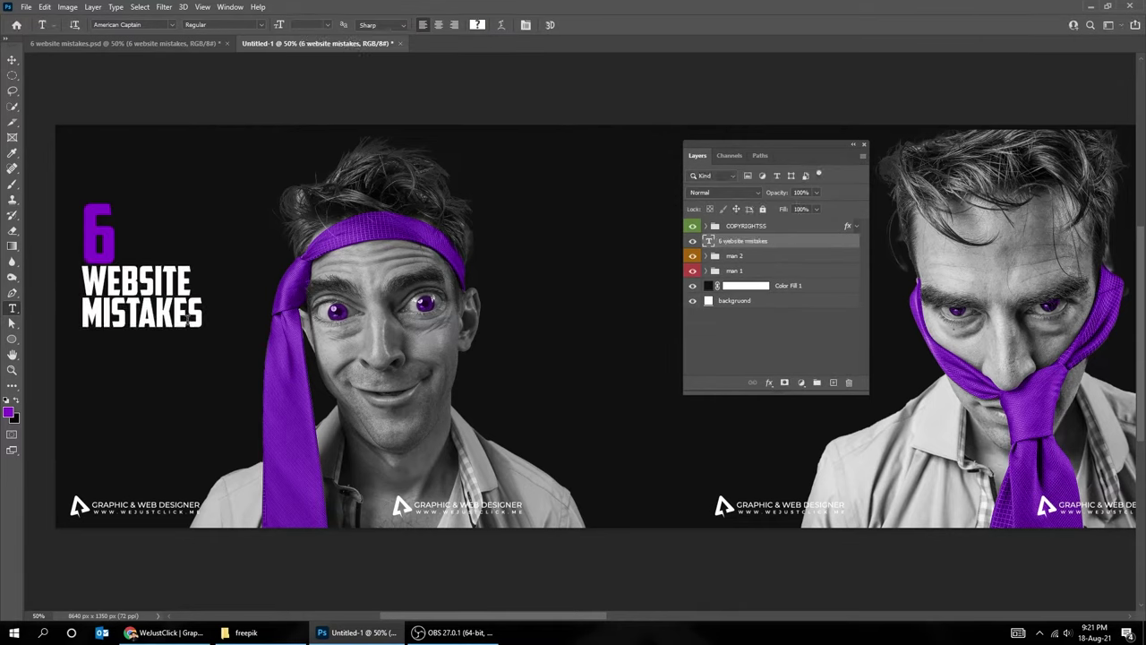
# Step: Scale up the headline and position it onto the layout guides
pyautogui.hotkey('ctrl', 't')
pyautogui.moveTo(186, 320); pyautogui.dragTo(184, 353)
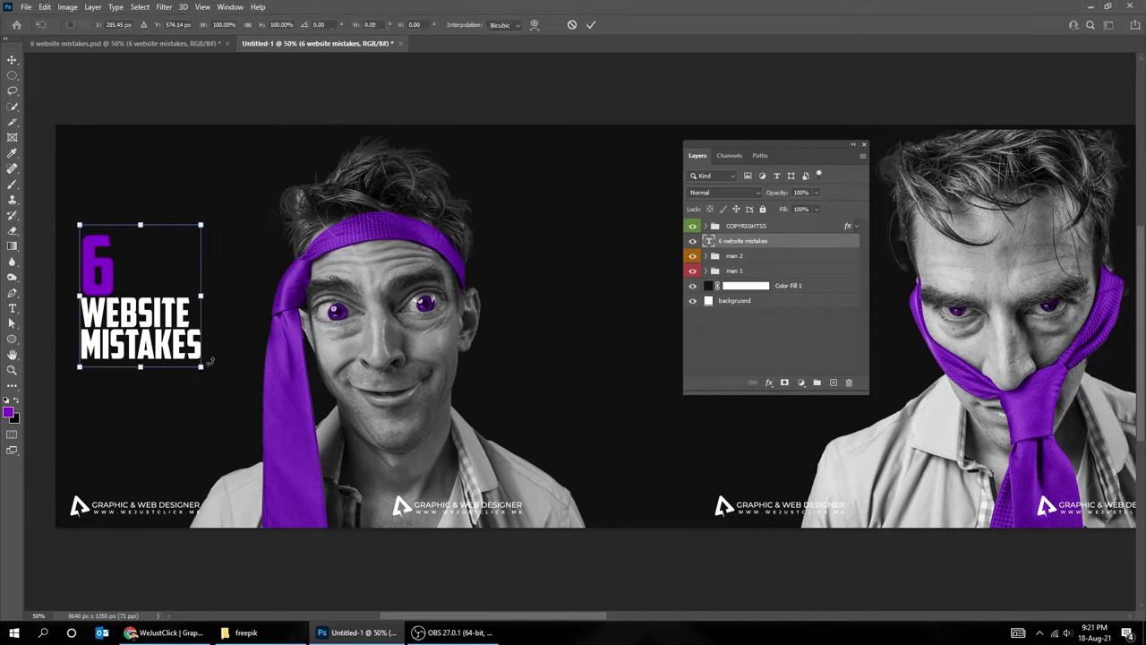
pyautogui.moveTo(206, 369); pyautogui.dragTo(232, 395)
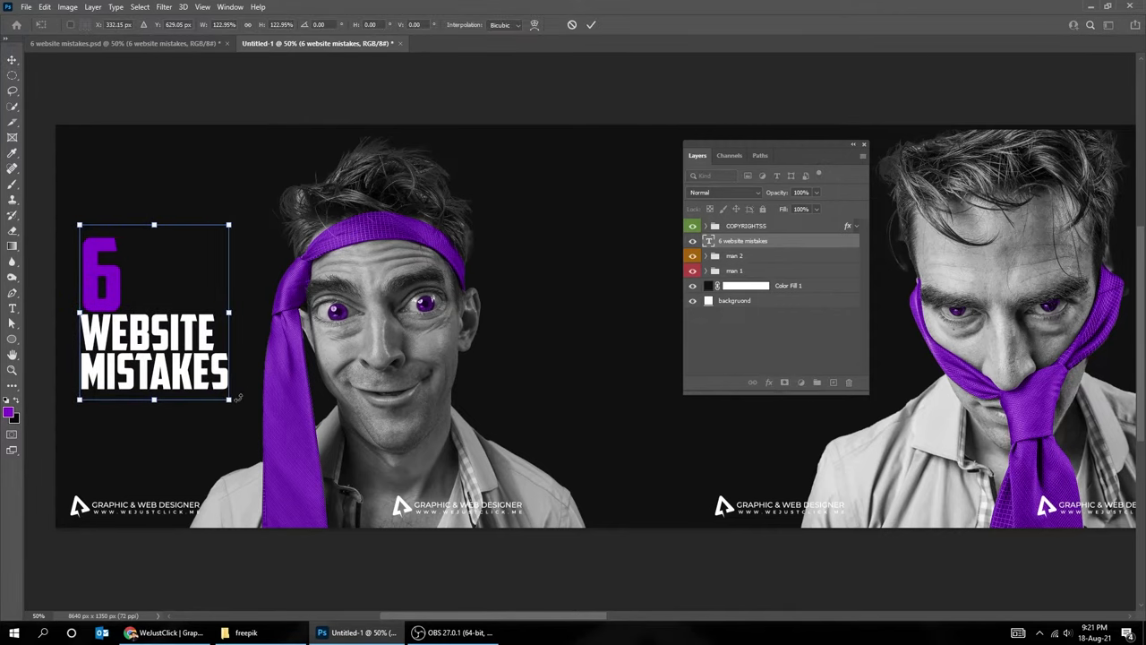
pyautogui.press('Return')
pyautogui.hotkey('ctrl', ';')
pyautogui.moveTo(157, 372); pyautogui.dragTo(150, 364)
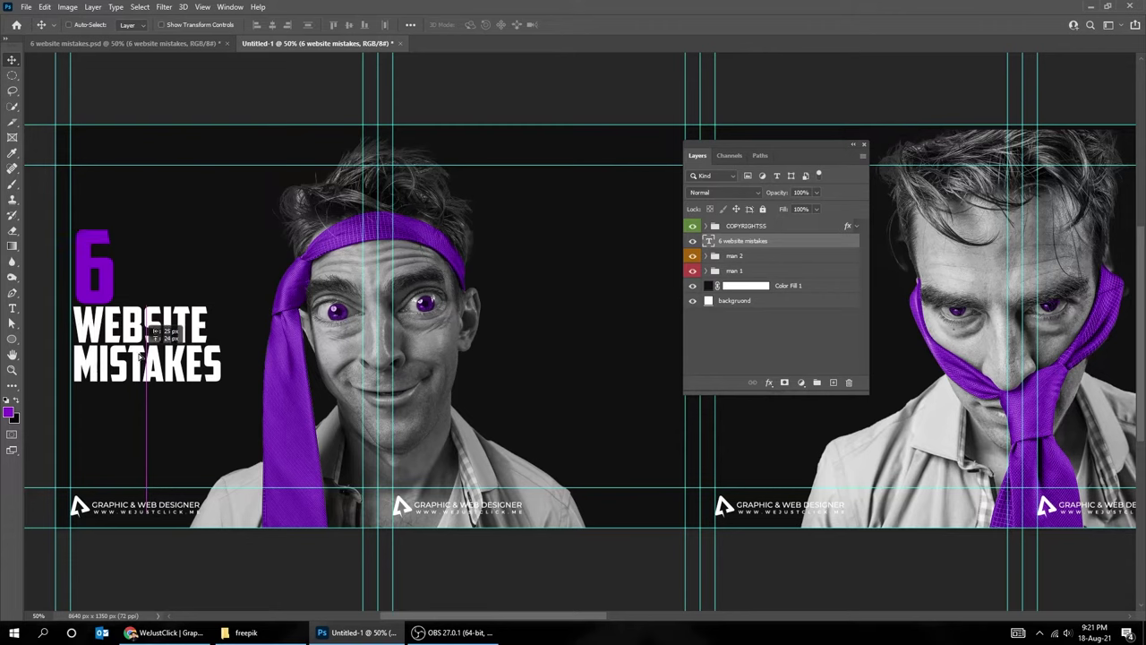
pyautogui.hotkey('ctrl', 't')
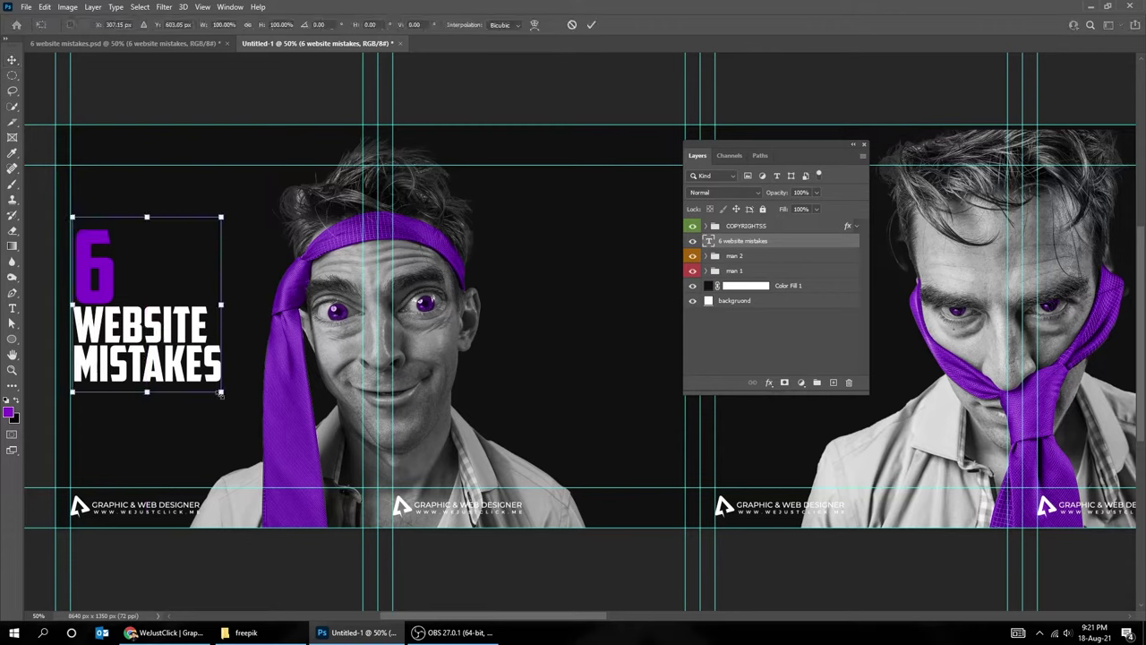
pyautogui.moveTo(221, 392); pyautogui.dragTo(242, 430)
pyautogui.press('Return')
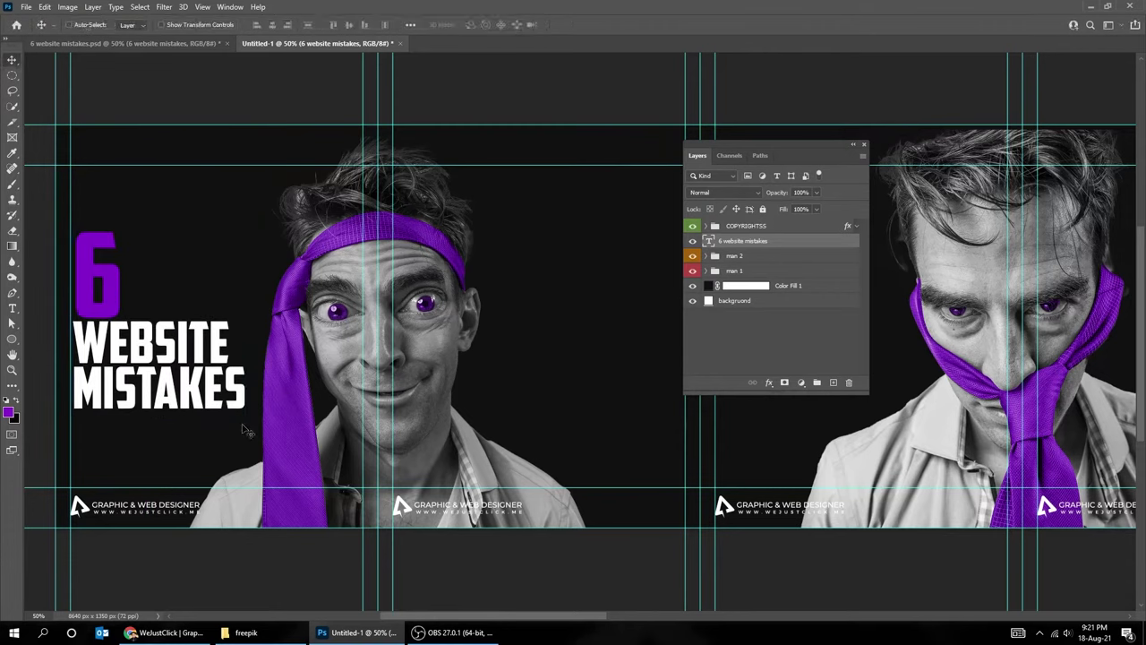
pyautogui.moveTo(159, 380); pyautogui.dragTo(148, 349)
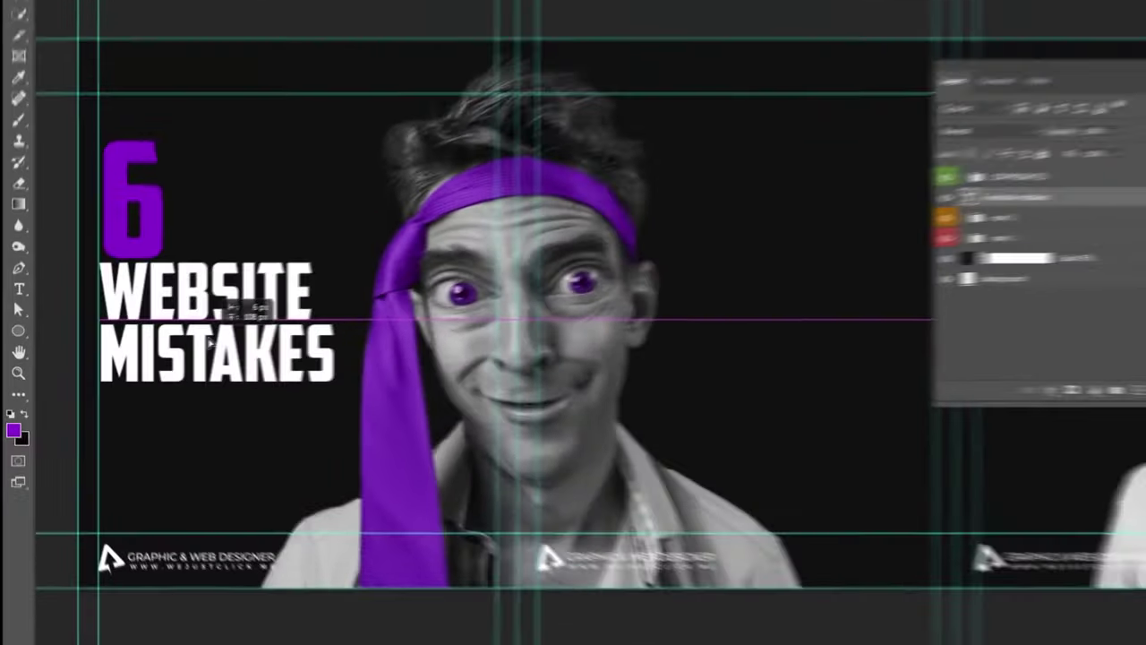
# Step: Review the headline in the Character settings, then close them and hide the guides
pyautogui.press('t')
pyautogui.click(228, 357)
pyautogui.hotkey('ctrl', 't')
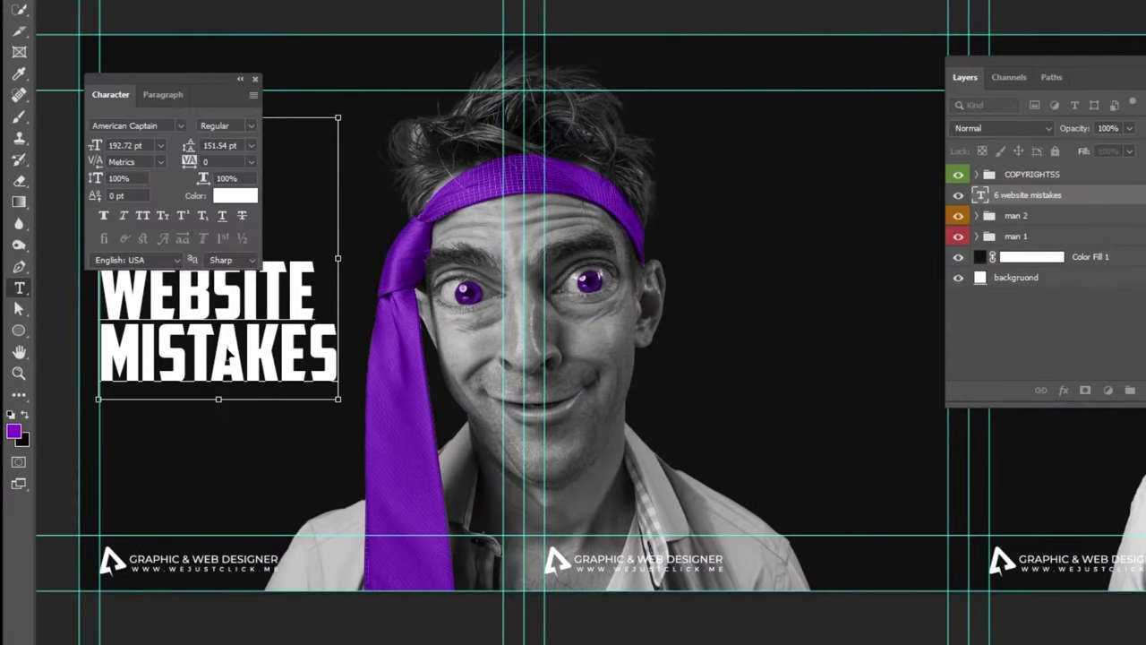
pyautogui.click(385, 355)
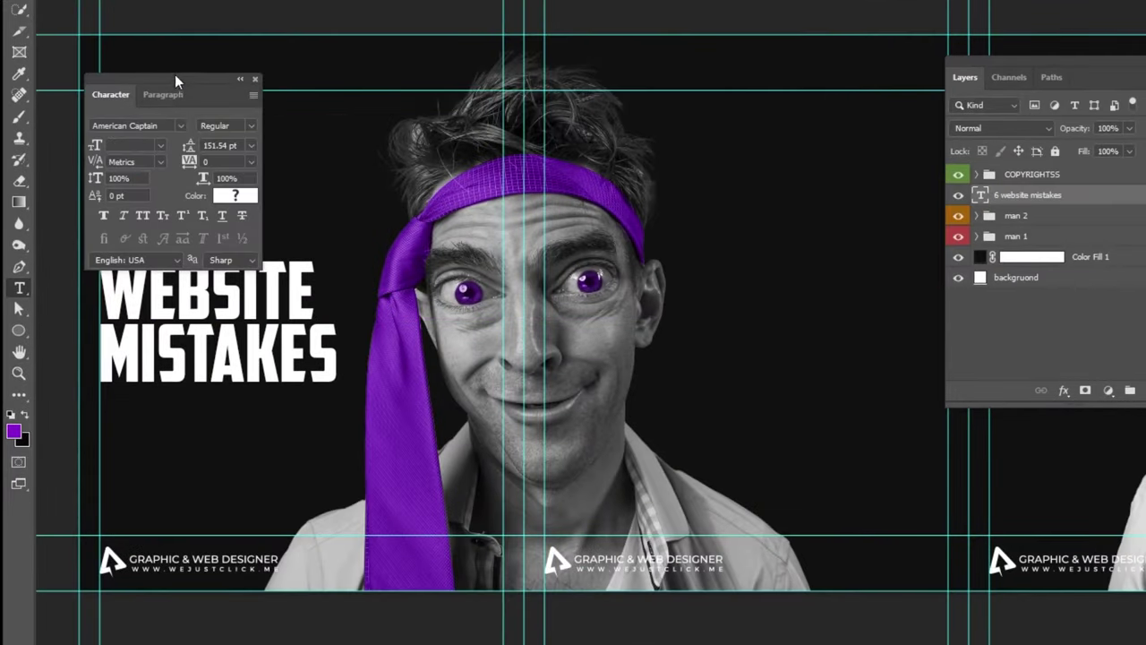
pyautogui.moveTo(174, 82); pyautogui.dragTo(464, 161)
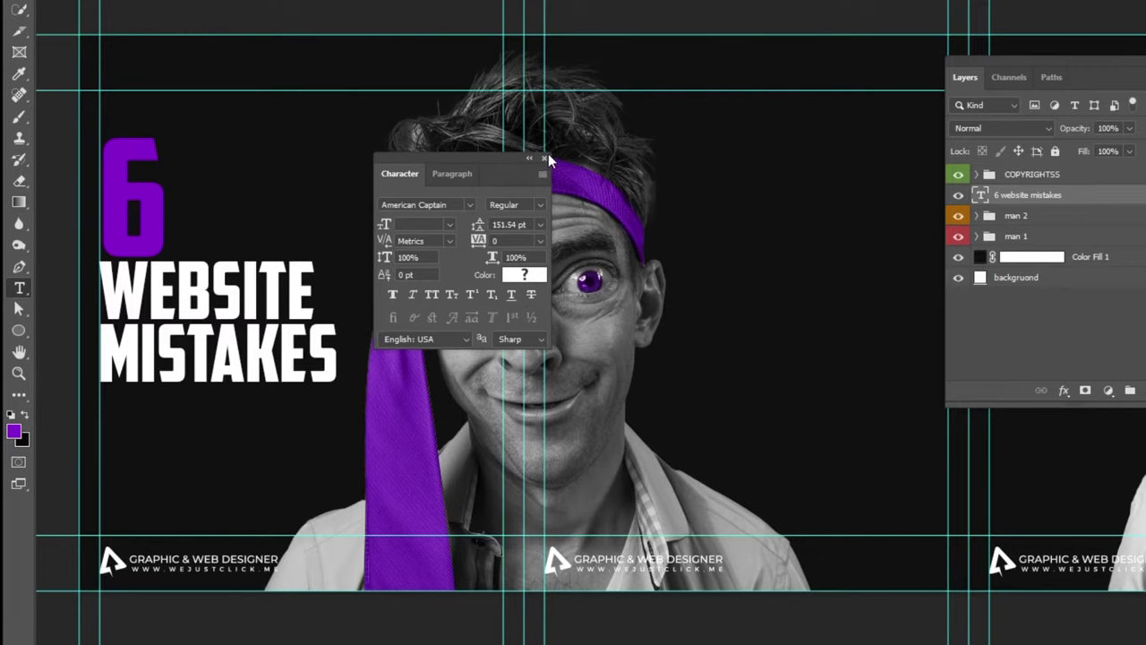
pyautogui.click(544, 161)
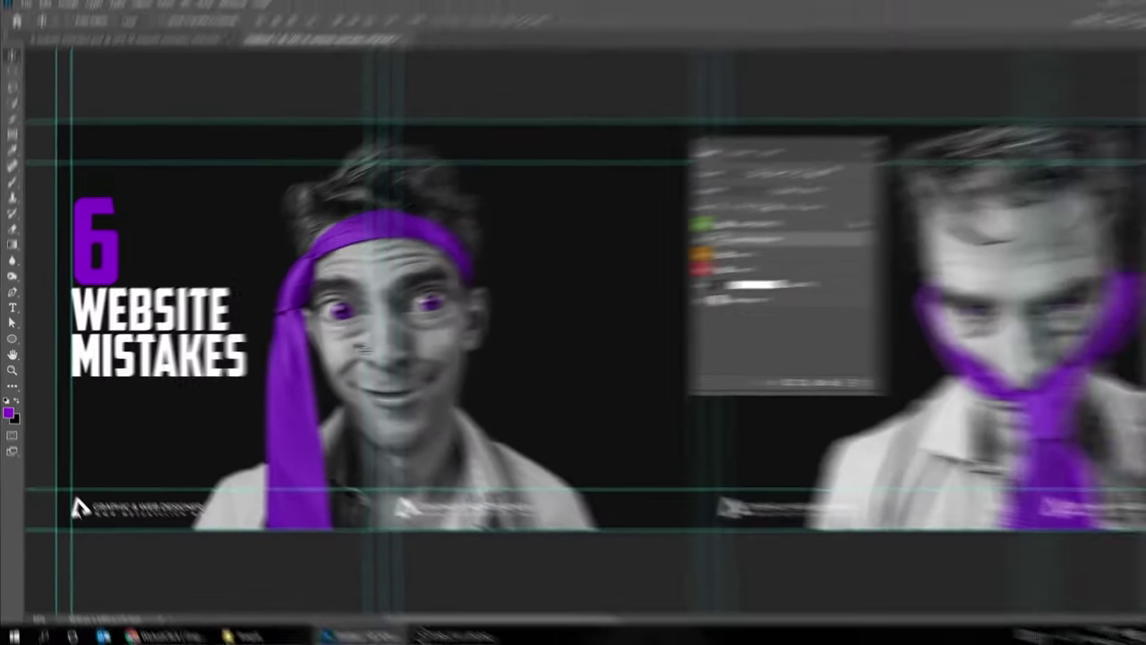
pyautogui.hotkey('ctrl', ';')
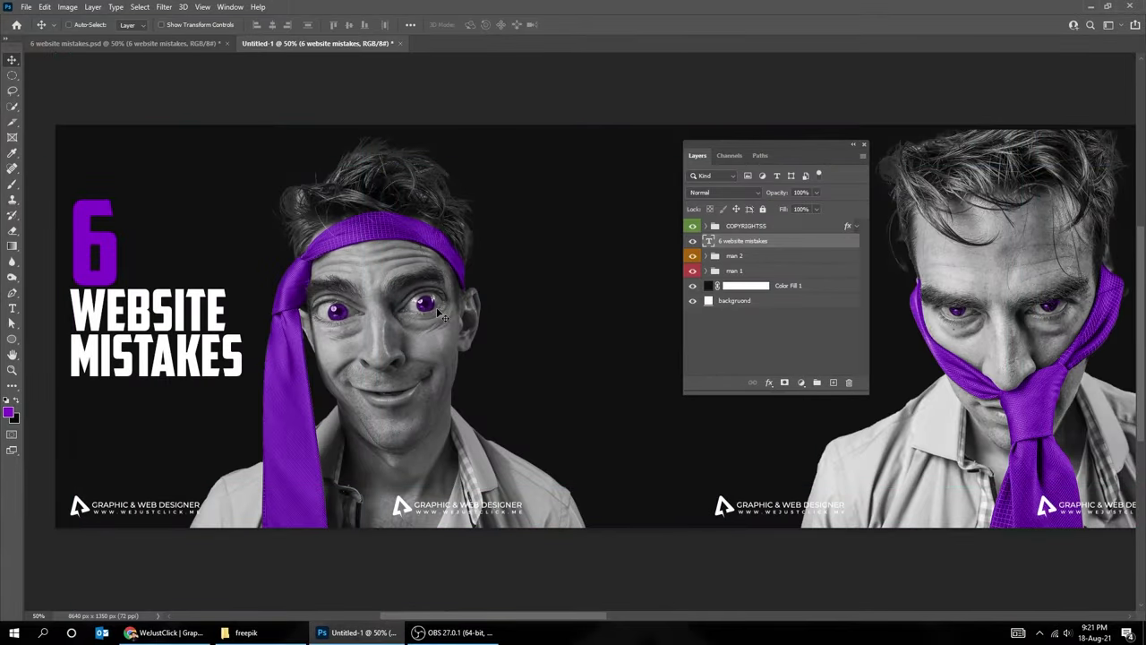
# Step: Check the dark background fill colour, leaving it unchanged, and hide the workspace panels
pyautogui.hscroll(1, 502, 325)
pyautogui.doubleClick(712, 286)
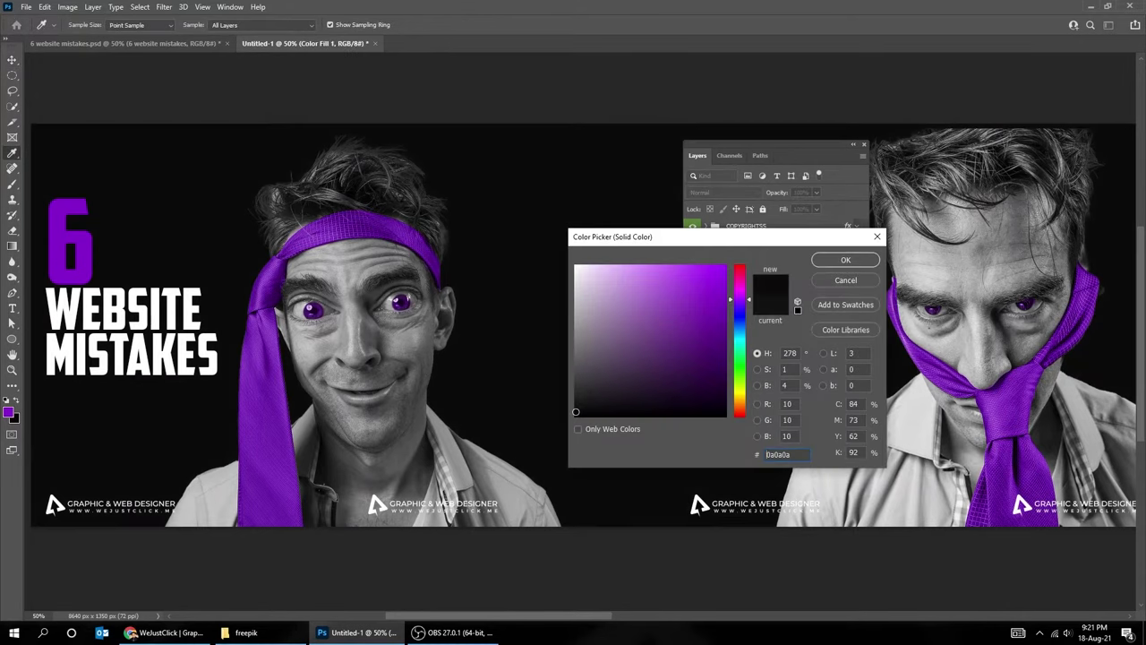
pyautogui.click(836, 261)
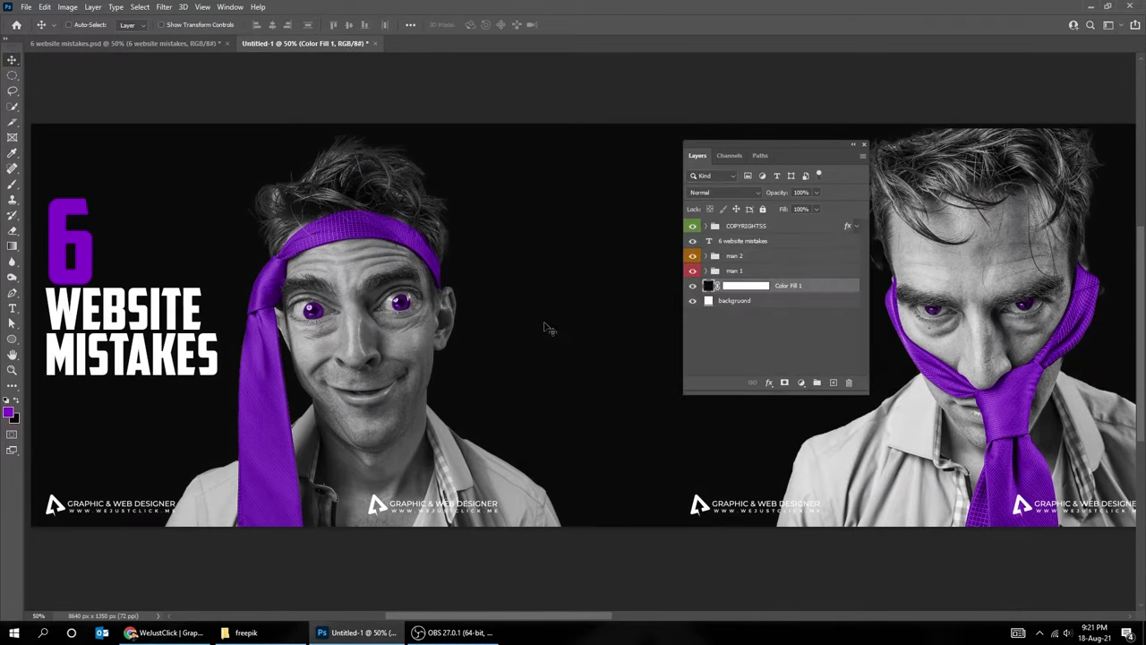
pyautogui.press('Tab')
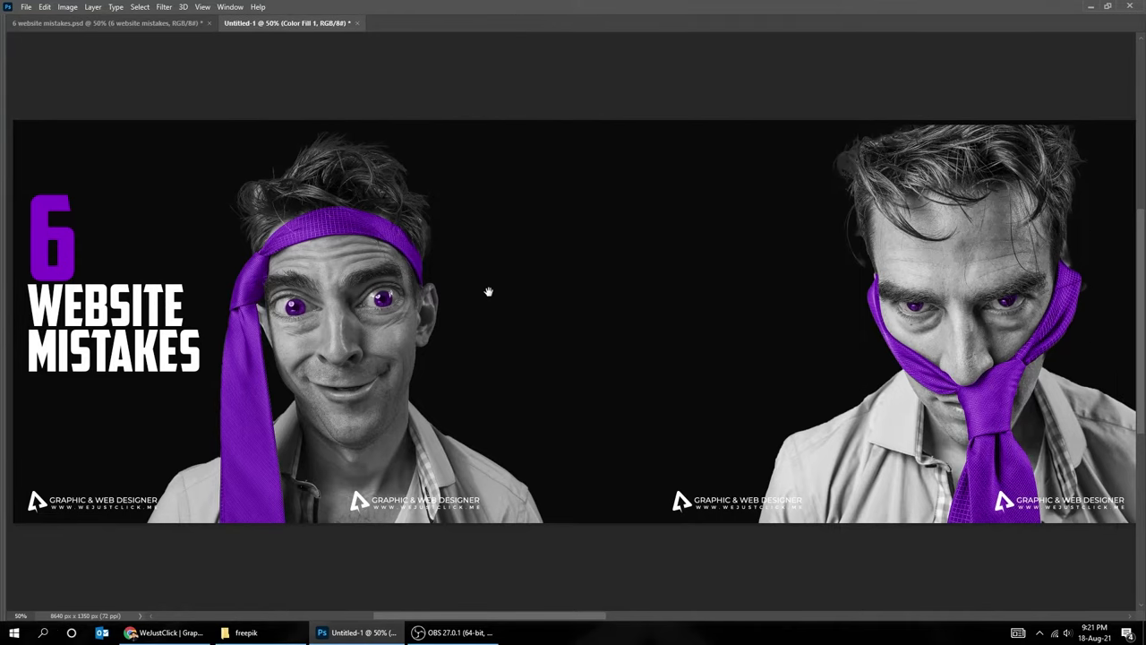
pyautogui.moveTo(511, 305); pyautogui.dragTo(568, 280)
# Step: Drag the THAT HURT YOUR BUSINESS layer from 6 website mistakes.psd into the carousel
pyautogui.click(103, 23)
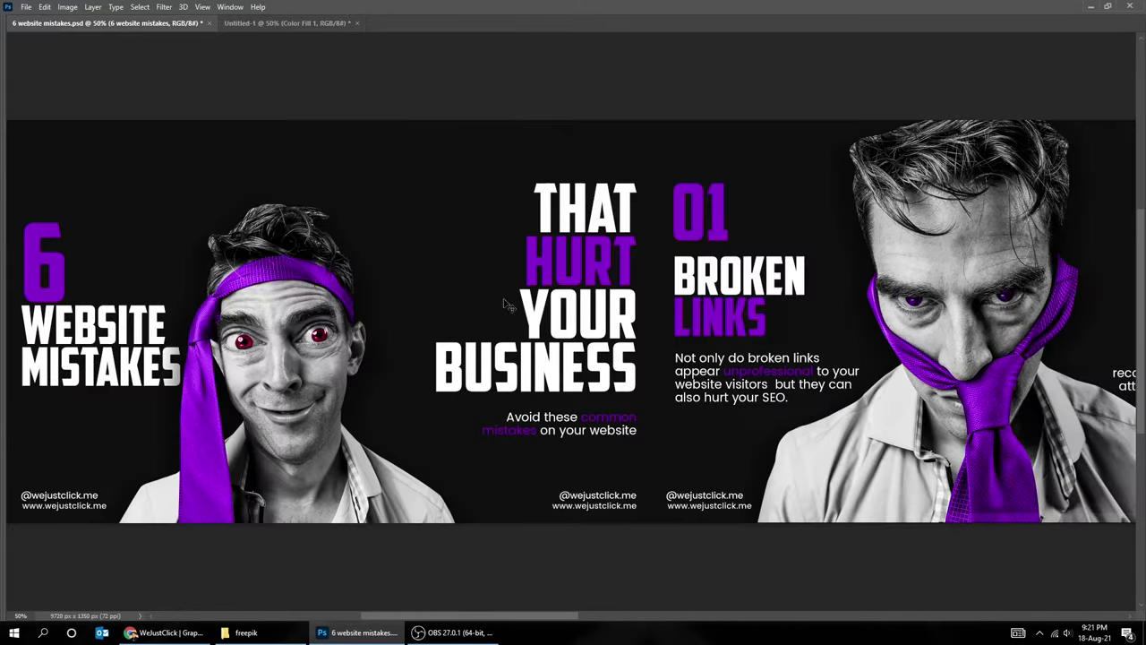
pyautogui.hscroll(3, 484, 300)
pyautogui.rightClick(451, 254)
pyautogui.click(475, 251)
pyautogui.moveTo(449, 236)
pyautogui.mouseDown()
pyautogui.moveTo(324, 58)
pyautogui.moveTo(321, 26)
pyautogui.mouseUp()
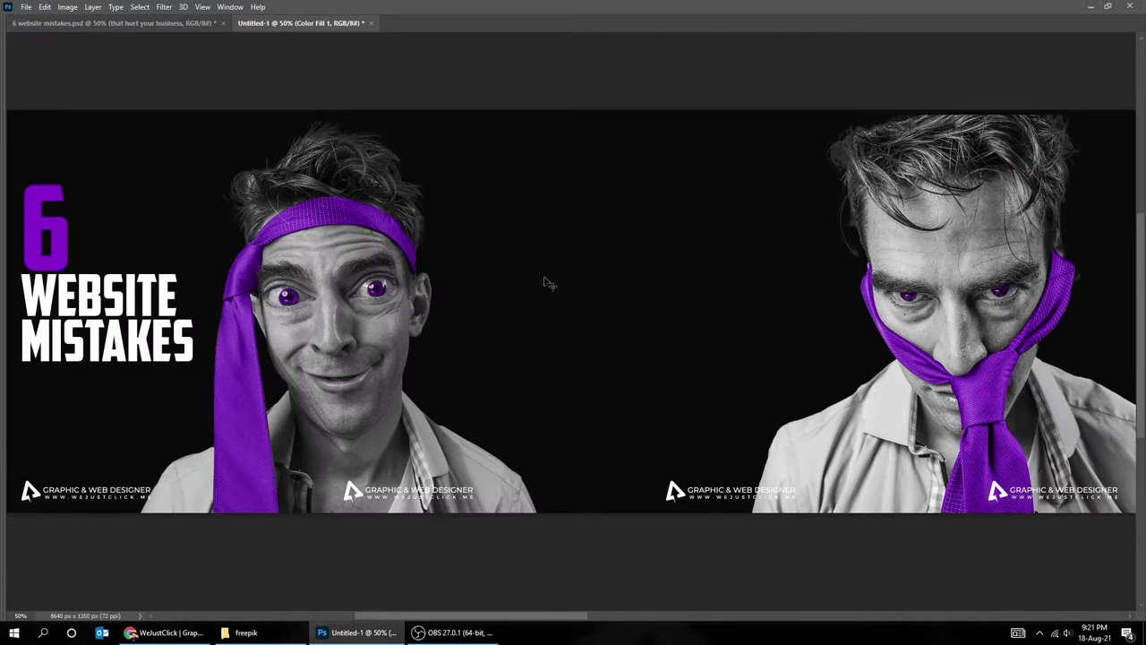
pyautogui.moveTo(543, 278)
pyautogui.mouseDown()
pyautogui.moveTo(555, 309)
pyautogui.moveTo(542, 307)
pyautogui.mouseUp()
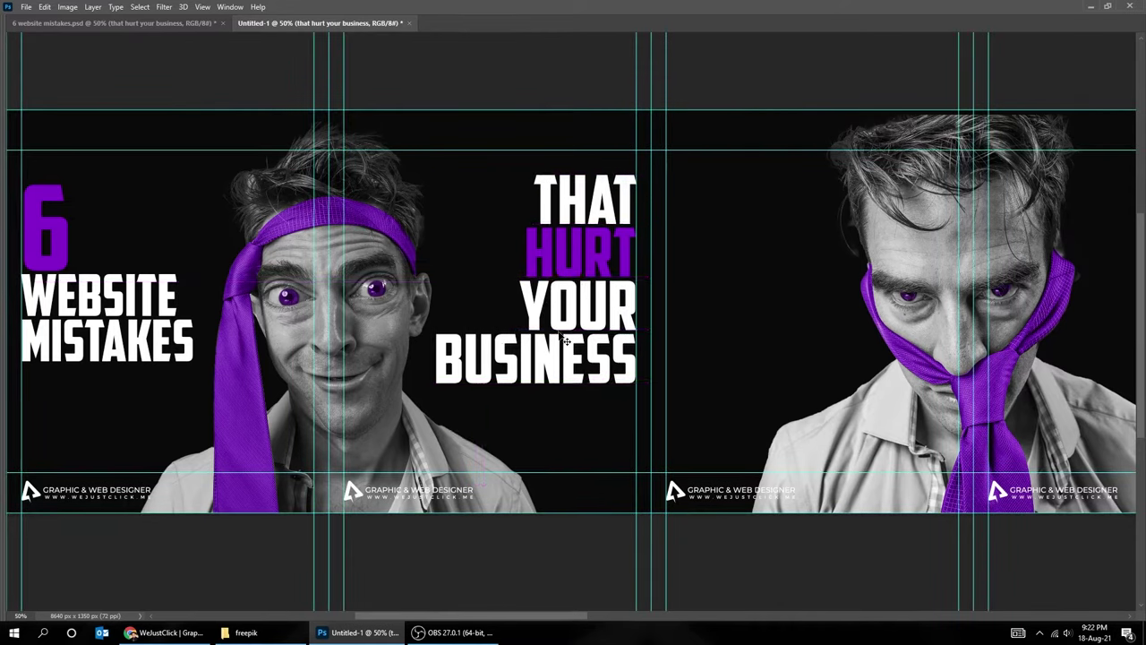
# Step: Drag the 'Avoid these common mistakes' tagline into the carousel under THAT HURT YOUR BUSINESS
pyautogui.click(189, 24)
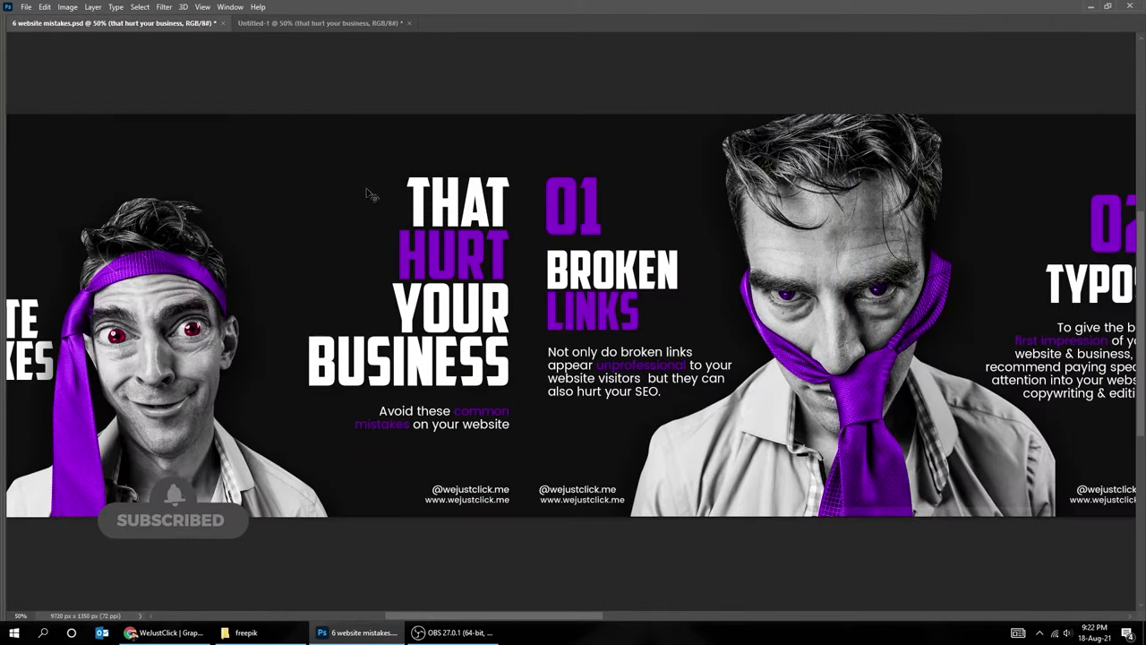
pyautogui.rightClick(404, 416)
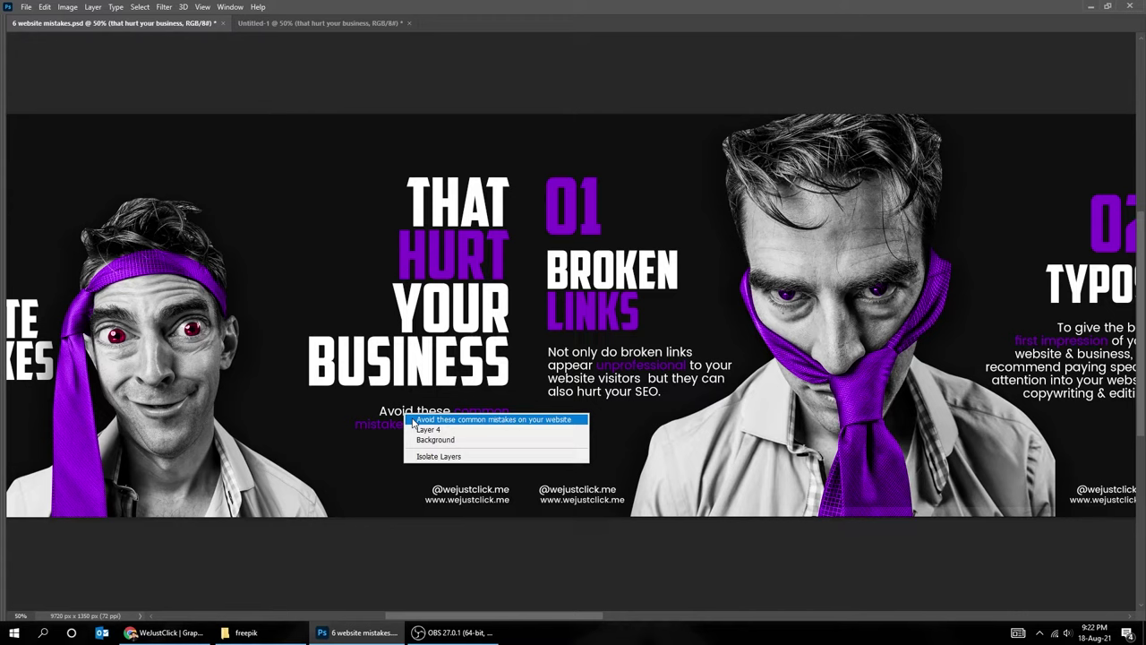
pyautogui.click(492, 419)
pyautogui.moveTo(444, 421)
pyautogui.mouseDown()
pyautogui.moveTo(319, 41)
pyautogui.moveTo(344, 80)
pyautogui.mouseUp()
pyautogui.moveTo(506, 420); pyautogui.dragTo(584, 431)
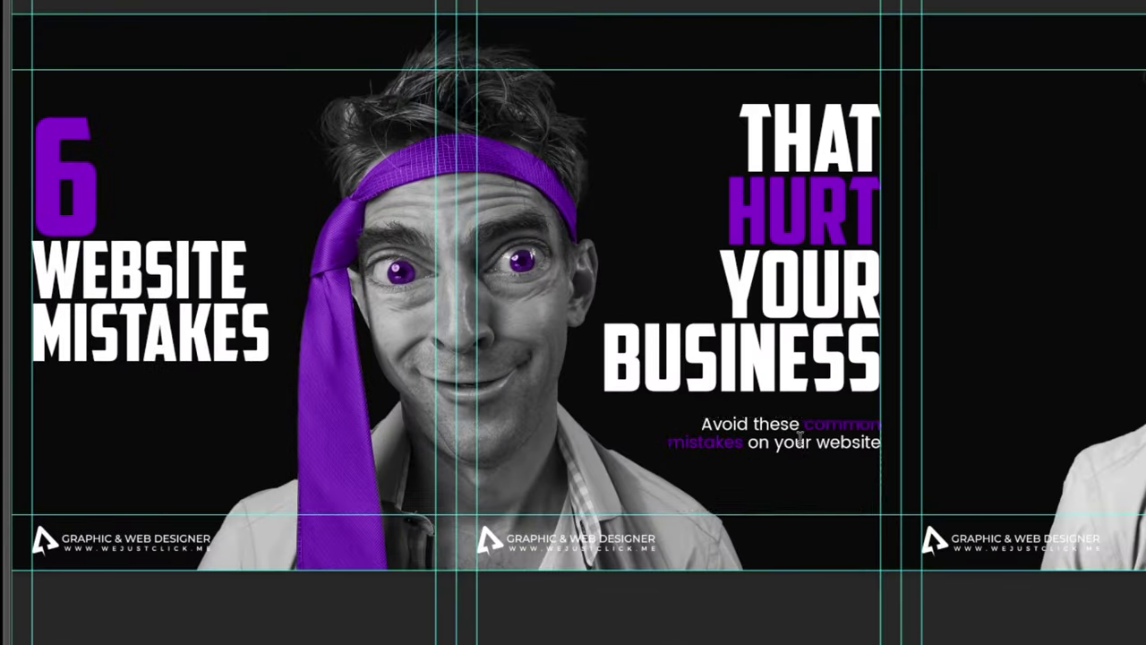
# Step: Colour the words 'common mistakes' purple #8403cc and zoom out to the whole banner
pyautogui.hotkey('ctrl', 't')
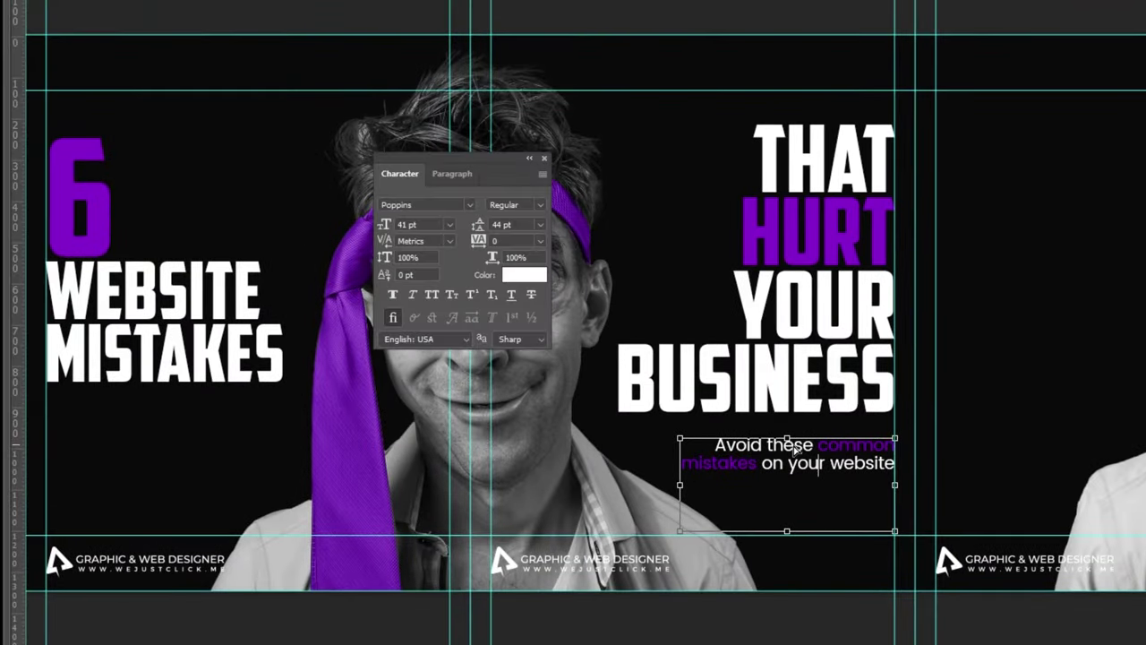
pyautogui.hotkey('ctrl', 'Return')
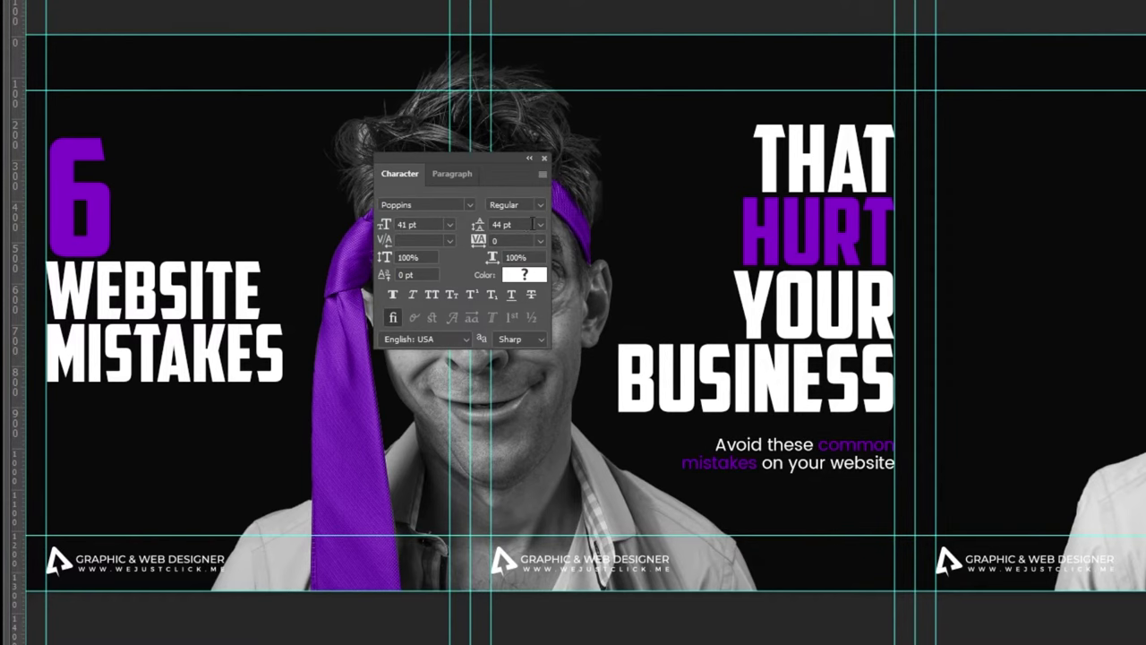
pyautogui.scroll(1, 849, 467)
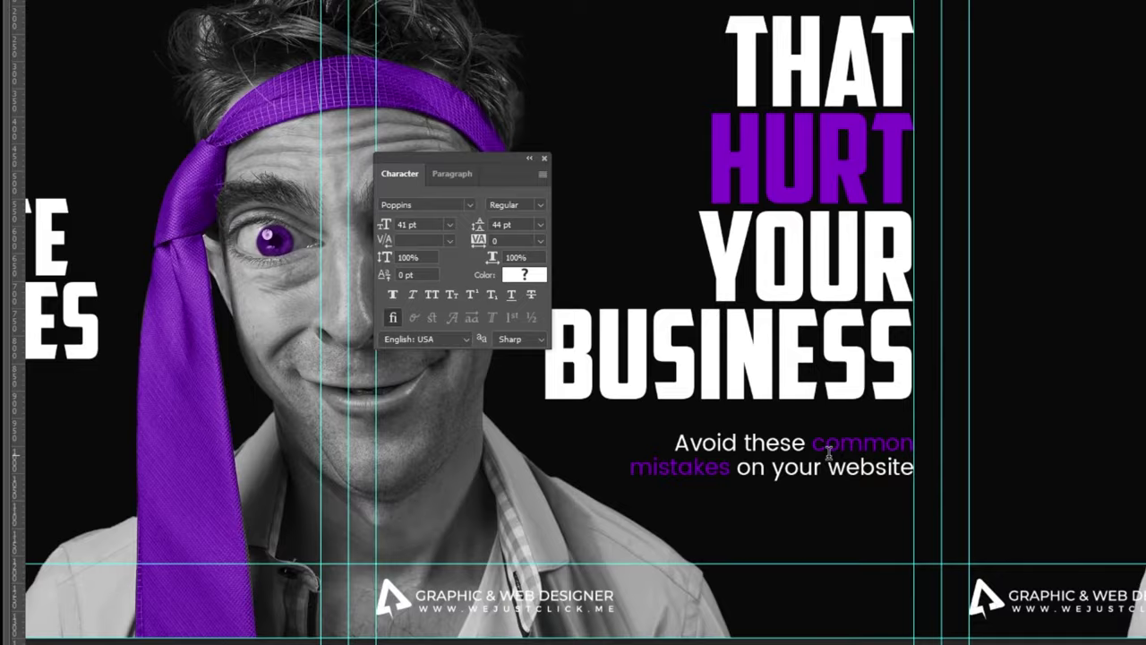
pyautogui.scroll(1, 824, 443)
pyautogui.moveTo(806, 436); pyautogui.dragTo(681, 478)
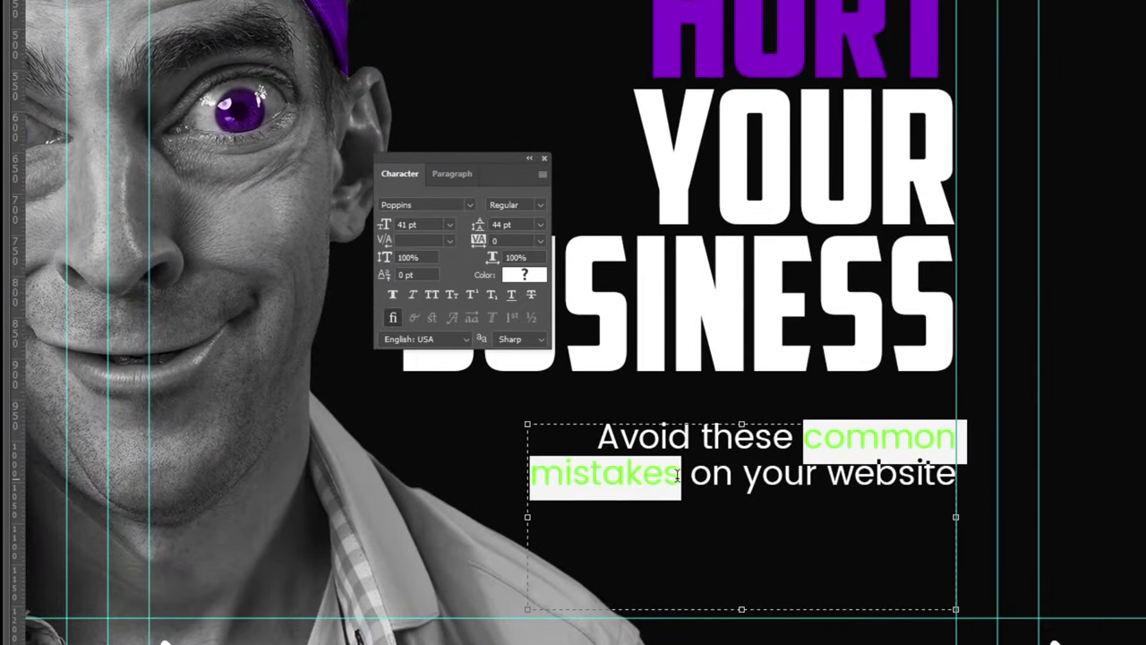
pyautogui.click(524, 274)
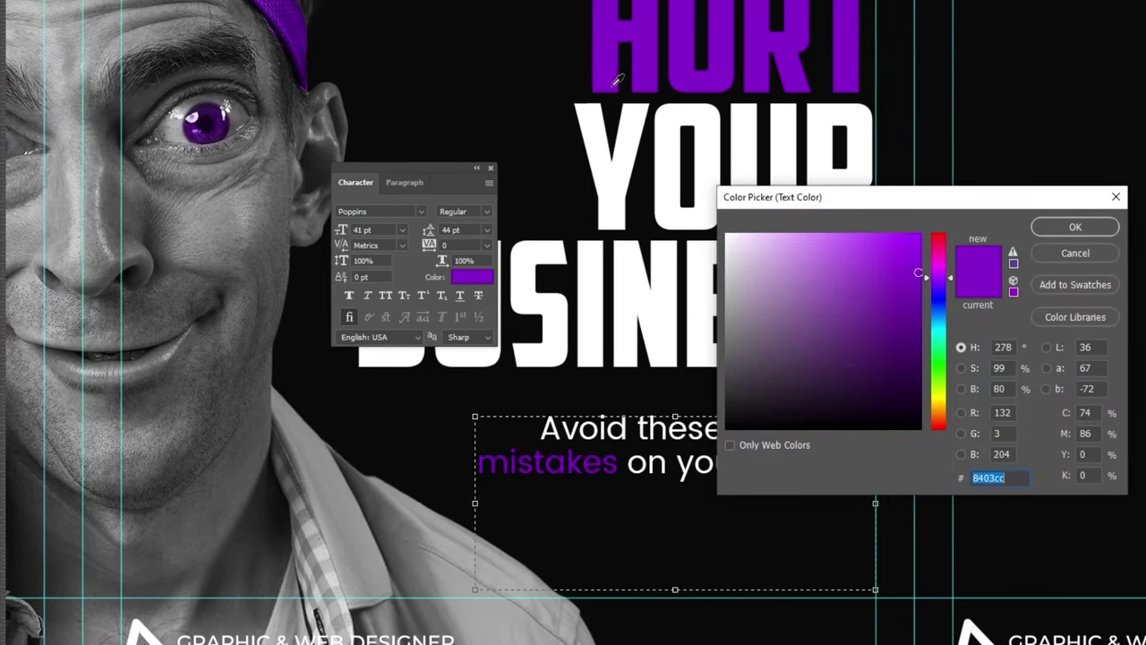
pyautogui.click(1071, 227)
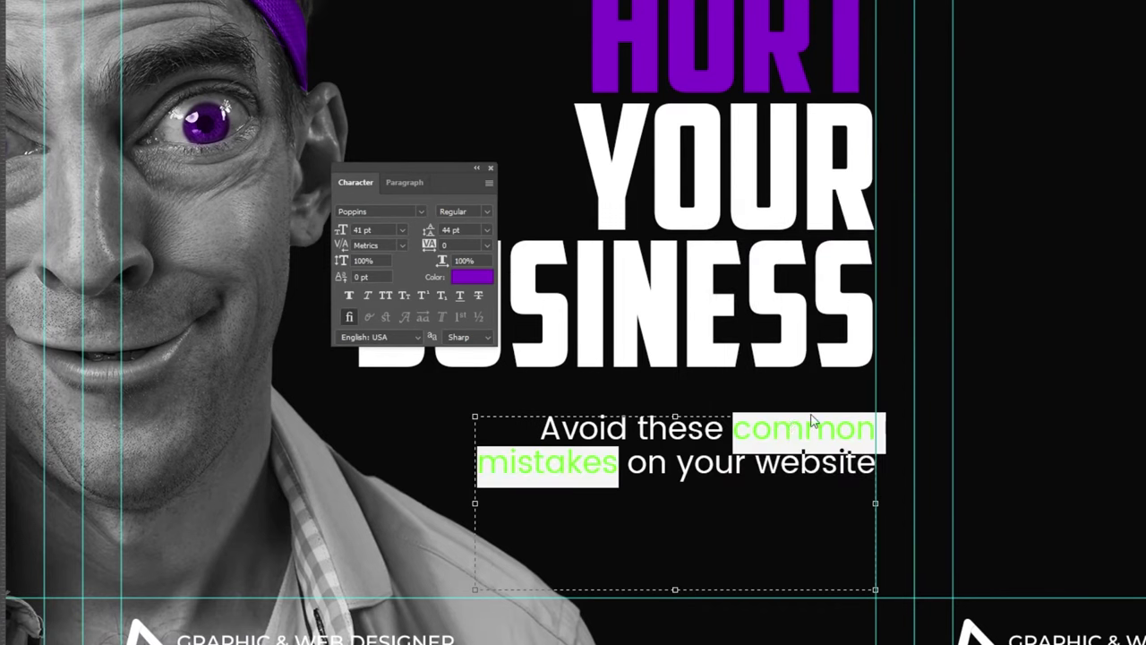
pyautogui.click(731, 454)
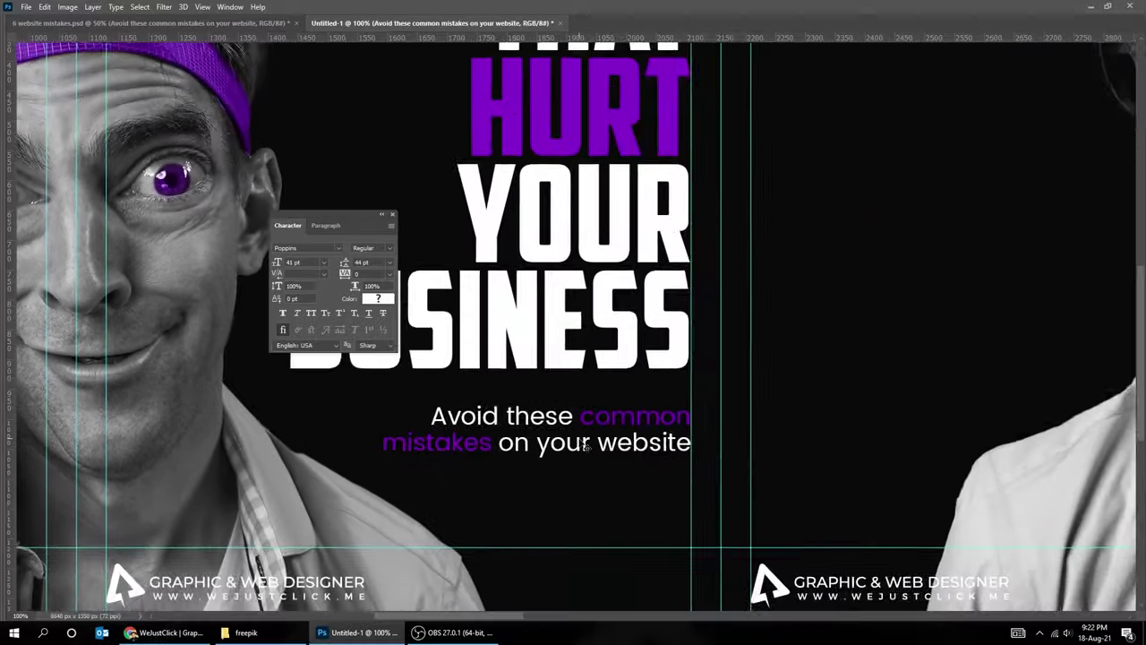
pyautogui.hotkey('ctrl', '-')
pyautogui.hotkey('ctrl', '-')
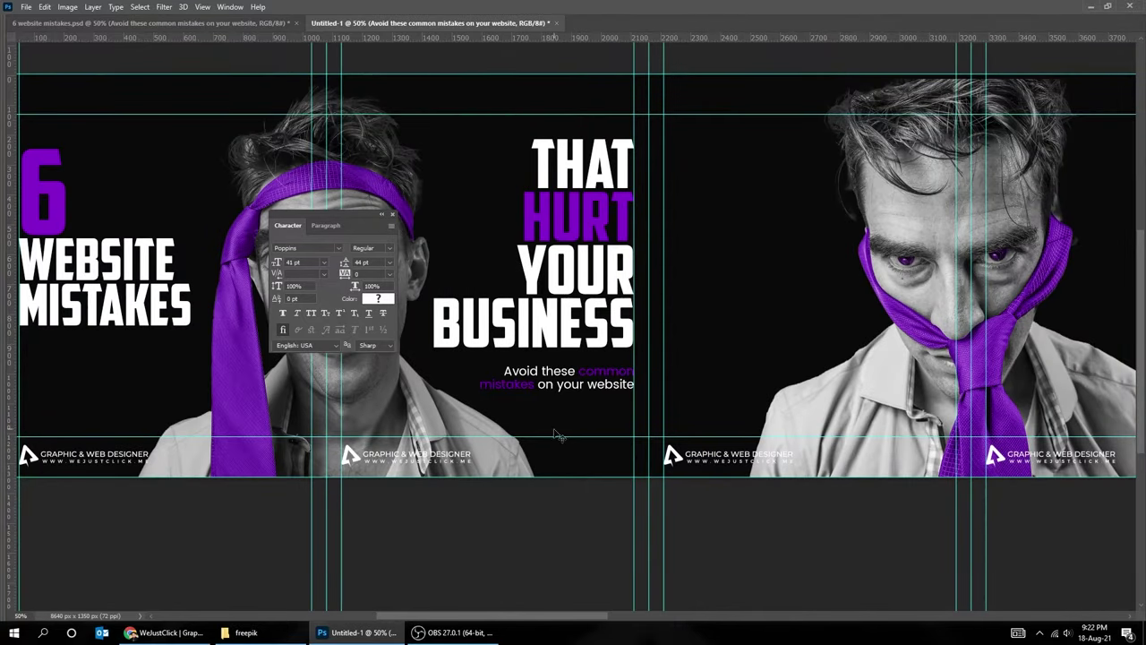
# Step: Drag the 01 BROKEN LINKS text group into the carousel beside THAT HURT YOUR BUSINESS
pyautogui.click(392, 217)
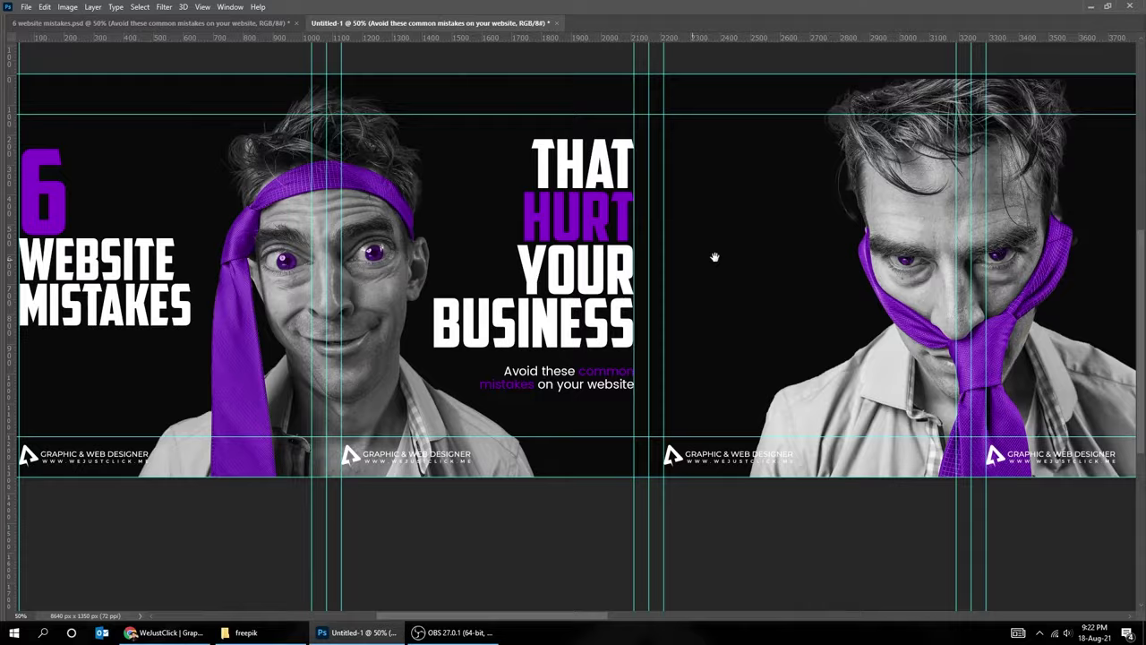
pyautogui.hscroll(6, 535, 254)
pyautogui.click(205, 24)
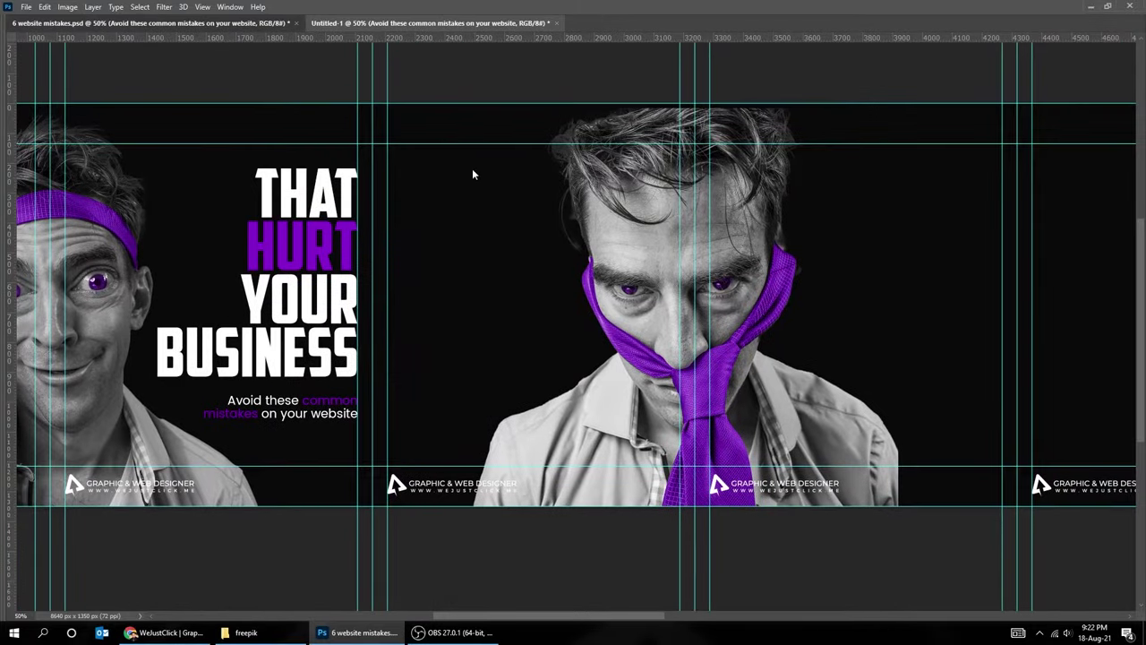
pyautogui.hscroll(3, 650, 295)
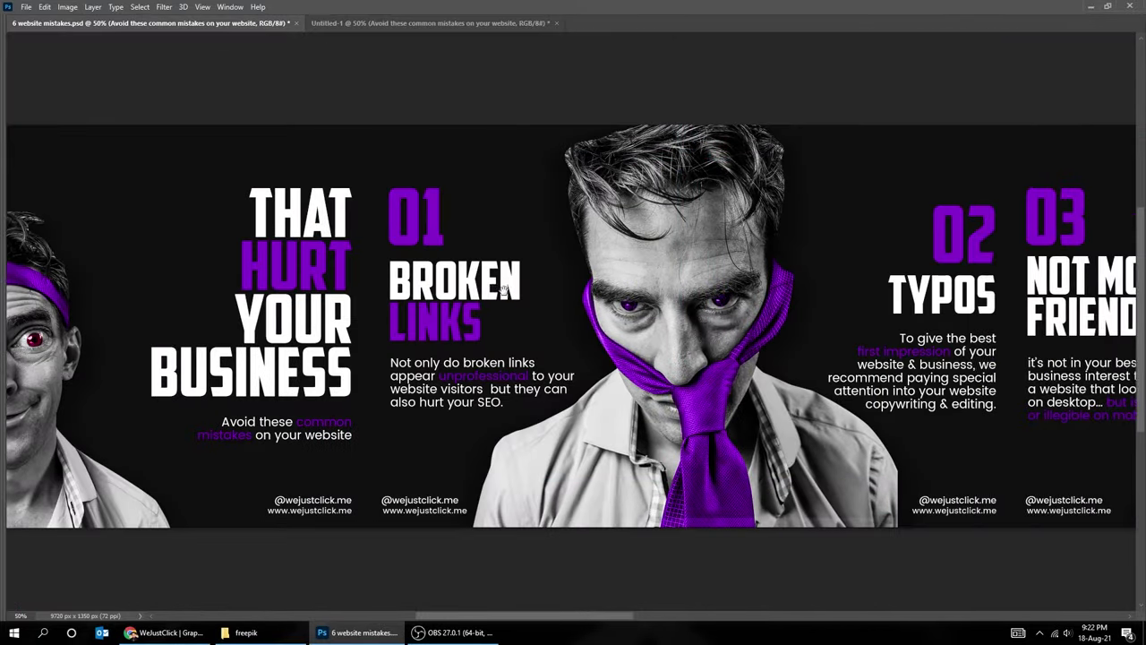
pyautogui.rightClick(415, 236)
pyautogui.click(435, 269)
pyautogui.rightClick(423, 274)
pyautogui.click(462, 283)
pyautogui.rightClick(426, 368)
pyautogui.click(443, 367)
pyautogui.moveTo(452, 304)
pyautogui.mouseDown()
pyautogui.moveTo(352, 34)
pyautogui.moveTo(464, 194)
pyautogui.mouseUp()
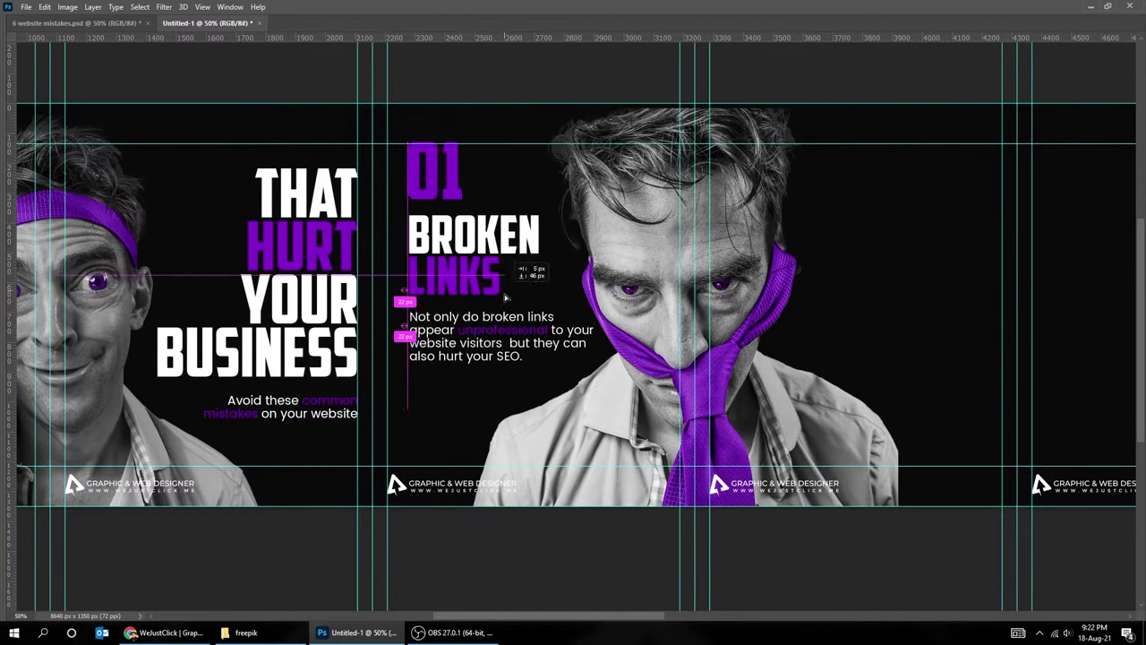
pyautogui.moveTo(504, 268); pyautogui.dragTo(491, 304)
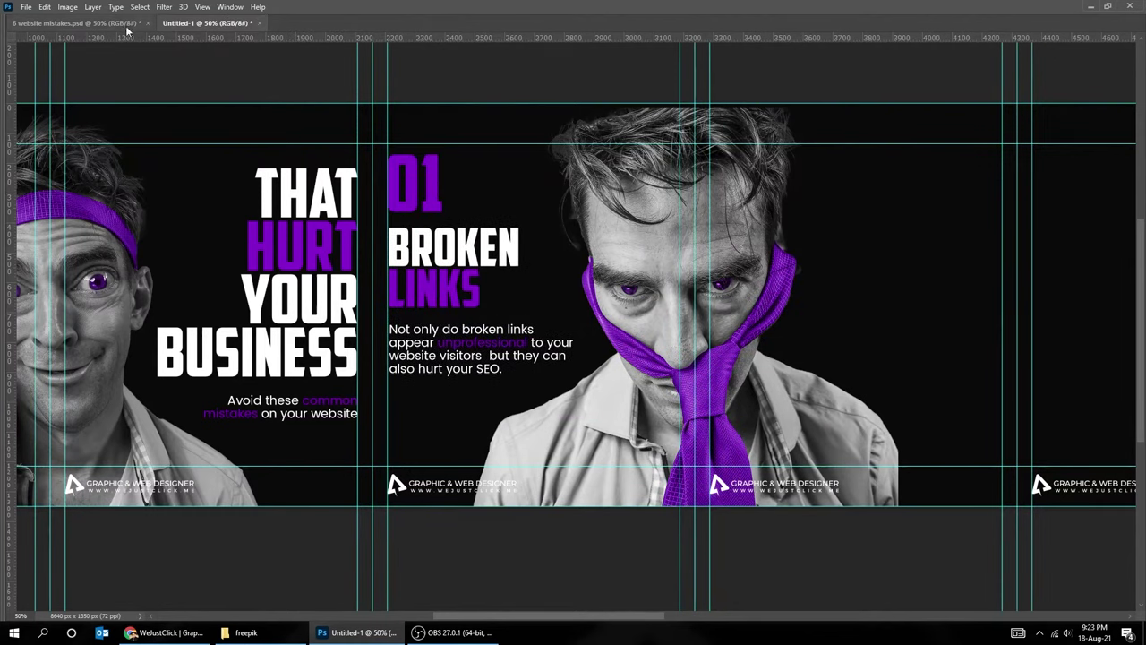
# Step: Drag the 02 TYPOS text group from 6 website mistakes.psd into the carousel
pyautogui.click(76, 23)
pyautogui.hscroll(3, 596, 260)
pyautogui.moveTo(596, 259); pyautogui.dragTo(248, 25)
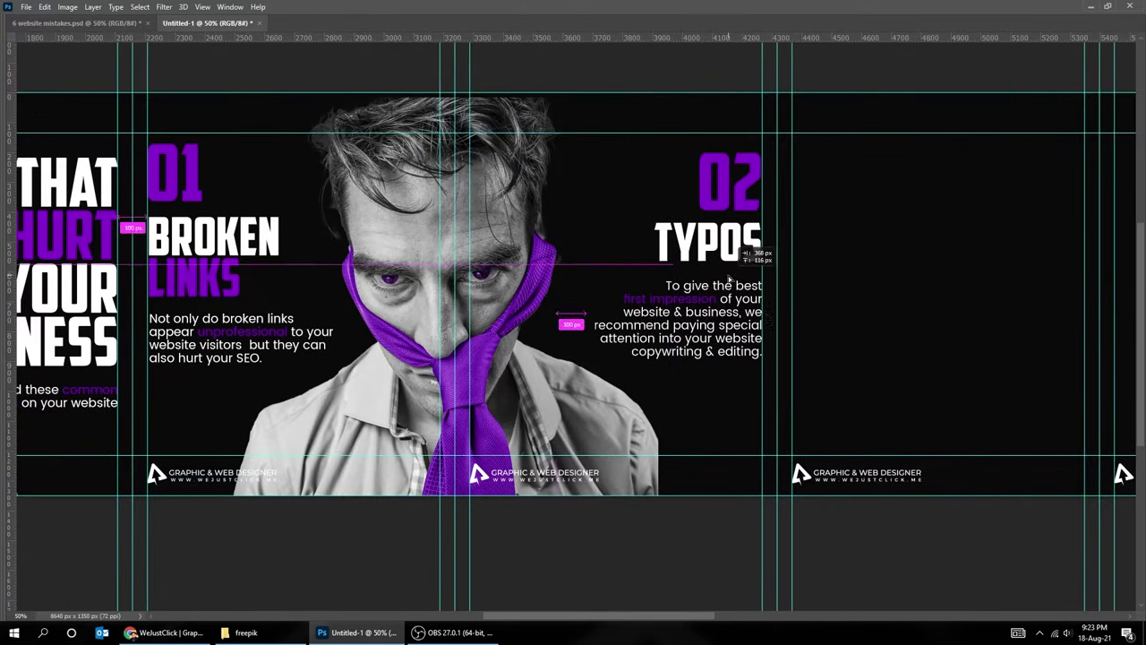
pyautogui.moveTo(248, 25); pyautogui.dragTo(617, 321)
pyautogui.click(76, 22)
pyautogui.rightClick(446, 216)
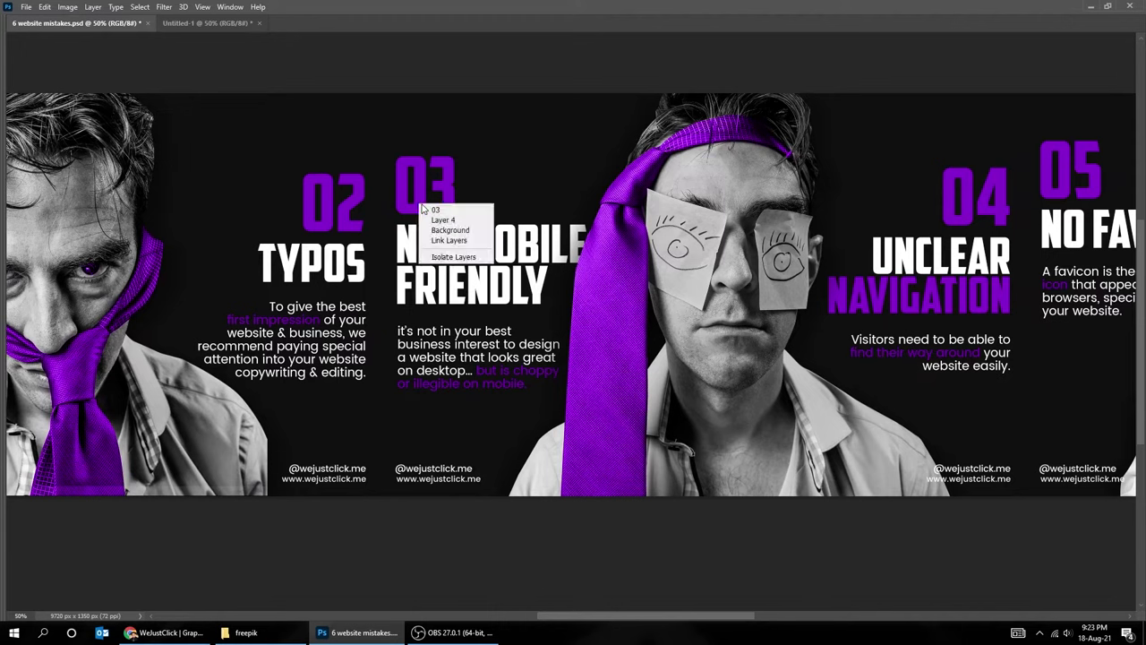
# Step: Drag the 03 NOT MOBILE FRIENDLY group into the carousel, aligned beside 02 TYPOS
pyautogui.moveTo(400, 215)
pyautogui.mouseDown()
pyautogui.moveTo(281, 103)
pyautogui.moveTo(222, 24)
pyautogui.mouseUp()
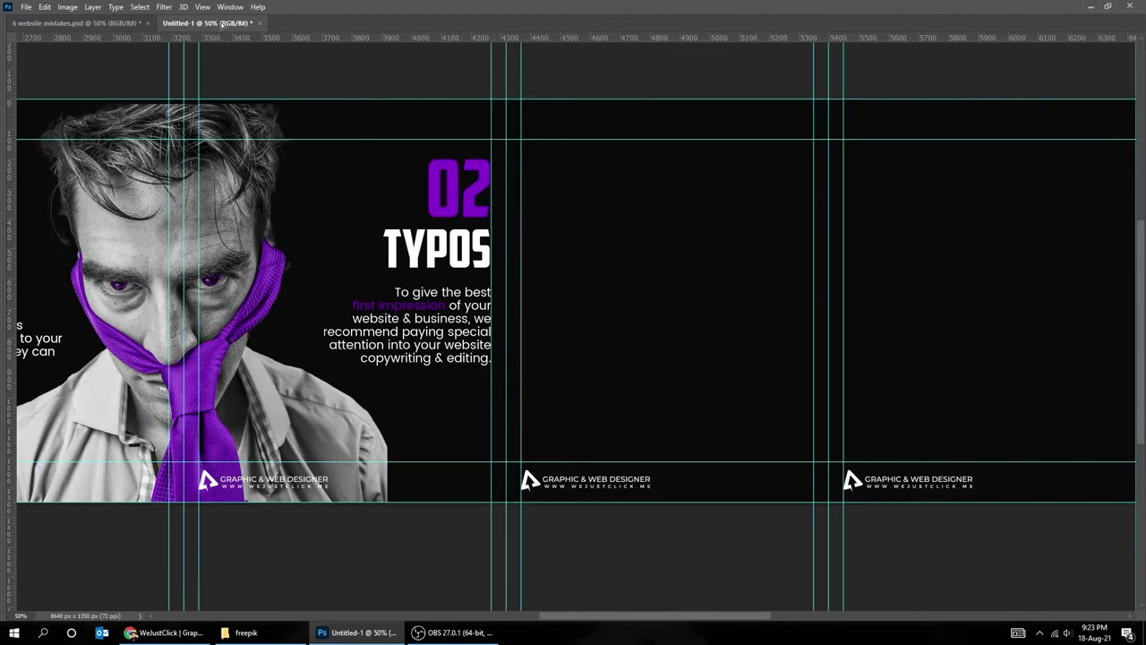
pyautogui.moveTo(609, 288); pyautogui.dragTo(632, 296)
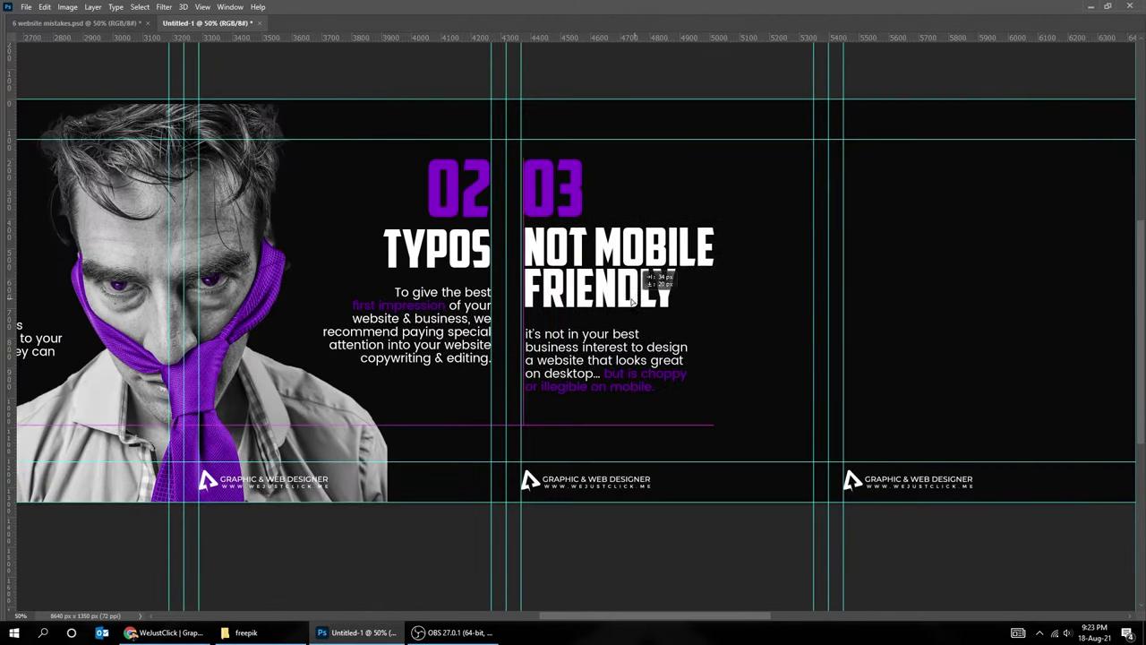
pyautogui.moveTo(632, 295); pyautogui.dragTo(629, 292)
pyautogui.hscroll(3, 673, 336)
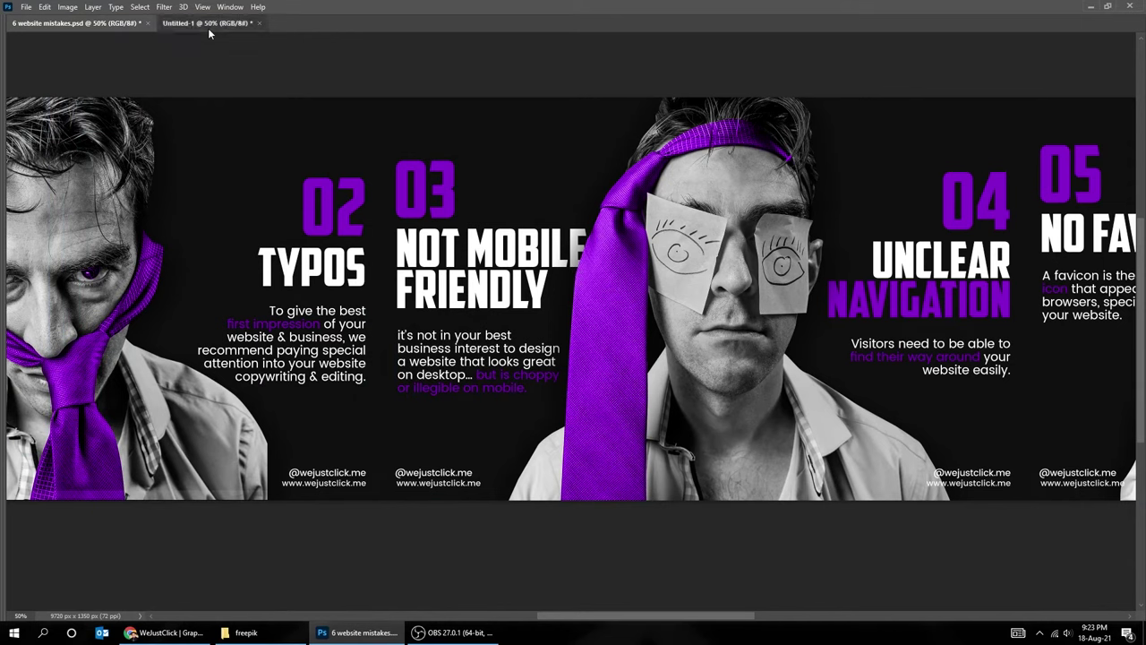
# Step: Drag freepik photo 3 from File Explorer onto the carousel canvas
pyautogui.click(207, 23)
pyautogui.hotkey('alt', 'Tab')
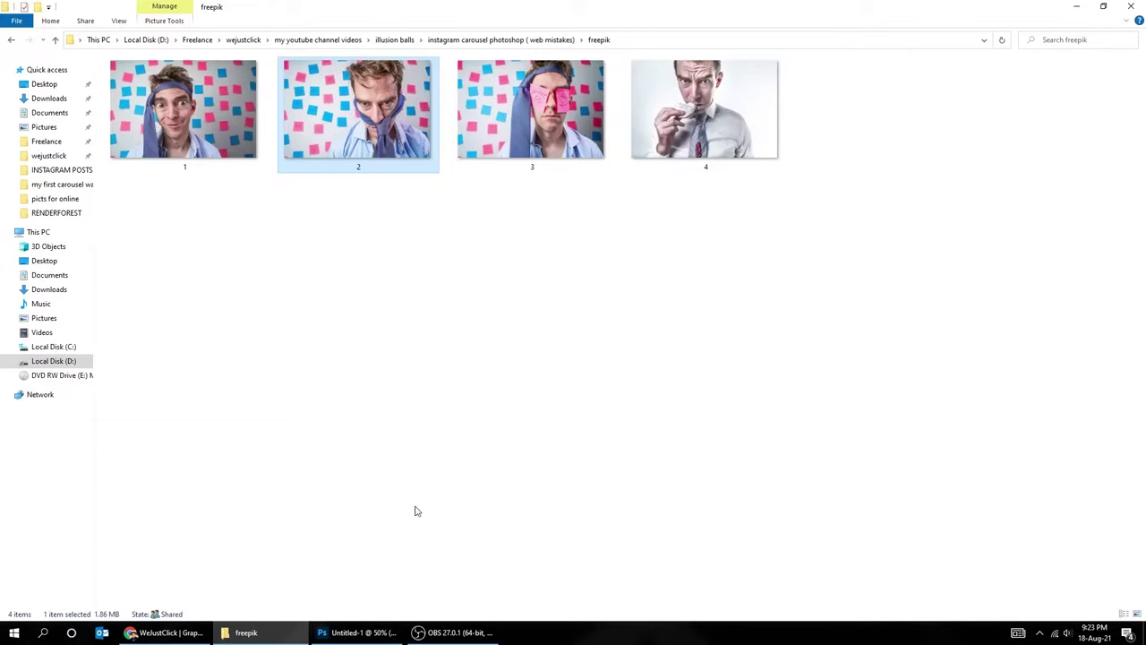
pyautogui.moveTo(596, 115); pyautogui.dragTo(381, 638)
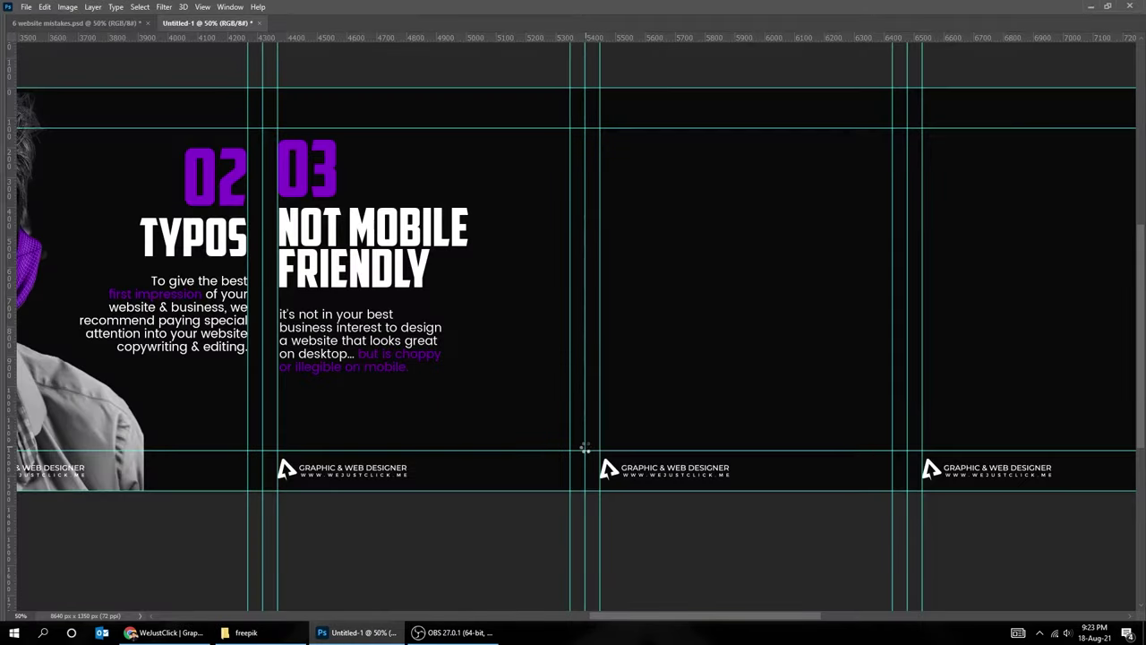
pyautogui.moveTo(381, 638); pyautogui.dragTo(587, 447)
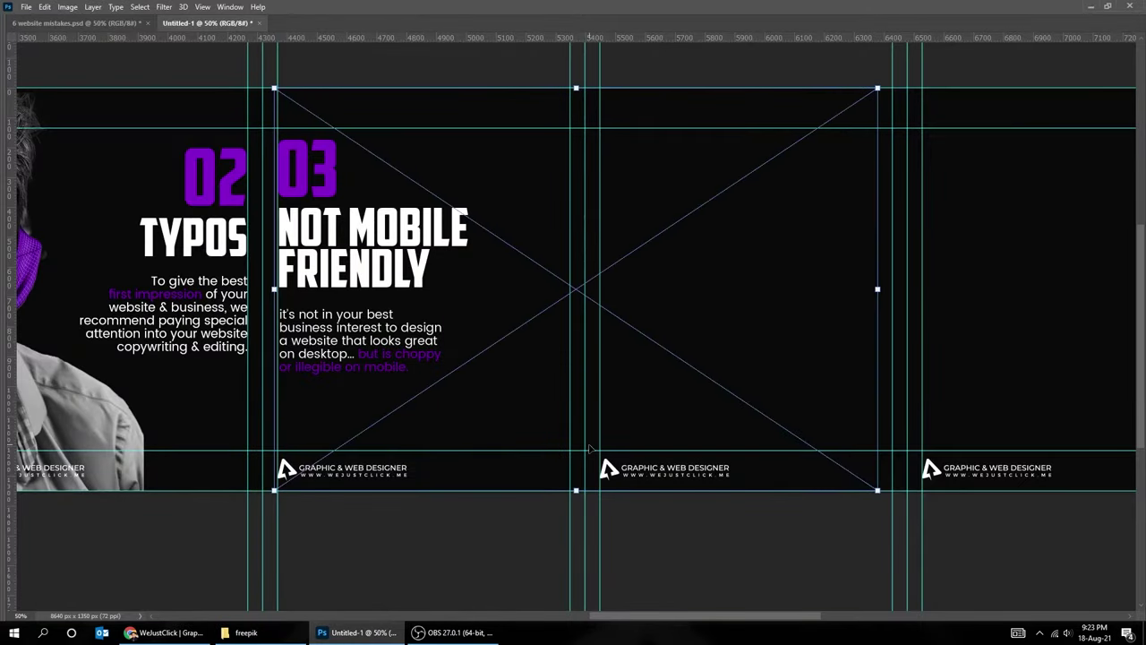
# Step: Position photo 3 beside the 03 text, commit it, and mask it to the man
pyautogui.moveTo(752, 326); pyautogui.dragTo(676, 326)
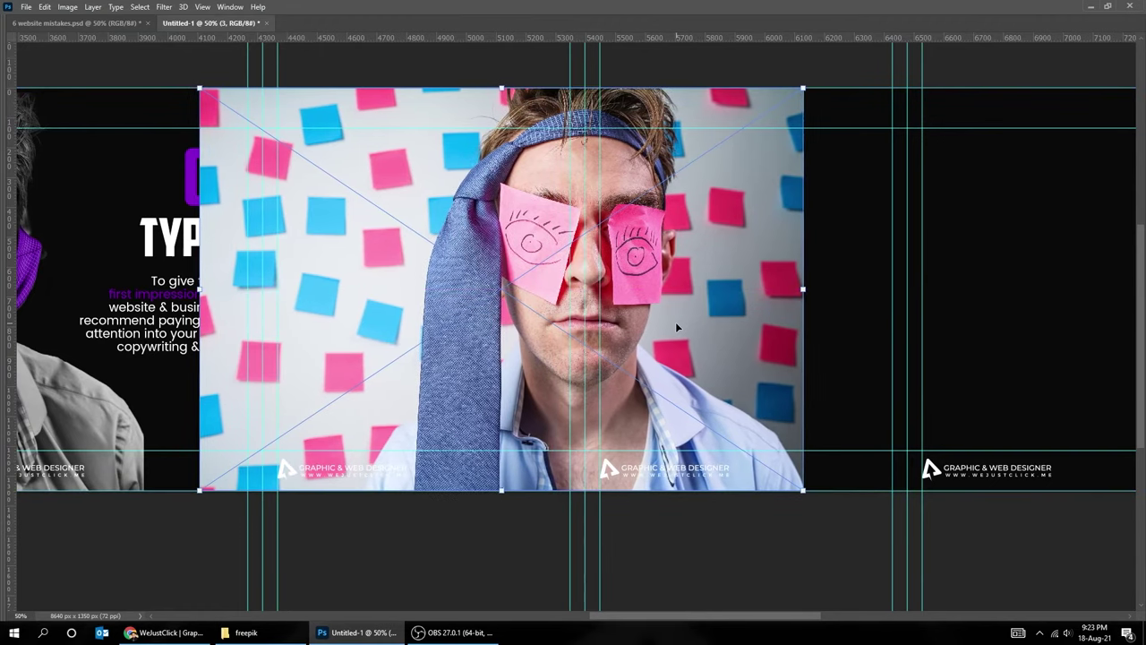
pyautogui.moveTo(678, 327); pyautogui.dragTo(723, 417)
pyautogui.press('Return')
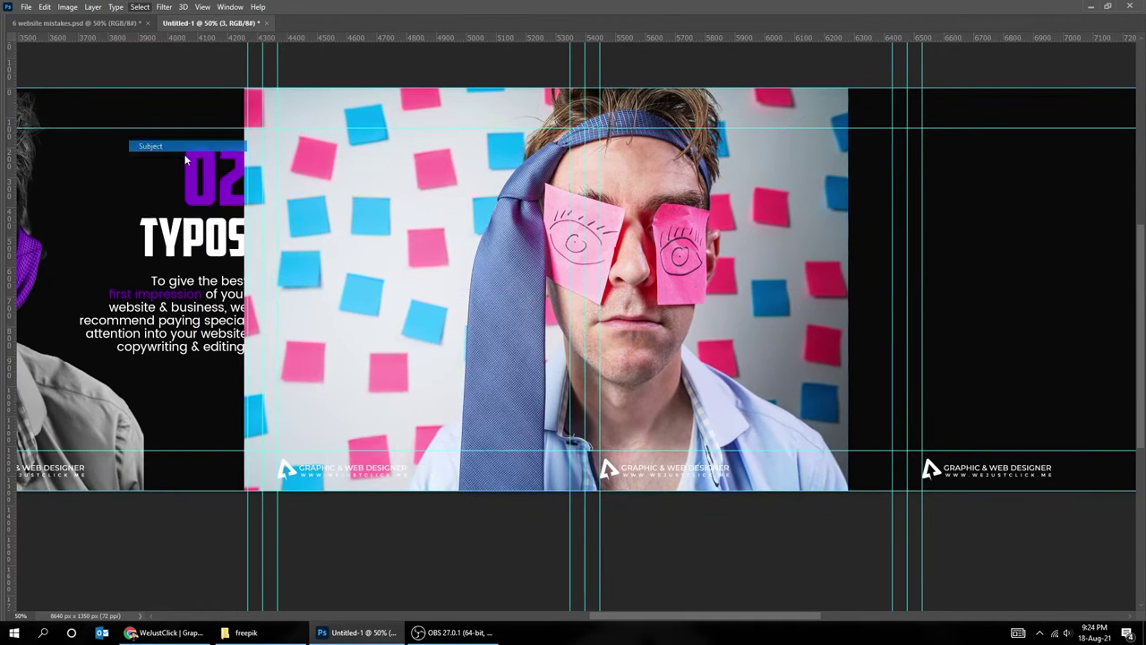
pyautogui.press('Tab')
# Step: Enlarge the Layers panel thumbnails and select the photo's layer mask
pyautogui.click(863, 155)
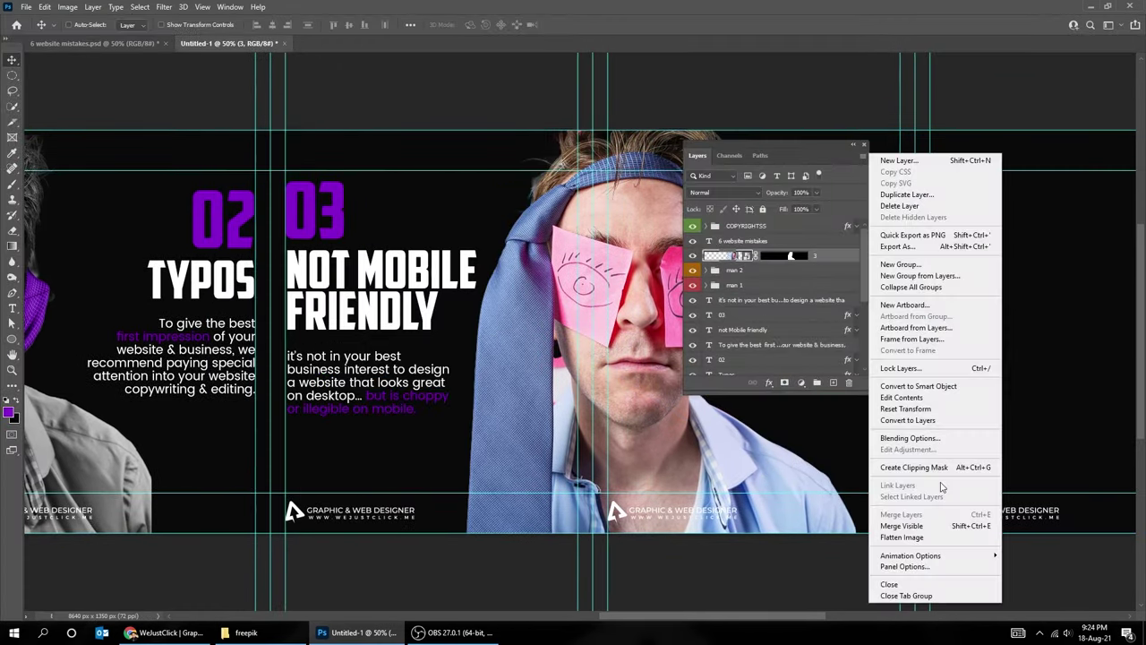
pyautogui.click(909, 439)
pyautogui.click(650, 122)
pyautogui.moveTo(792, 150); pyautogui.dragTo(915, 147)
pyautogui.click(906, 271)
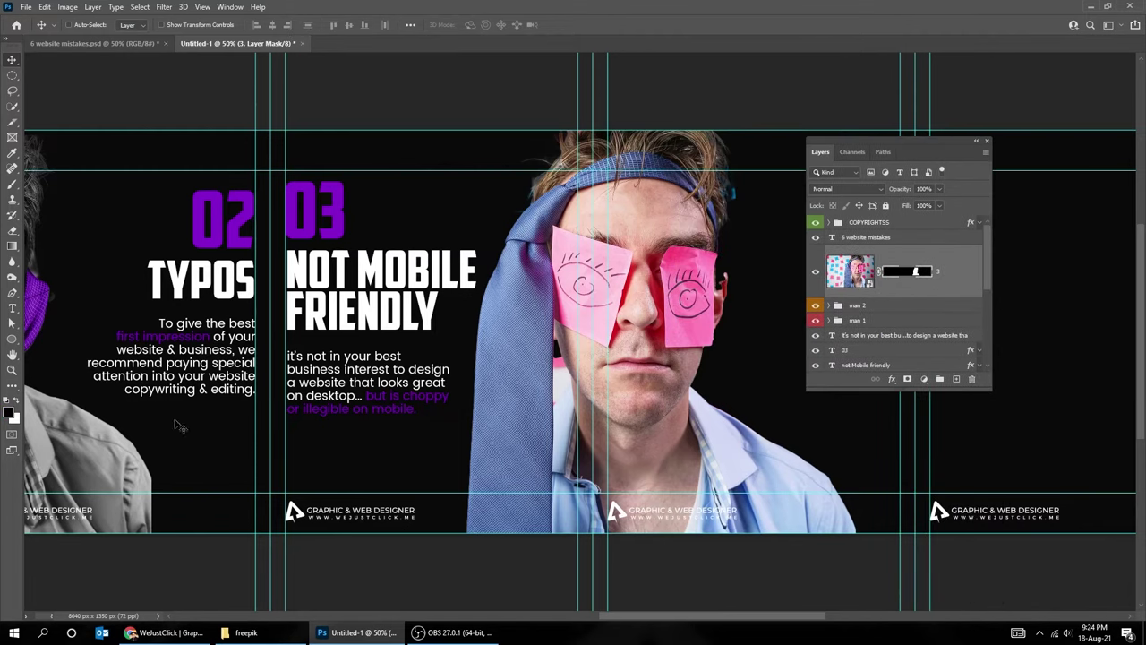
# Step: Refine the mask along the chin with a Pen path converted to a selection
pyautogui.press('p')
pyautogui.hotkey('ctrl', '+')
pyautogui.hotkey('ctrl', '+')
pyautogui.hotkey('ctrl', '+')
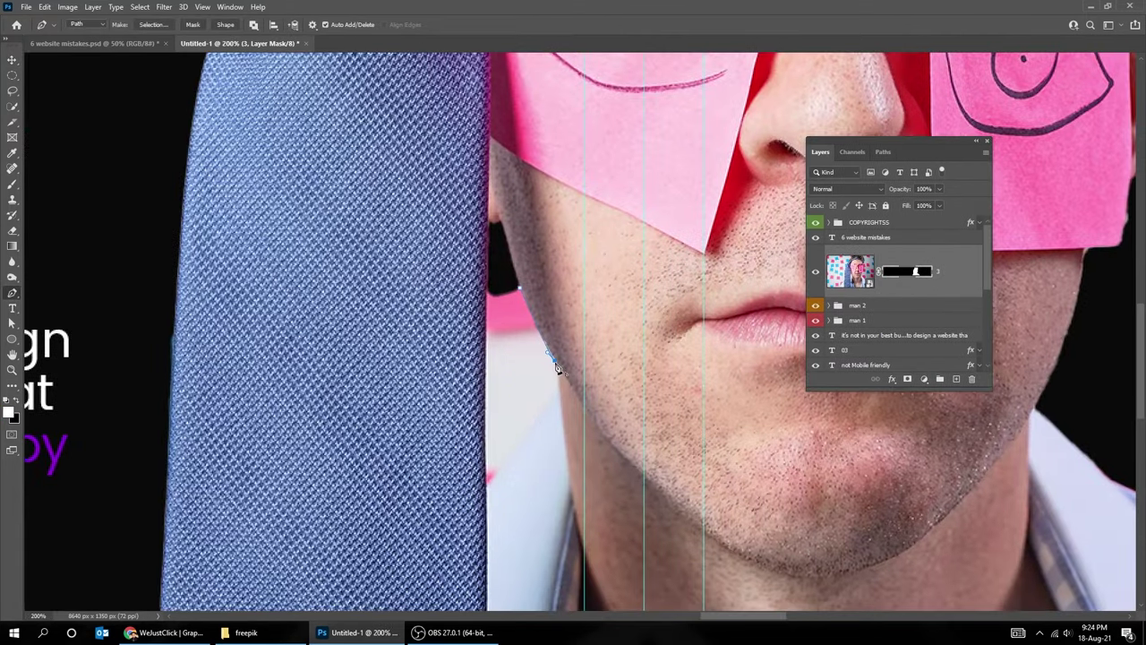
pyautogui.moveTo(508, 462); pyautogui.dragTo(504, 468)
pyautogui.hotkey('ctrl', '-')
pyautogui.hotkey('ctrl', 'Return')
pyautogui.press('m')
pyautogui.hotkey('ctrl', '-')
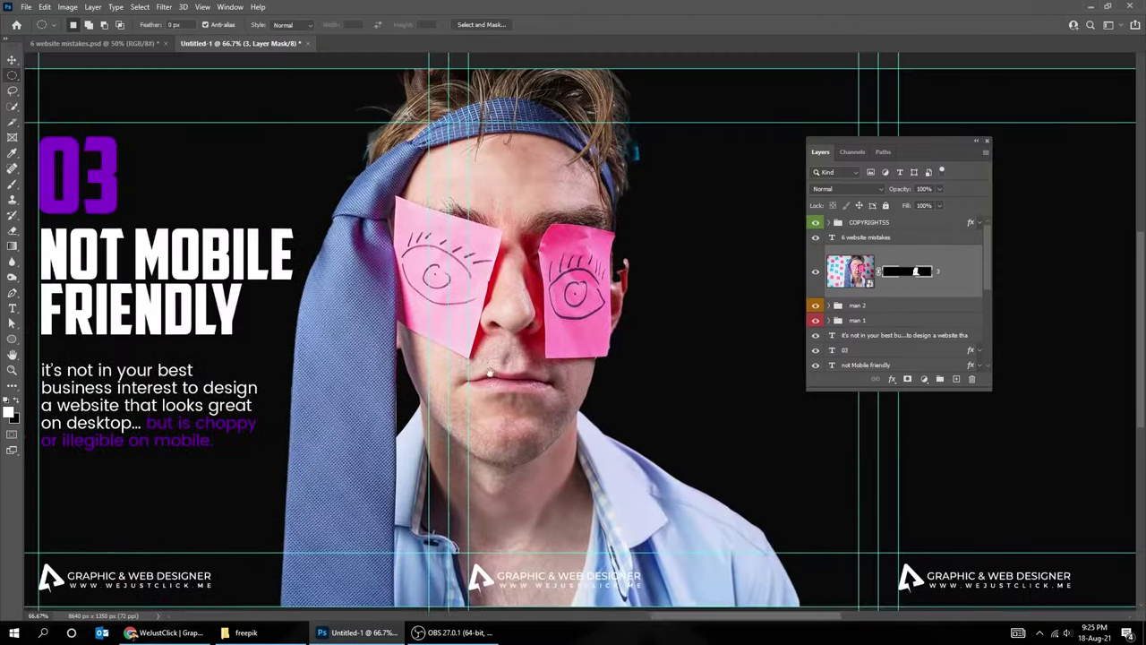
# Step: Make photo 3 grayscale with Black & White, then darken it and raise its contrast
pyautogui.press('v')
pyautogui.click(924, 378)
pyautogui.click(950, 508)
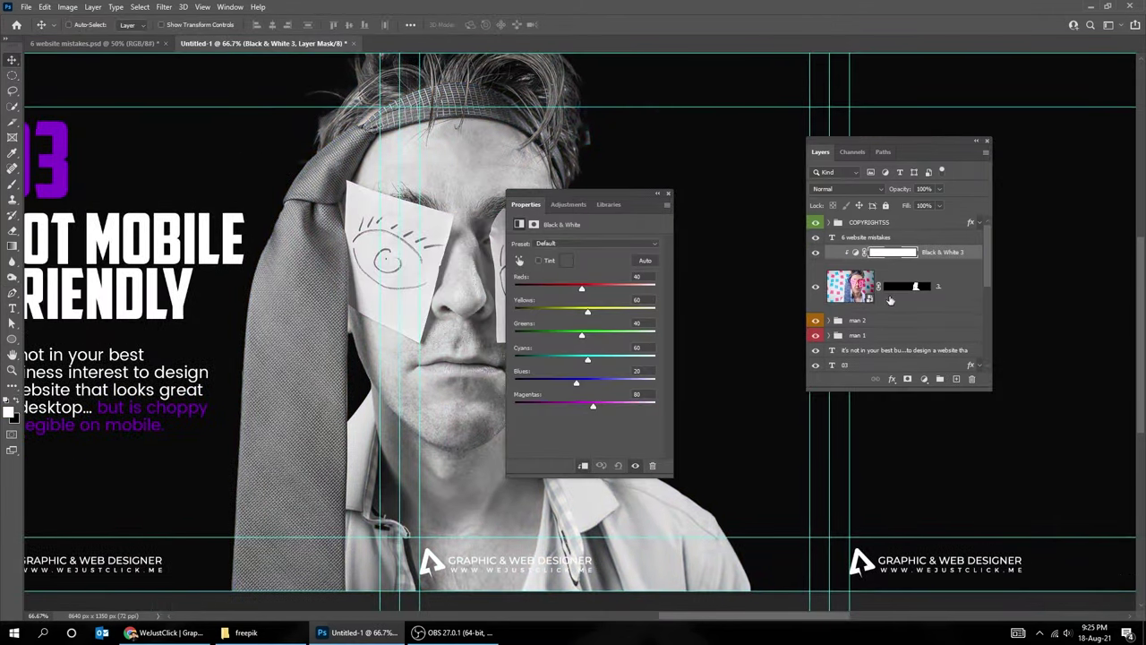
pyautogui.click(668, 194)
pyautogui.click(924, 378)
pyautogui.click(949, 419)
pyautogui.moveTo(584, 281)
pyautogui.mouseDown()
pyautogui.moveTo(643, 301)
pyautogui.moveTo(573, 278)
pyautogui.moveTo(636, 297)
pyautogui.mouseUp()
pyautogui.click(669, 194)
# Step: Add a purple Solid Color fill layer with its mask inverted to hide it
pyautogui.click(941, 267)
pyautogui.click(925, 378)
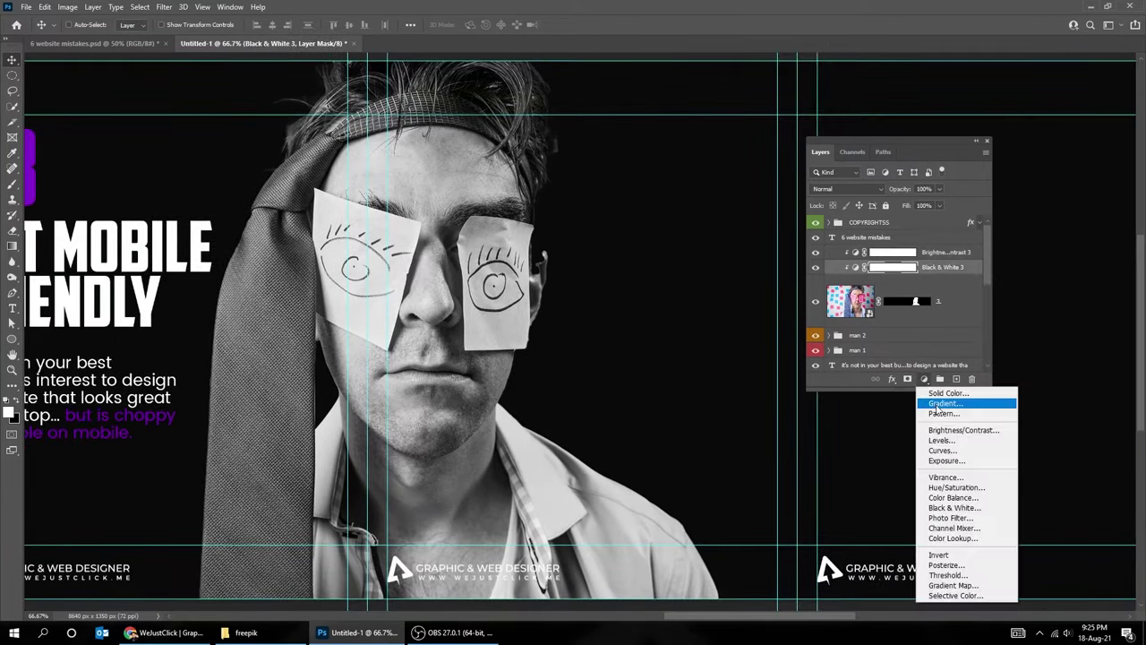
pyautogui.click(836, 259)
pyautogui.hotkey('ctrl', 'i')
# Step: Trace the headband's top edge and the tie with the Pen tool
pyautogui.press('p')
pyautogui.scroll(3, 428, 135)
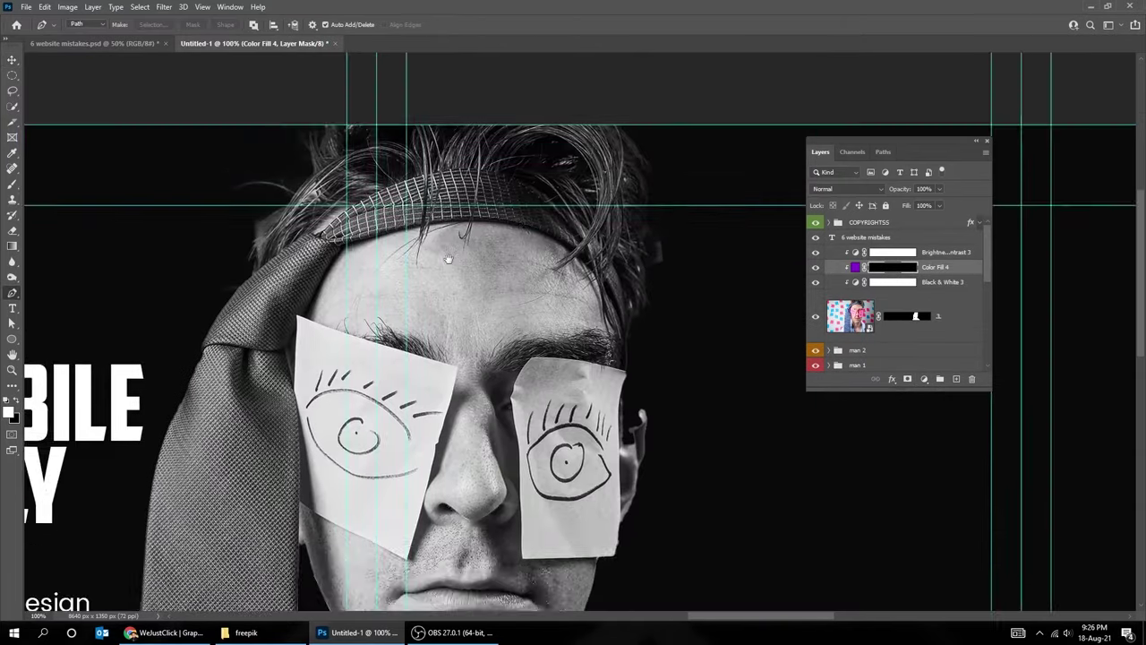
pyautogui.scroll(3, 428, 134)
pyautogui.moveTo(614, 273); pyautogui.dragTo(634, 299)
pyautogui.click(662, 357)
pyautogui.click(528, 198)
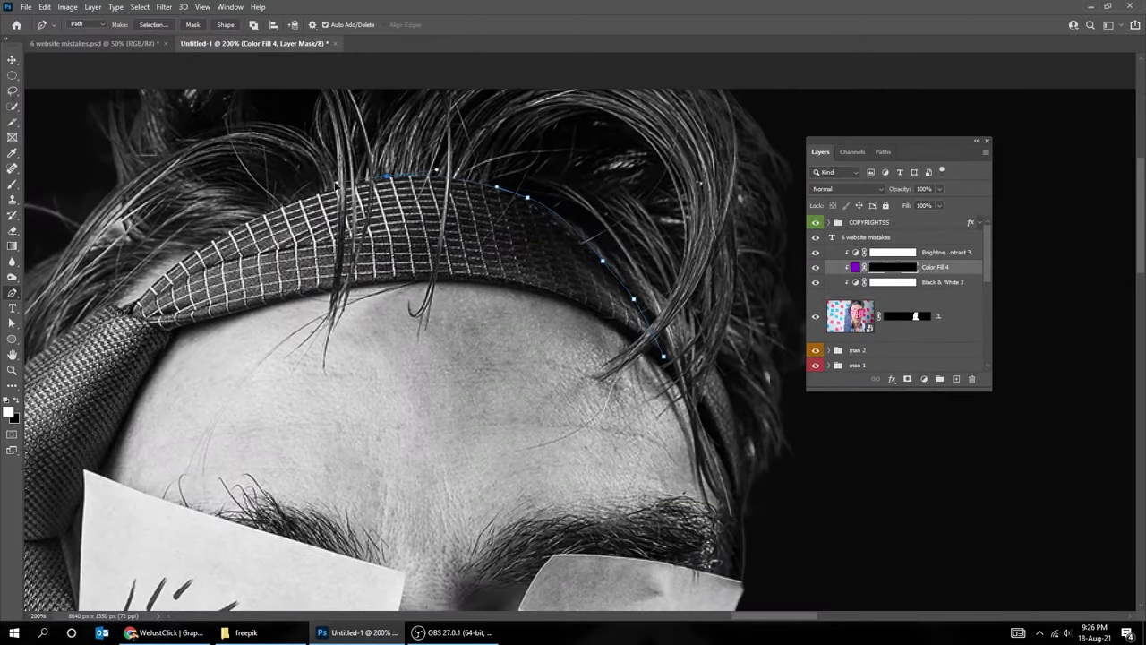
pyautogui.moveTo(528, 198); pyautogui.dragTo(744, 182)
pyautogui.click(604, 166)
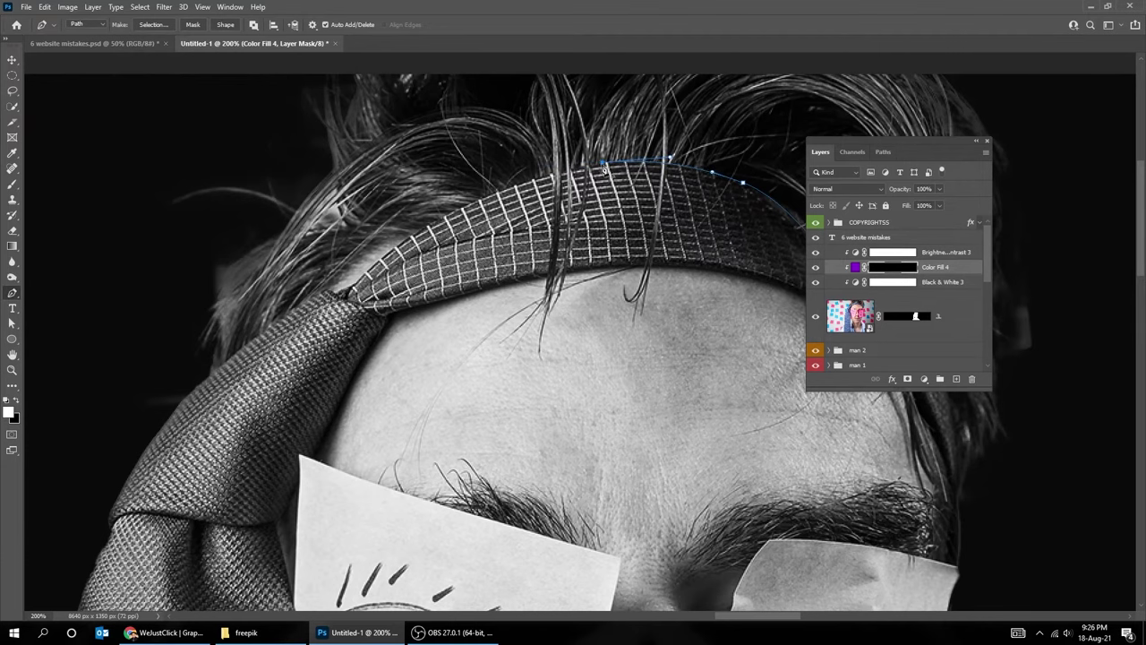
pyautogui.moveTo(349, 282); pyautogui.dragTo(416, 264)
pyautogui.moveTo(359, 287); pyautogui.dragTo(586, 289)
pyautogui.moveTo(457, 361); pyautogui.dragTo(627, 314)
pyautogui.click(418, 484)
pyautogui.moveTo(417, 484); pyautogui.dragTo(512, 212)
# Step: Finish the Pen outline along the headband's lower edge
pyautogui.press('Tab')
pyautogui.moveTo(719, 403); pyautogui.dragTo(398, 532)
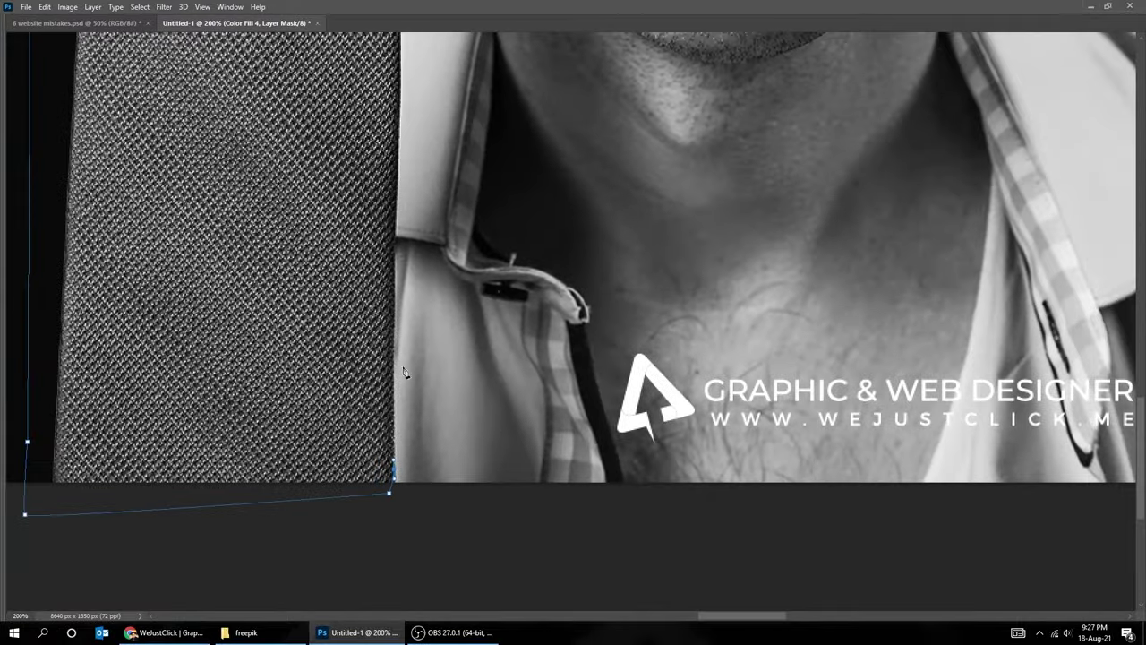
pyautogui.scroll(3, 379, 206)
pyautogui.scroll(3, 350, 248)
pyautogui.scroll(3, 293, 309)
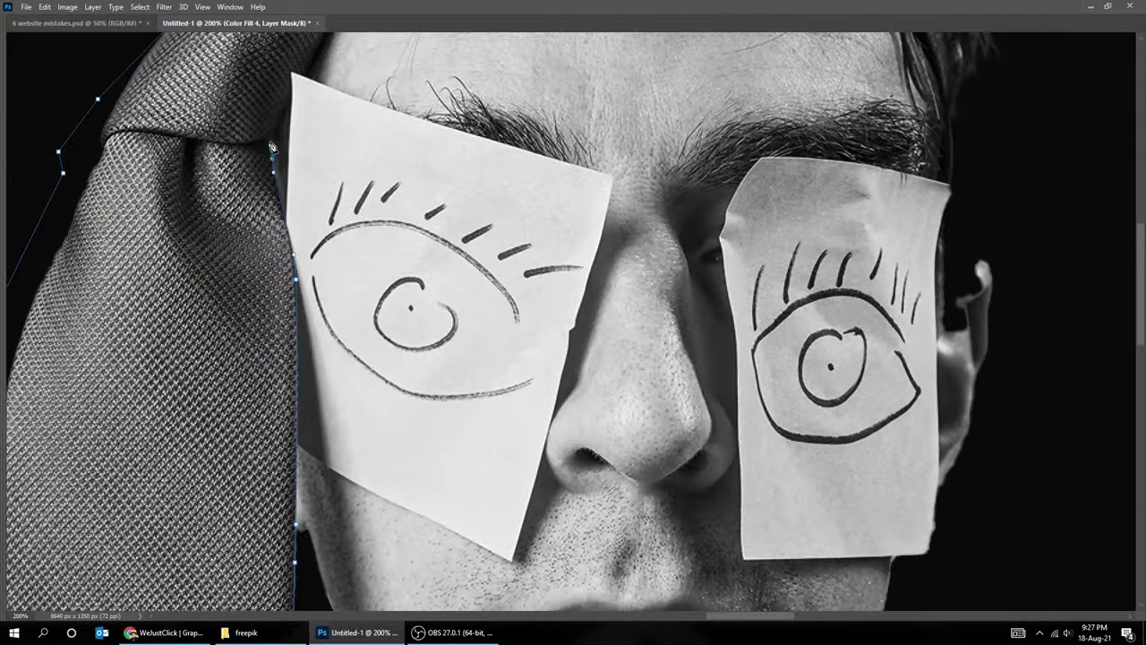
pyautogui.scroll(5, 270, 154)
pyautogui.click(346, 223)
pyautogui.moveTo(350, 220); pyautogui.dragTo(188, 232)
pyautogui.click(452, 185)
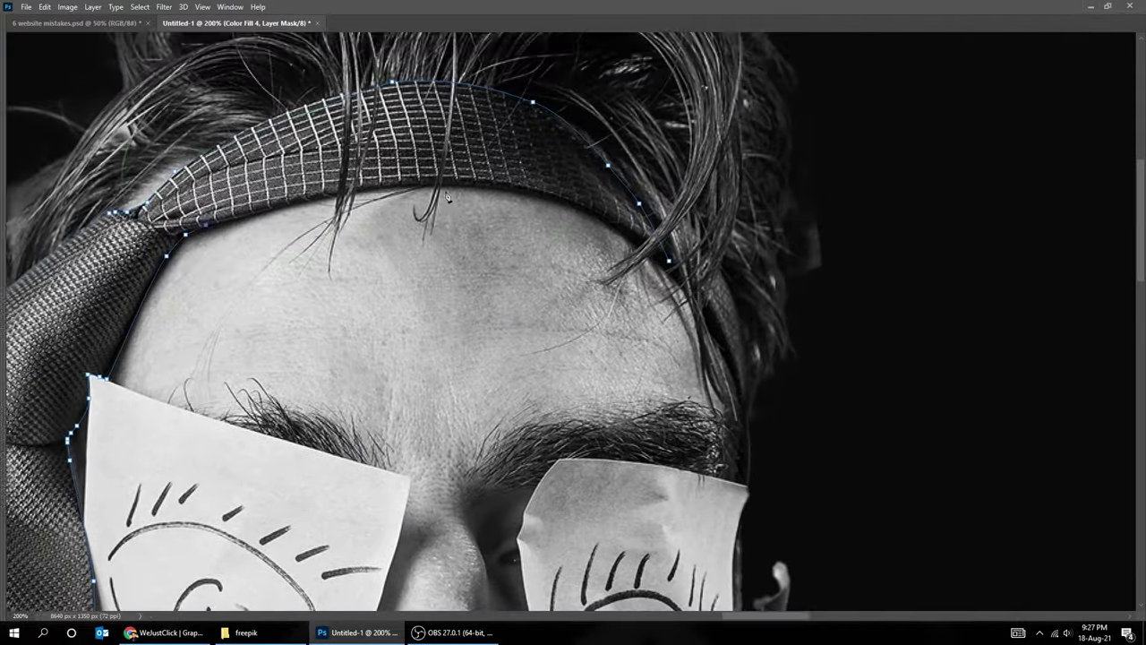
pyautogui.click(609, 225)
pyautogui.click(668, 265)
# Step: Convert the headband outline to a selection and fill the Color Fill 4 mask white
pyautogui.rightClick(668, 263)
pyautogui.click(527, 164)
pyautogui.press('Return')
pyautogui.press('Tab')
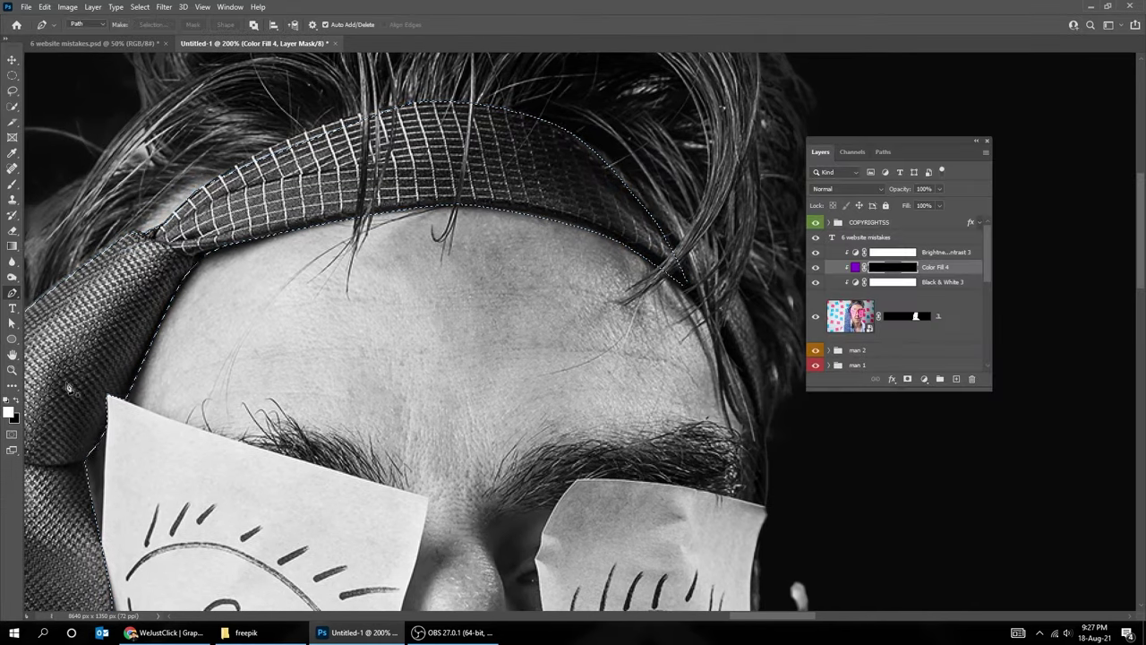
pyautogui.click(14, 404)
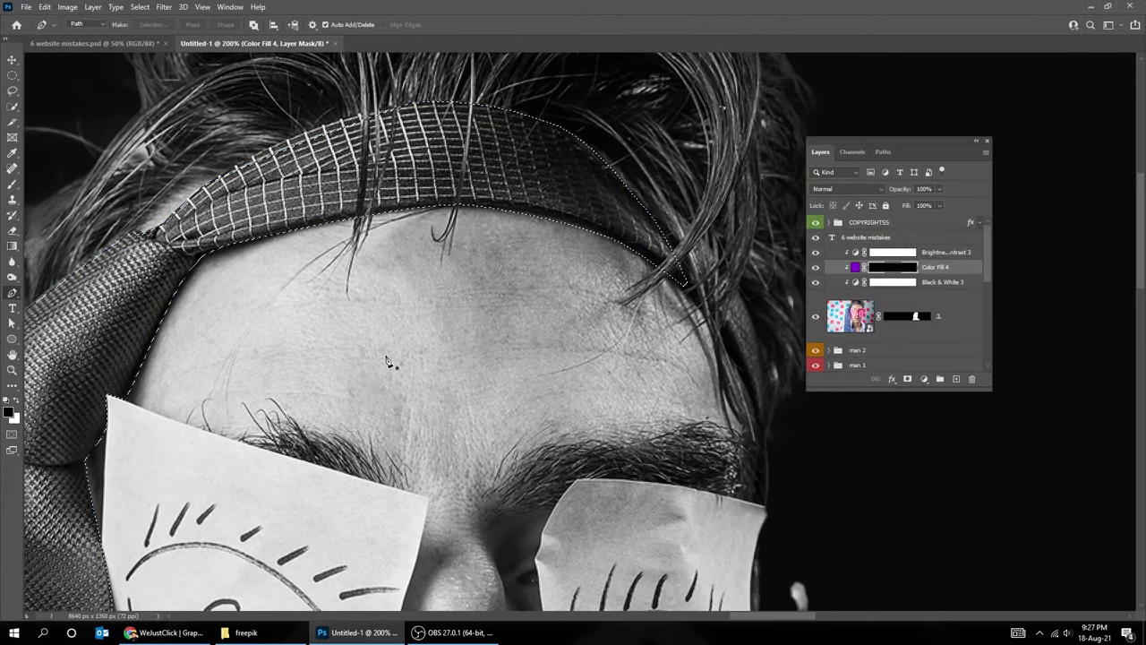
pyautogui.hotkey('ctrl', 'BackSpace')
pyautogui.hotkey('ctrl', 'd')
pyautogui.press('m')
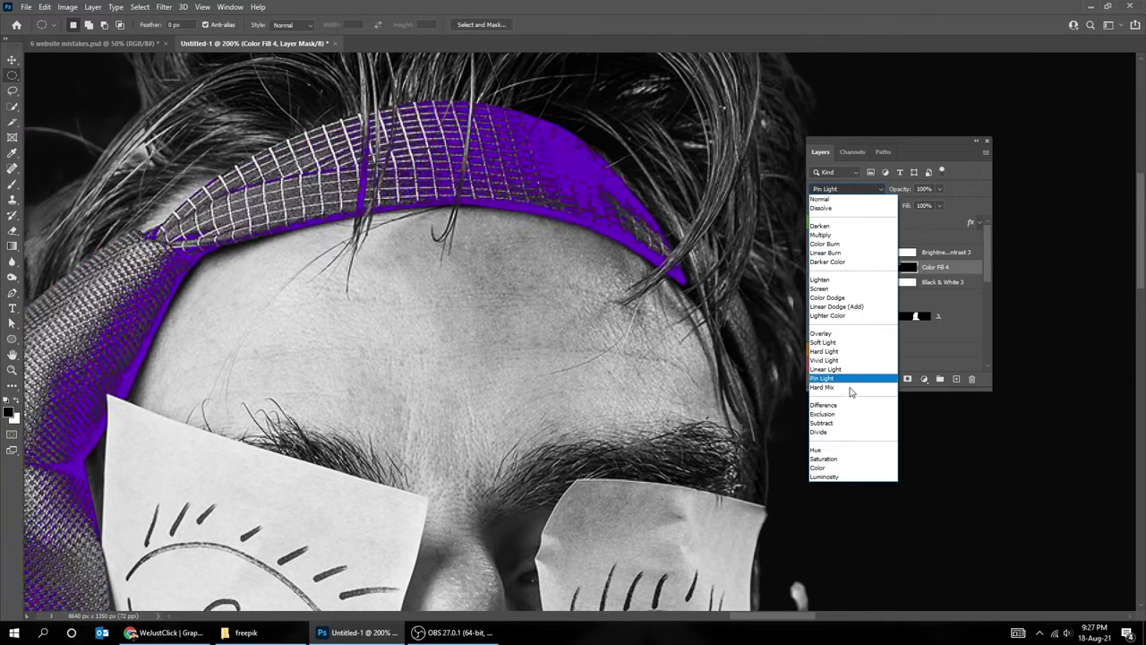
# Step: Set Color Fill 4 to Color blend mode at 74% fill
pyautogui.click(856, 468)
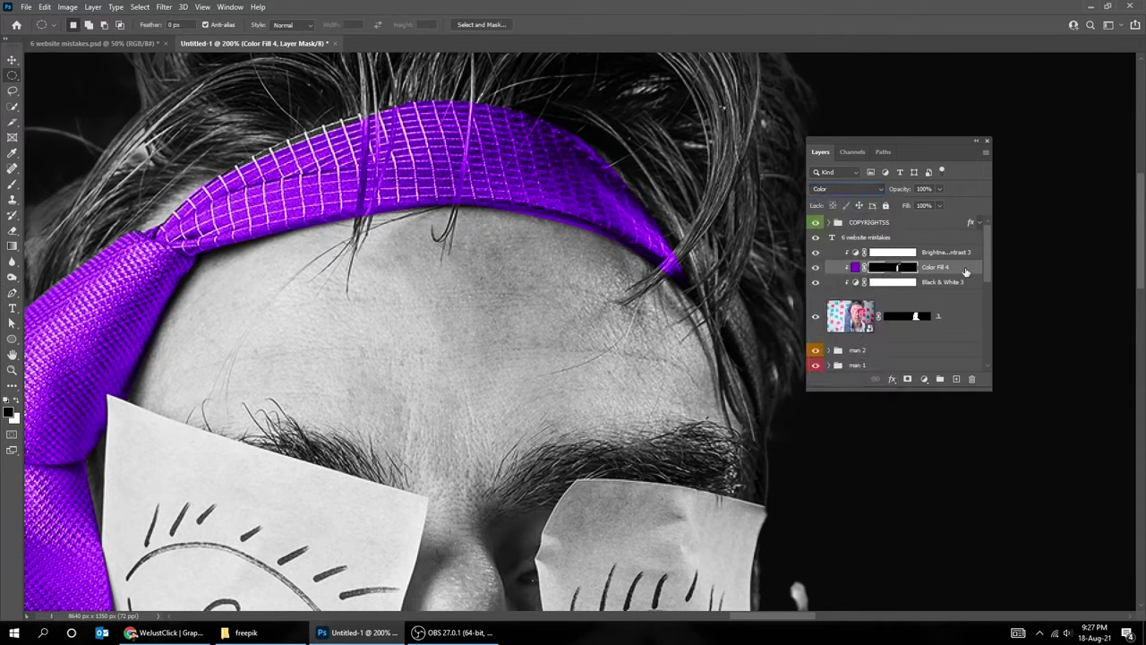
pyautogui.moveTo(938, 205); pyautogui.dragTo(928, 222)
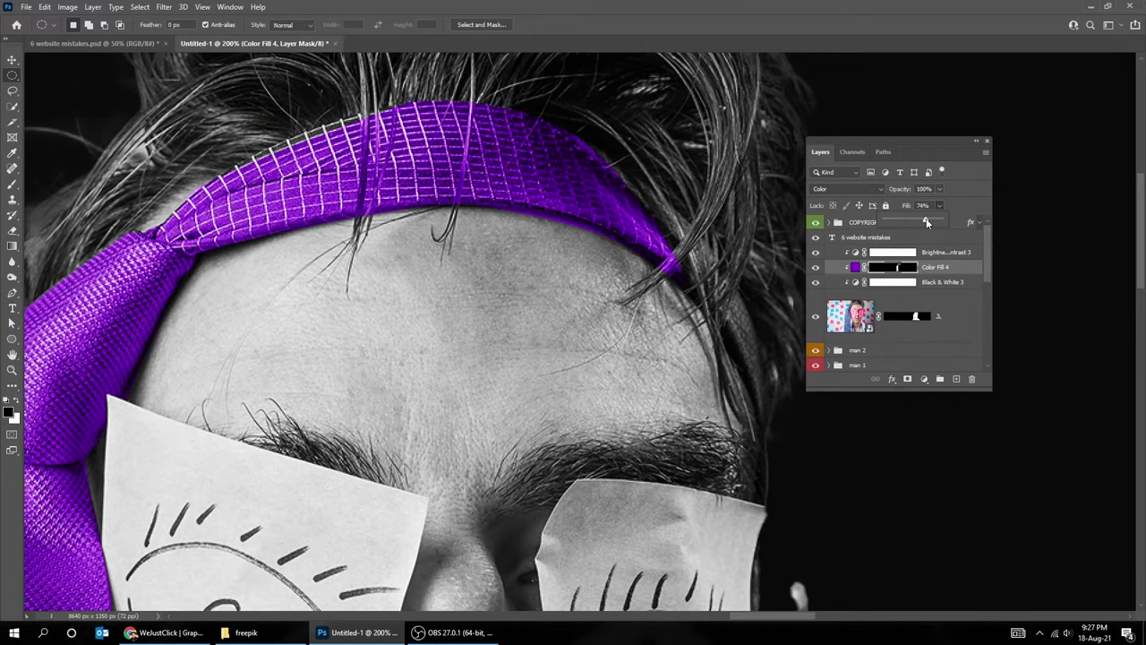
pyautogui.scroll(-1, 534, 318)
pyautogui.scroll(-2, 535, 321)
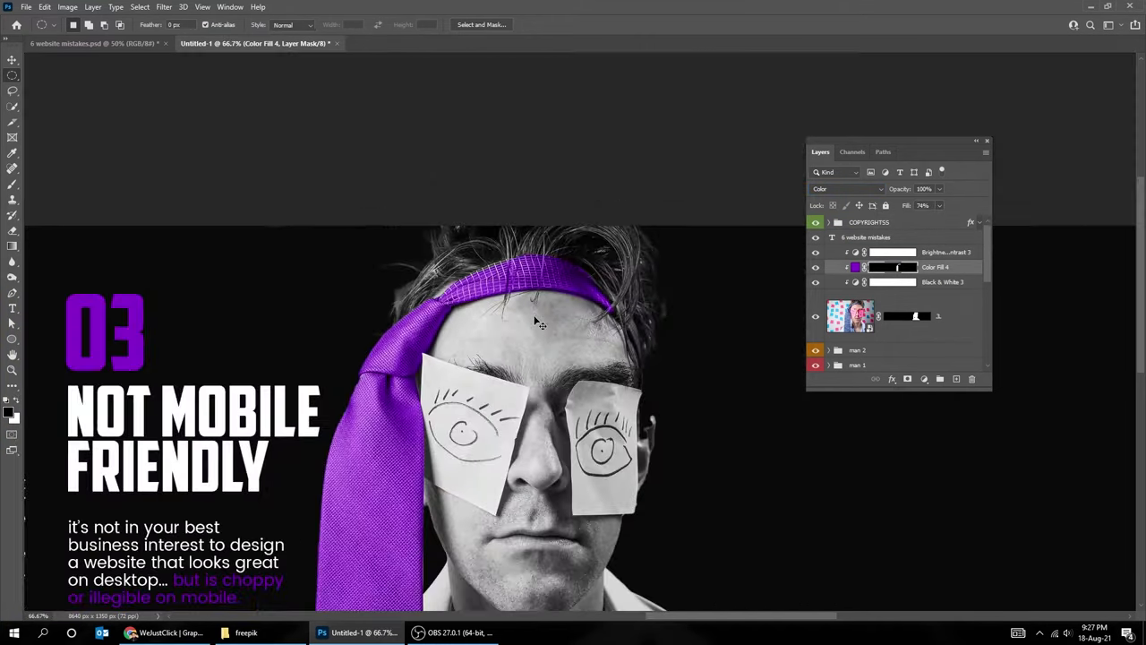
# Step: Pan across the carousel to review slides 02 and 03
pyautogui.press('Tab')
pyautogui.moveTo(533, 316); pyautogui.dragTo(621, 331)
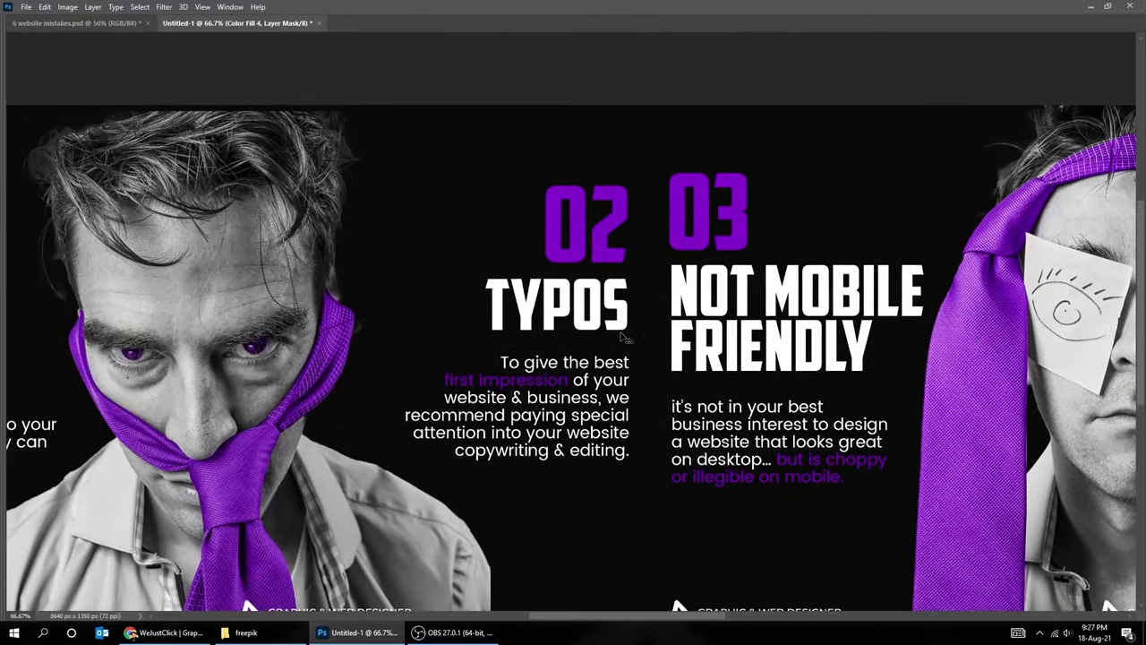
pyautogui.scroll(-1, 620, 331)
pyautogui.moveTo(471, 336)
pyautogui.mouseDown()
pyautogui.moveTo(927, 343)
pyautogui.moveTo(383, 328)
pyautogui.mouseUp()
pyautogui.moveTo(896, 331)
pyautogui.mouseDown()
pyautogui.moveTo(537, 330)
pyautogui.moveTo(670, 329)
pyautogui.mouseUp()
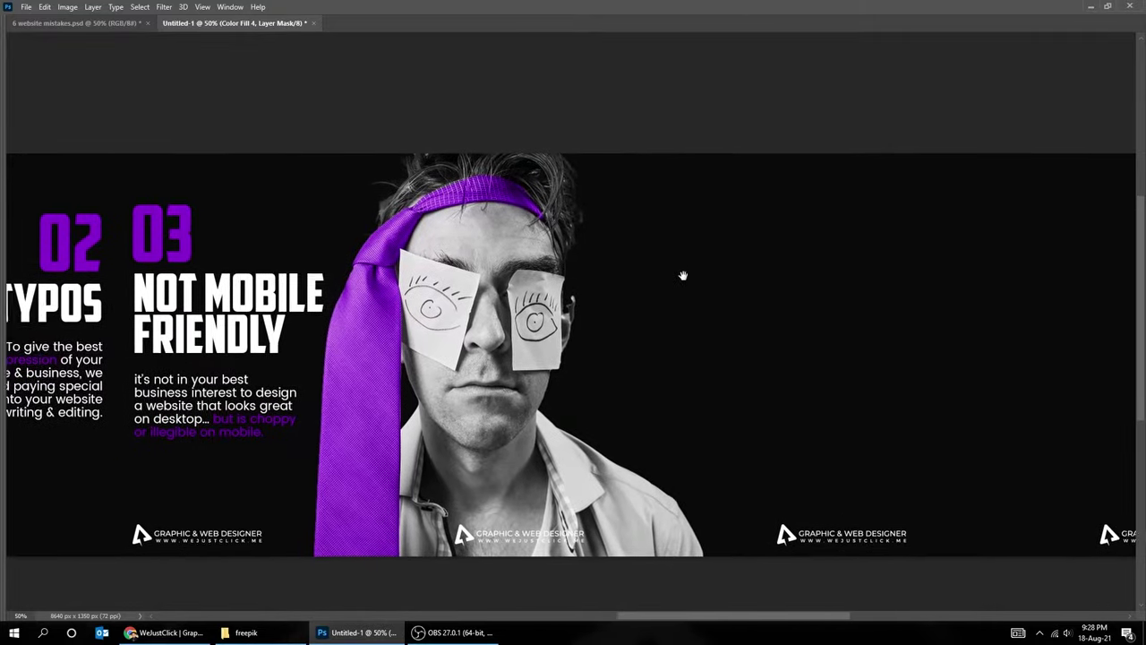
# Step: Drag the slide 04 text layers from 6 website mistakes.psd into Untitled-1
pyautogui.hotkey('ctrl', 'Tab')
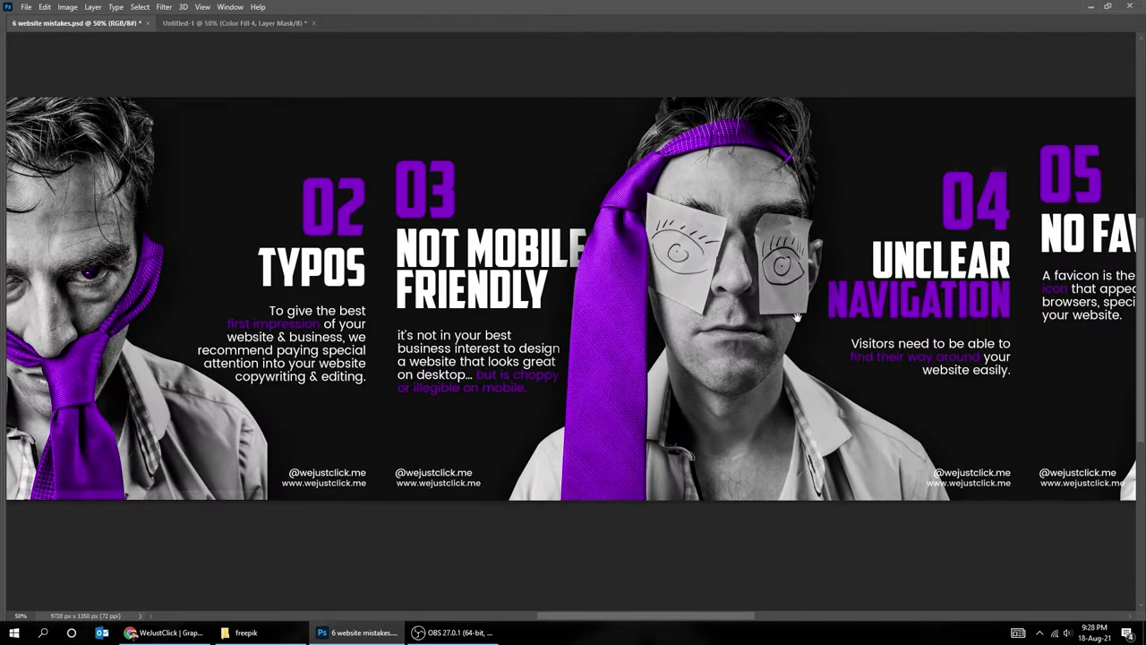
pyautogui.moveTo(797, 318); pyautogui.dragTo(570, 312)
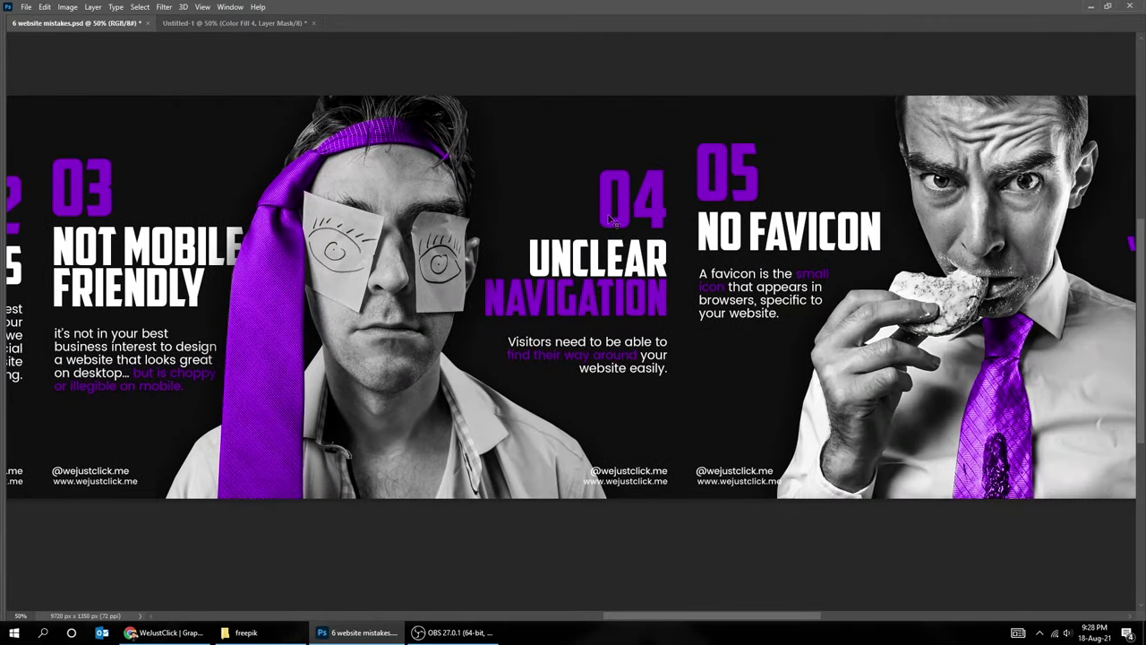
pyautogui.rightClick(596, 350)
pyautogui.click(618, 357)
pyautogui.moveTo(618, 356)
pyautogui.mouseDown()
pyautogui.moveTo(727, 331)
pyautogui.moveTo(594, 324)
pyautogui.mouseUp()
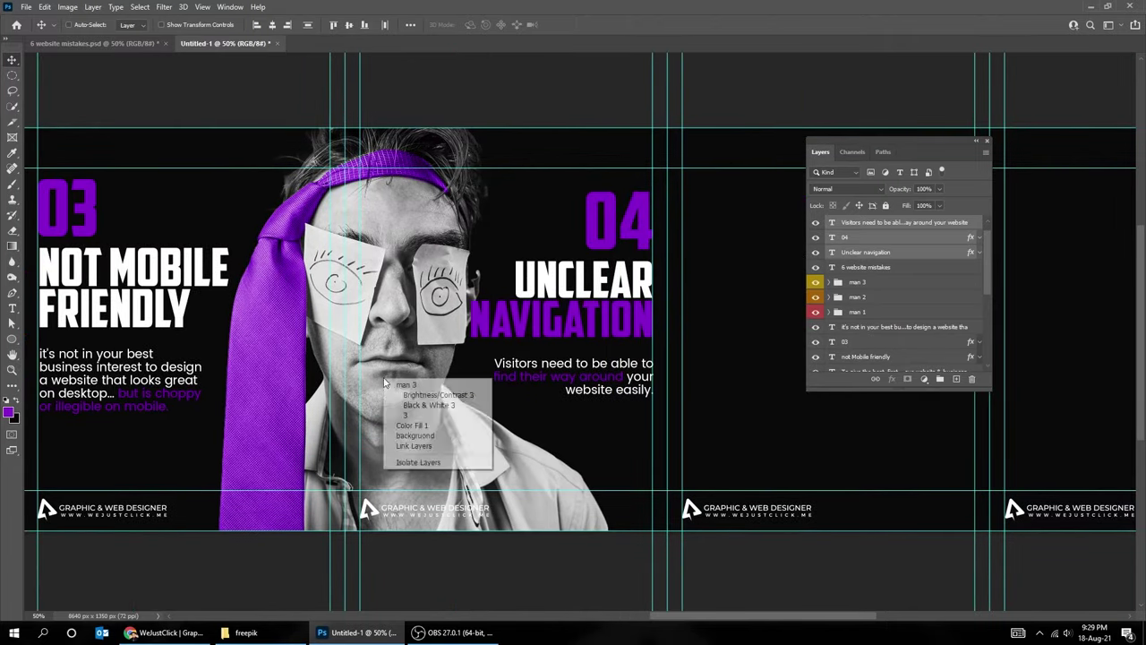
# Step: Nudge the man left and the 03 number up, then transform the Unclear navigation headline
pyautogui.moveTo(387, 384); pyautogui.dragTo(378, 383)
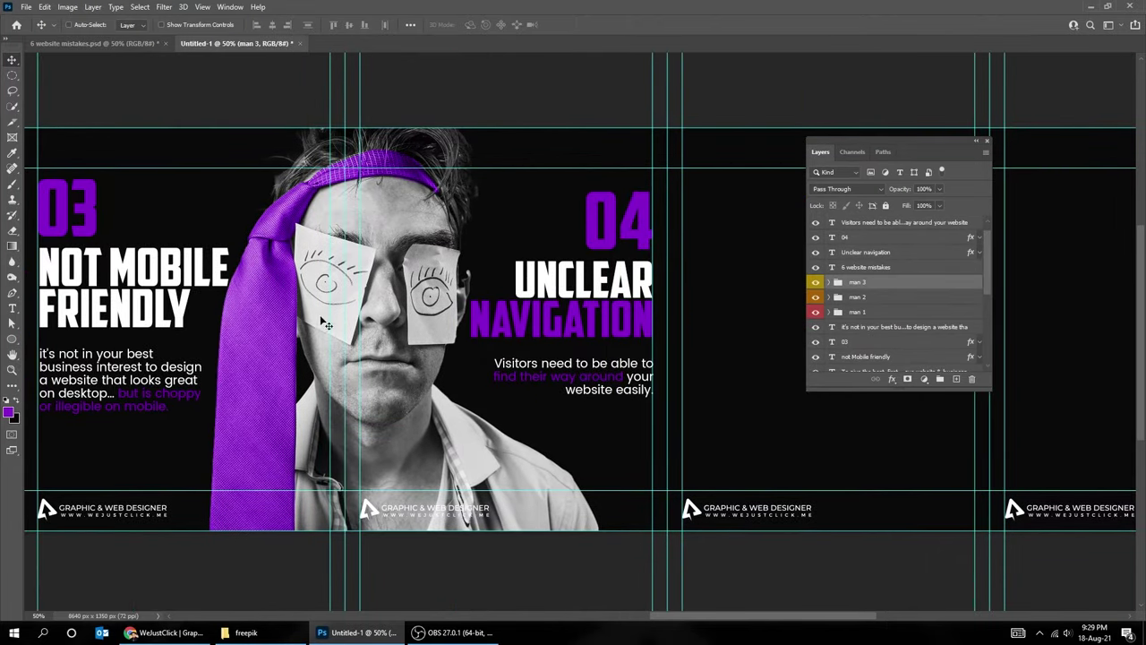
pyautogui.hscroll(-3, 324, 316)
pyautogui.moveTo(253, 342); pyautogui.dragTo(253, 328)
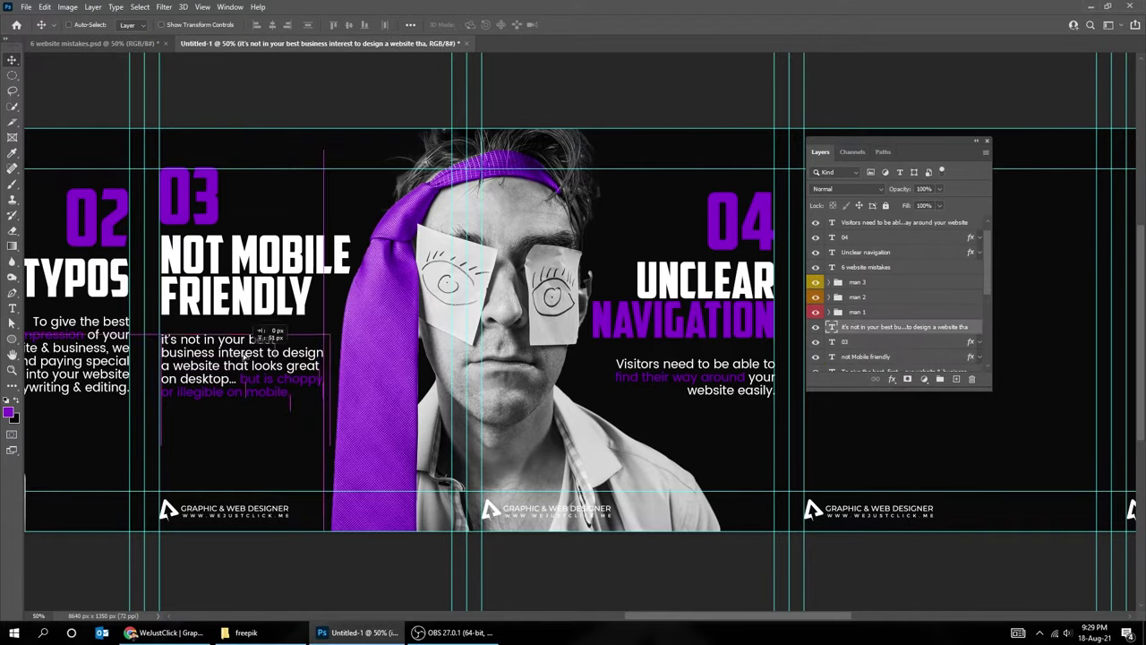
pyautogui.hscroll(5, 421, 358)
pyautogui.rightClick(421, 358)
pyautogui.click(439, 362)
pyautogui.hotkey('ctrl', 't')
pyautogui.press('Return')
# Step: Check the font and size of the Visitors caption and Unclear navigation headline
pyautogui.scroll(-1, 359, 365)
pyautogui.press('t')
pyautogui.click(452, 372)
pyautogui.hotkey('ctrl', 't')
pyautogui.press('Escape')
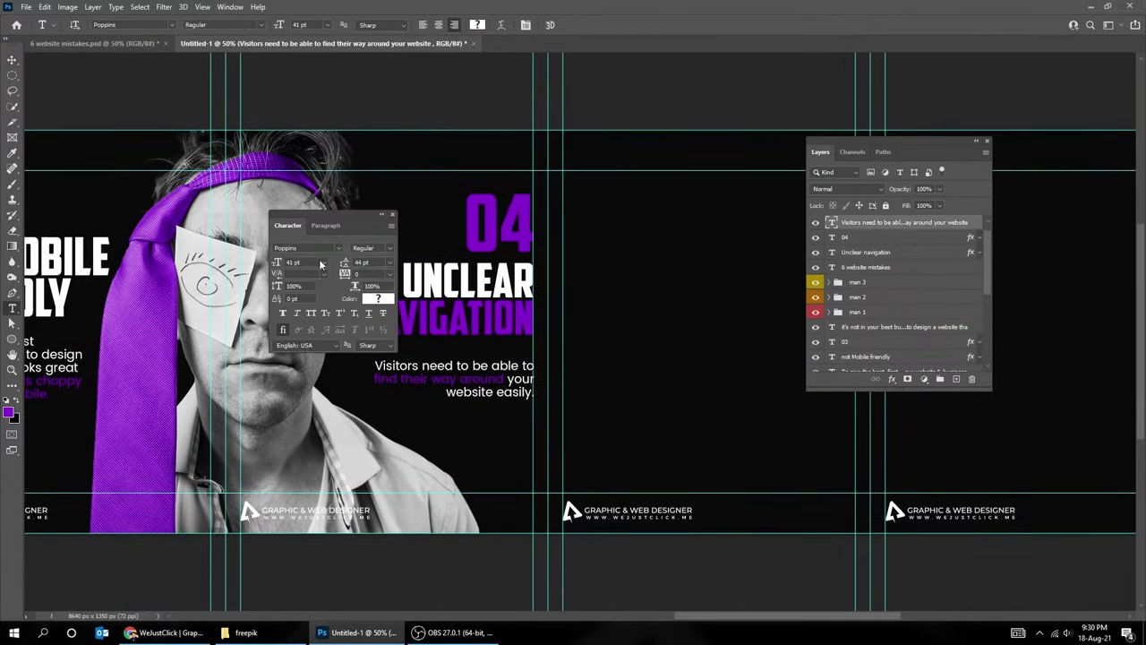
pyautogui.doubleClick(465, 325)
pyautogui.click(479, 278)
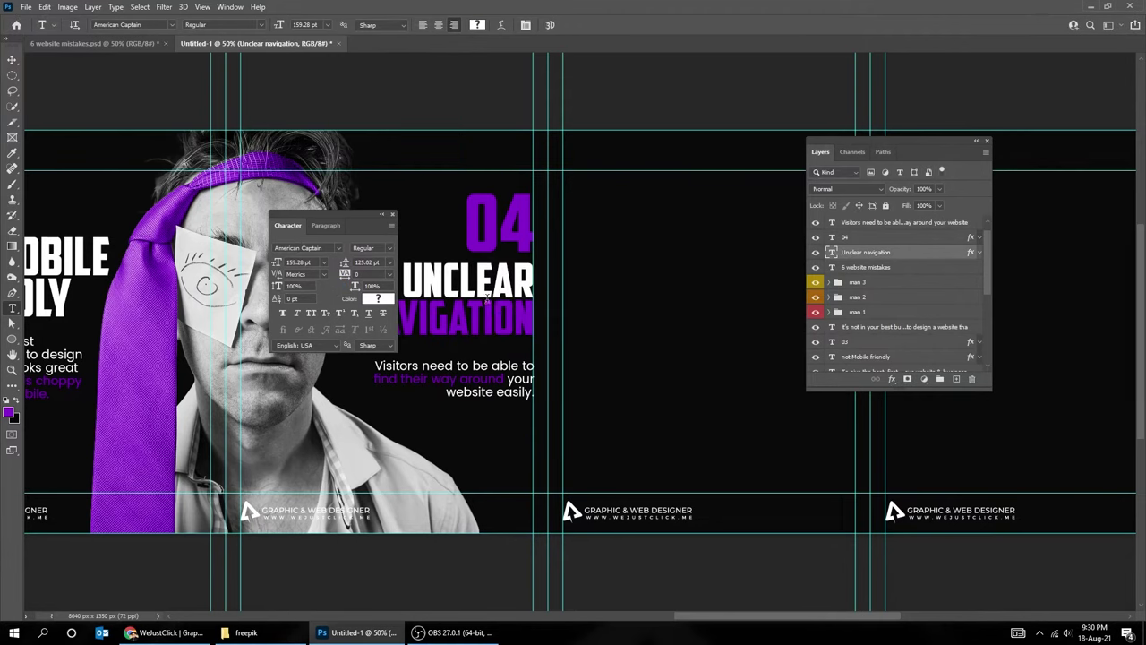
# Step: Drag freepik photo 4 from File Explorer onto the carousel's empty panels
pyautogui.press('Tab')
pyautogui.moveTo(639, 289); pyautogui.dragTo(440, 297)
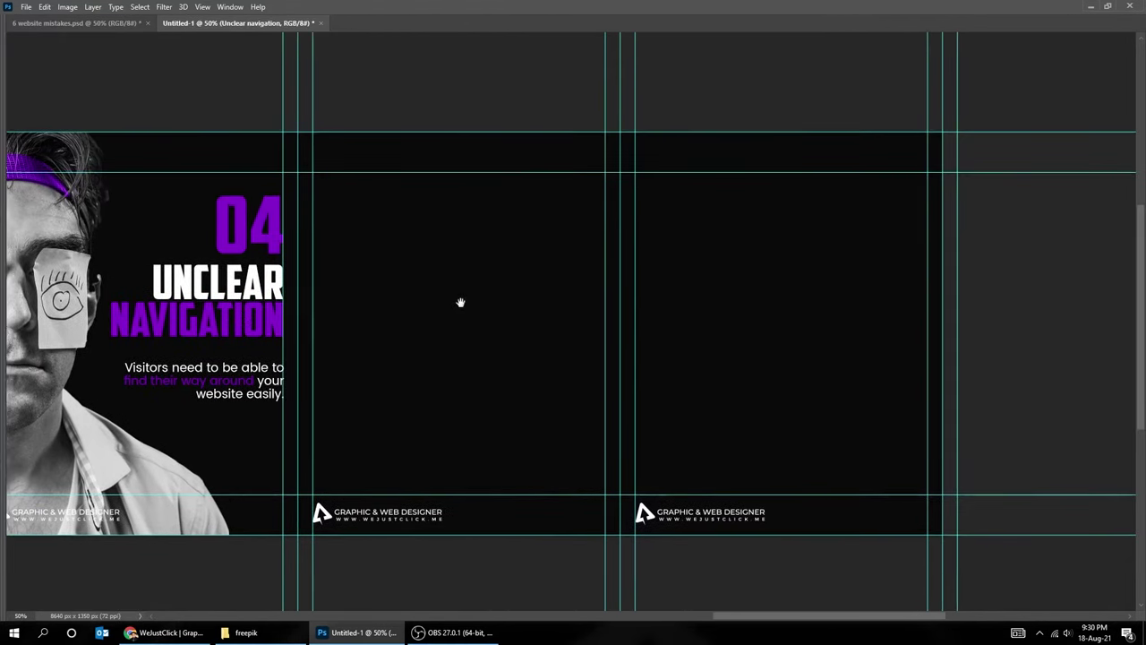
pyautogui.click(242, 632)
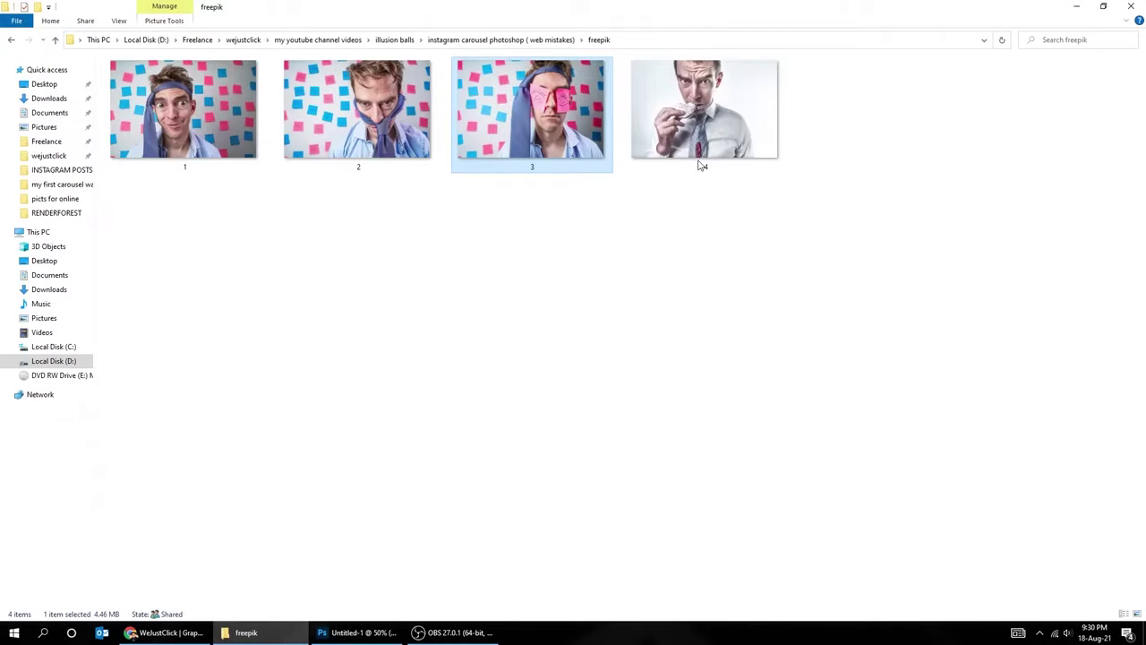
pyautogui.moveTo(704, 116); pyautogui.dragTo(653, 475)
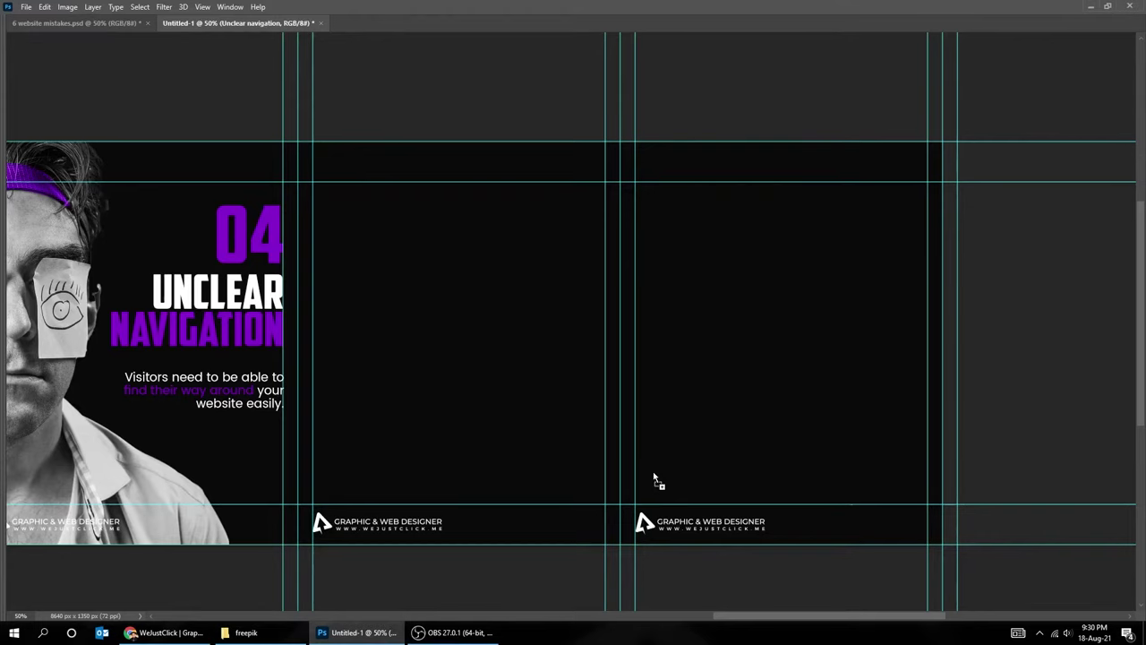
pyautogui.moveTo(654, 475); pyautogui.dragTo(652, 473)
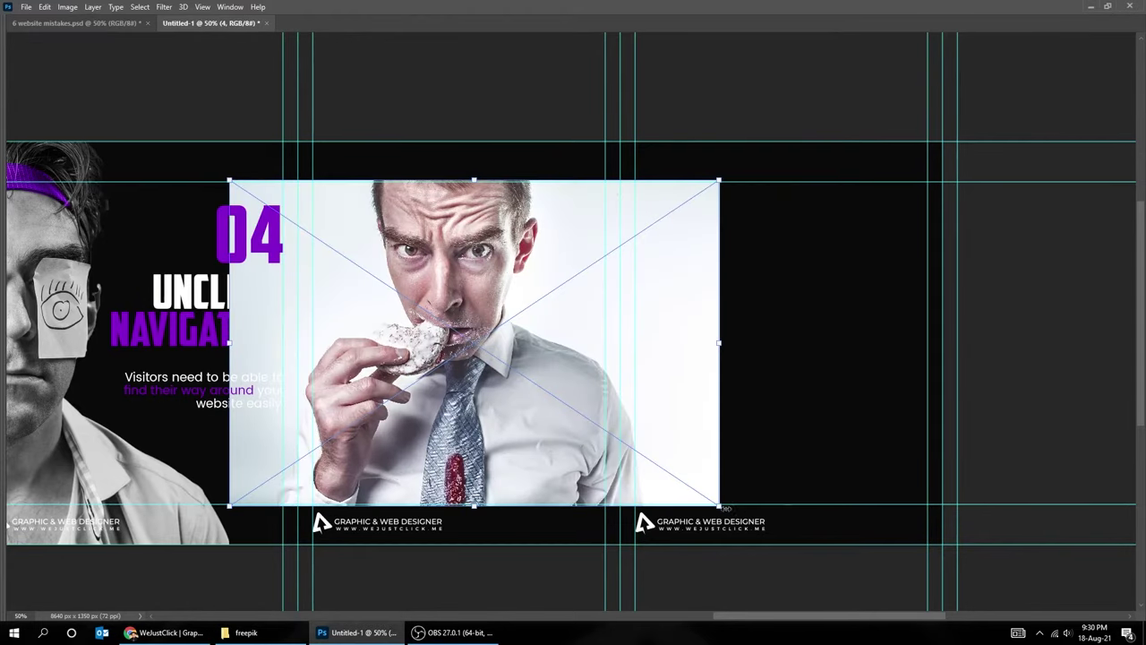
# Step: Enlarge photo 4, place it beside the 04 text, and move its layer below 04
pyautogui.moveTo(719, 506); pyautogui.dragTo(774, 556)
pyautogui.press('Return')
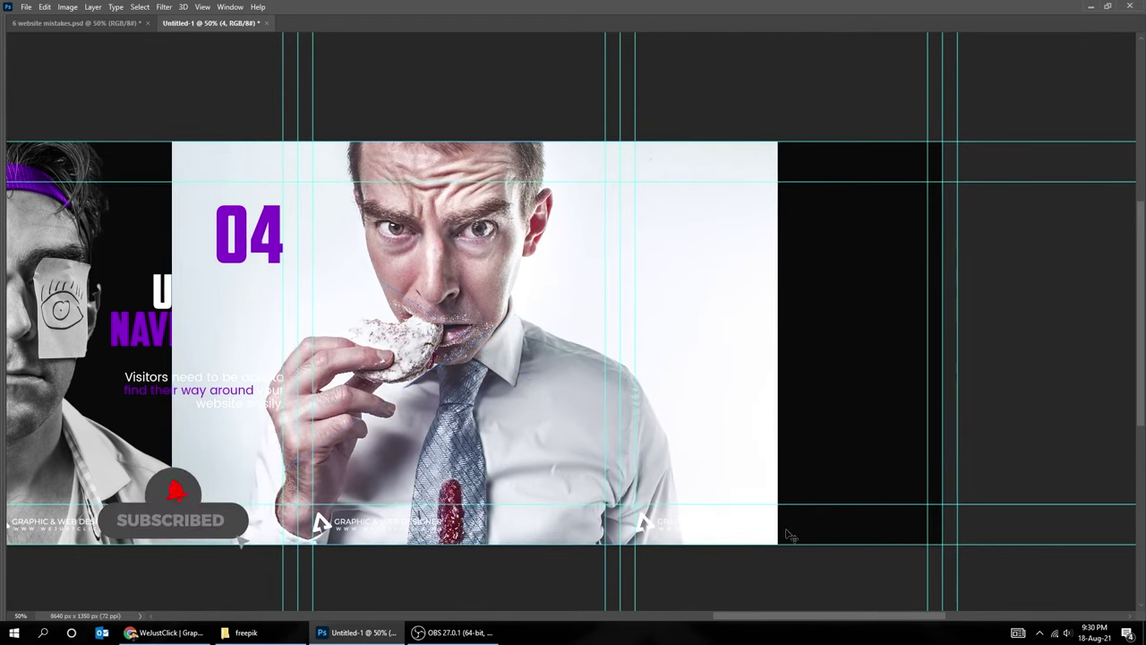
pyautogui.moveTo(479, 429); pyautogui.dragTo(666, 436)
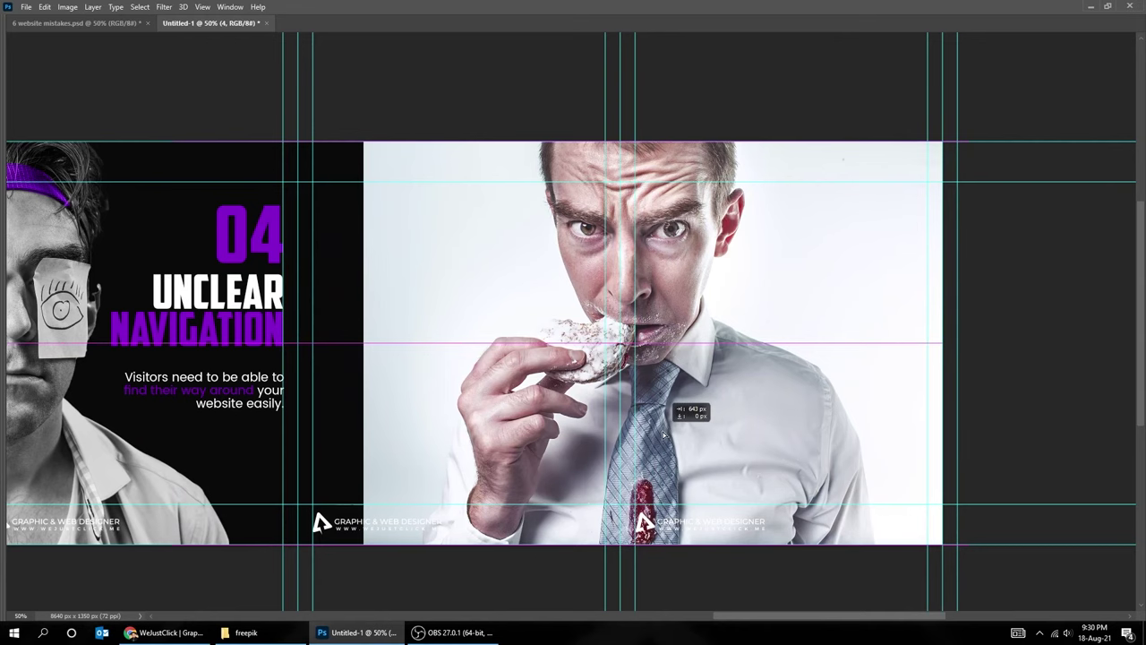
pyautogui.moveTo(665, 436); pyautogui.dragTo(667, 437)
pyautogui.press('Tab')
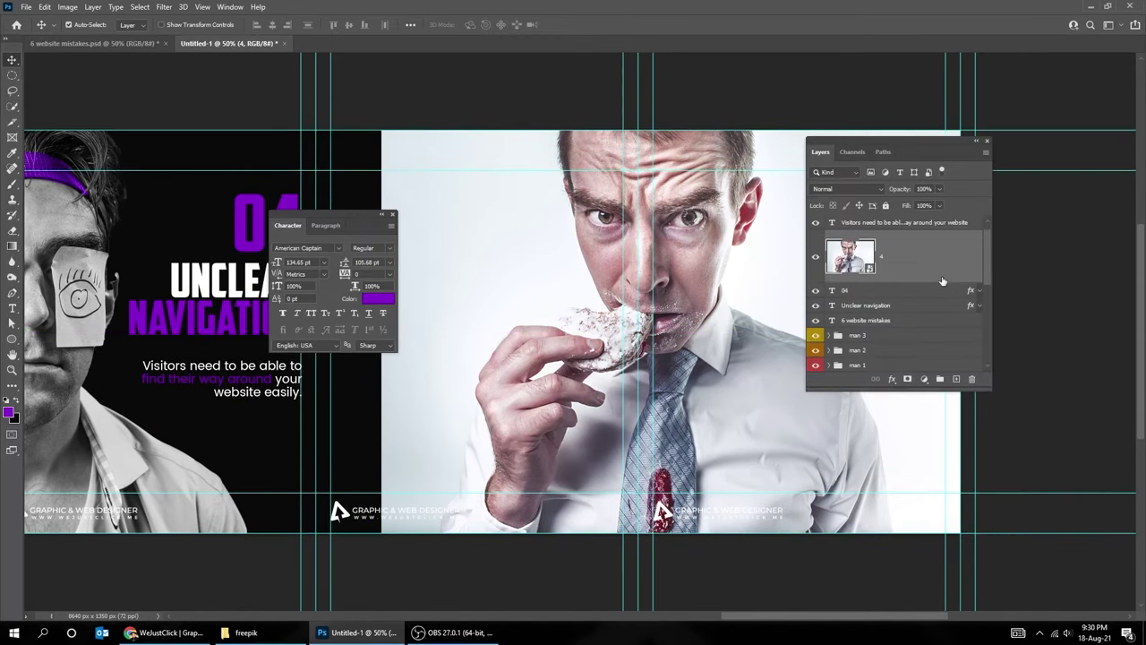
pyautogui.hotkey('ctrl', '[')
# Step: Switch to the Quick Selection tool
pyautogui.click(140, 6)
pyautogui.press('Escape')
pyautogui.rightClick(13, 106)
pyautogui.click(63, 119)
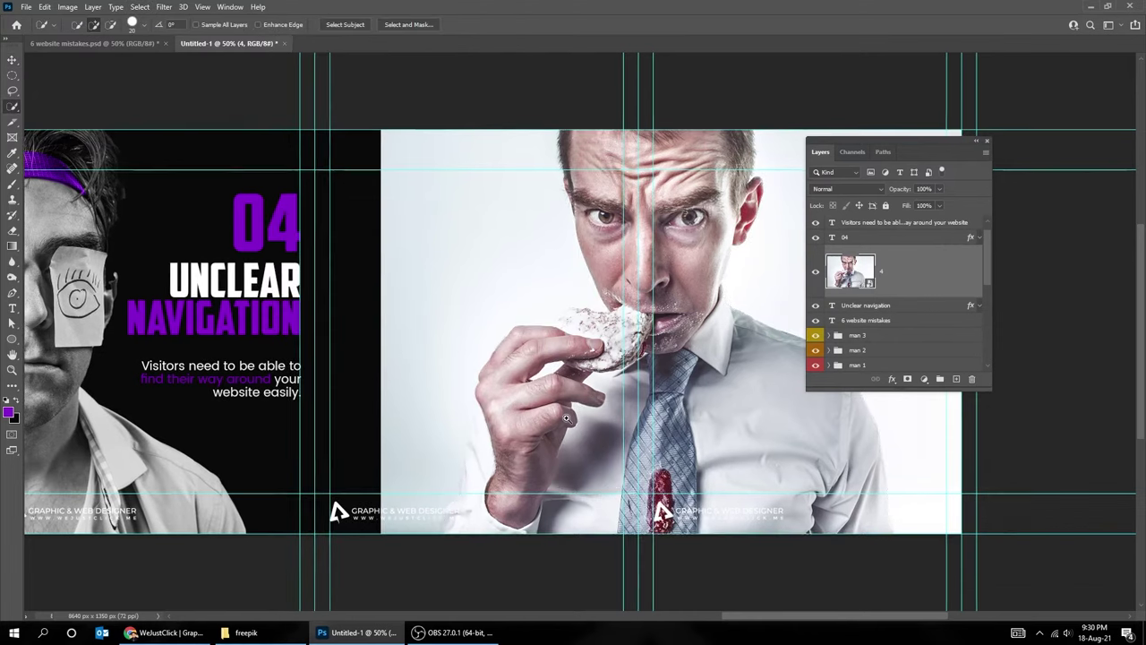
# Step: Disable layer 4's mask to view the full photo
pyautogui.scroll(1, 566, 418)
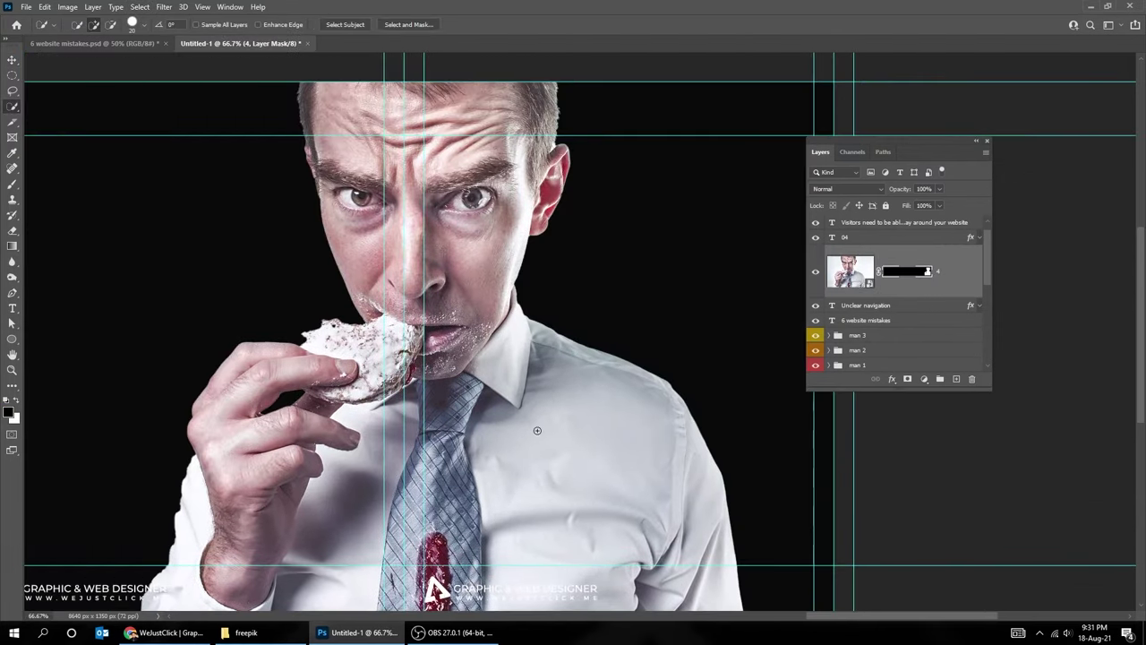
pyautogui.scroll(2, 71, 537)
pyautogui.press('p')
pyautogui.rightClick(896, 273)
pyautogui.click(936, 277)
pyautogui.rightClick(895, 274)
pyautogui.click(936, 277)
pyautogui.hotkey('ctrl', 'z')
# Step: Trace the man's shirt, hand and sleeve edge with the Pen tool
pyautogui.click(208, 388)
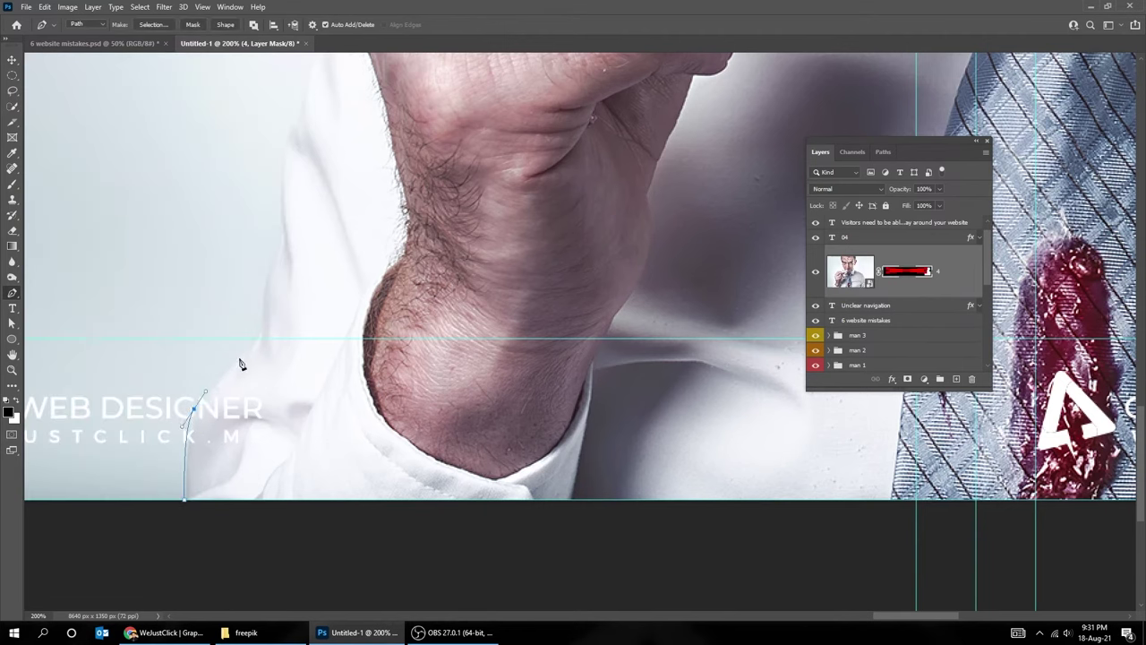
pyautogui.click(269, 328)
pyautogui.scroll(2, 269, 328)
pyautogui.click(268, 230)
pyautogui.scroll(2, 268, 230)
pyautogui.click(272, 281)
pyautogui.hscroll(-2, 332, 328)
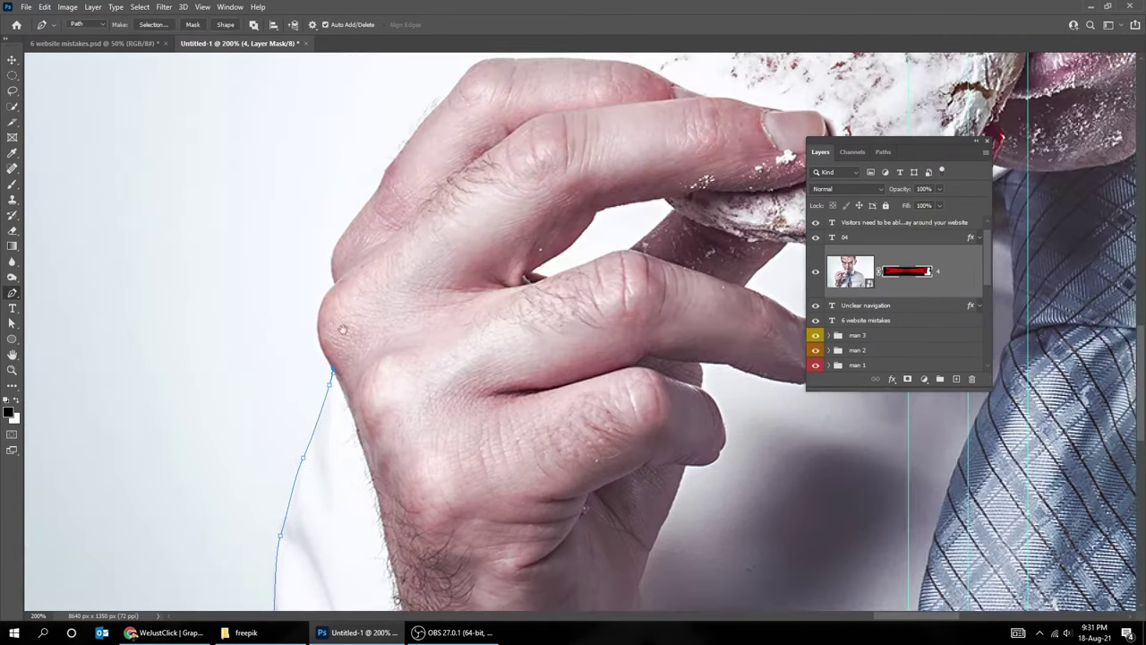
pyautogui.scroll(-2, 332, 328)
pyautogui.scroll(-3, 269, 359)
pyautogui.click(213, 476)
# Step: Make a selection from the outline and black out the background beside his arm
pyautogui.rightClick(213, 475)
pyautogui.click(616, 186)
pyautogui.press('v')
pyautogui.hotkey('ctrl', '0')
pyautogui.click(925, 379)
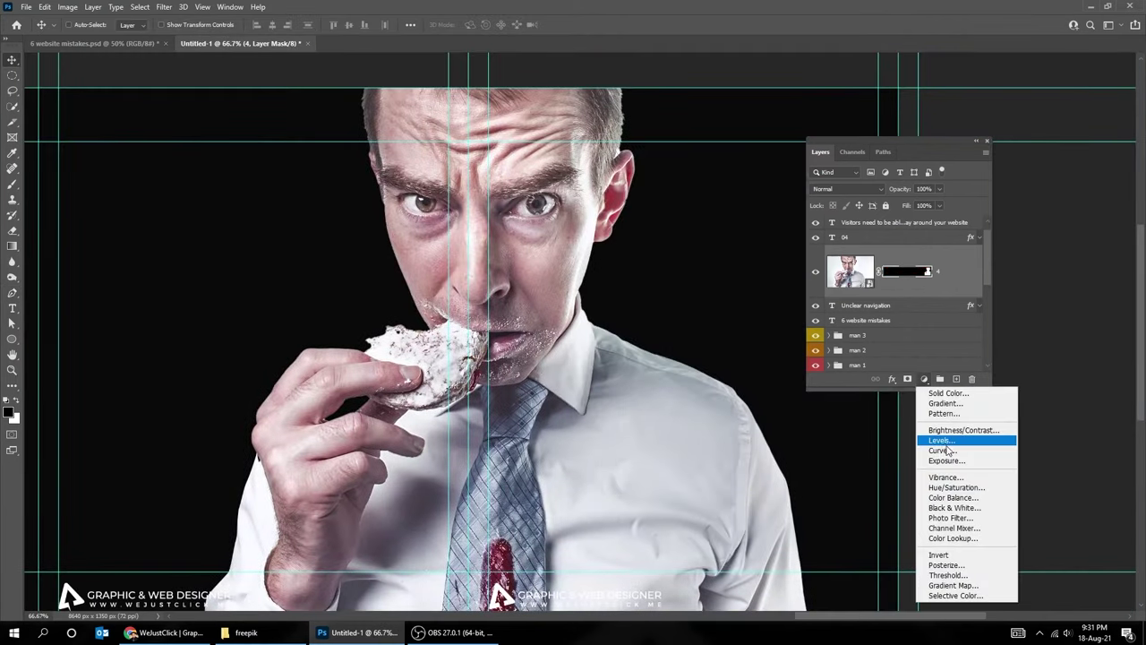
# Step: Add clipped Black & White 4 and Brightness/Contrast 4 with lower brightness, higher contrast
pyautogui.click(955, 508)
pyautogui.click(684, 191)
pyautogui.click(924, 379)
pyautogui.click(963, 430)
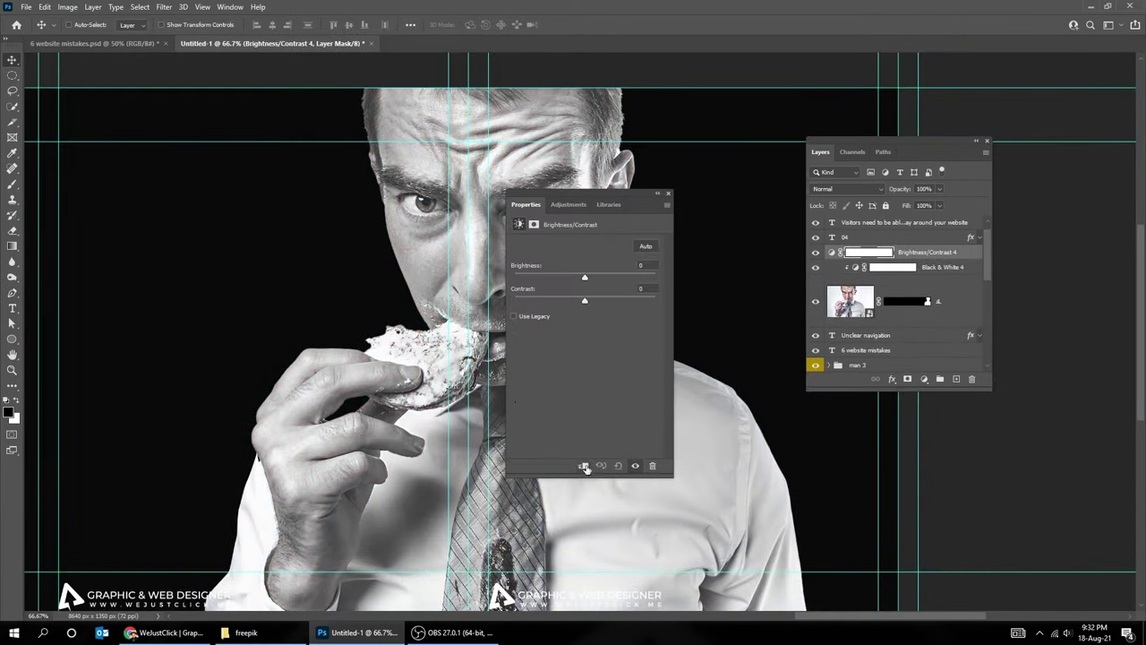
pyautogui.moveTo(584, 277)
pyautogui.mouseDown()
pyautogui.moveTo(567, 276)
pyautogui.moveTo(631, 300)
pyautogui.mouseUp()
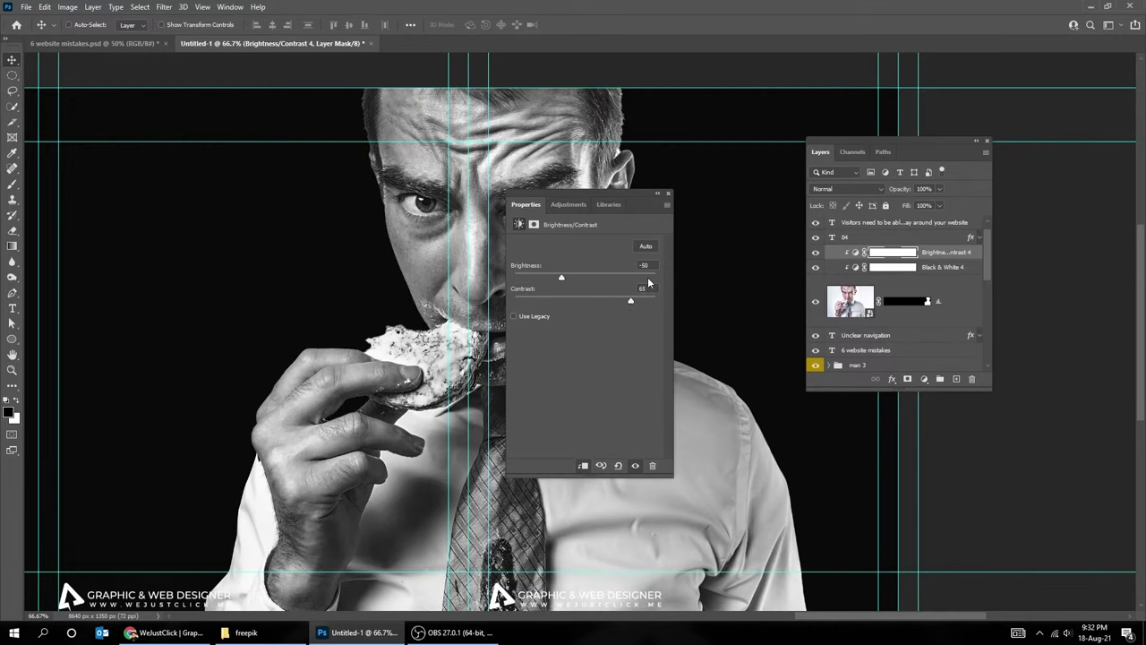
pyautogui.click(668, 193)
# Step: Add clipped purple Color Fill 5 above Black & White 4 with its mask inverted
pyautogui.click(943, 267)
pyautogui.click(924, 379)
pyautogui.click(949, 393)
pyautogui.click(834, 259)
pyautogui.click(893, 267)
pyautogui.hotkey('ctrl', 'i')
# Step: Trace the eating man's tie with the Pen tool from the collar along the chin and left edge
pyautogui.press('p')
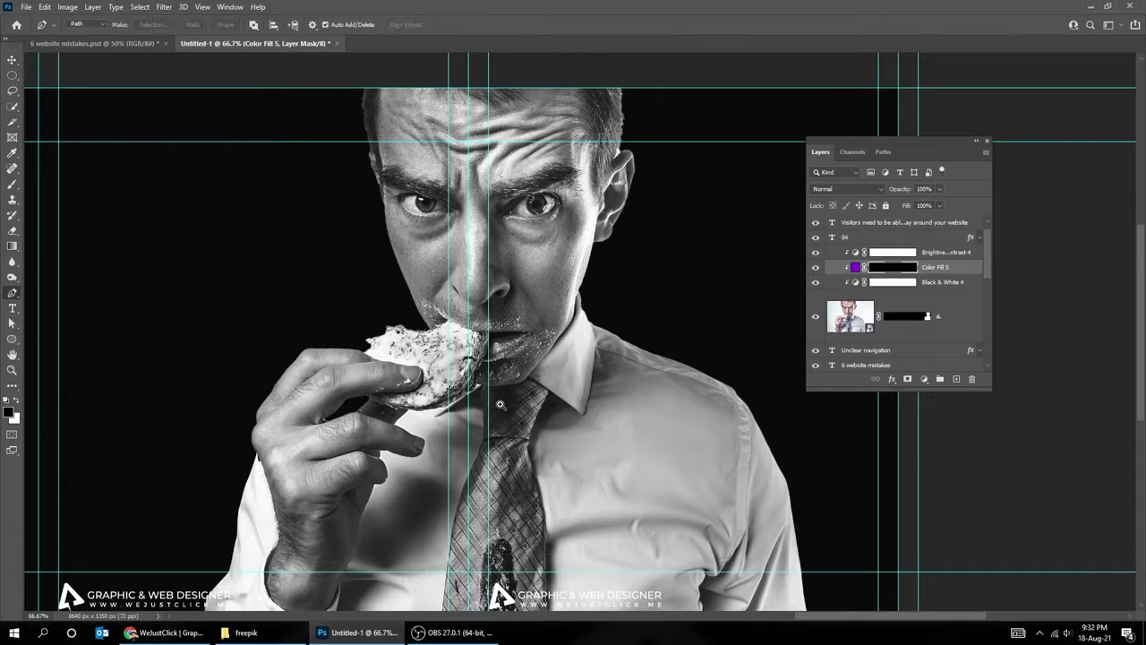
pyautogui.scroll(5, 594, 409)
pyautogui.click(539, 380)
pyautogui.click(454, 329)
pyautogui.moveTo(433, 329)
pyautogui.mouseDown()
pyautogui.moveTo(485, 280)
pyautogui.moveTo(554, 304)
pyautogui.mouseUp()
pyautogui.click(459, 307)
pyautogui.click(417, 317)
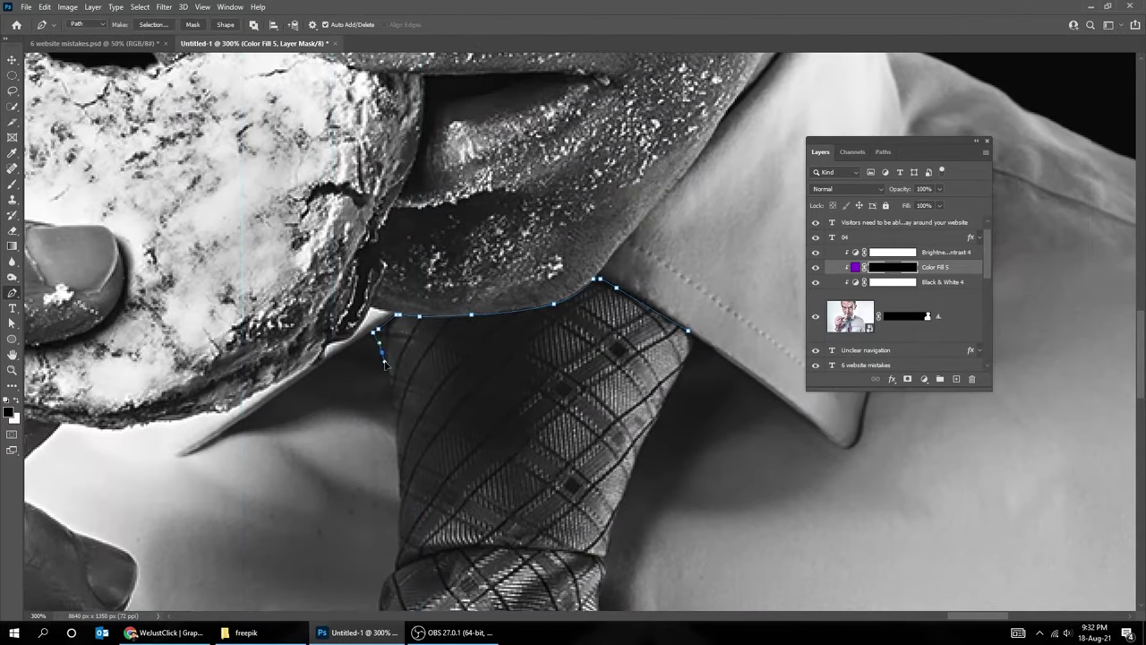
pyautogui.scroll(-5, 382, 355)
pyautogui.click(586, 184)
pyautogui.scroll(-3, 587, 184)
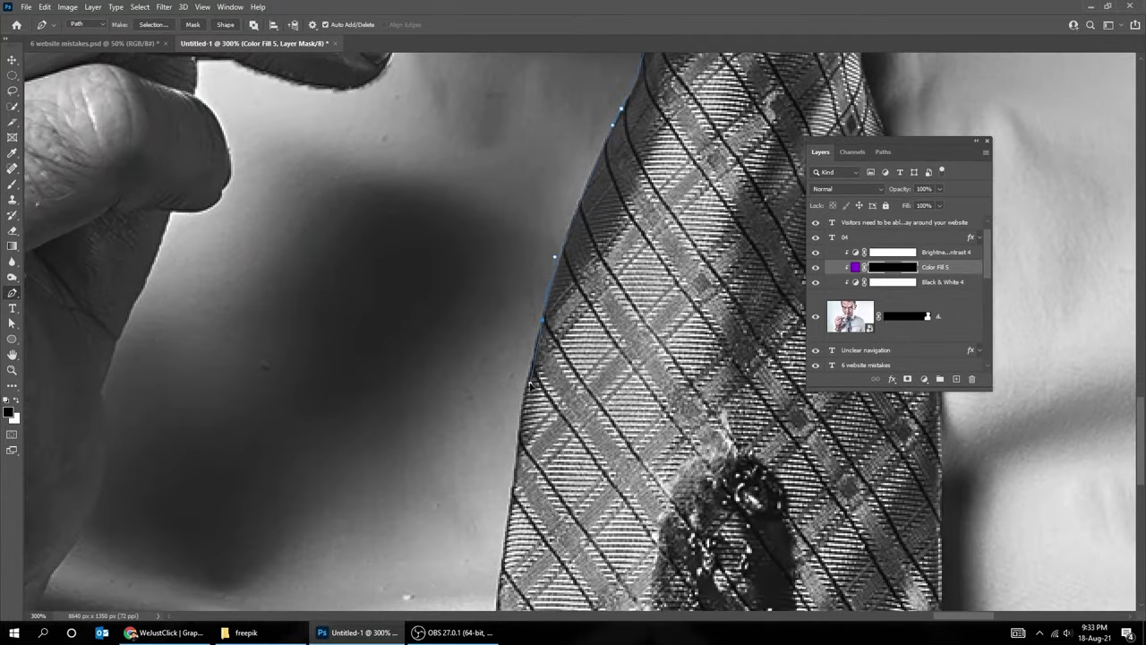
pyautogui.scroll(-3, 532, 384)
pyautogui.scroll(-3, 532, 383)
# Step: Close the tie path, make it a selection, and fill Color Fill 5's mask inside it
pyautogui.hscroll(5, 444, 510)
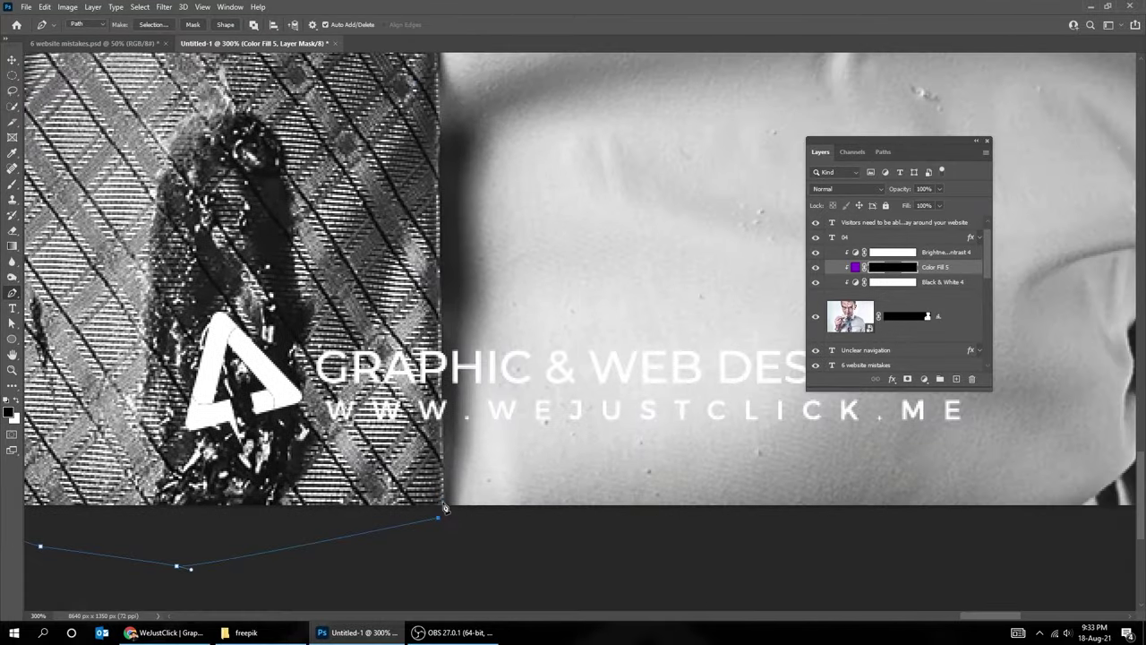
pyautogui.scroll(5, 440, 306)
pyautogui.scroll(3, 421, 322)
pyautogui.scroll(3, 403, 341)
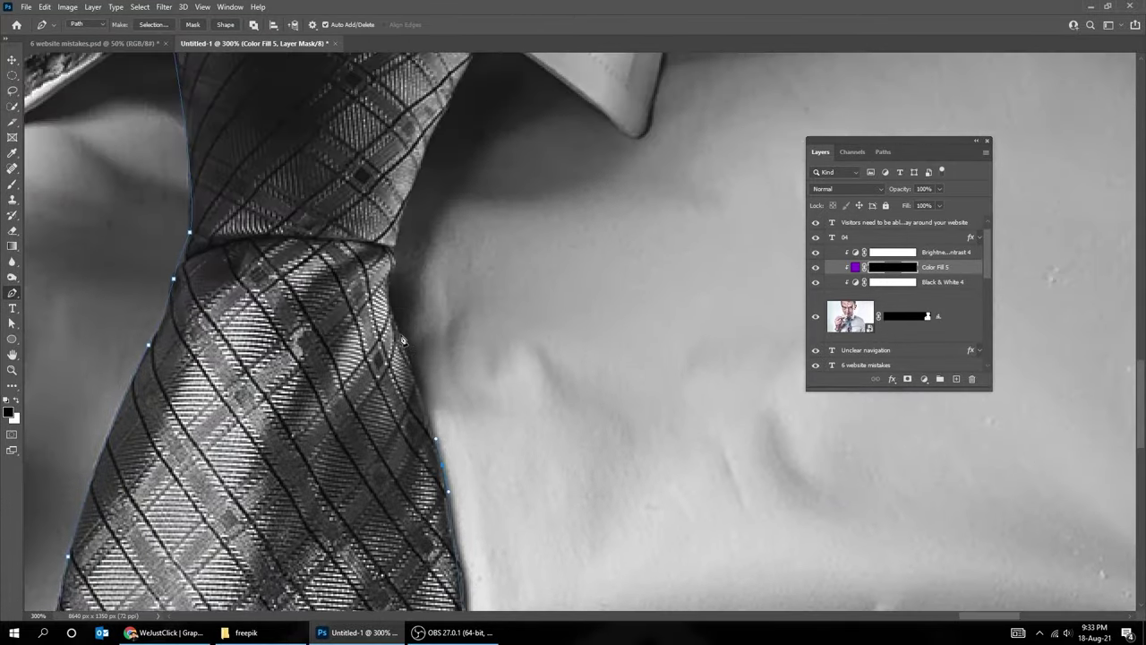
pyautogui.scroll(3, 391, 269)
pyautogui.scroll(2, 391, 269)
pyautogui.click(434, 231)
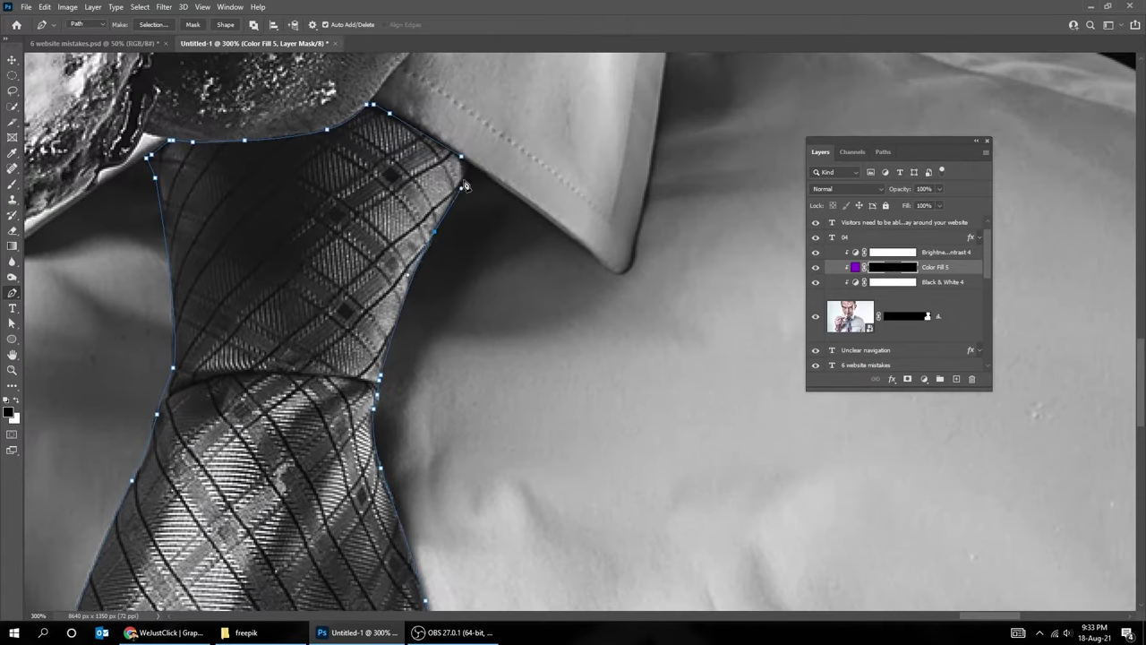
pyautogui.rightClick(404, 188)
pyautogui.click(439, 229)
pyautogui.press('Return')
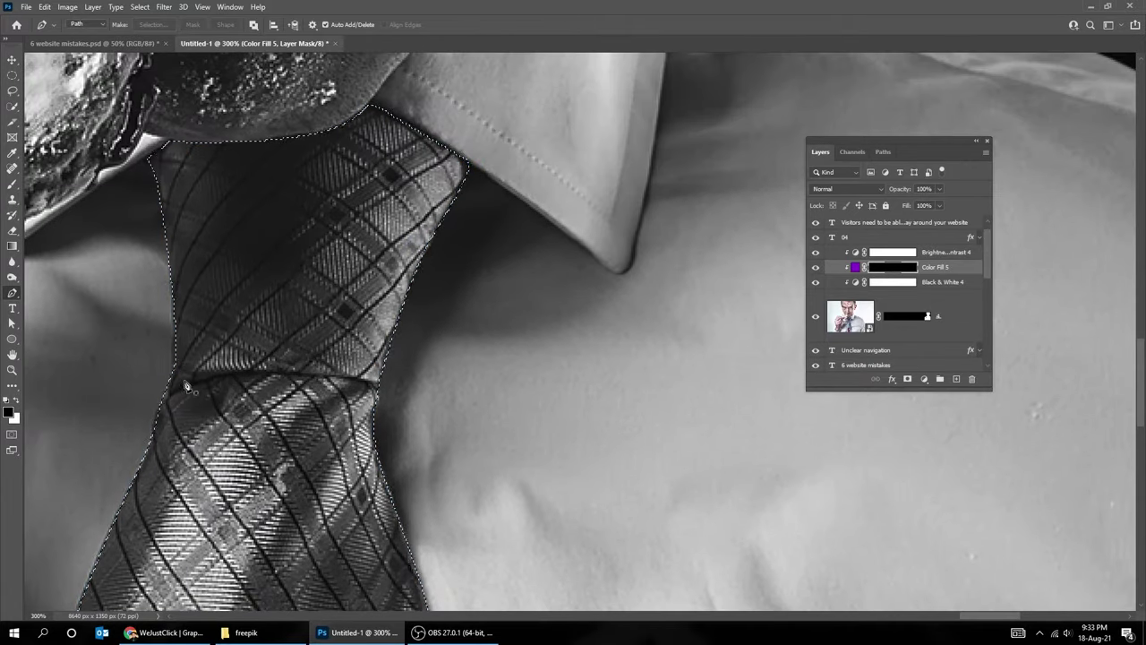
pyautogui.hotkey('ctrl', 'BackSpace')
# Step: Set Color Fill 5 to Color blend mode with 75% fill so the tie pattern shows
pyautogui.hotkey('ctrl', 'd')
pyautogui.press('m')
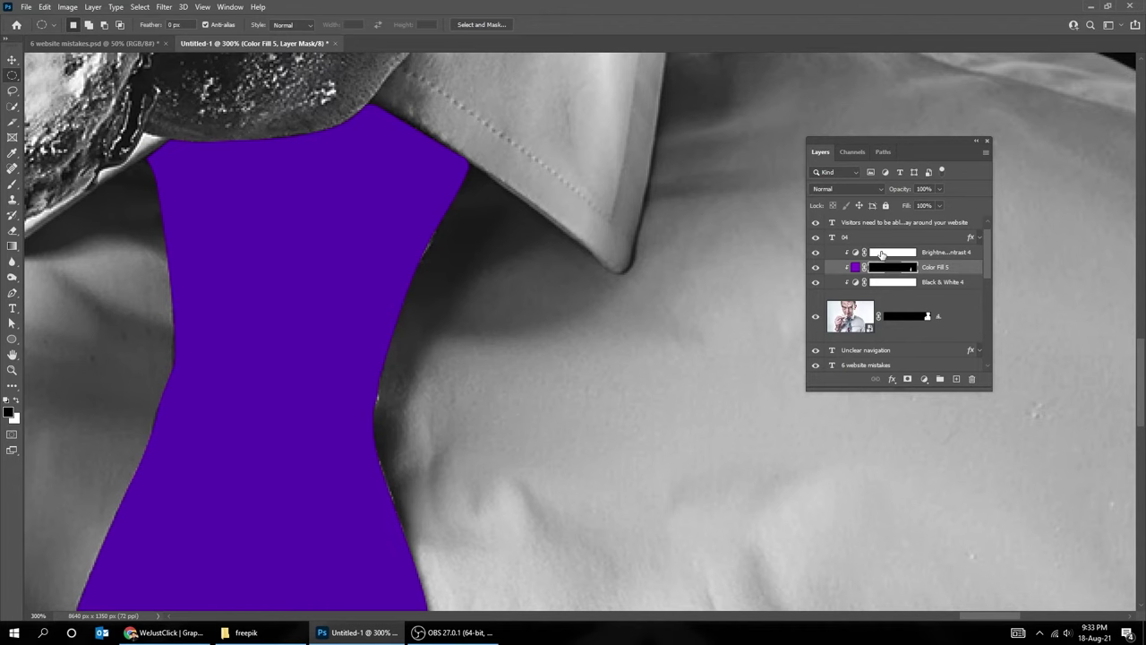
pyautogui.click(846, 188)
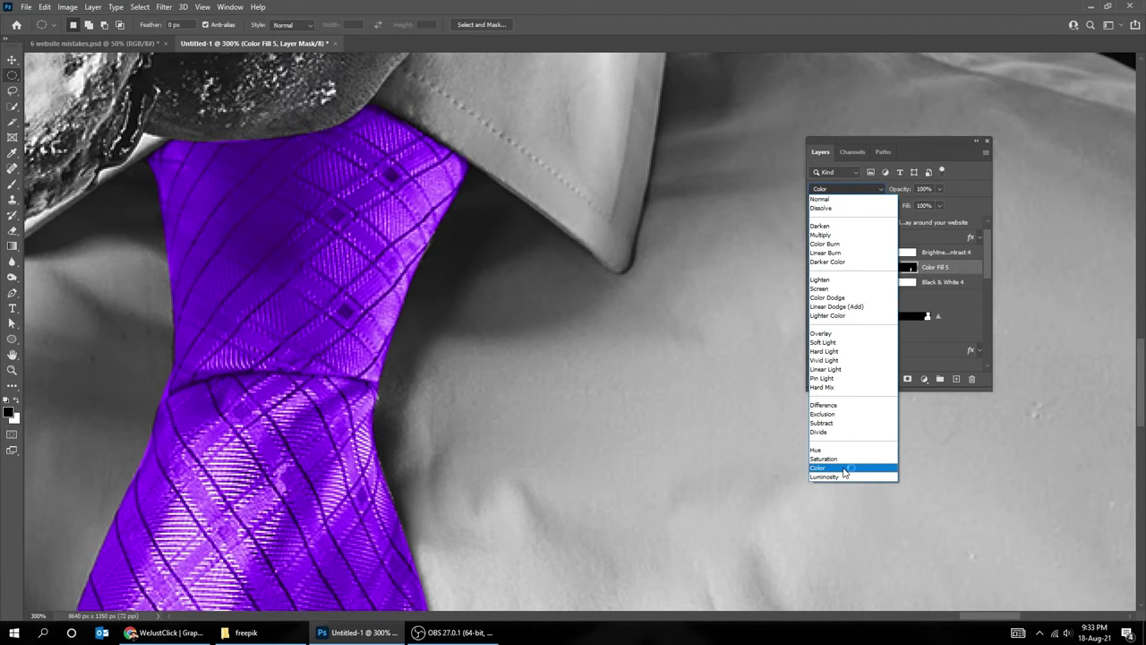
pyautogui.click(845, 468)
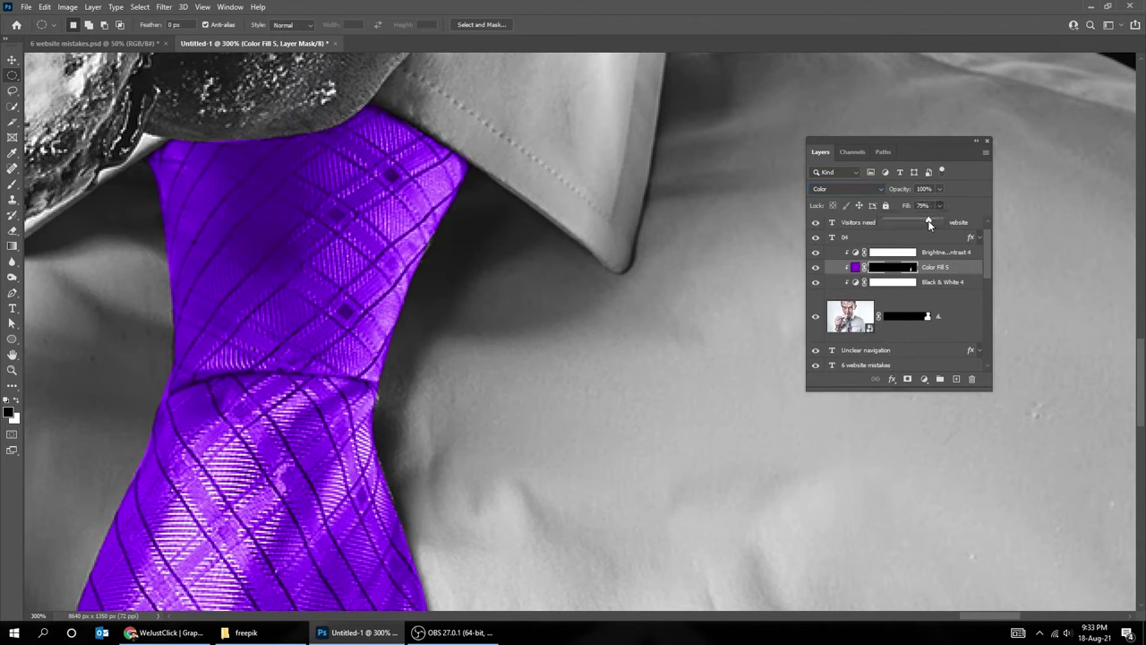
pyautogui.moveTo(925, 224); pyautogui.dragTo(927, 224)
pyautogui.scroll(-3, 663, 410)
pyautogui.scroll(-2, 663, 410)
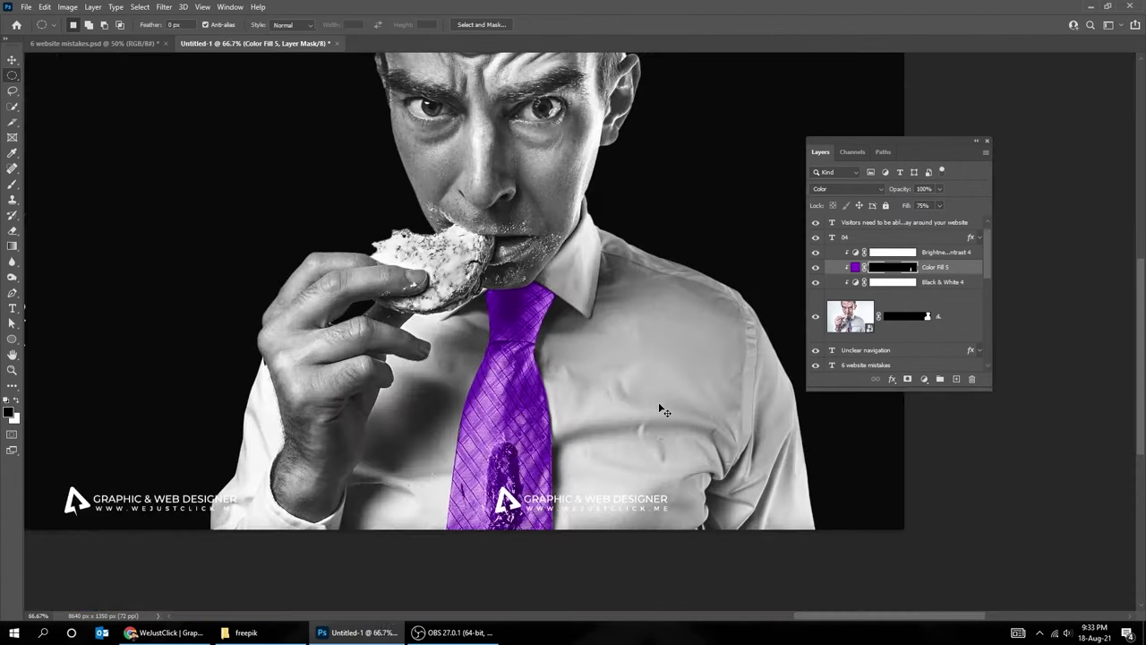
pyautogui.press('Tab')
pyautogui.moveTo(607, 359)
pyautogui.mouseDown()
pyautogui.moveTo(778, 358)
pyautogui.moveTo(847, 385)
pyautogui.mouseUp()
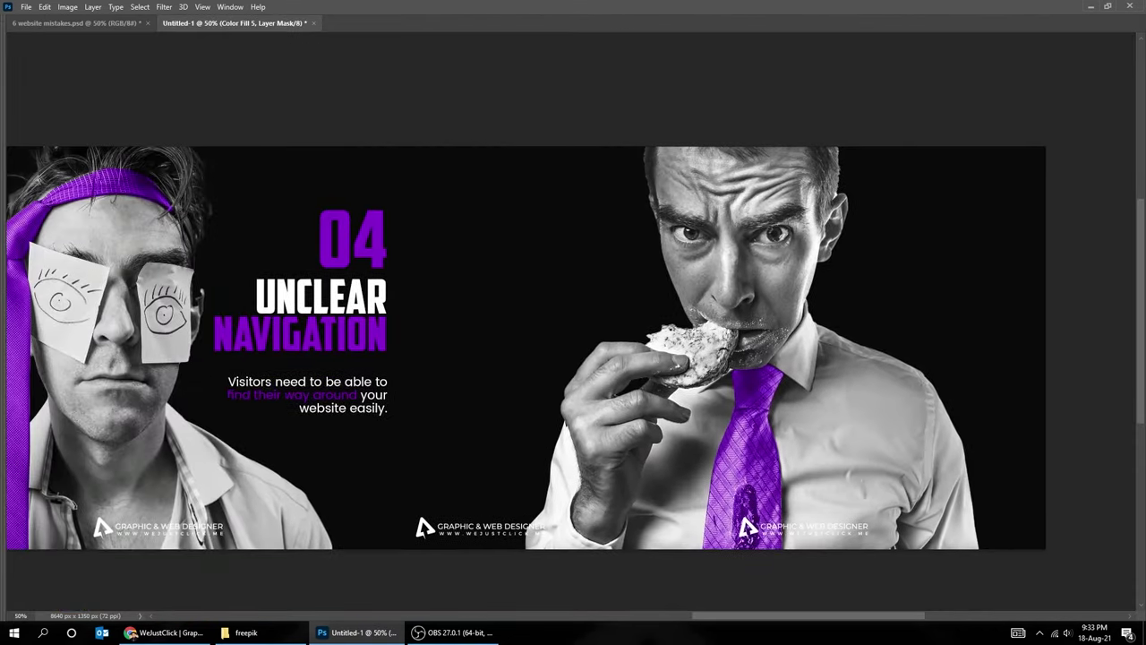
# Step: Select the 05 number and NO FAVICON text layers in 6 website mistakes.psd and drop them into Untitled-1
pyautogui.scroll(-1, 696, 334)
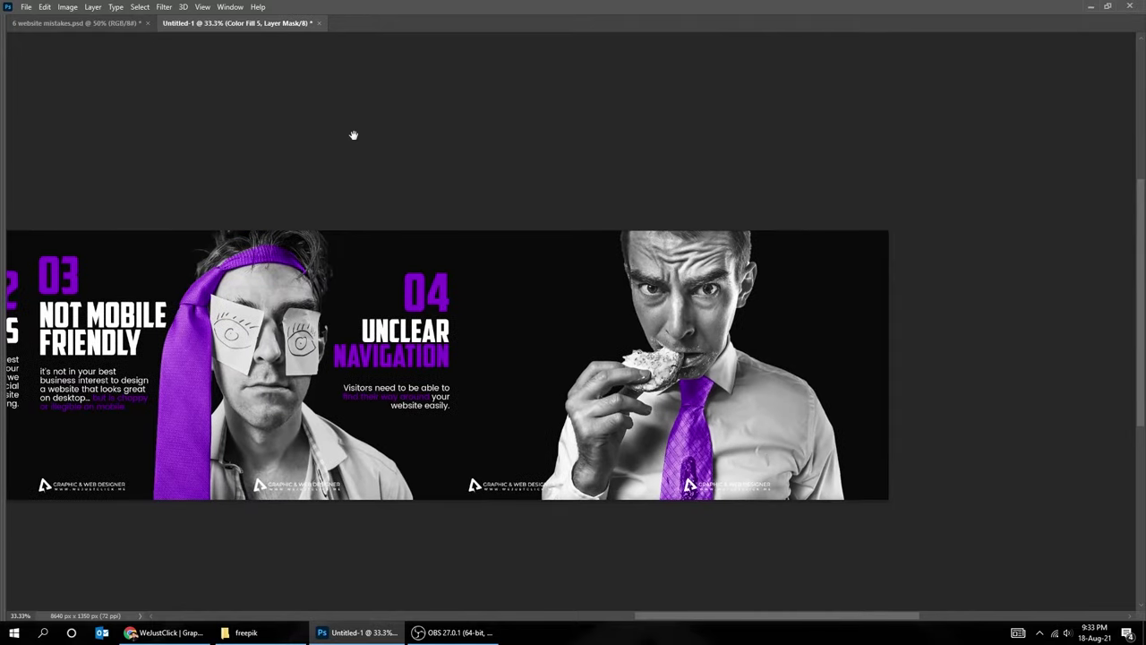
pyautogui.click(123, 24)
pyautogui.scroll(1, 653, 358)
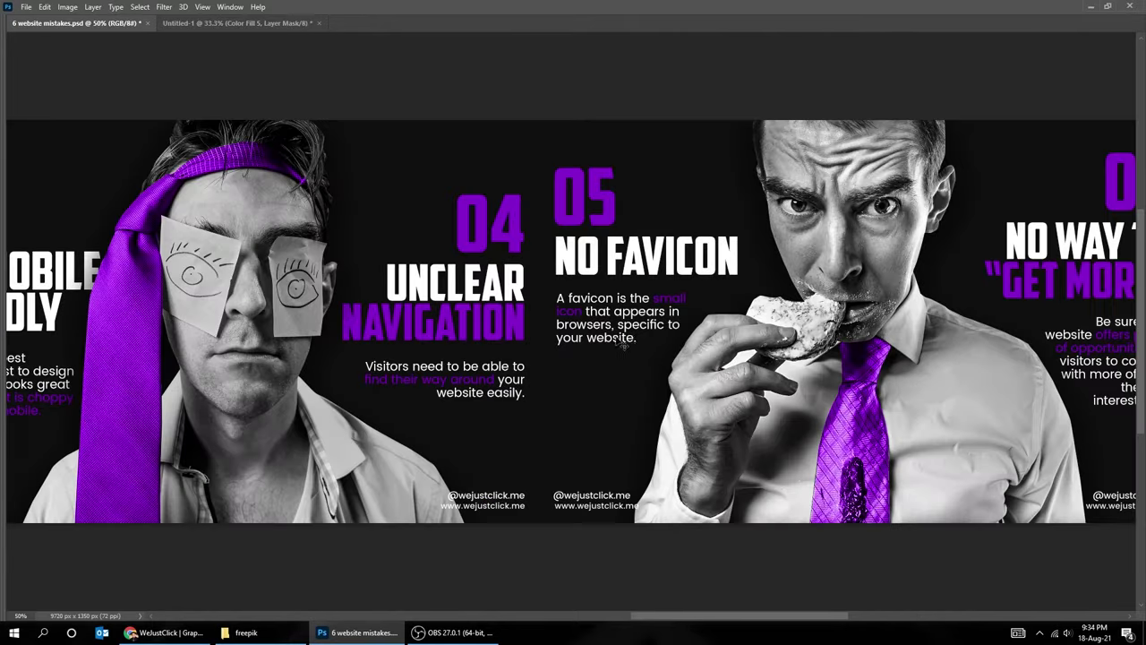
pyautogui.rightClick(593, 254)
pyautogui.click(605, 261)
pyautogui.rightClick(578, 221)
pyautogui.click(609, 246)
pyautogui.rightClick(592, 343)
pyautogui.click(609, 350)
pyautogui.moveTo(598, 272)
pyautogui.mouseDown()
pyautogui.moveTo(249, 37)
pyautogui.moveTo(262, 42)
pyautogui.mouseUp()
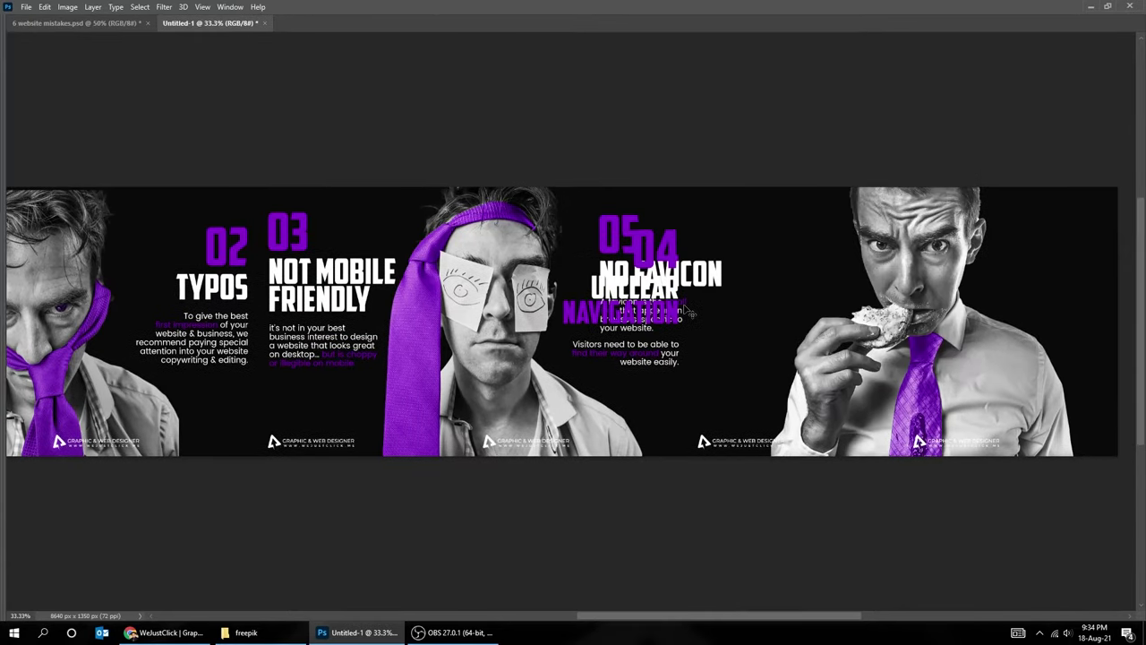
pyautogui.moveTo(778, 355)
pyautogui.mouseDown()
pyautogui.moveTo(781, 301)
pyautogui.moveTo(826, 301)
pyautogui.moveTo(734, 277)
pyautogui.mouseUp()
# Step: Place the NO FAVICON text in the 05 panel left of the eating man, with guides shown
pyautogui.hotkey('ctrl', ';')
pyautogui.hotkey('ctrl', '+')
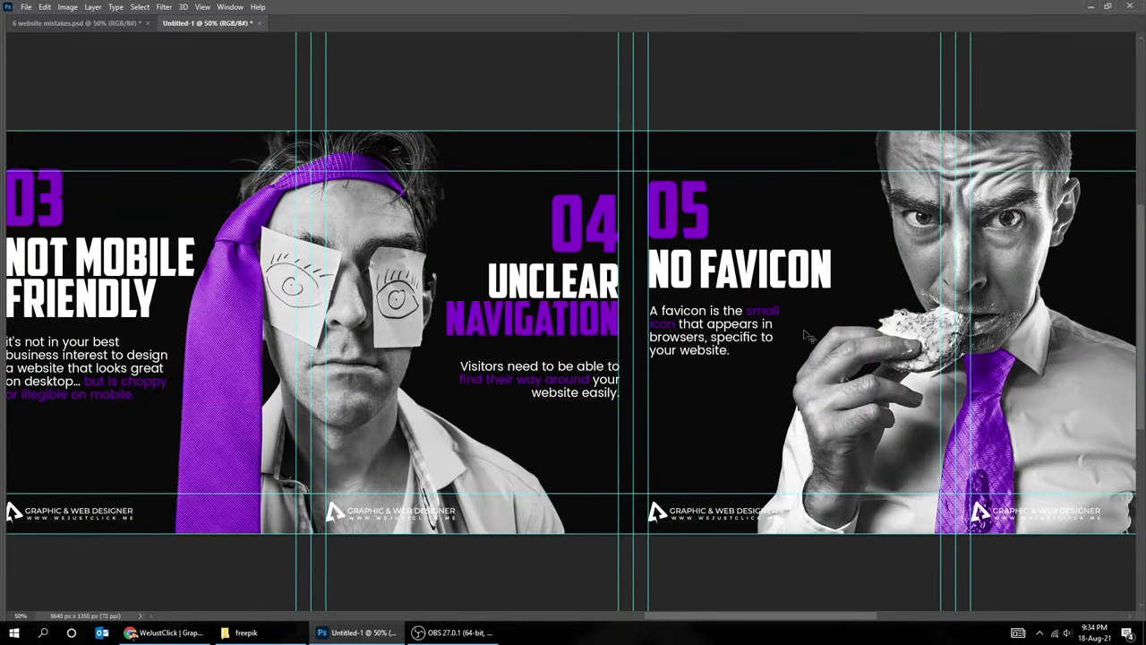
pyautogui.moveTo(764, 304); pyautogui.dragTo(506, 267)
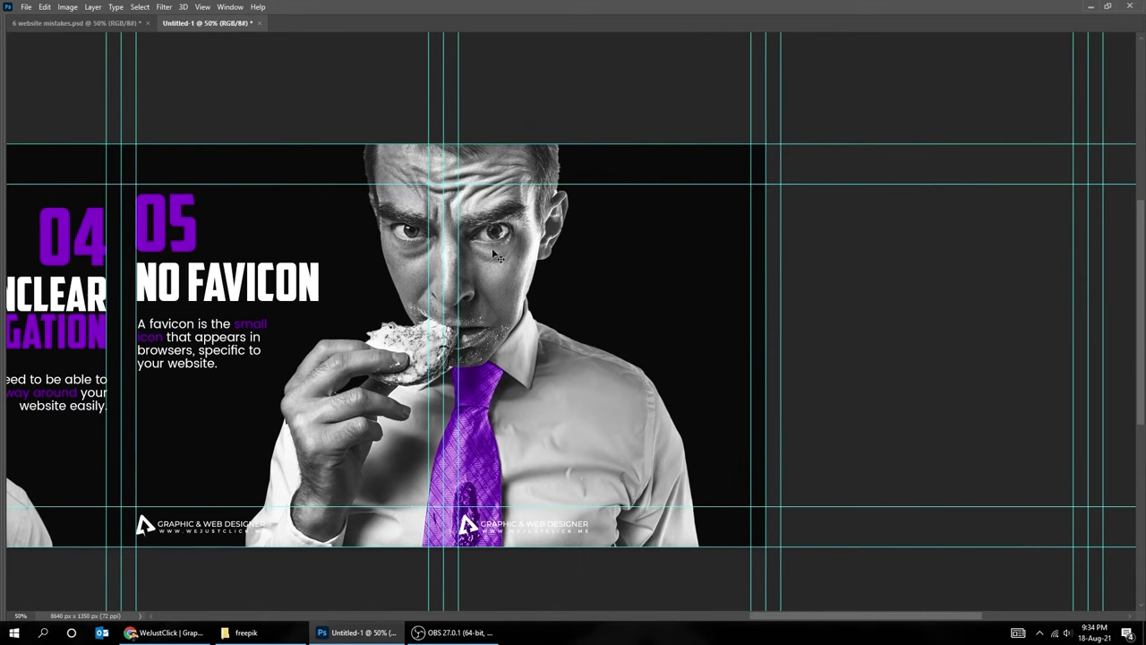
pyautogui.click(114, 23)
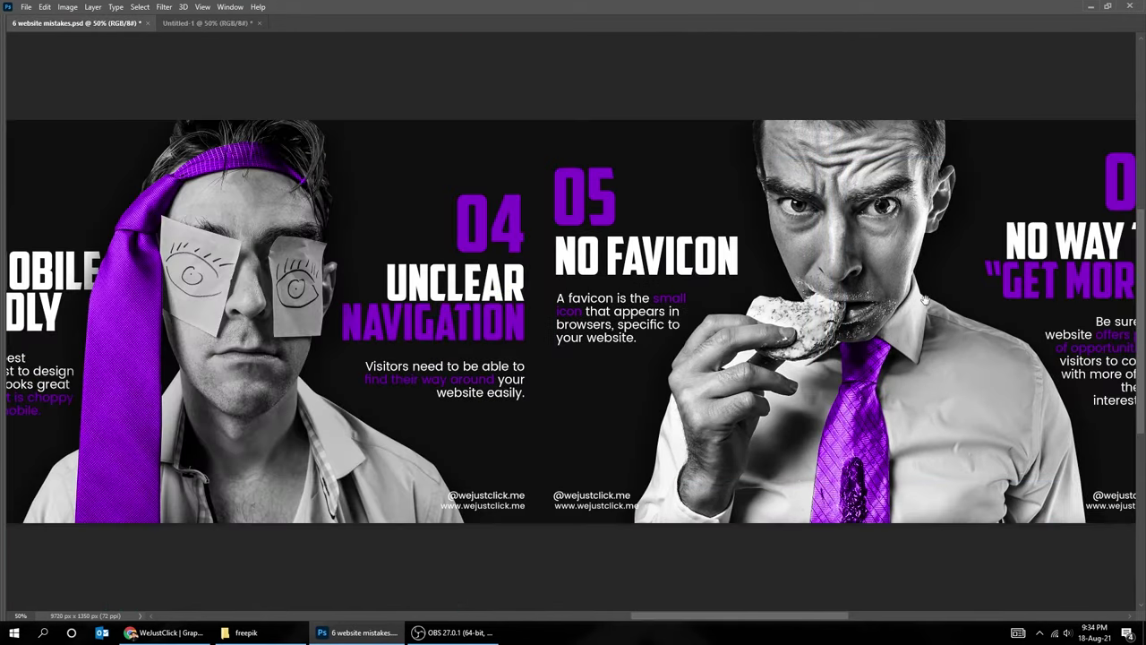
# Step: In 6 website mistakes.psd, select the 06 number and NO WAY TO "GET MORE" text layers
pyautogui.moveTo(925, 301); pyautogui.dragTo(524, 298)
pyautogui.rightClick(754, 281)
pyautogui.click(764, 289)
pyautogui.rightClick(764, 328)
pyautogui.click(776, 333)
pyautogui.rightClick(763, 205)
pyautogui.click(778, 209)
# Step: Drop the 06 text into Untitled-1 and slide it right into the 06 panel
pyautogui.moveTo(768, 212); pyautogui.dragTo(232, 24)
pyautogui.moveTo(929, 311); pyautogui.dragTo(929, 310)
pyautogui.hscroll(5, 929, 311)
pyautogui.moveTo(637, 332); pyautogui.dragTo(733, 328)
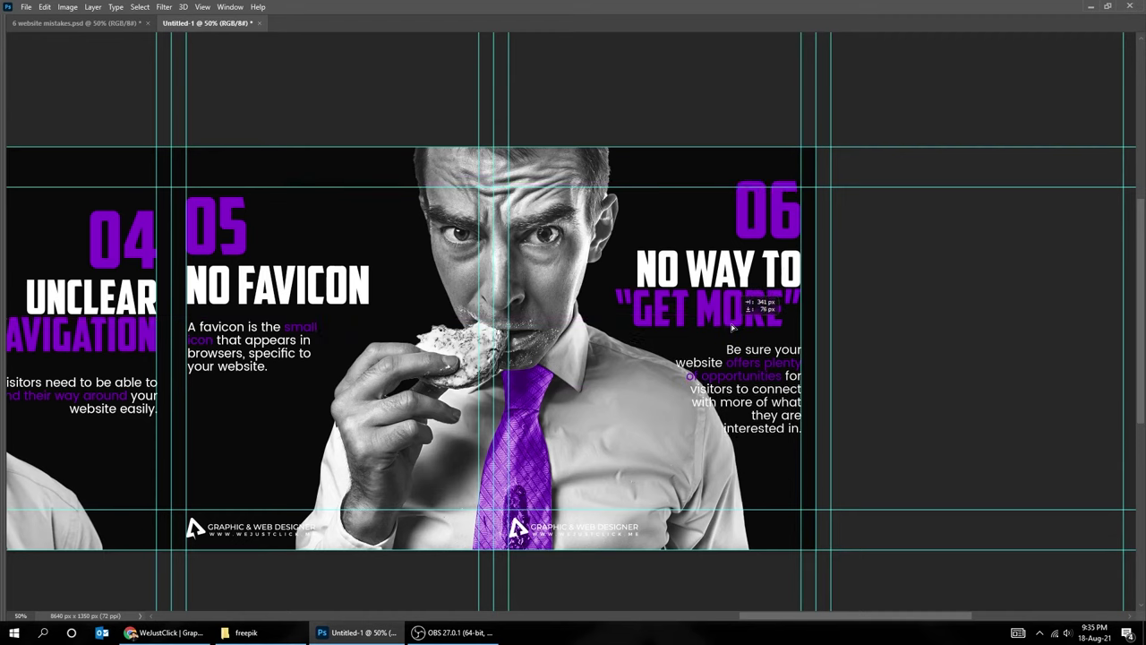
pyautogui.hscroll(-5, 682, 277)
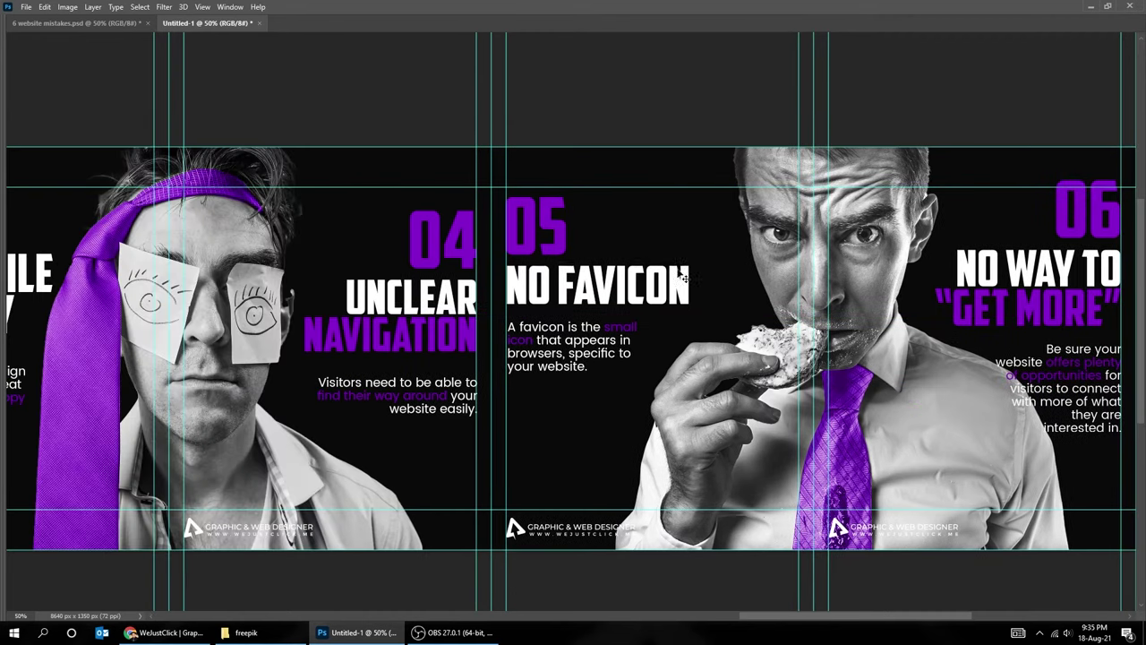
pyautogui.hscroll(3, 841, 378)
# Step: Shift the man 4 photo group about 98 px to the left
pyautogui.rightClick(739, 393)
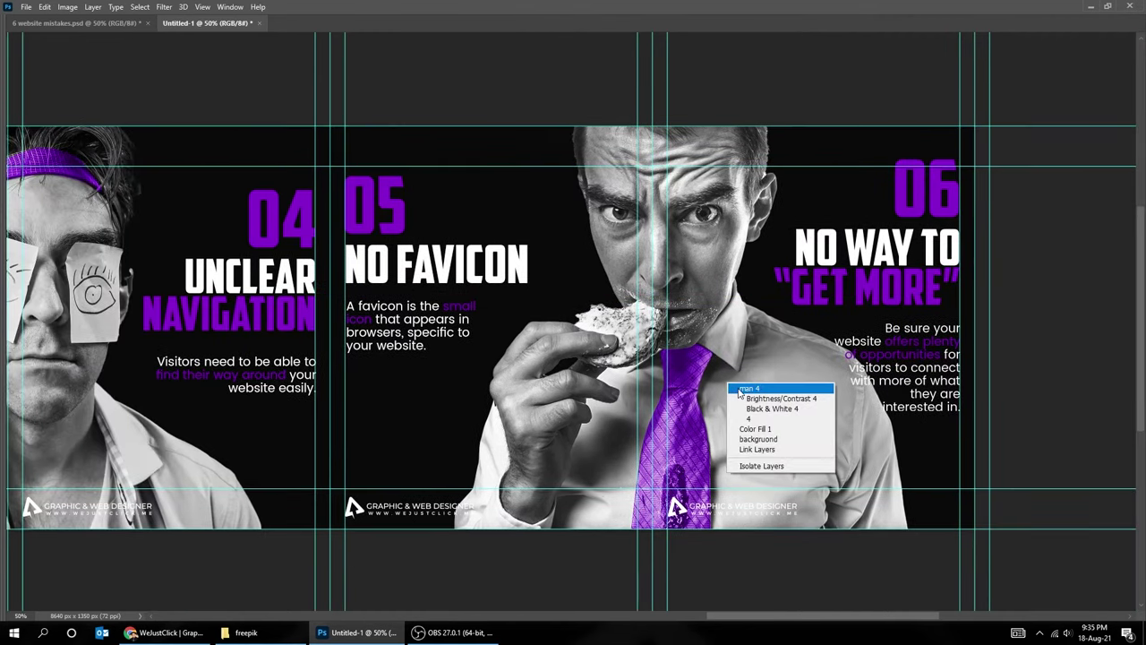
pyautogui.click(749, 388)
pyautogui.moveTo(776, 400); pyautogui.dragTo(733, 401)
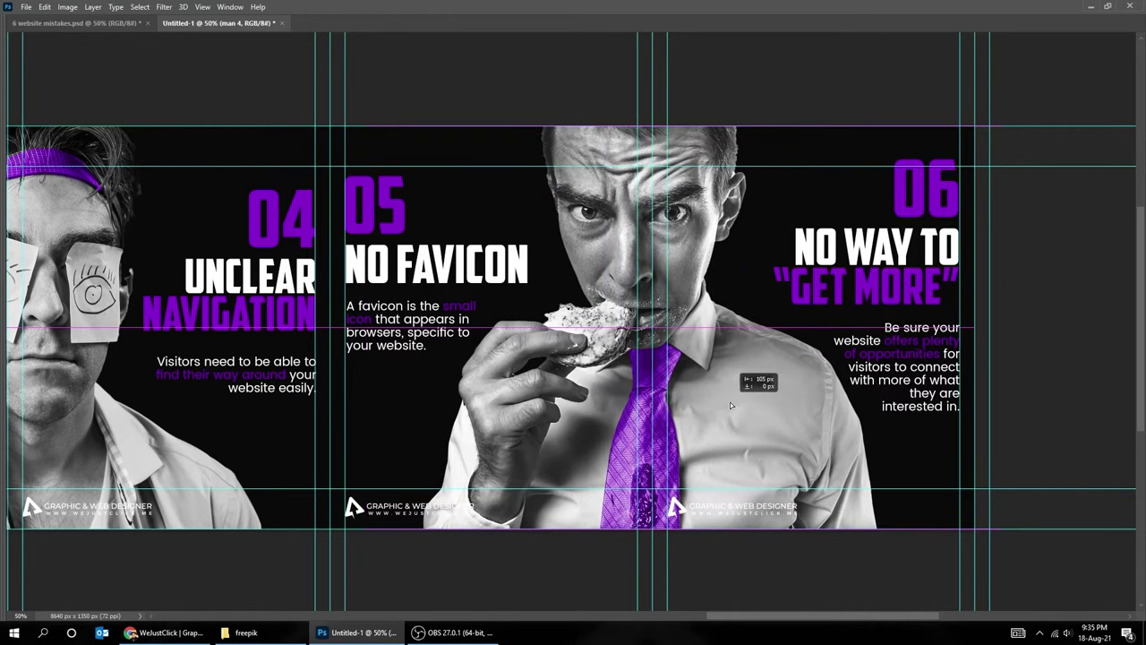
pyautogui.press('Tab')
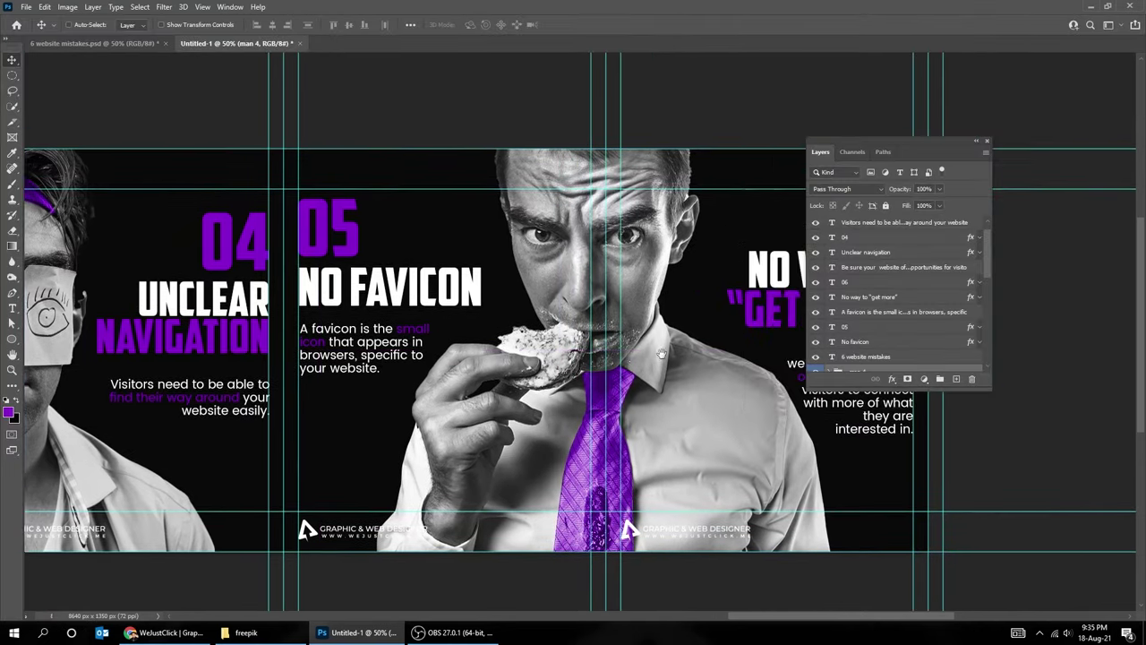
# Step: Apply Brightness/Contrast to layer 4 with Brightness -35 and Contrast 31
pyautogui.rightClick(561, 283)
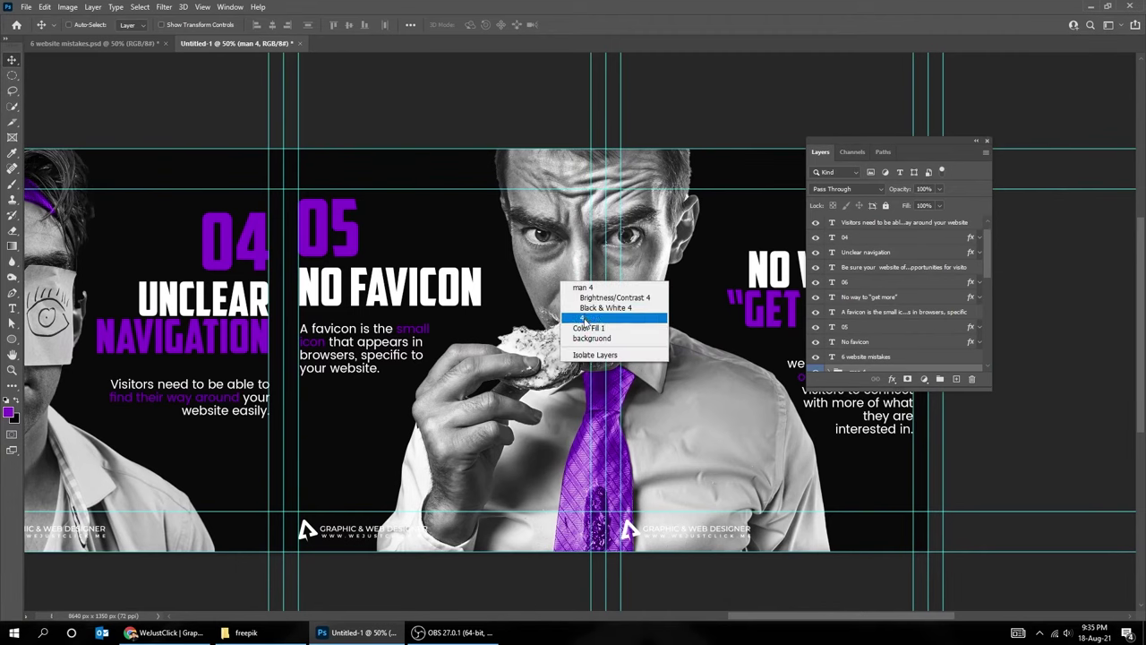
pyautogui.click(584, 317)
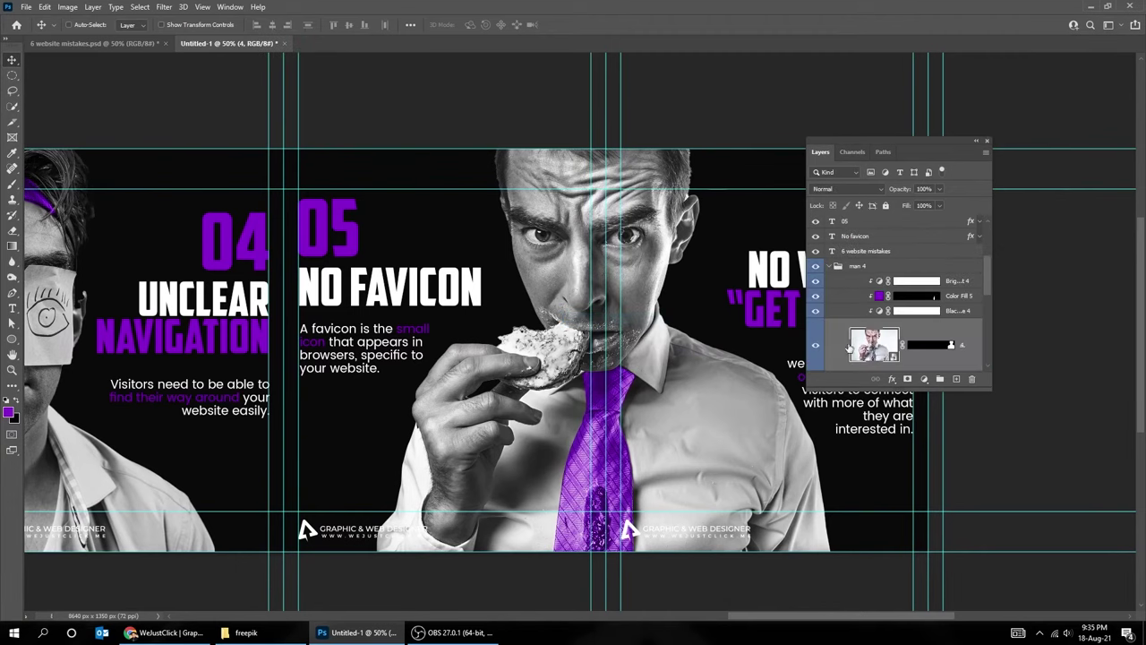
pyautogui.click(67, 7)
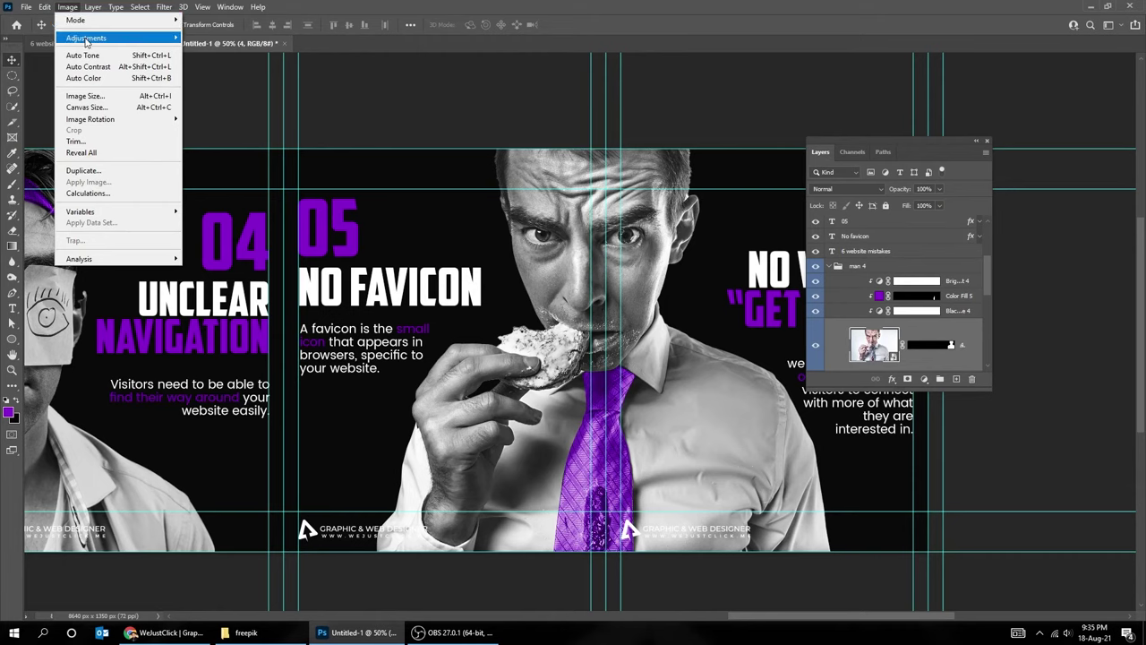
pyautogui.click(230, 38)
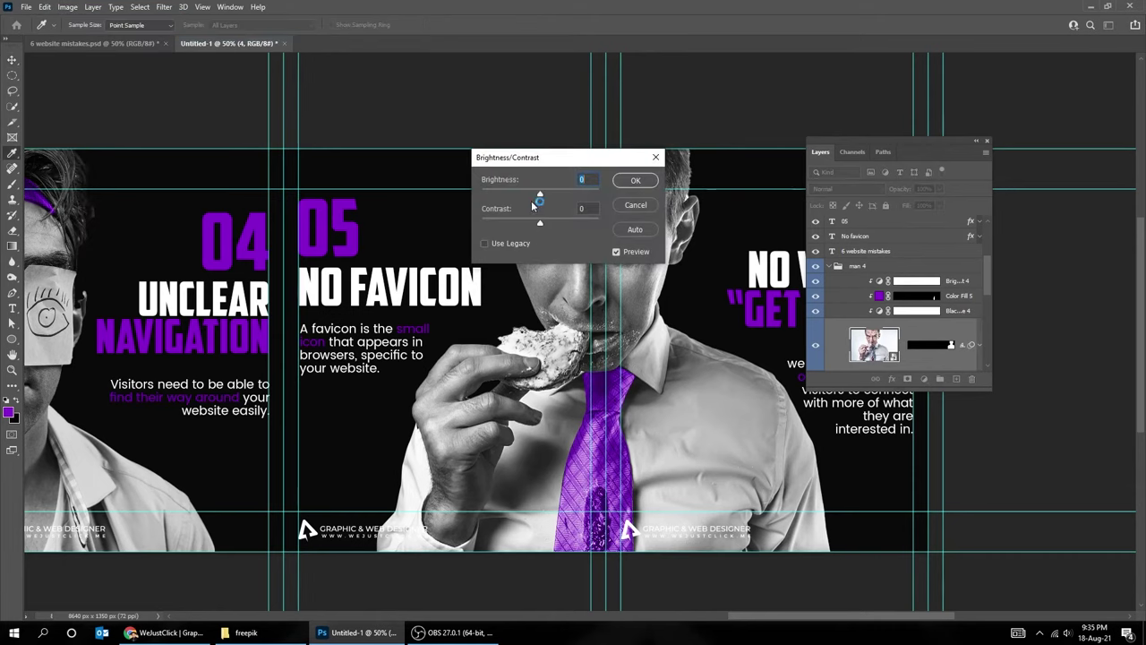
pyautogui.moveTo(529, 196); pyautogui.dragTo(565, 218)
pyautogui.moveTo(600, 160); pyautogui.dragTo(678, 349)
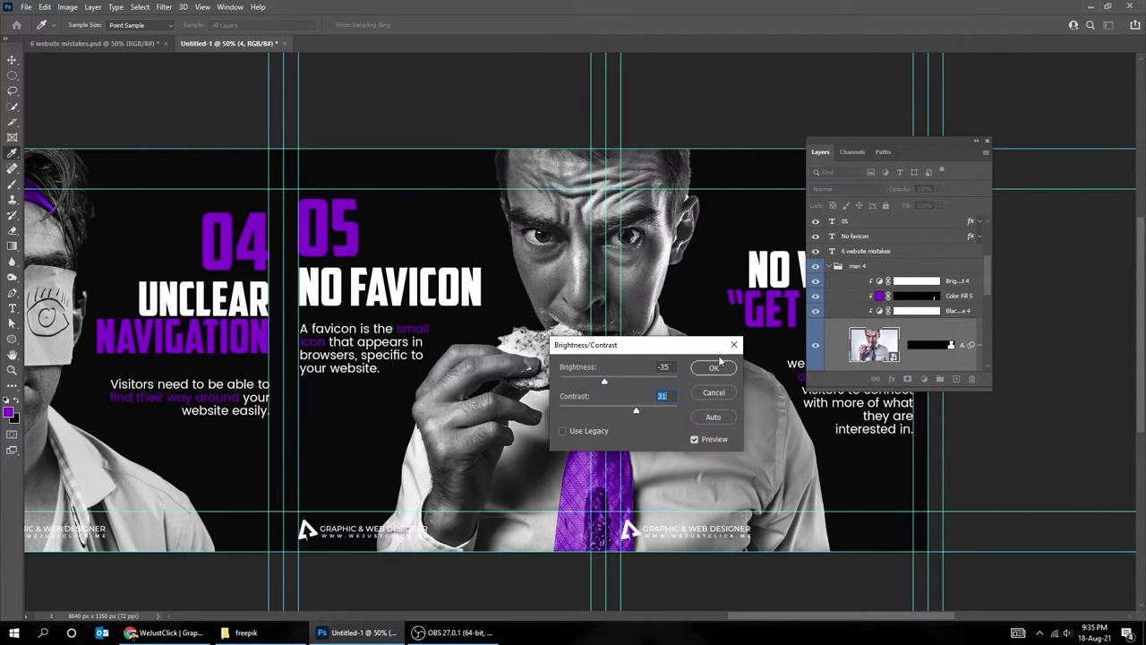
pyautogui.click(714, 368)
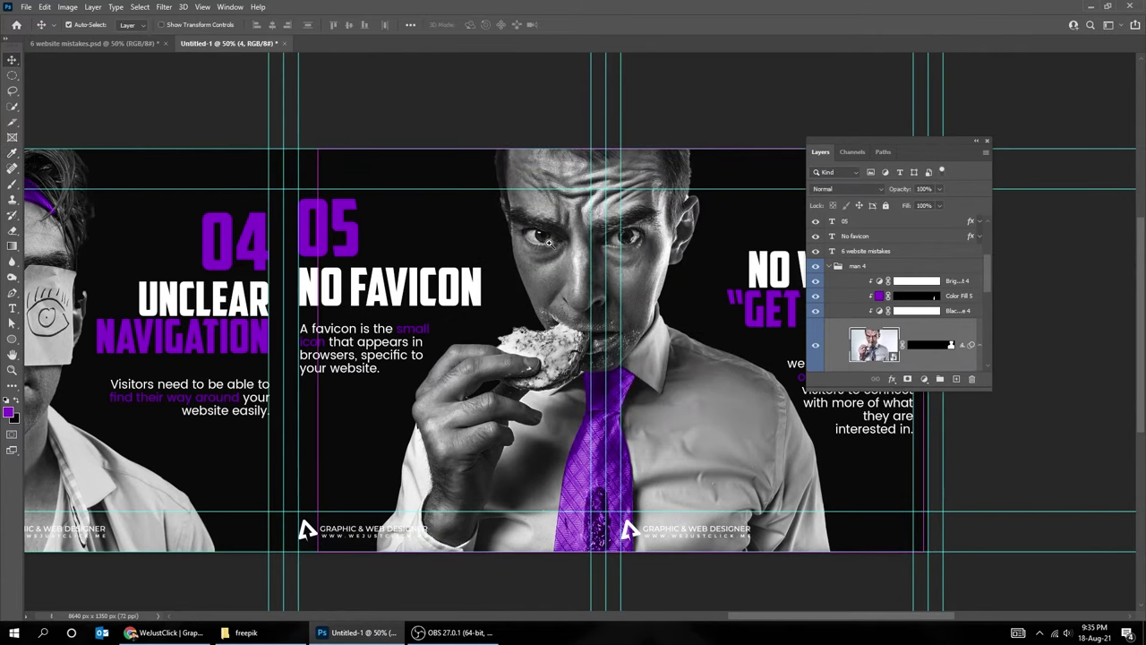
# Step: Target Color Fill 5's mask with the Brush tool, zoomed in on the man's eyes
pyautogui.scroll(1, 549, 242)
pyautogui.click(908, 300)
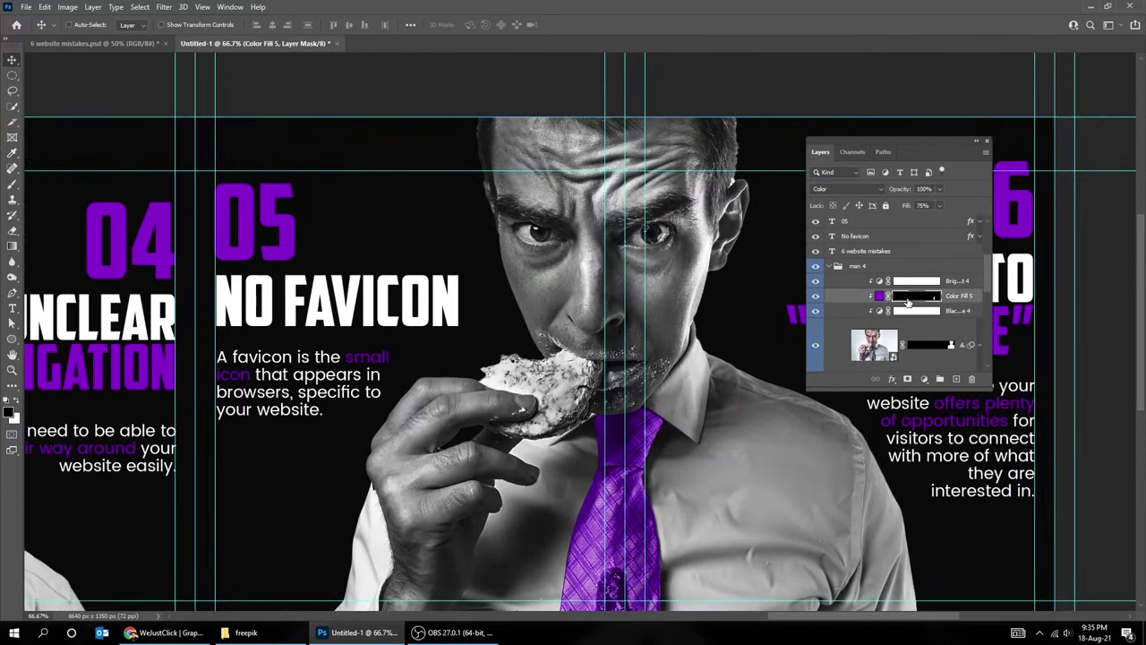
pyautogui.scroll(1, 549, 240)
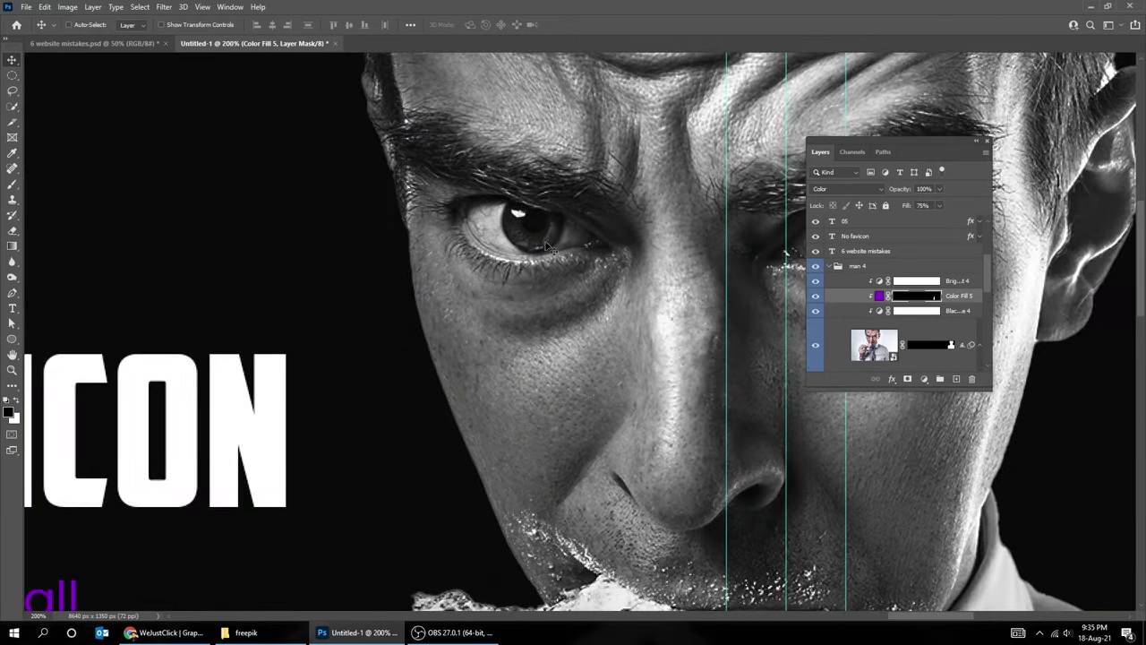
pyautogui.scroll(1, 537, 251)
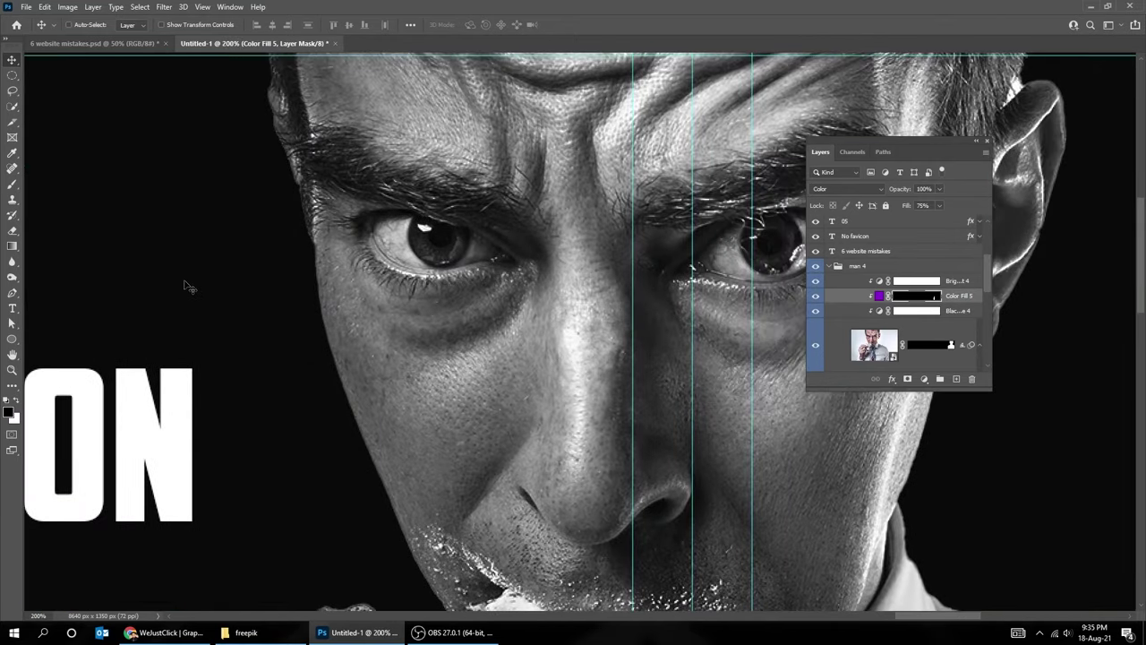
pyautogui.press('b')
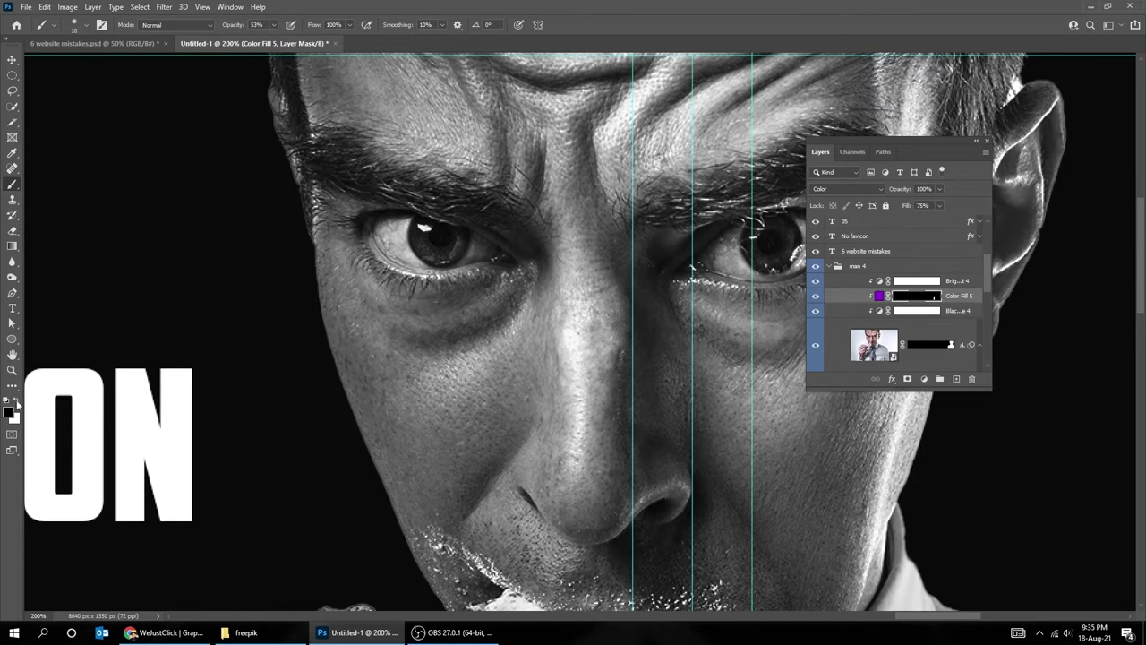
pyautogui.scroll(1, 467, 243)
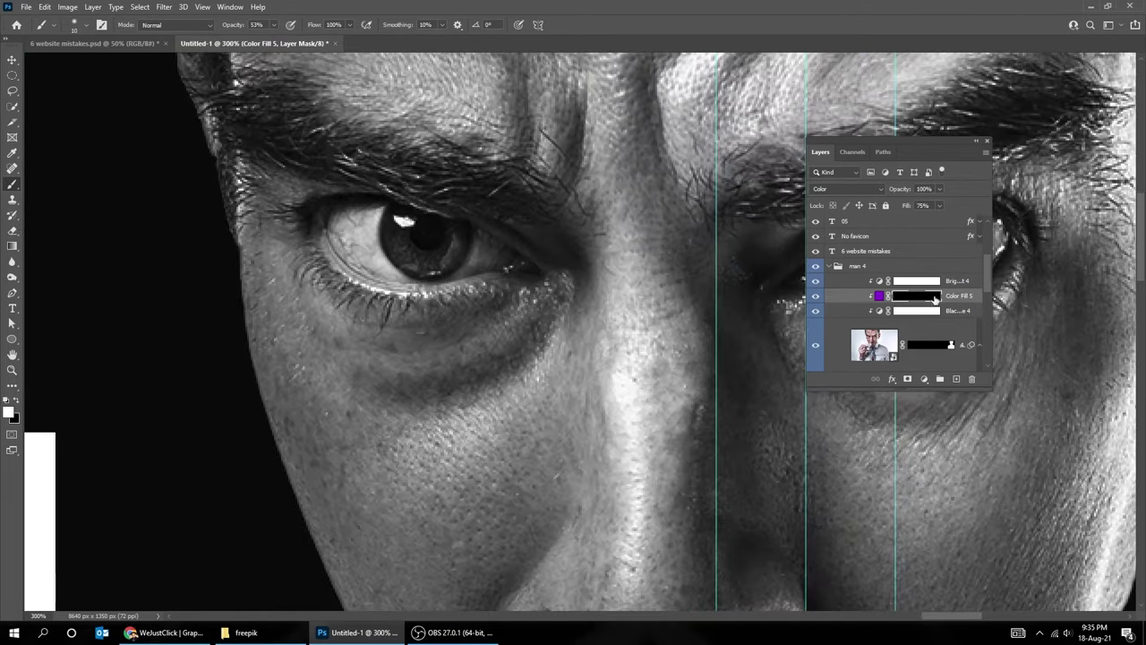
pyautogui.scroll(1, 440, 252)
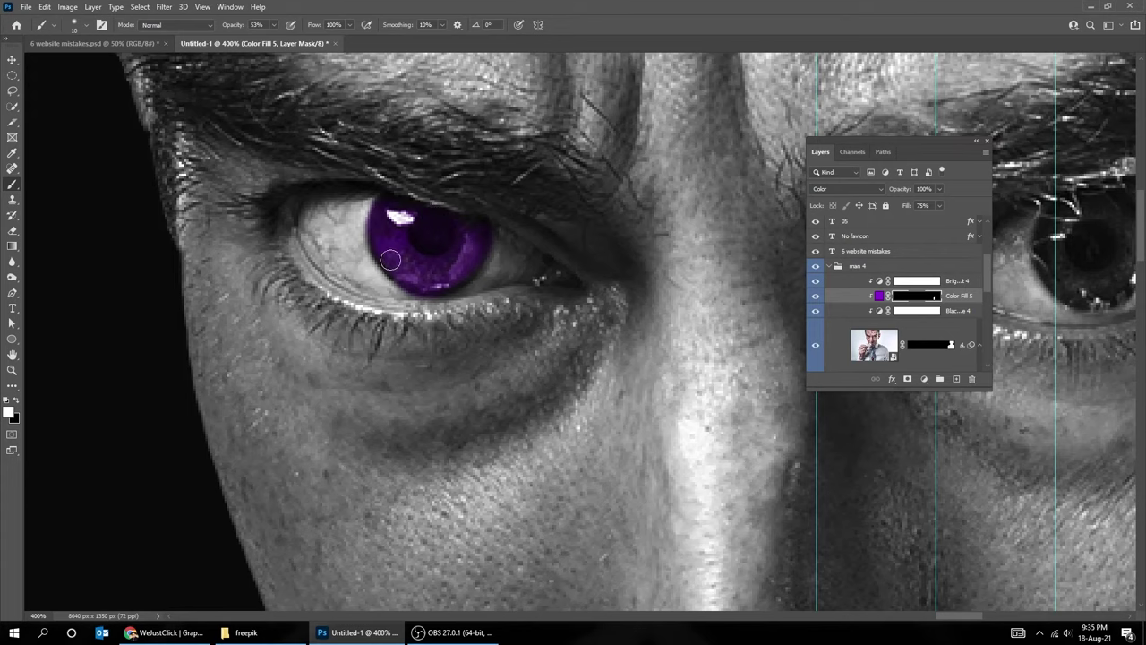
# Step: Paint white over both irises to tint them purple, then zoom out to the slide
pyautogui.hscroll(4, 480, 223)
pyautogui.hscroll(3, 474, 236)
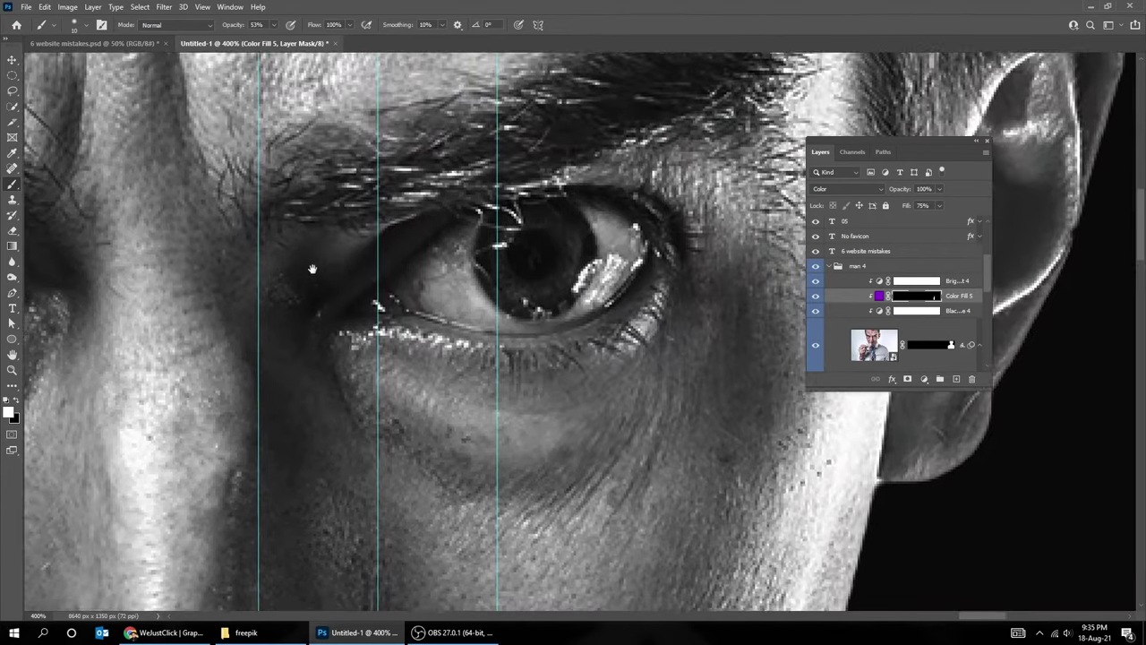
pyautogui.hotkey('ctrl', ';')
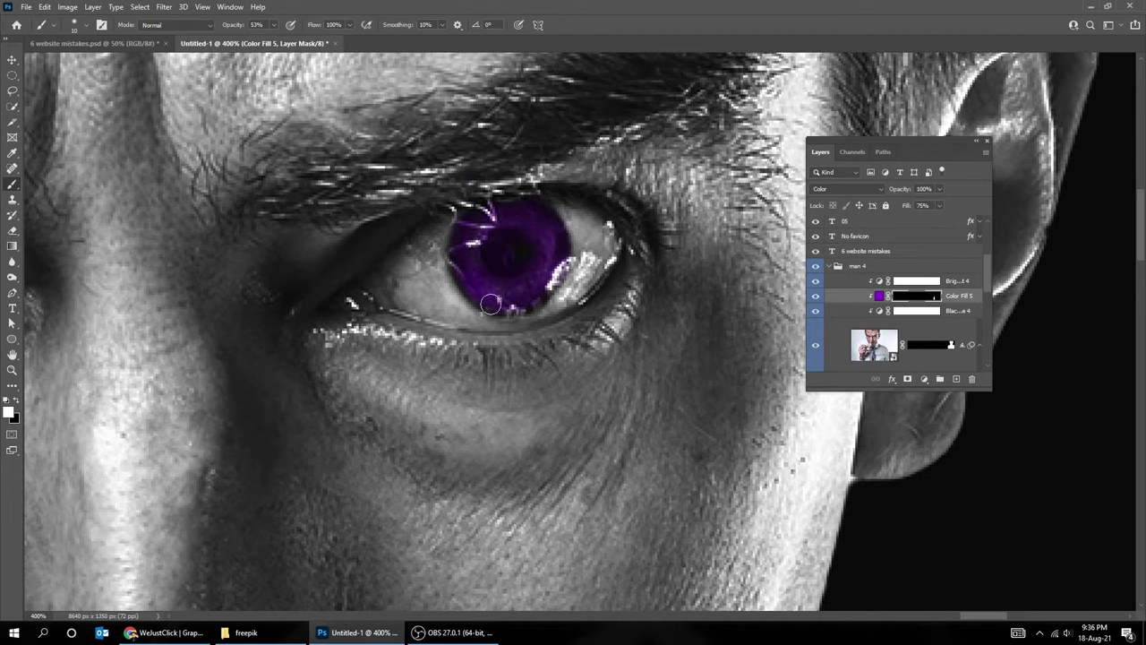
pyautogui.hotkey('ctrl', '-')
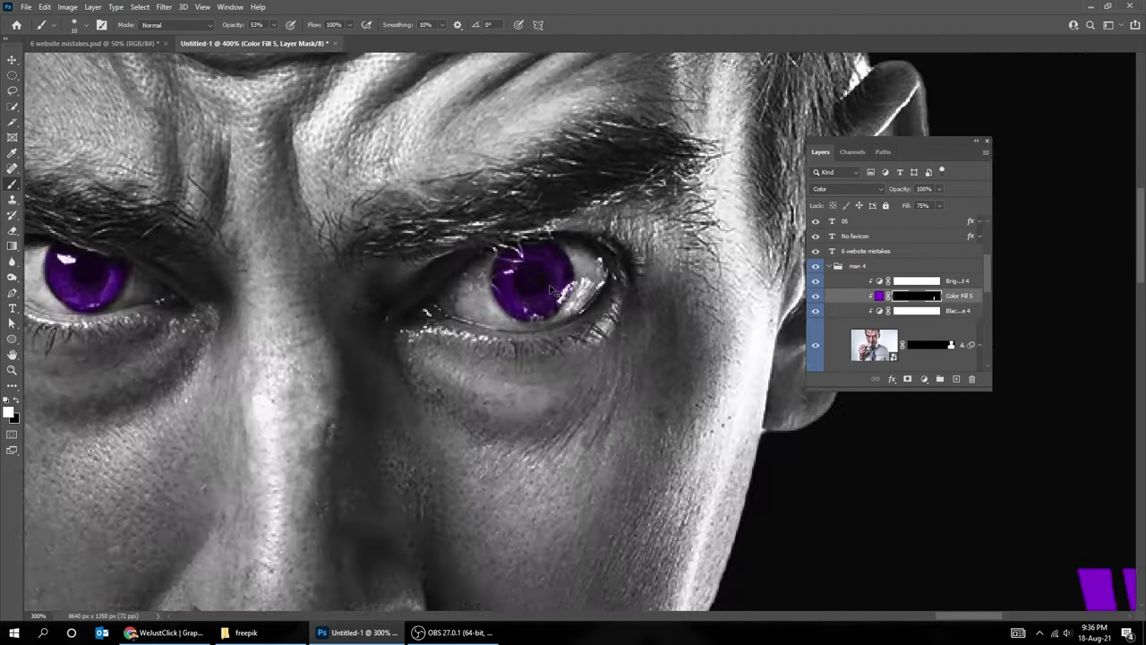
pyautogui.hotkey('ctrl', '-')
pyautogui.hotkey('ctrl', '-')
pyautogui.hotkey('ctrl', '-')
pyautogui.hotkey('ctrl', ';')
pyautogui.press('Tab')
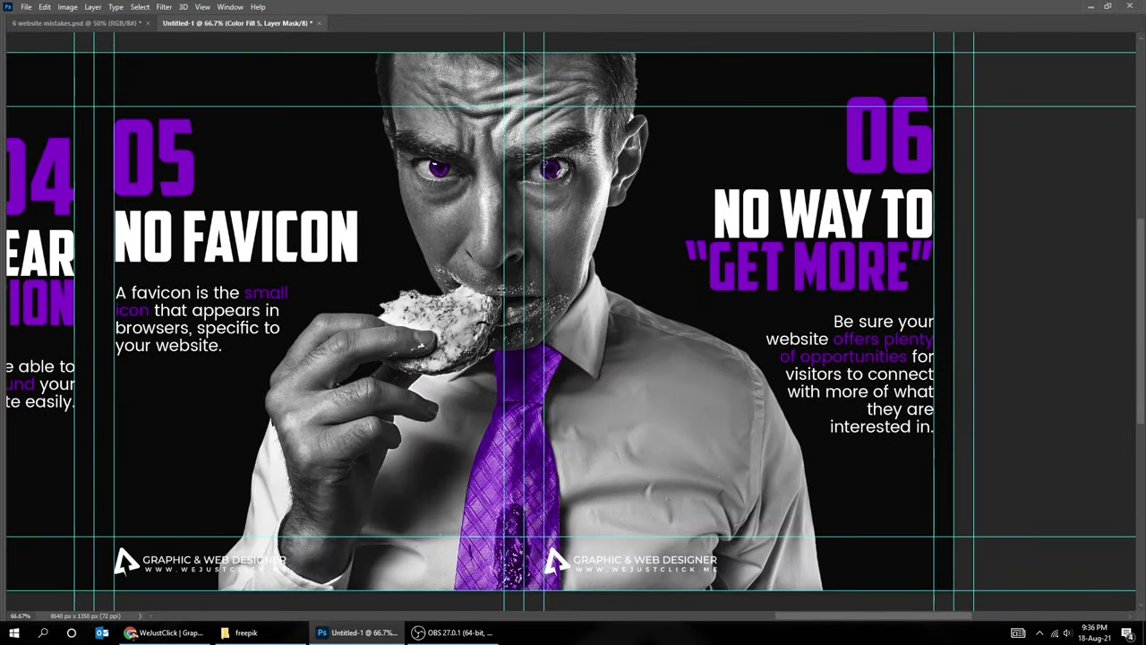
pyautogui.moveTo(379, 312); pyautogui.dragTo(639, 312)
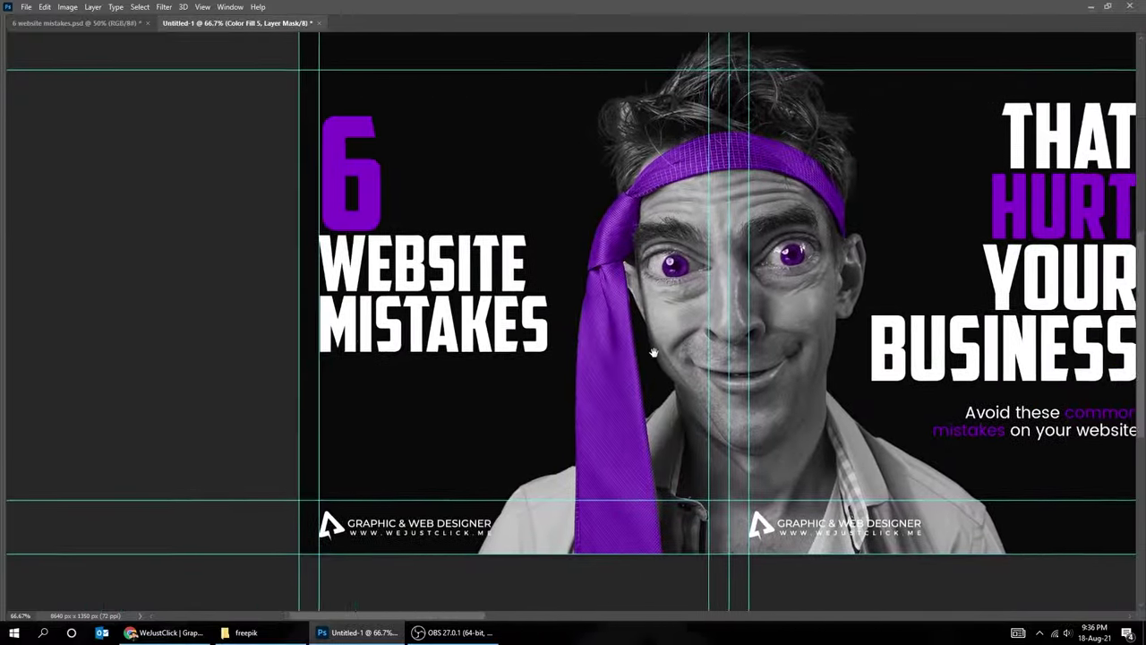
pyautogui.moveTo(653, 353); pyautogui.dragTo(527, 380)
pyautogui.hotkey('ctrl', '-')
pyautogui.press('Tab')
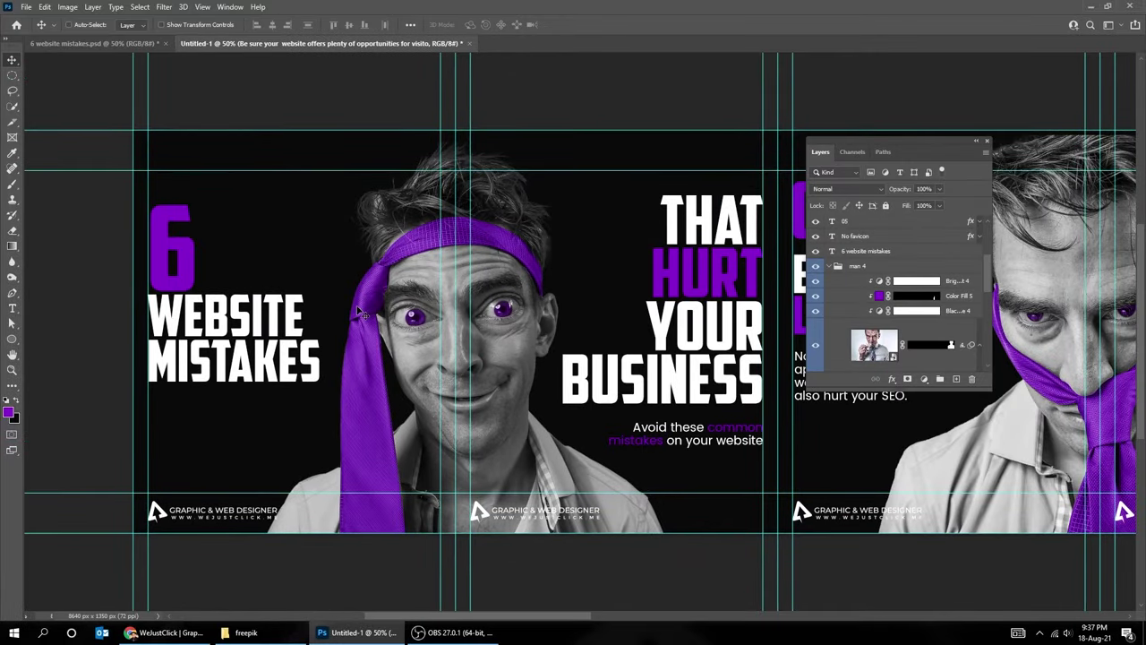
pyautogui.scroll(-1, 358, 311)
pyautogui.scroll(-1, 358, 310)
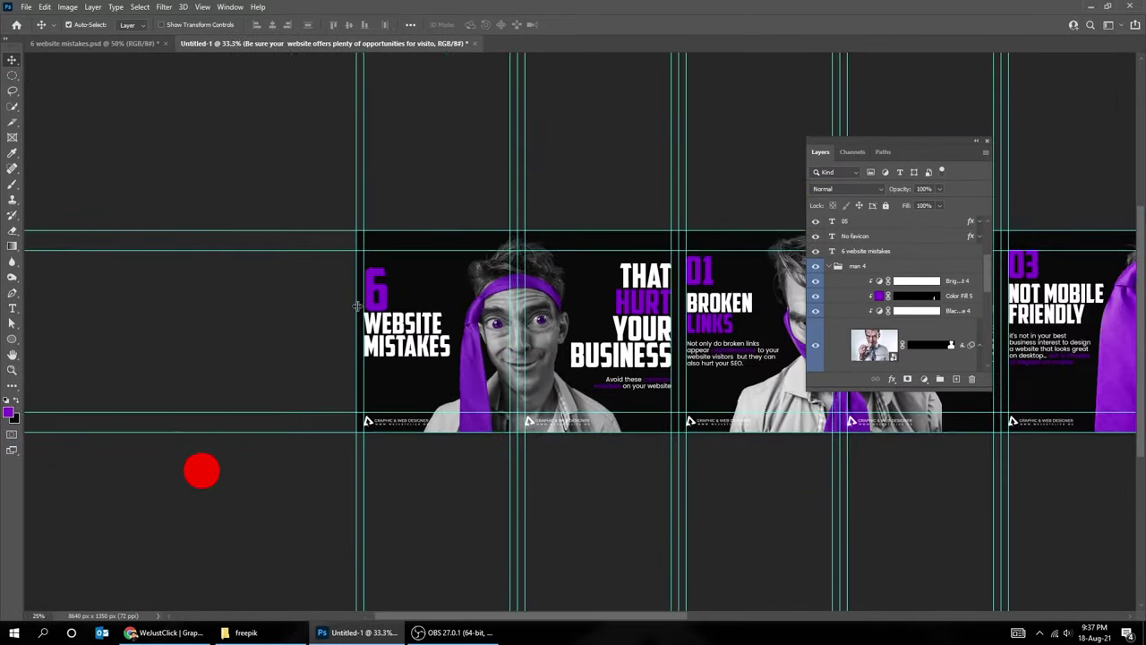
pyautogui.press('Tab')
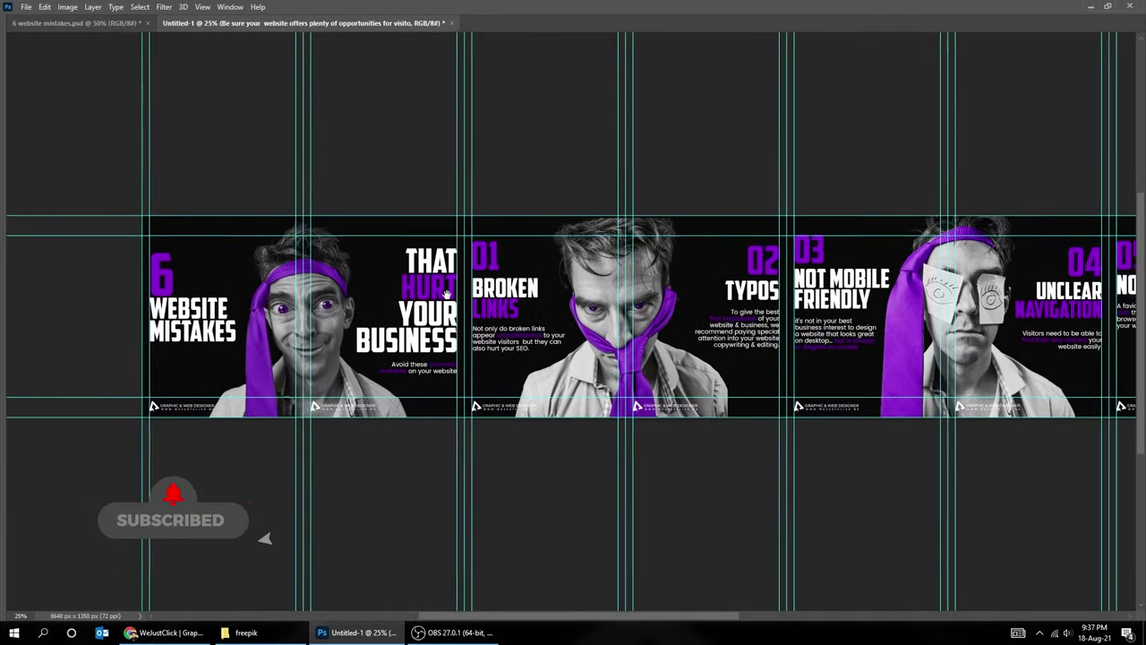
pyautogui.hscroll(3, 423, 300)
pyautogui.hotkey('ctrl', '-')
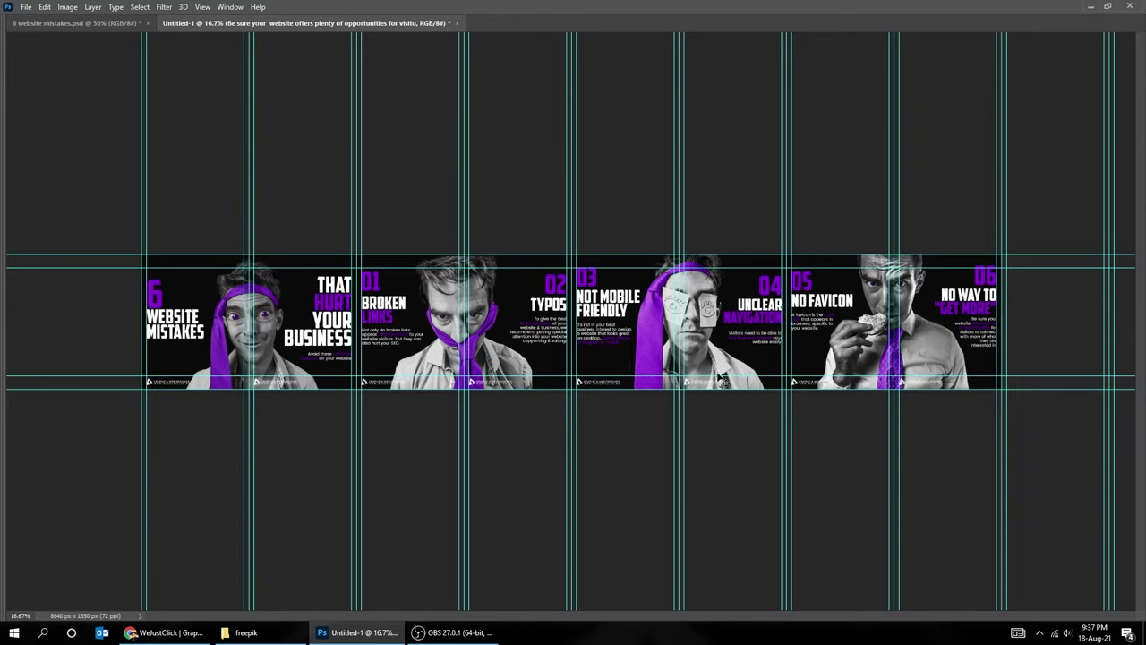
pyautogui.scroll(1, 616, 309)
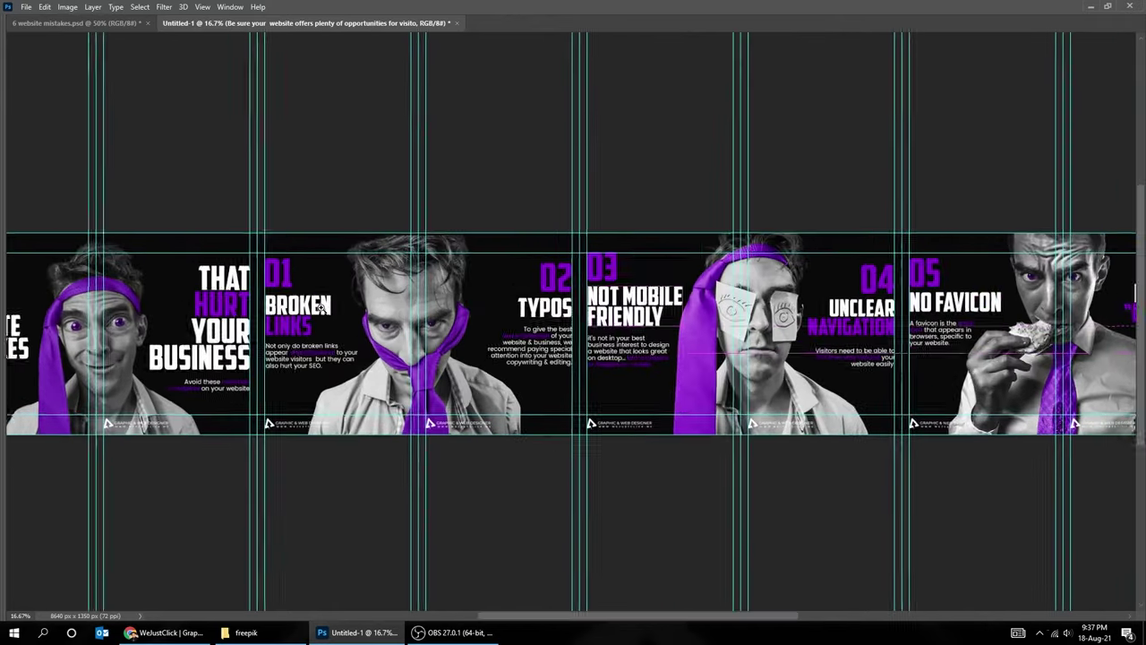
pyautogui.scroll(1, 616, 309)
pyautogui.hscroll(-3, 358, 269)
pyautogui.scroll(1, 125, 261)
pyautogui.scroll(1, 125, 260)
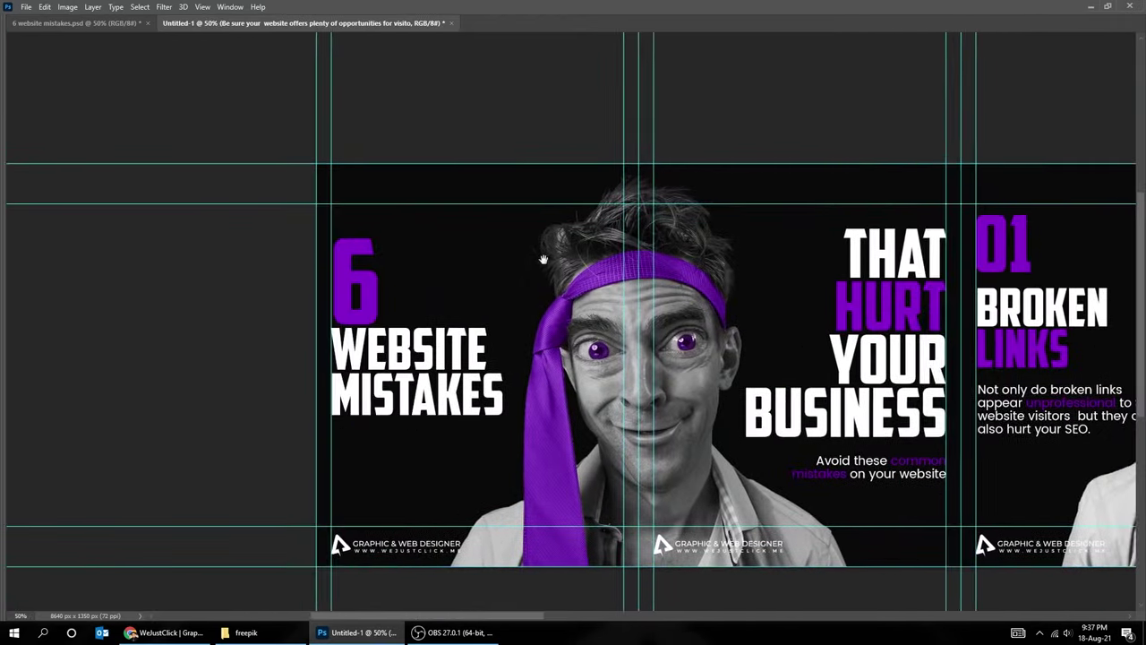
pyautogui.press('Tab')
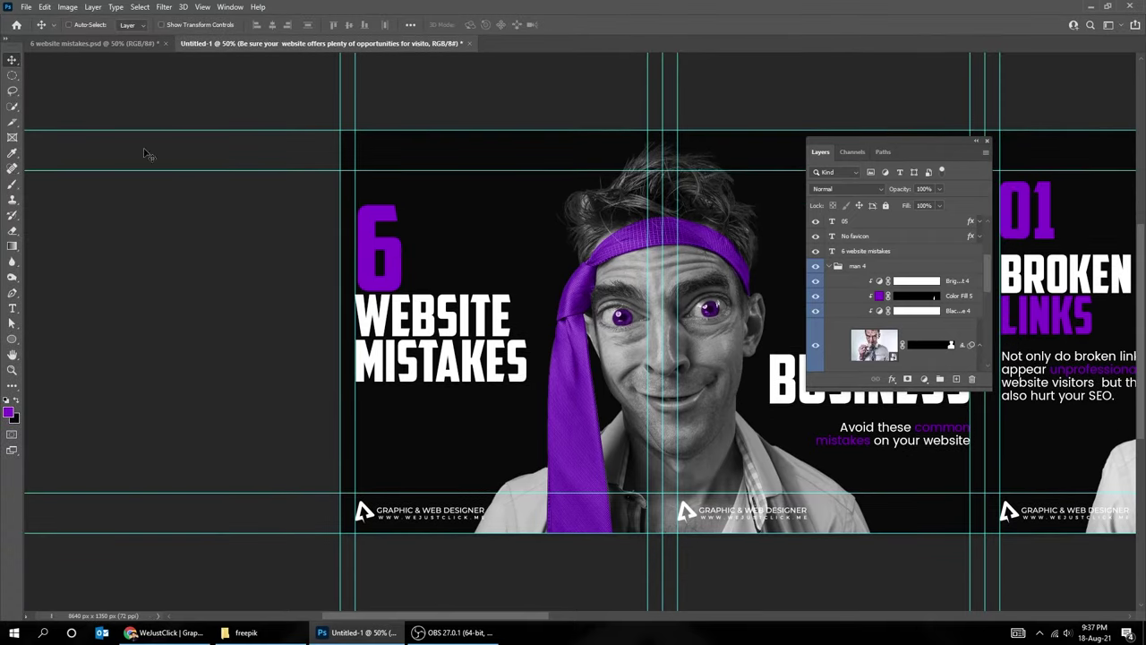
pyautogui.press('c')
# Step: With the Slice Select tool, divide the carousel slice vertically into 8 equal slices
pyautogui.rightClick(16, 126)
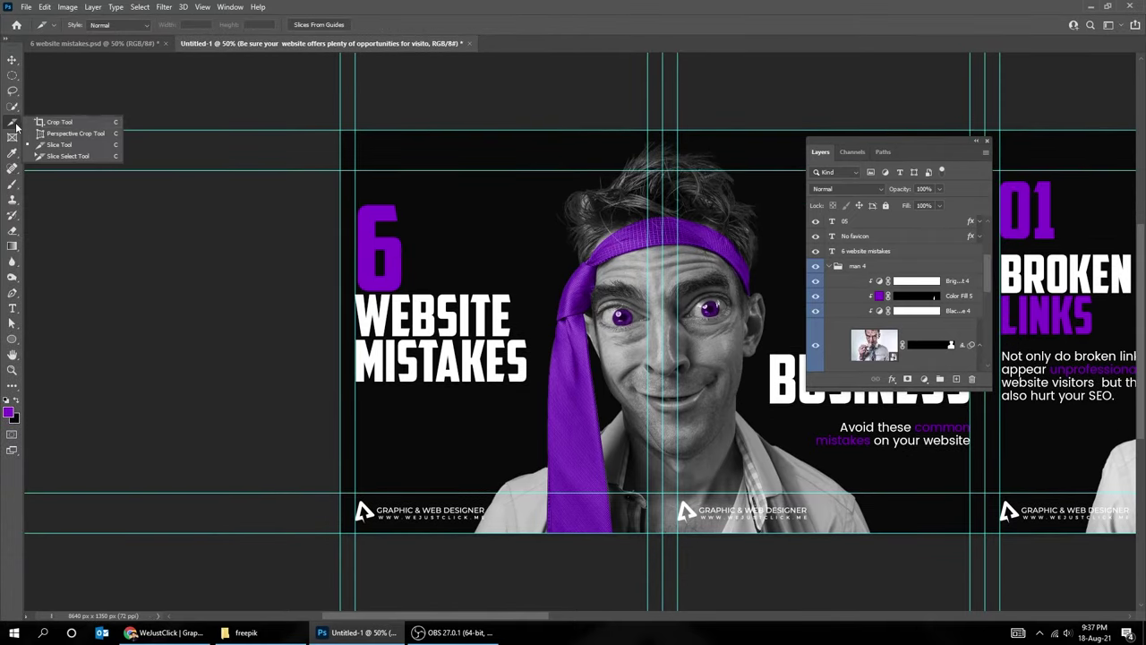
pyautogui.click(56, 146)
pyautogui.rightClick(426, 254)
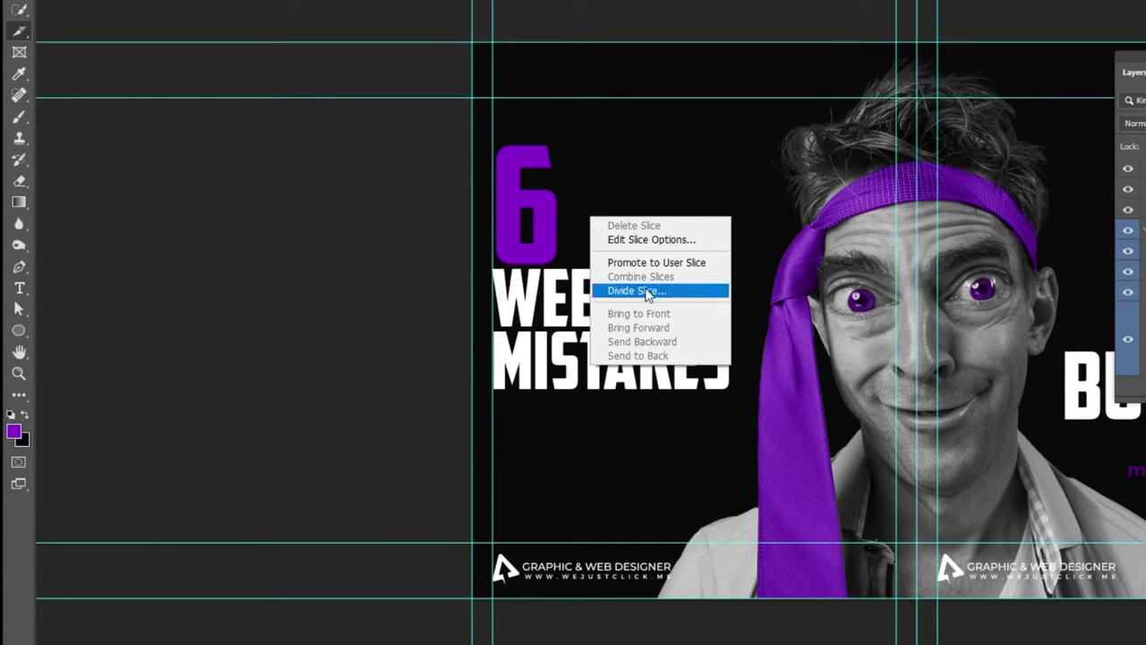
pyautogui.click(646, 291)
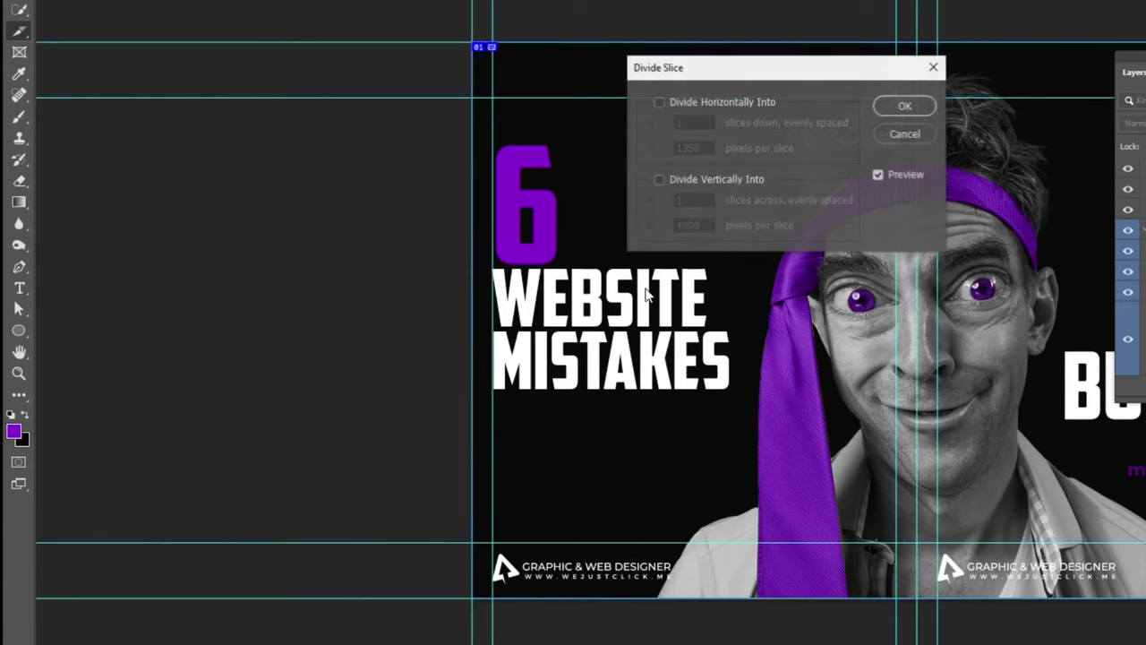
pyautogui.click(700, 178)
pyautogui.write('8')
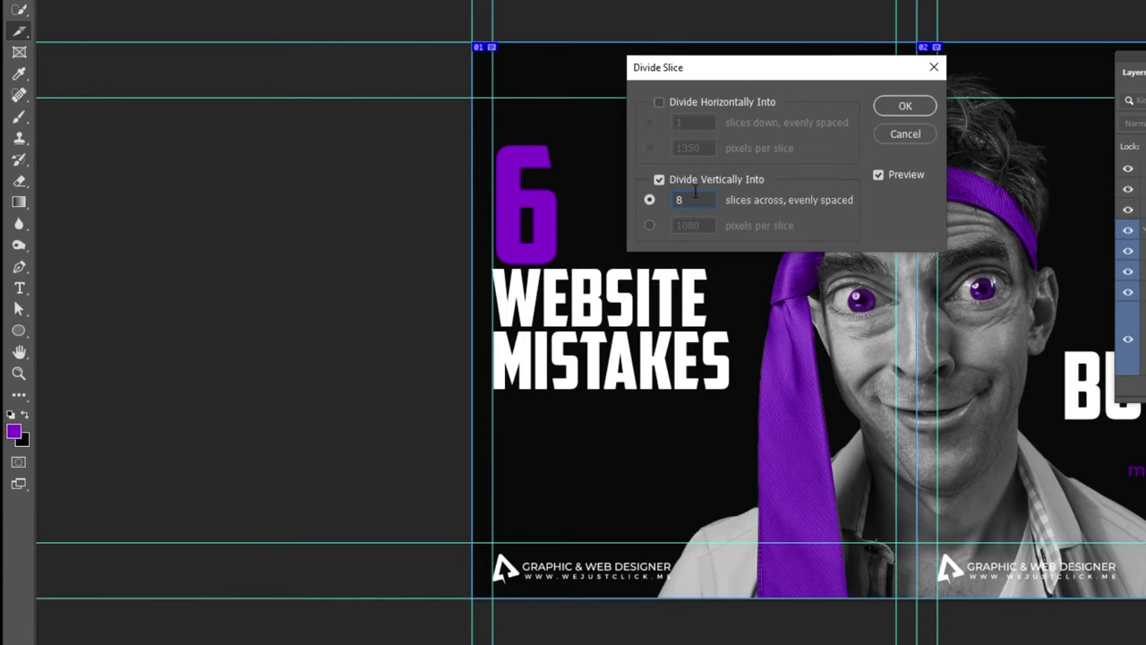
pyautogui.moveTo(820, 79); pyautogui.dragTo(821, 211)
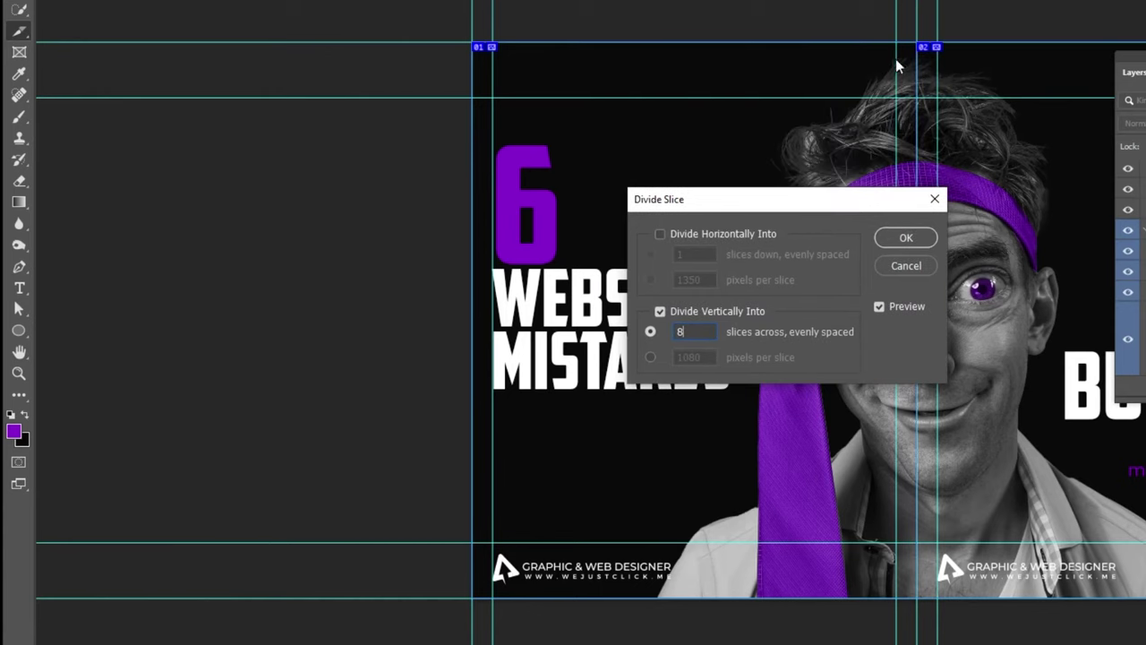
pyautogui.click(904, 238)
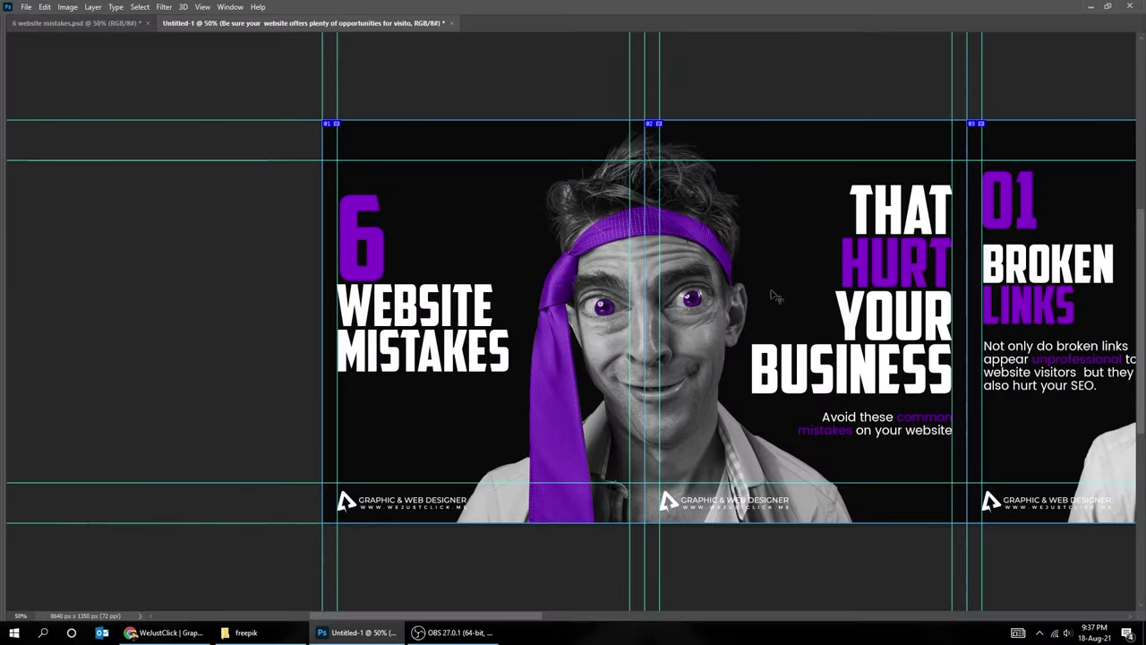
pyautogui.moveTo(775, 295); pyautogui.dragTo(556, 309)
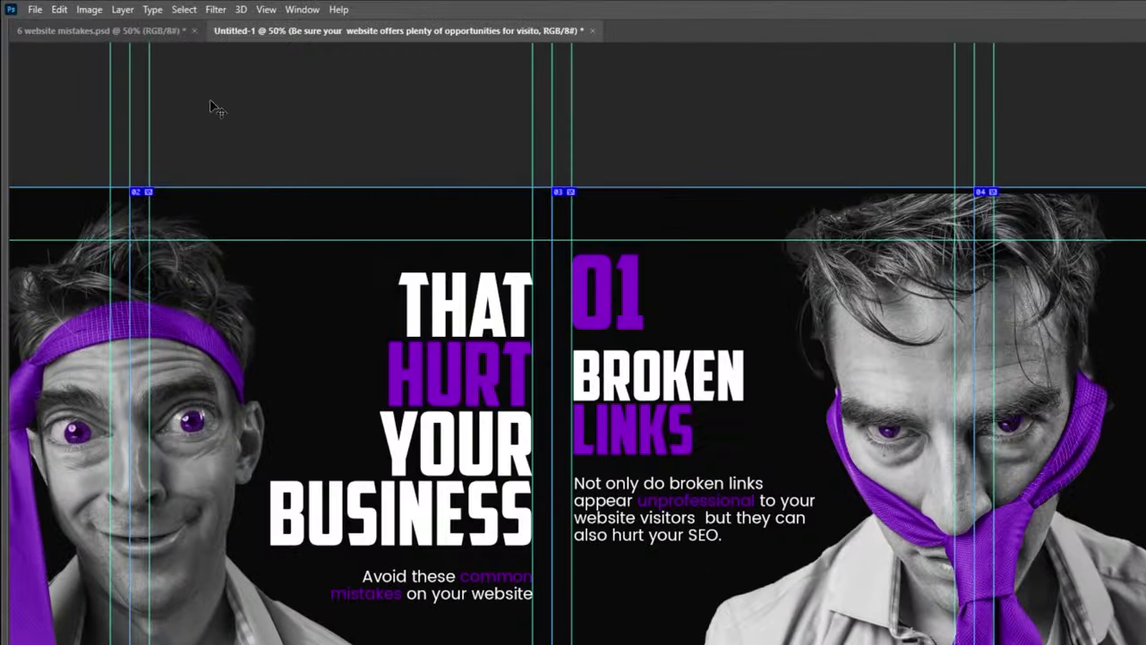
pyautogui.click(35, 9)
pyautogui.moveTo(52, 236)
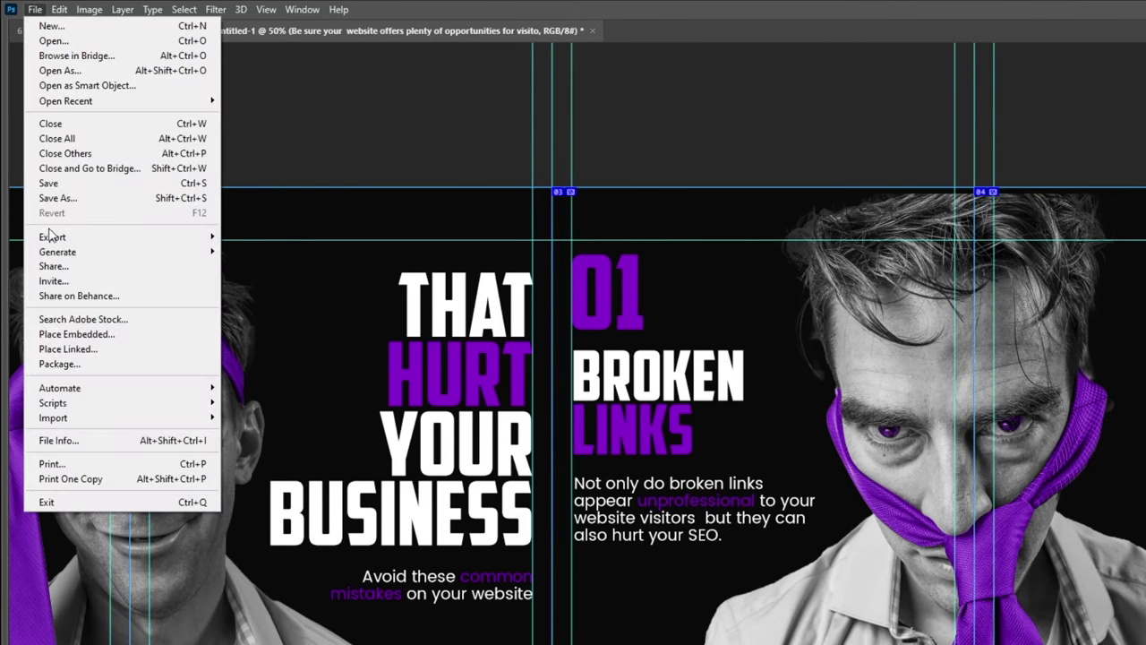
pyautogui.click(291, 301)
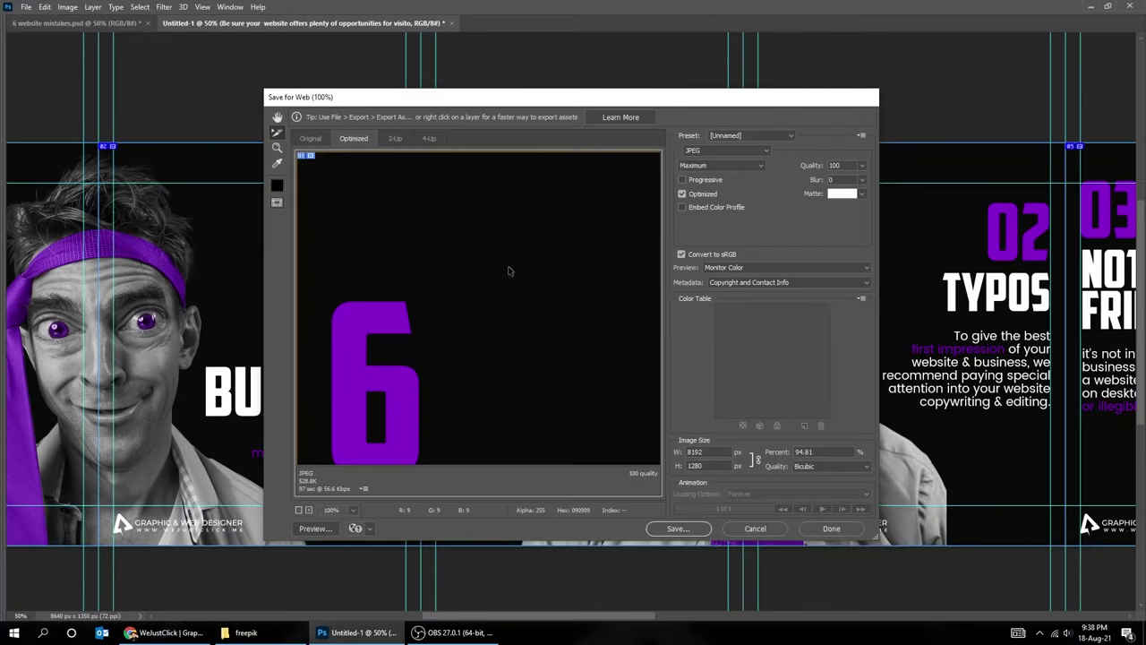
pyautogui.rightClick(510, 272)
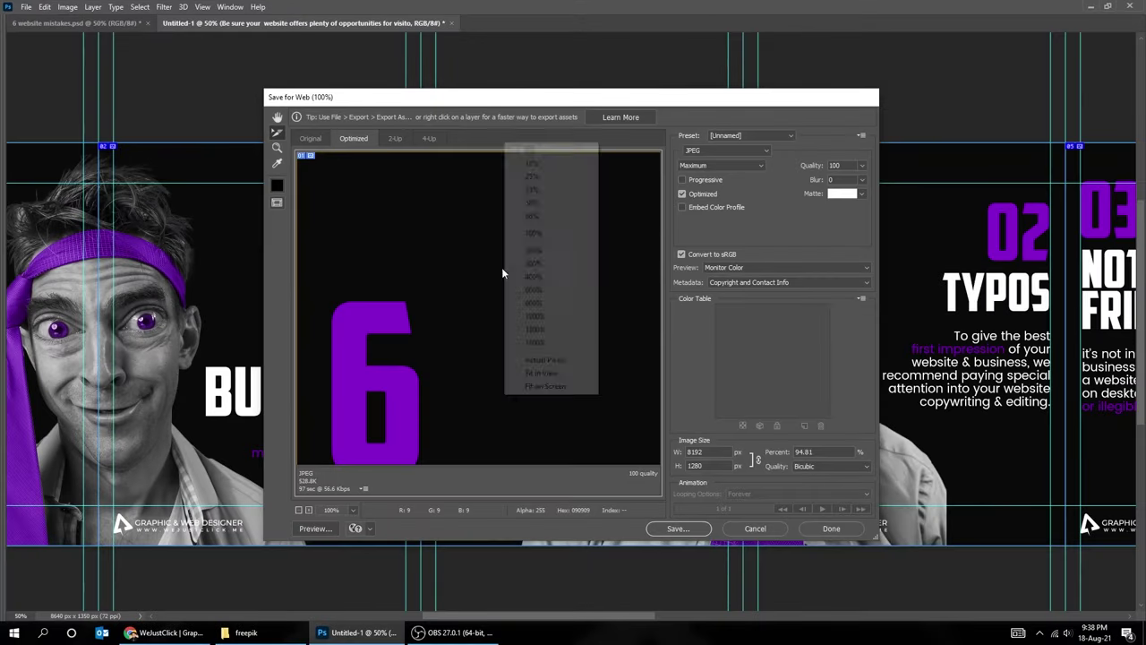
pyautogui.click(541, 154)
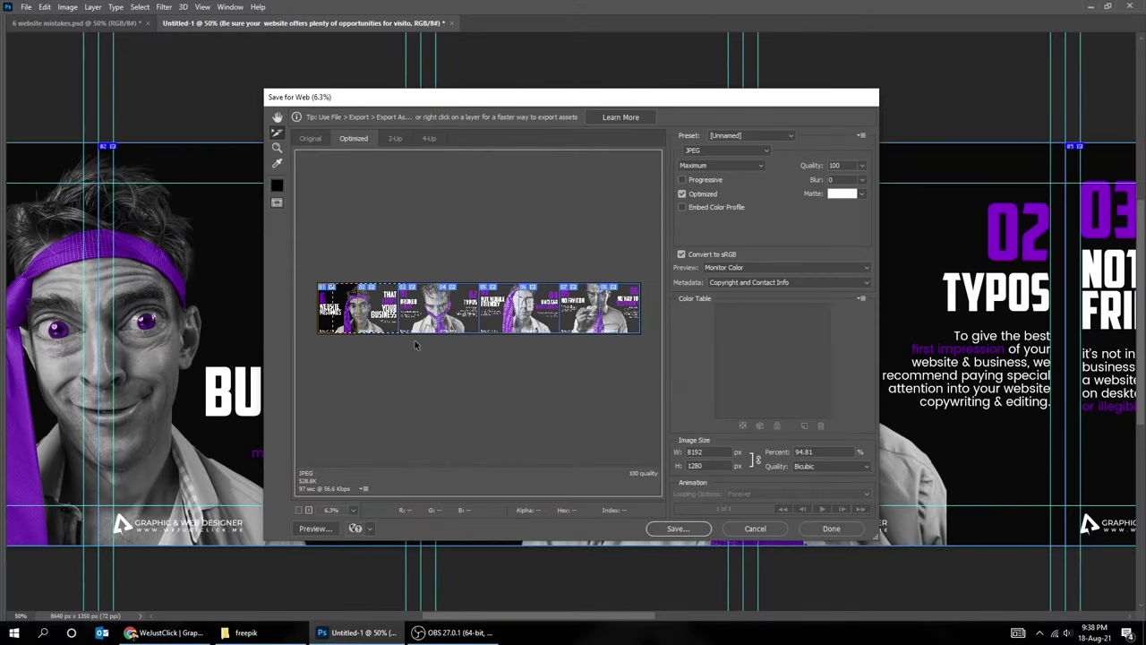
pyautogui.click(752, 150)
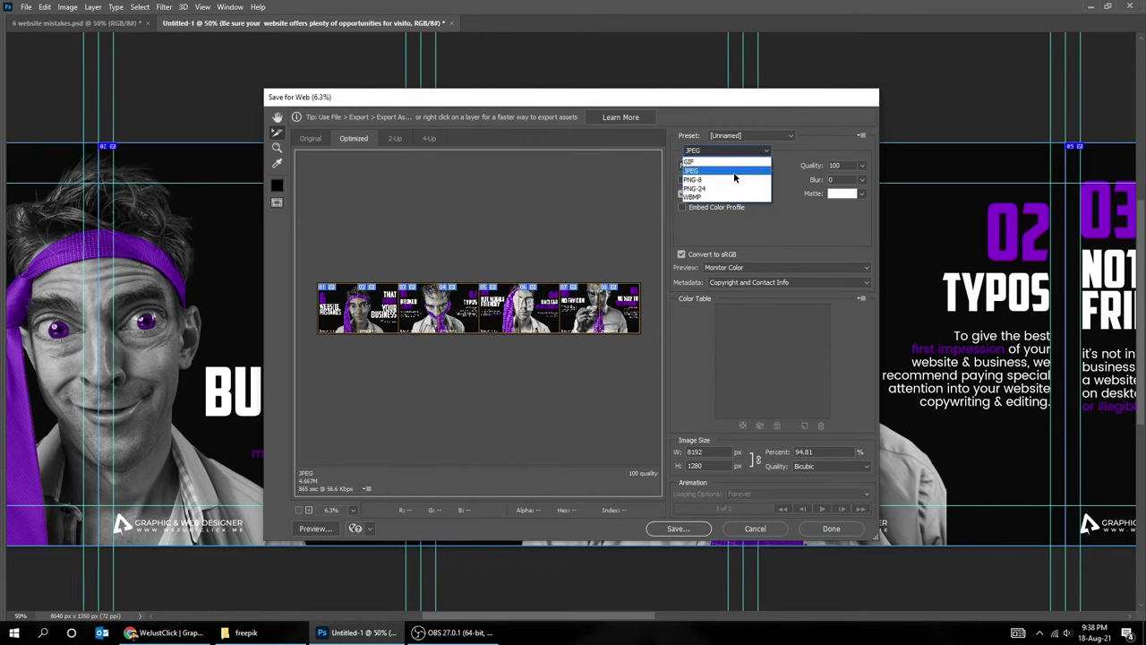
pyautogui.click(734, 172)
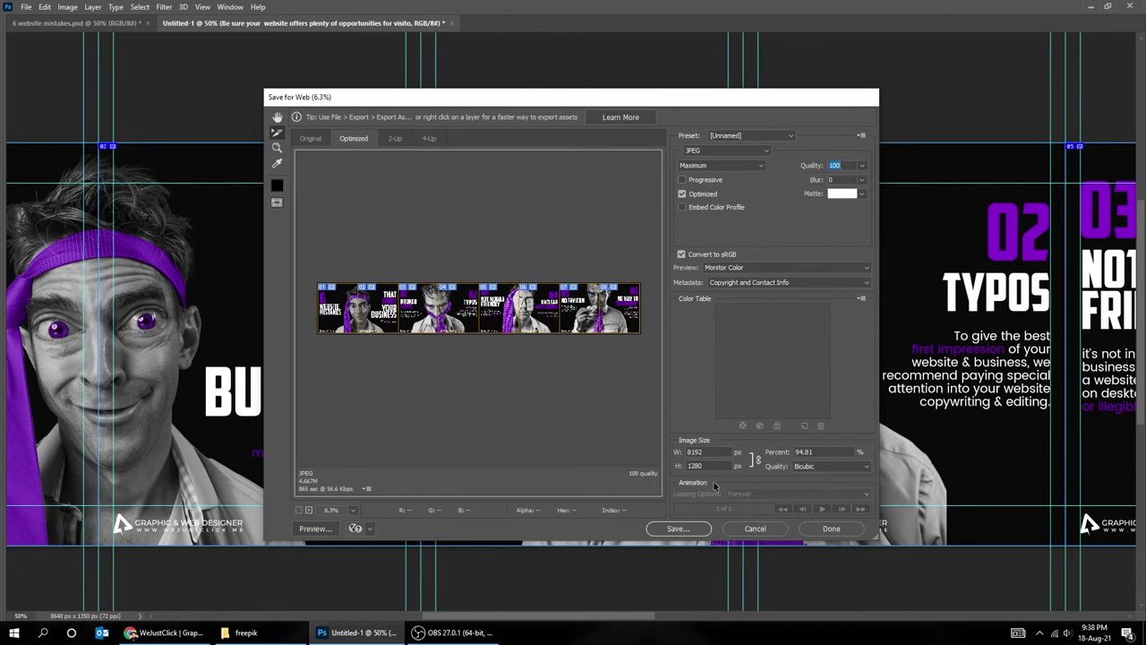
pyautogui.click(756, 531)
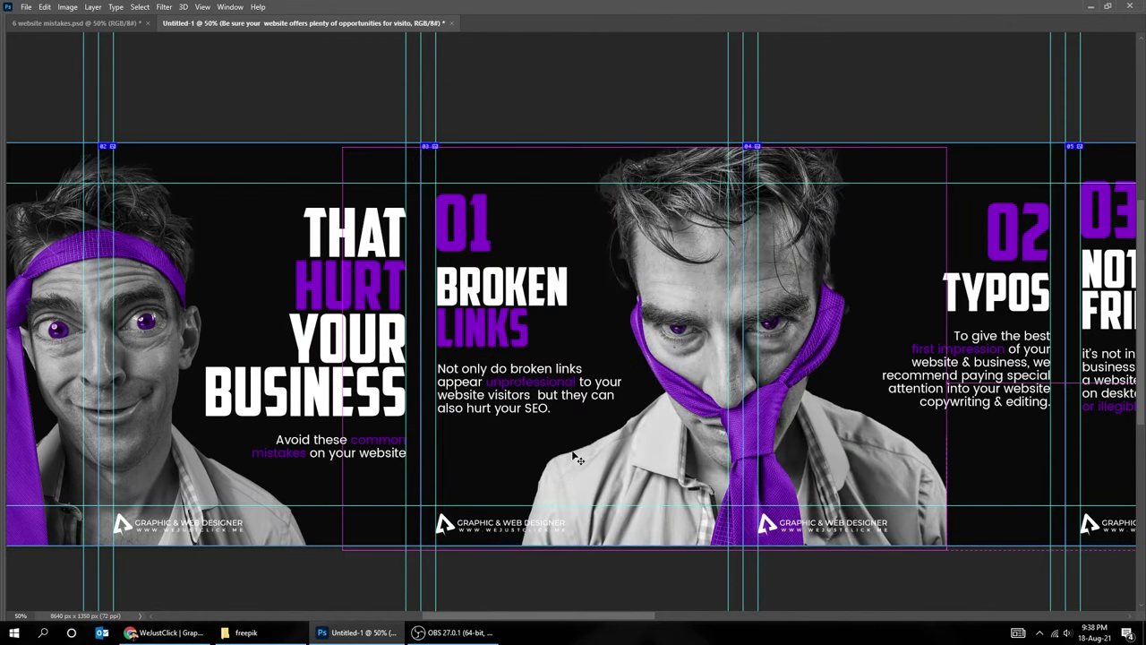
# Step: Hide the guides and pan across the 01 BROKEN LINKS to 04 panels to review them
pyautogui.hotkey('ctrl', ';')
pyautogui.hscroll(-5, 428, 324)
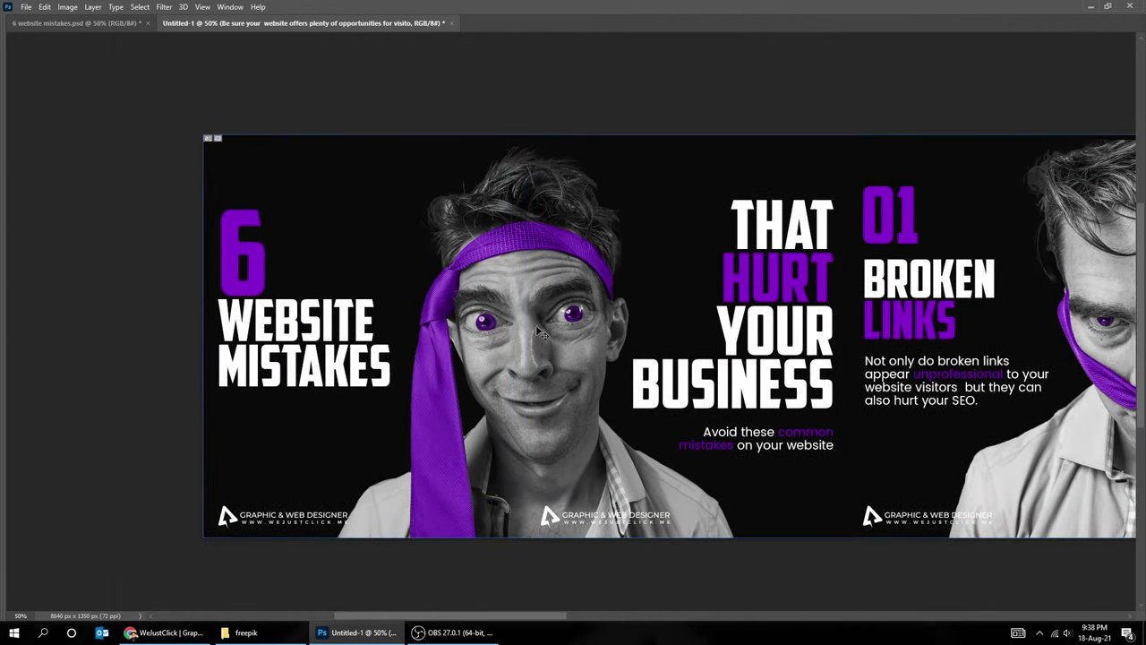
pyautogui.moveTo(429, 324); pyautogui.dragTo(373, 261)
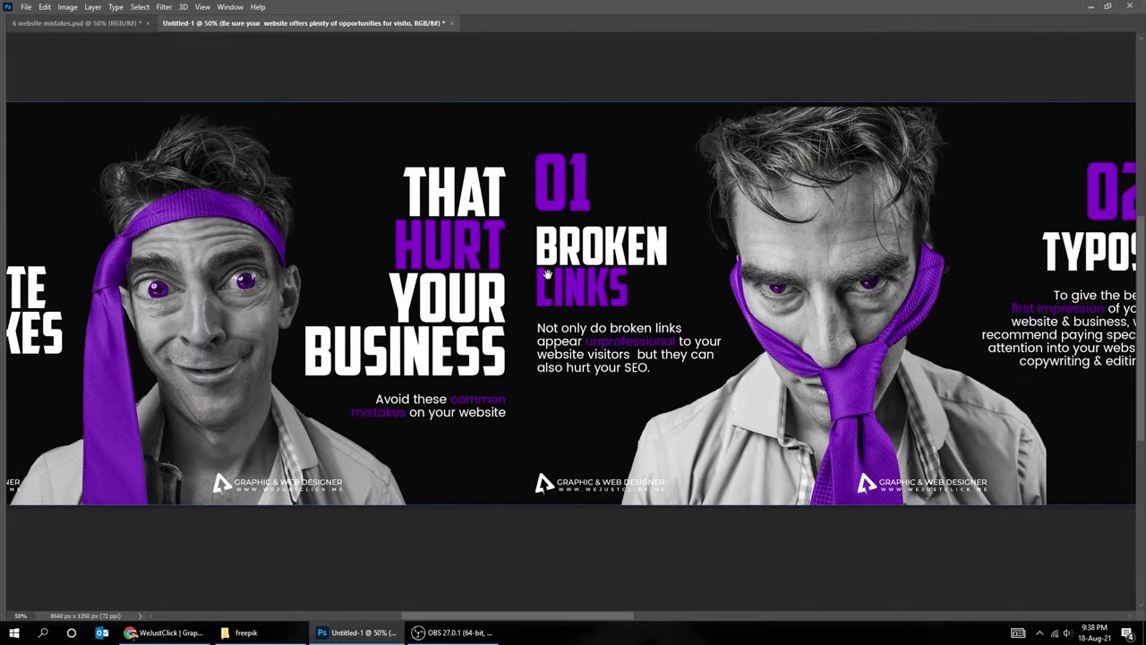
pyautogui.moveTo(732, 316); pyautogui.dragTo(597, 324)
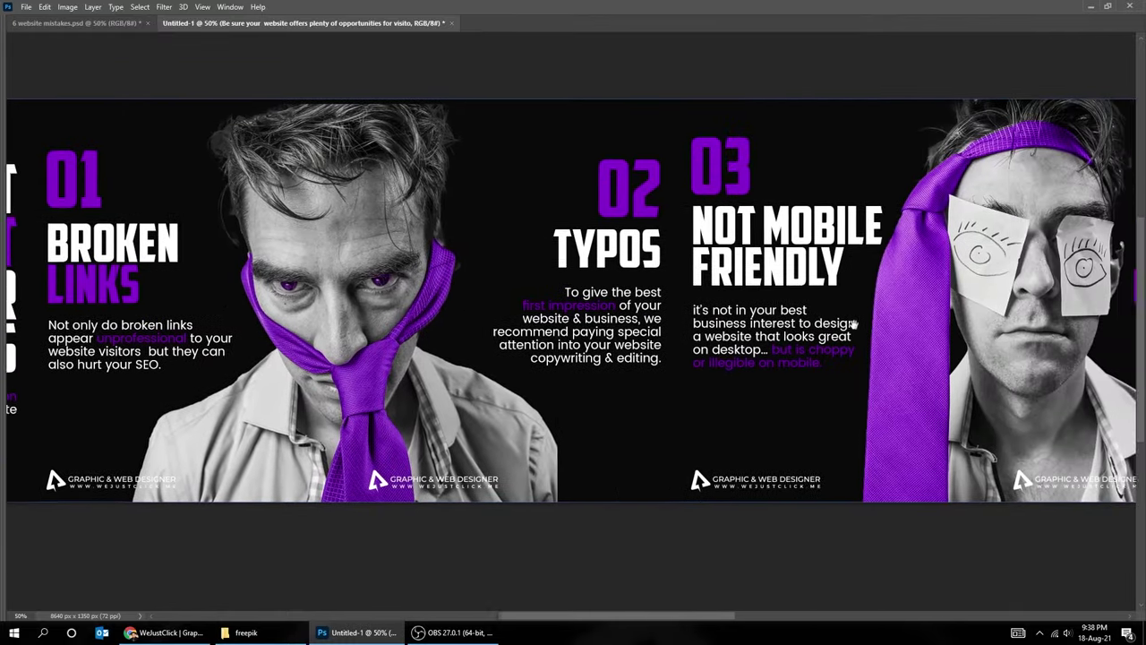